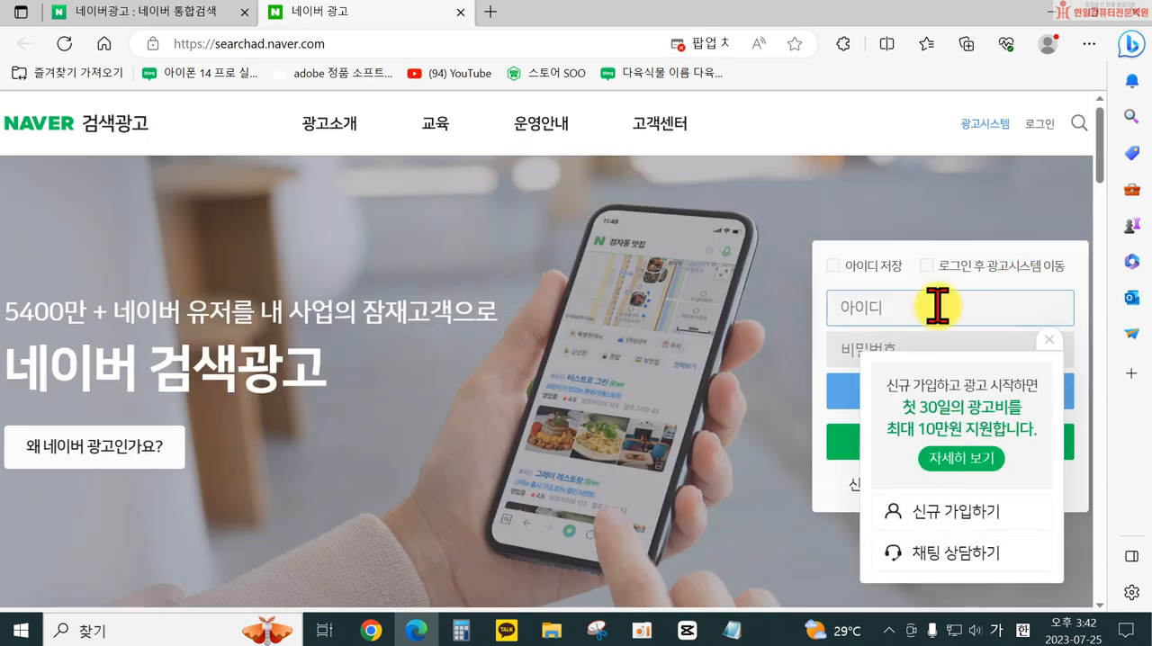
- Sign in to Naver Search Ads with a Naver account, entering the account ID and password
click(1041, 340)
click(882, 306)
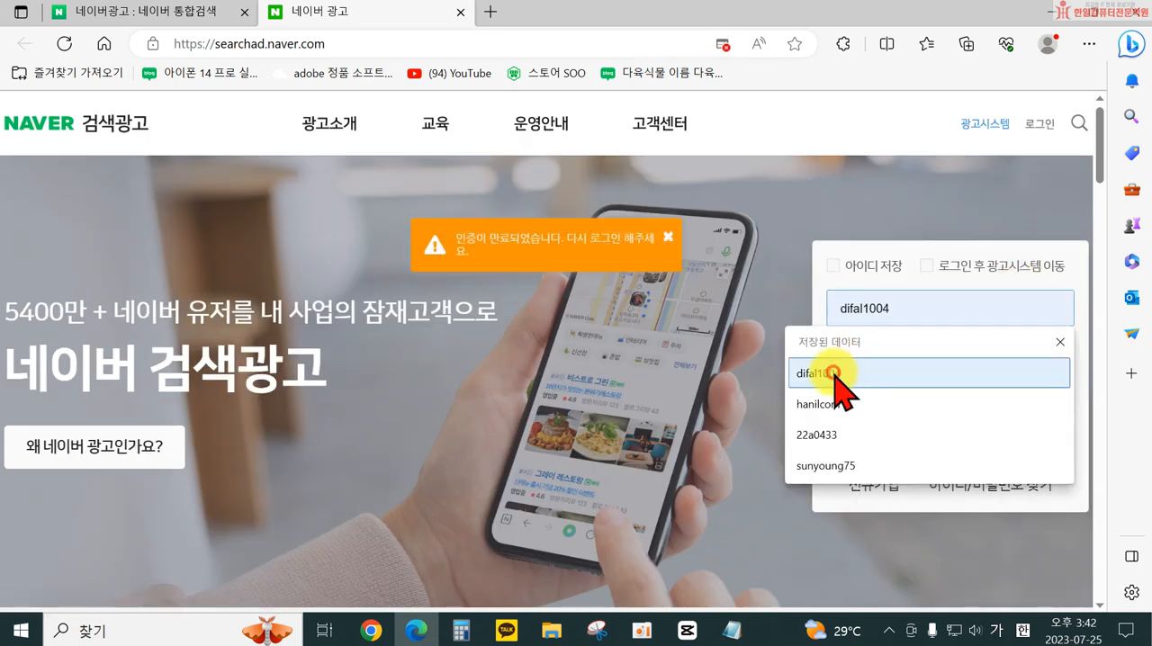
click(835, 377)
click(946, 442)
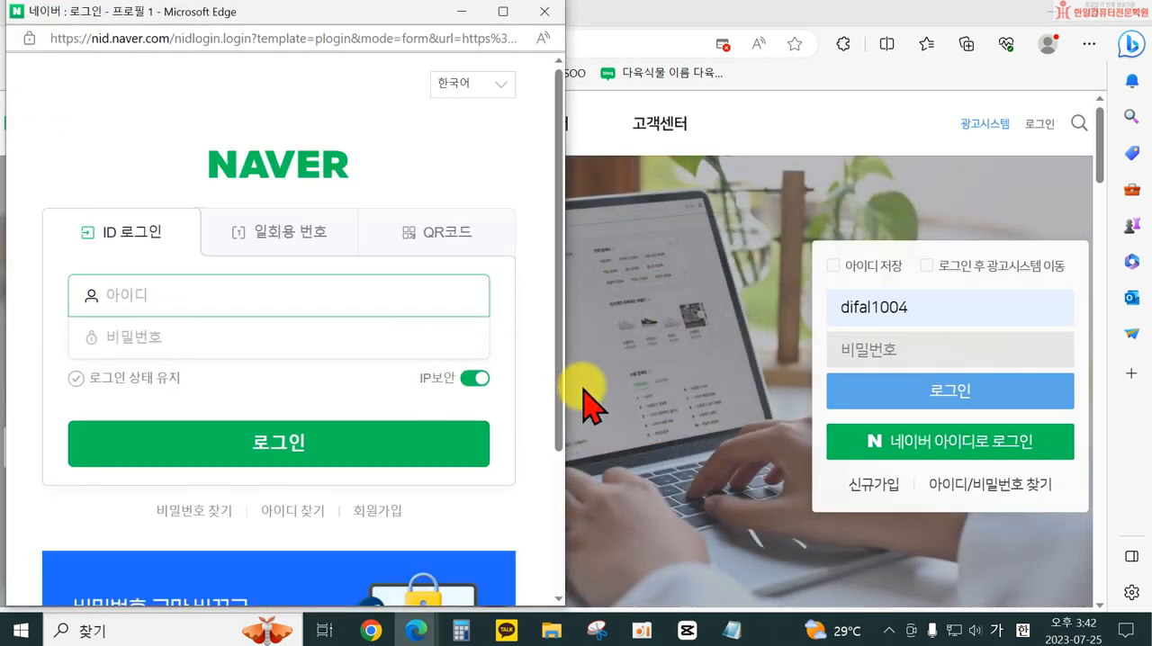
text(difal1004)
key(Tab)
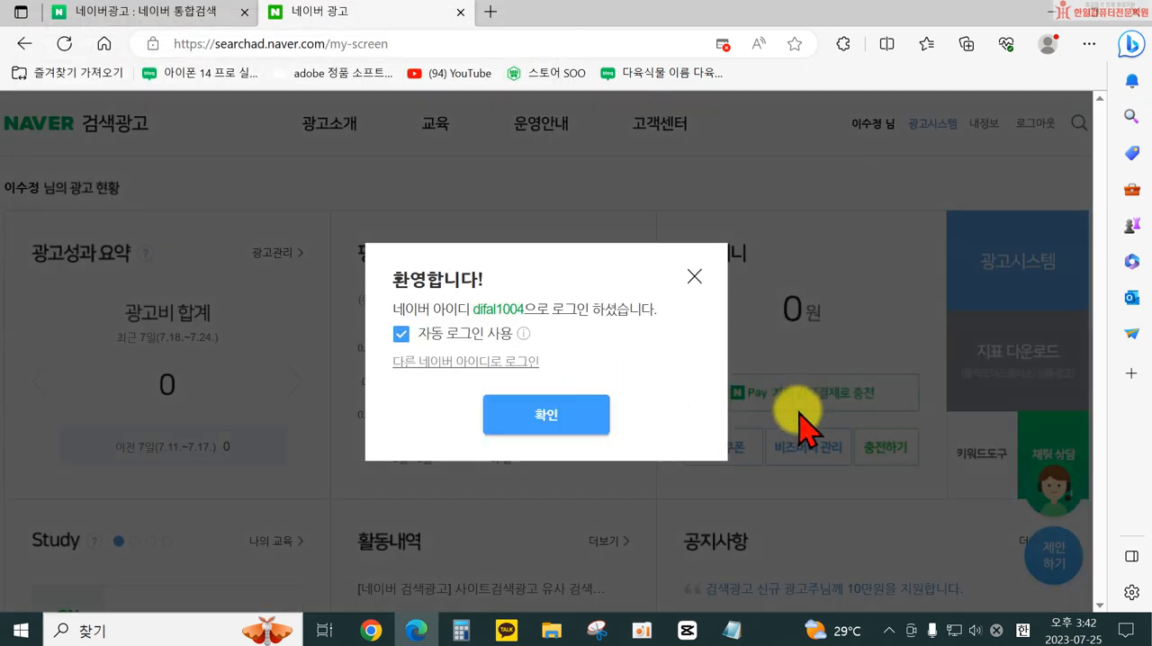
click(694, 277)
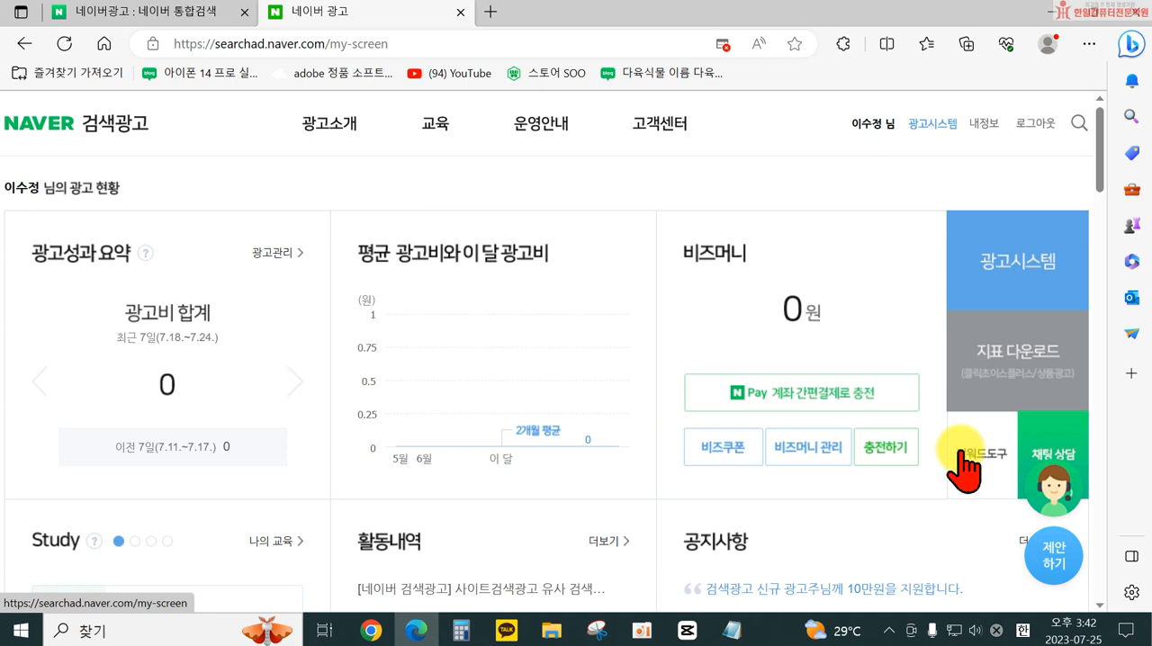
- Open the ad management system and delete the campaigns 테스트광고 and 쇼핑검색#1, acknowledging the deletion notice
click(927, 124)
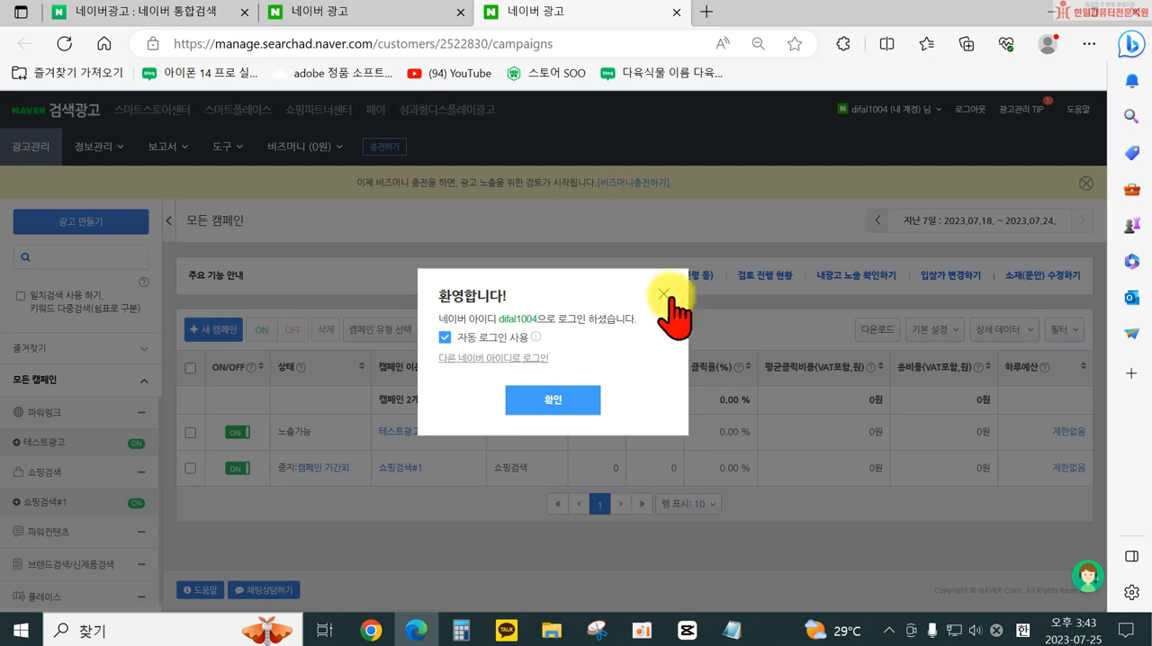
click(666, 295)
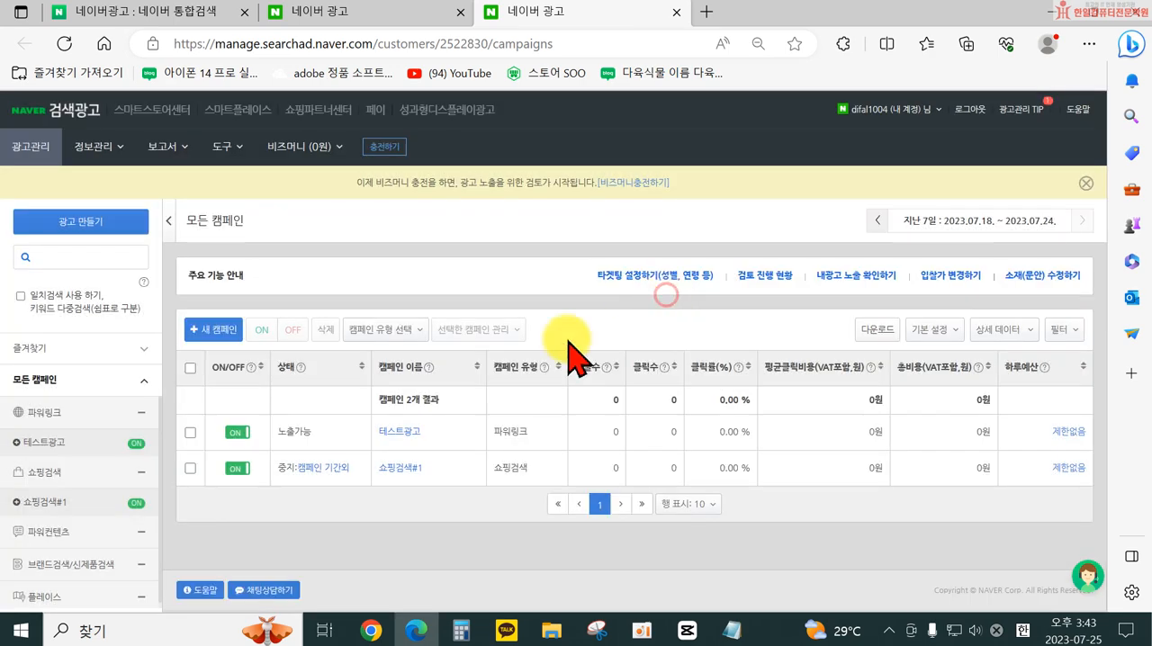
click(190, 433)
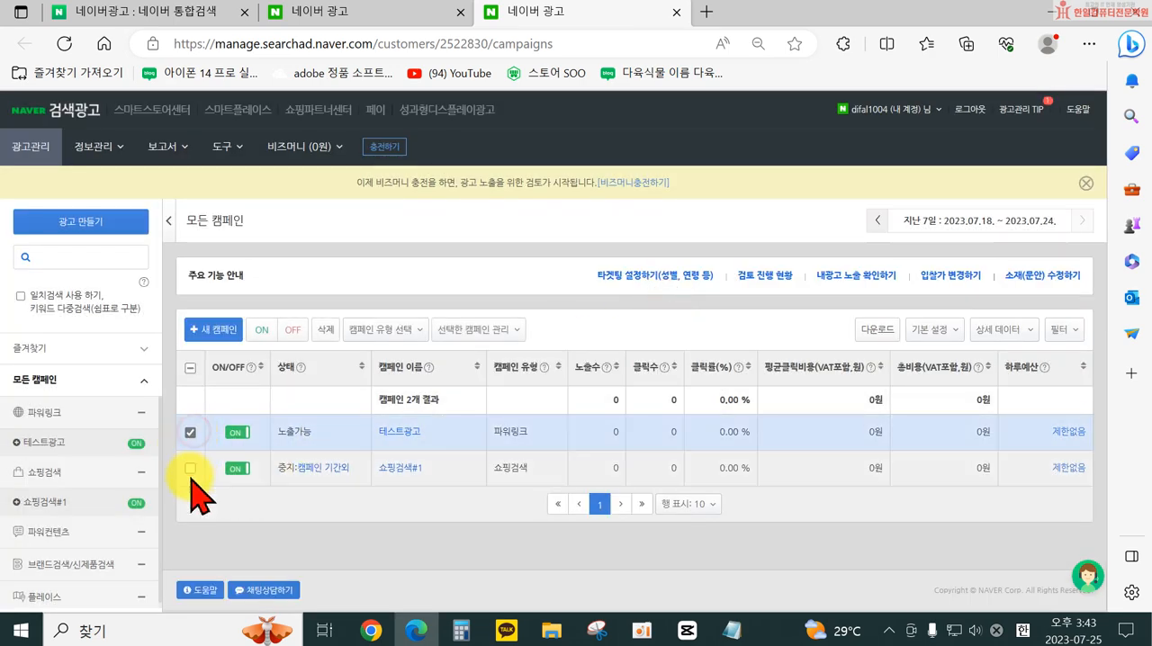
click(190, 469)
click(325, 329)
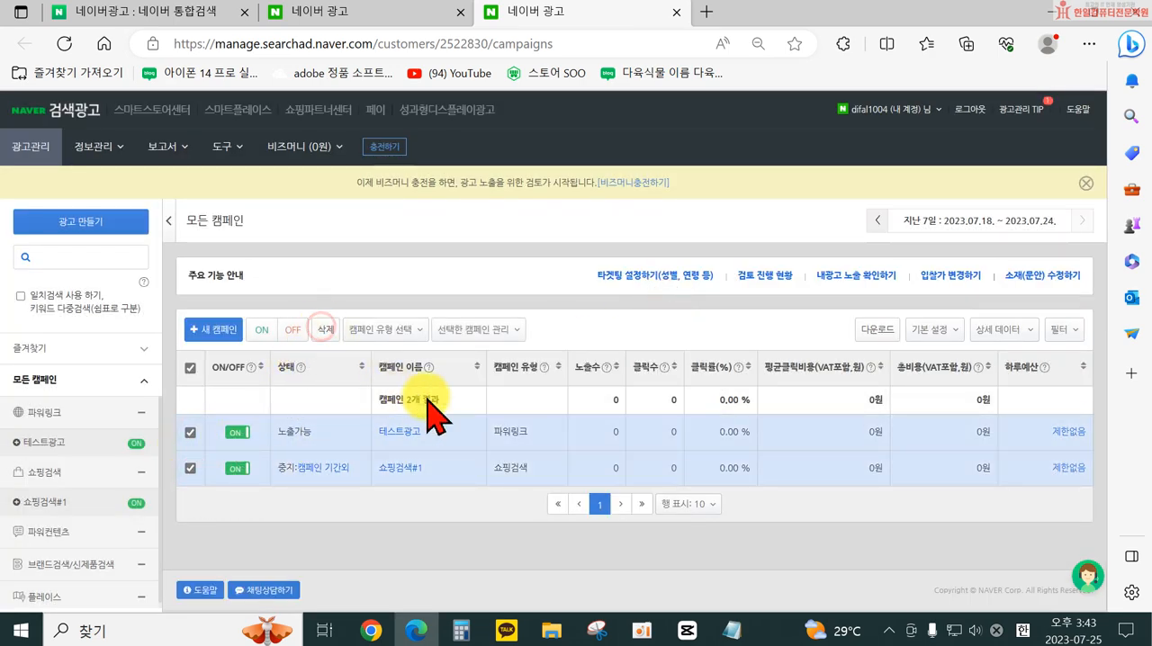
click(359, 319)
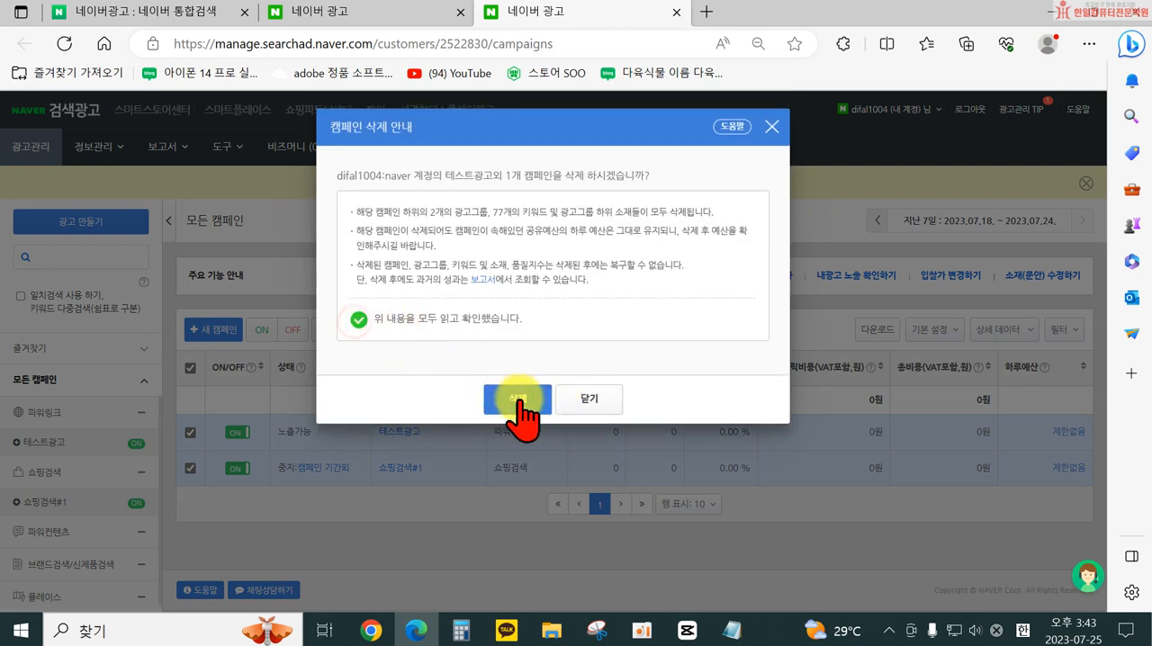
click(532, 405)
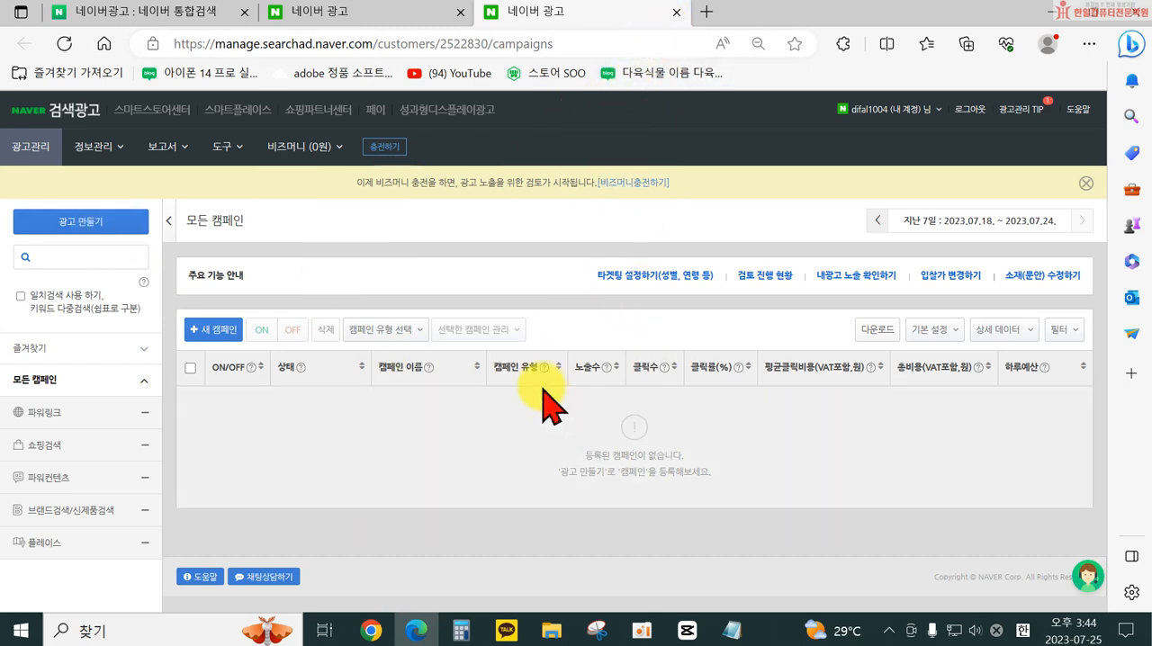
- Reopen the ad system from the advertiser dashboard and start creating a new ad, showing the campaign types
click(677, 12)
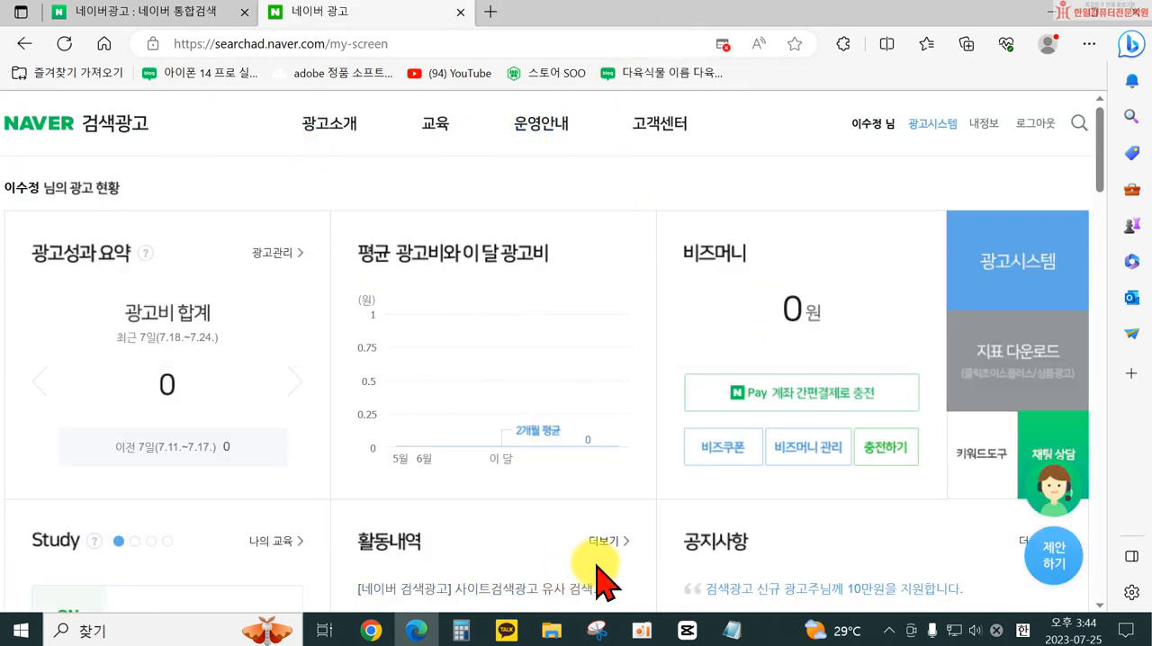
click(933, 144)
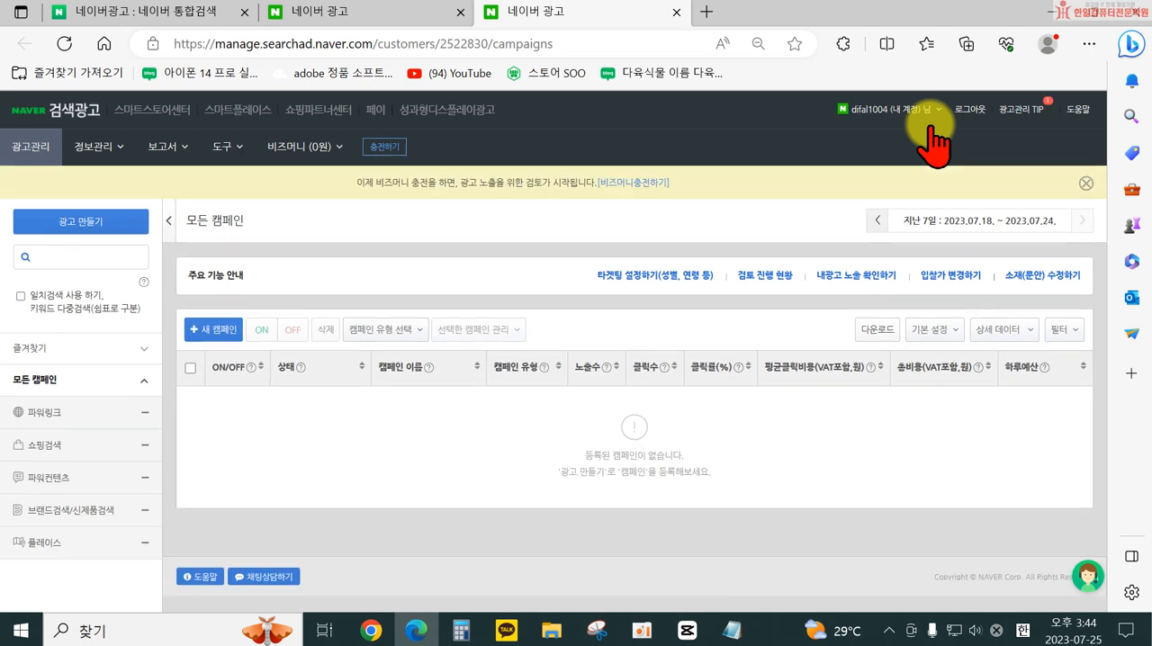
click(83, 222)
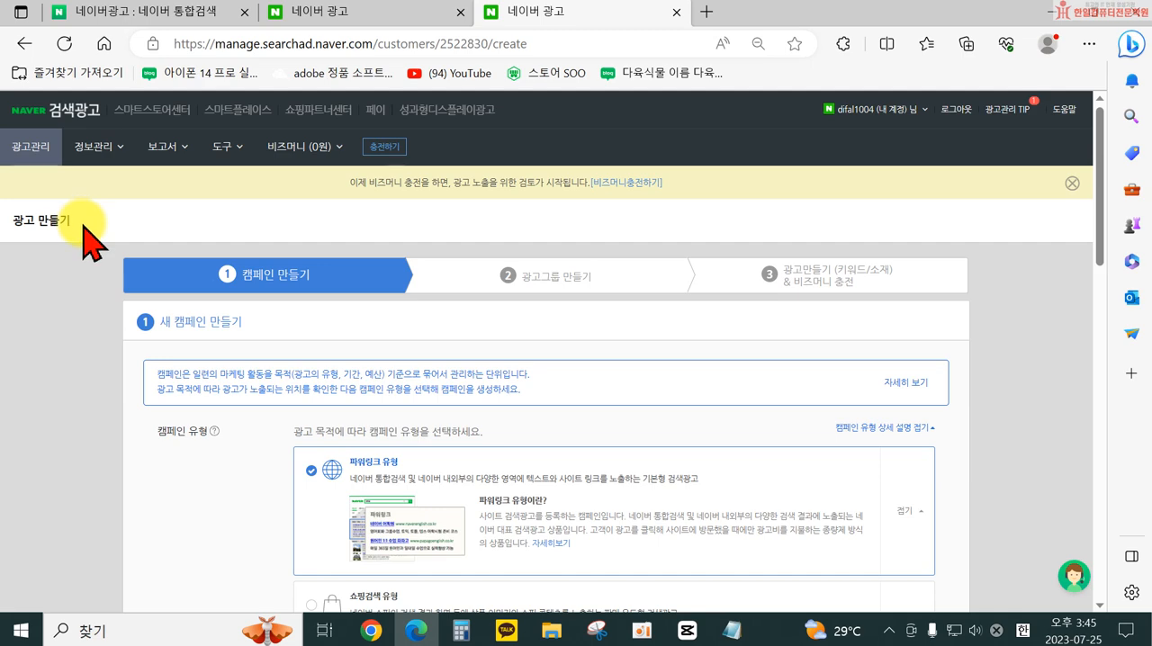
scroll(504, 365, down, 3)
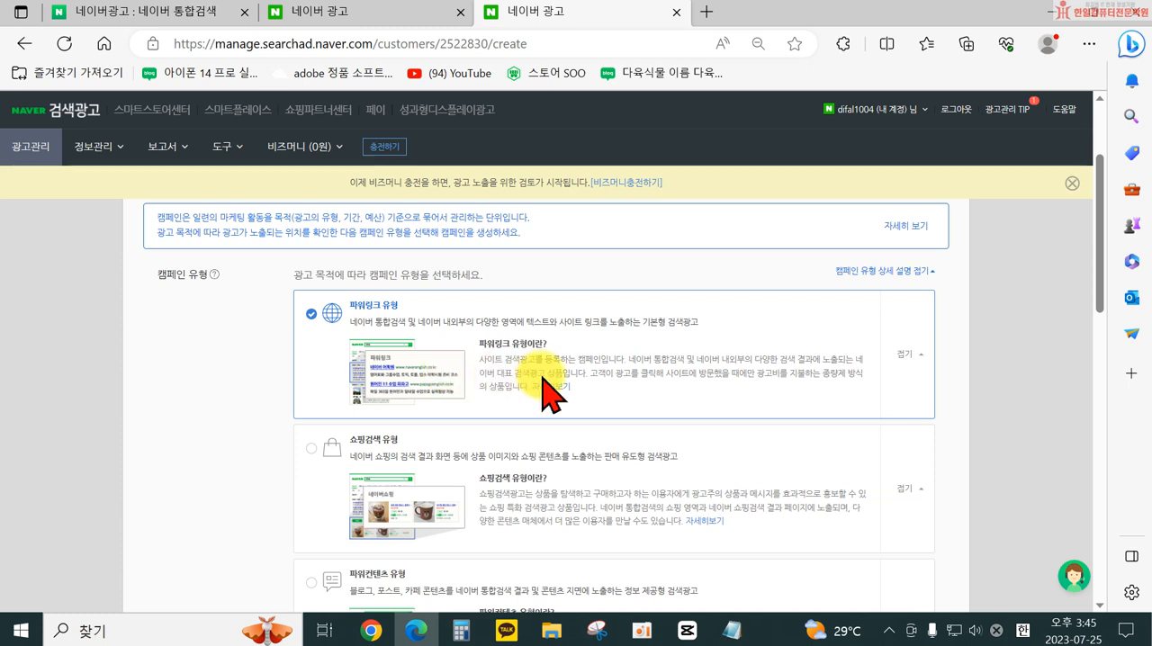
- Open the Naver home page in a new tab and search for 제주감귤
click(706, 12)
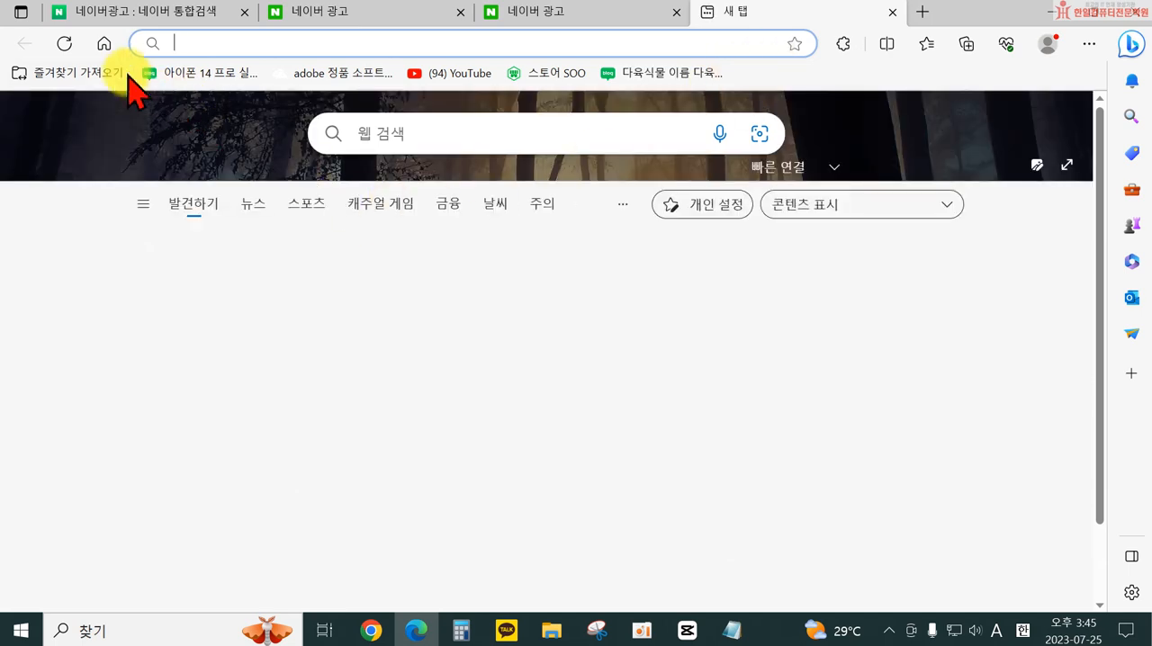
click(105, 44)
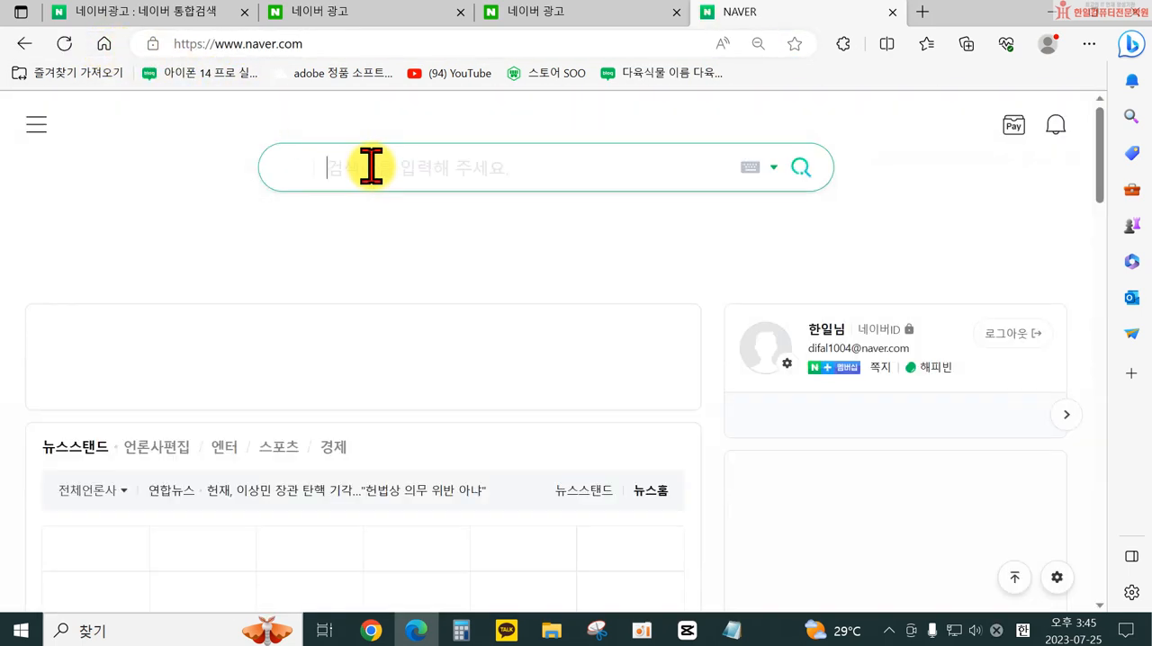
click(371, 167)
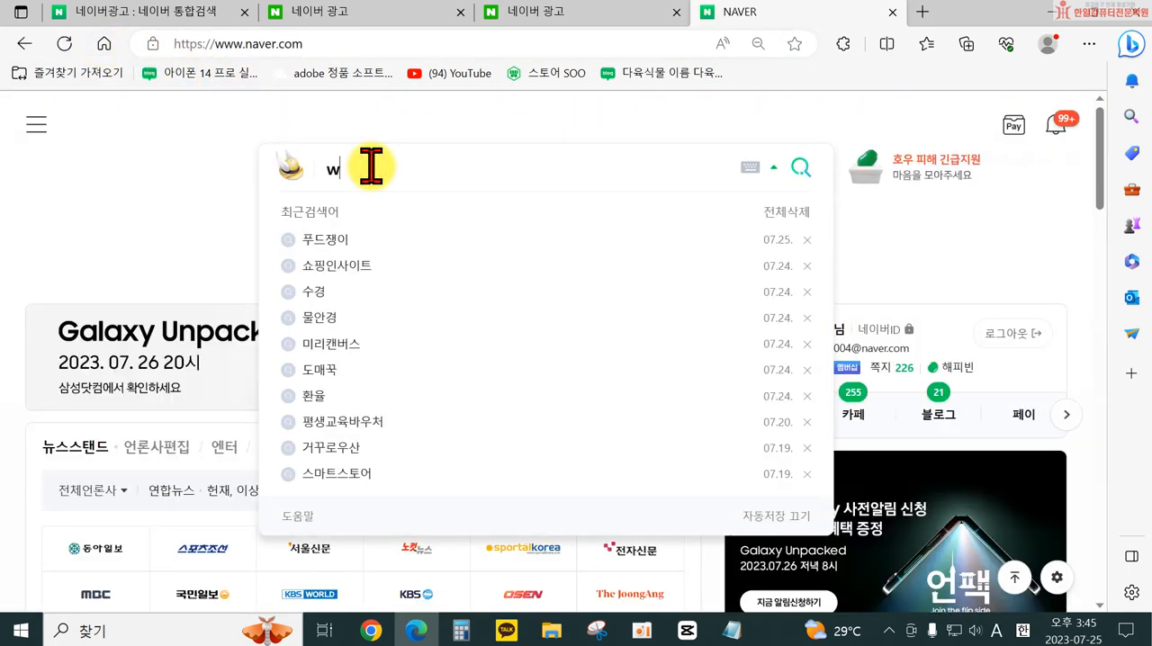
text(w제주감귤)
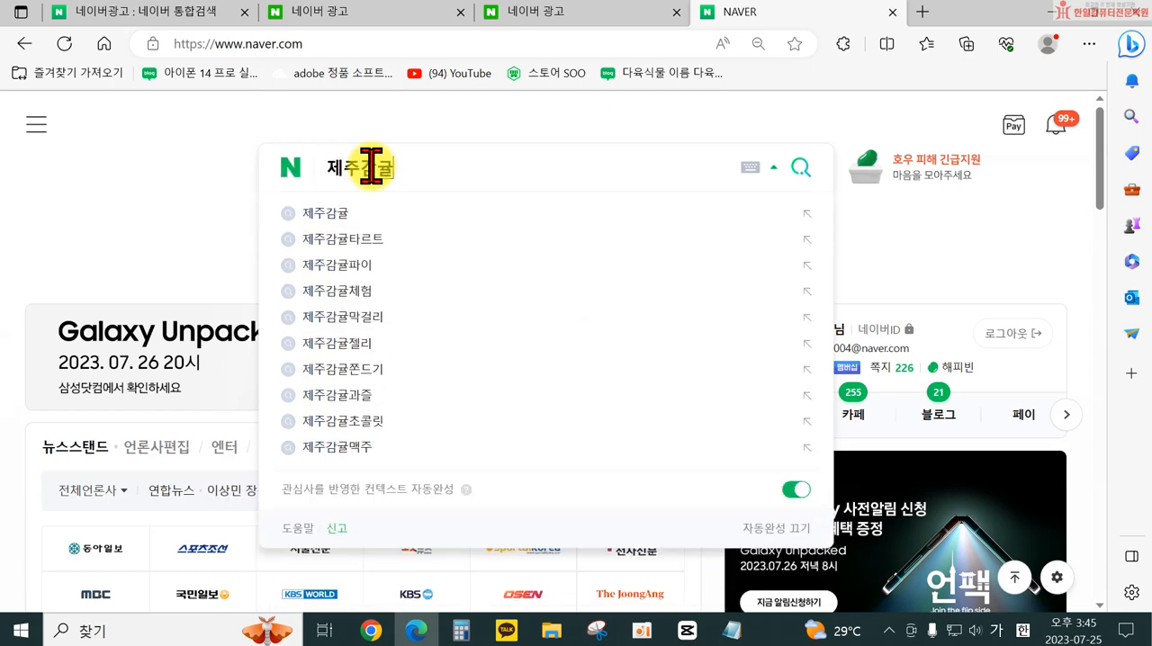
key(Return)
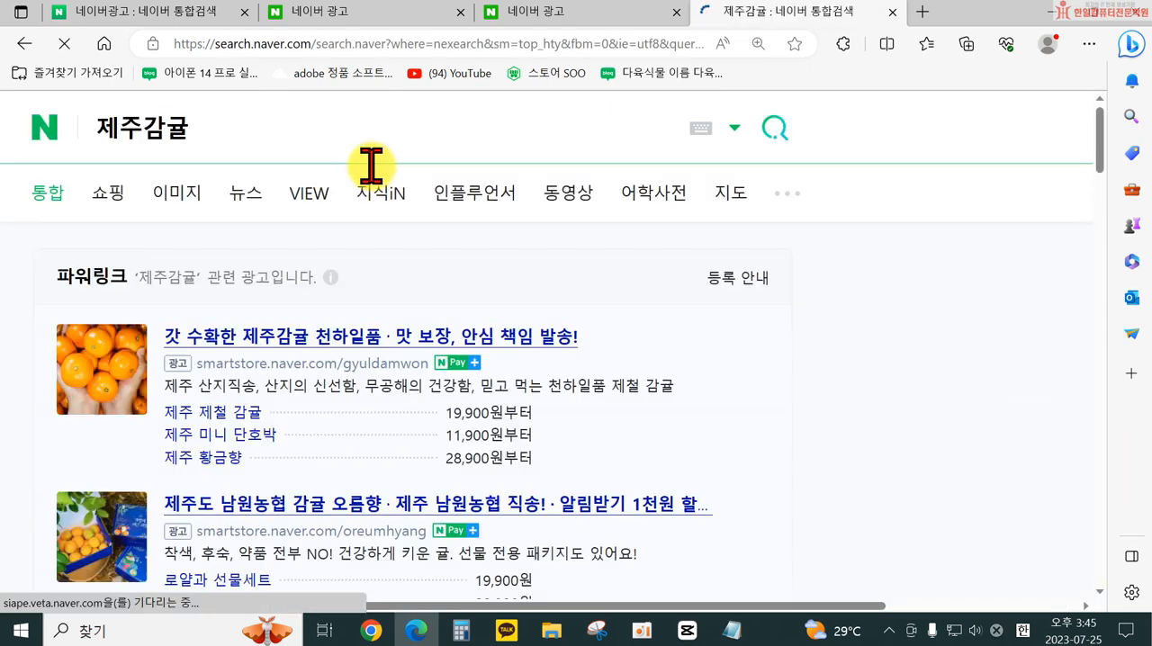
- Examine the 파워링크 ads in the 제주감귤 search results, from the first listing to the last
scroll(162, 166, down, 2)
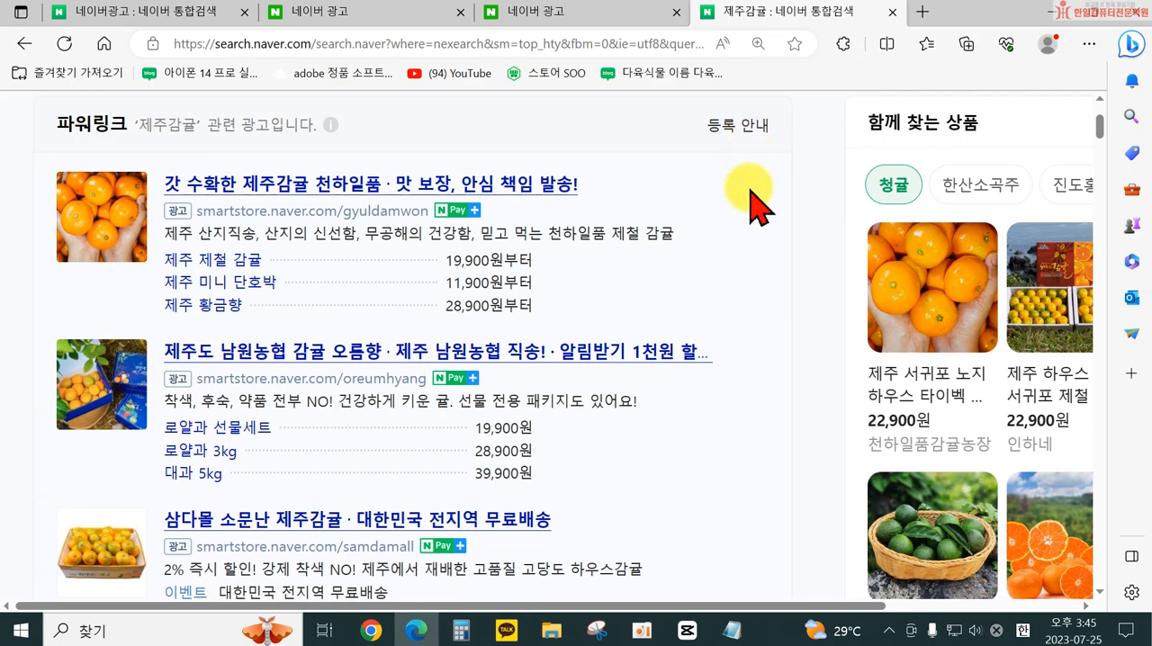
scroll(750, 296, down, 3)
scroll(725, 405, down, 4)
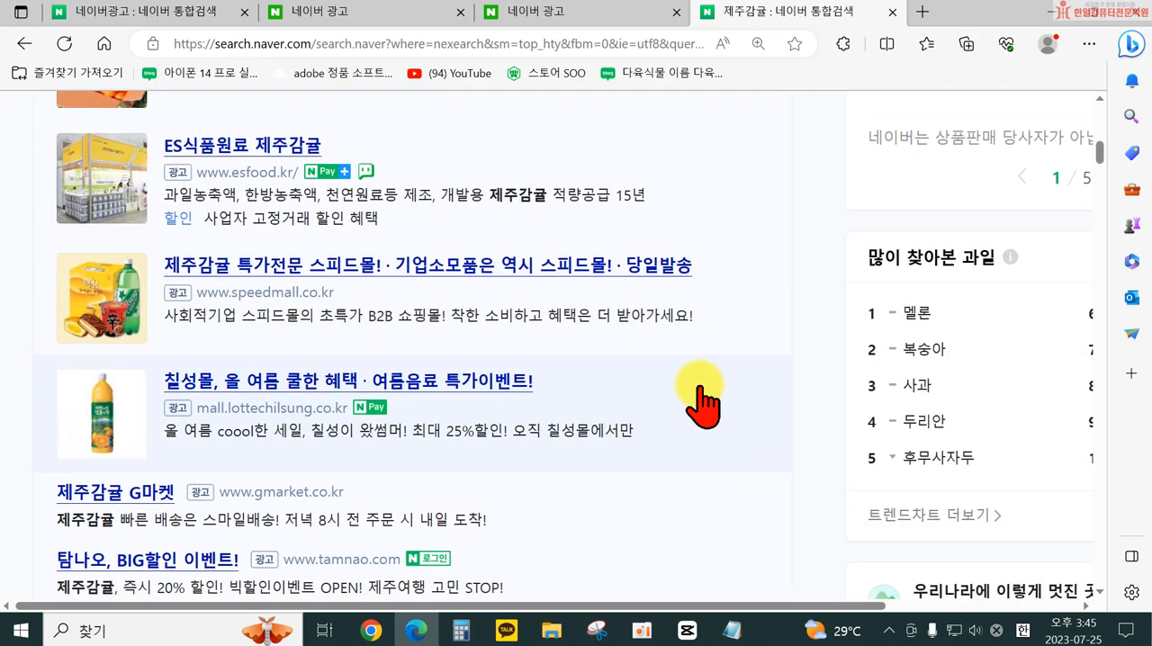
ctrl+scroll(694, 391, down, 1)
scroll(554, 346, up, 10)
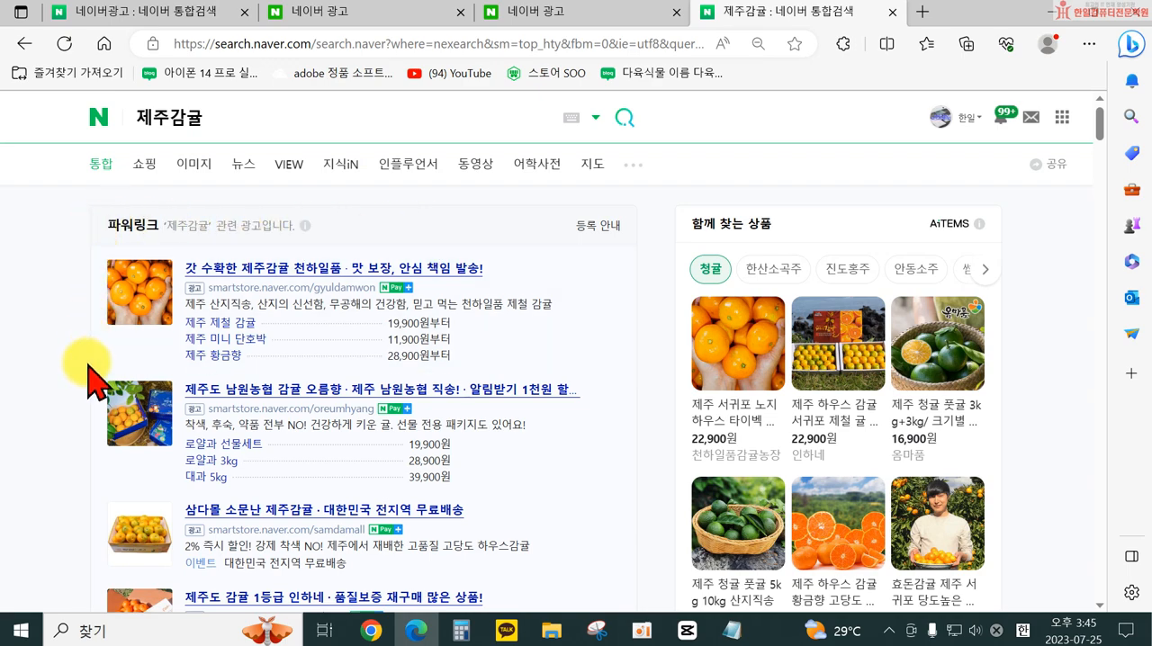
scroll(499, 297, down, 1)
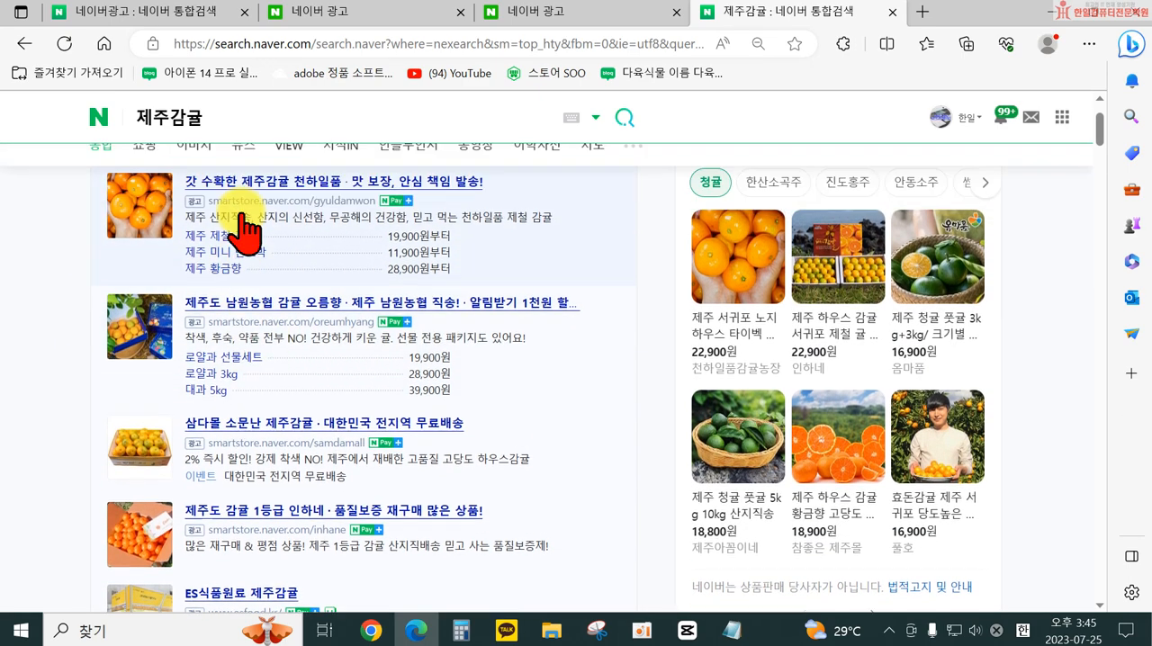
scroll(242, 234, up, 1)
scroll(225, 396, down, 3)
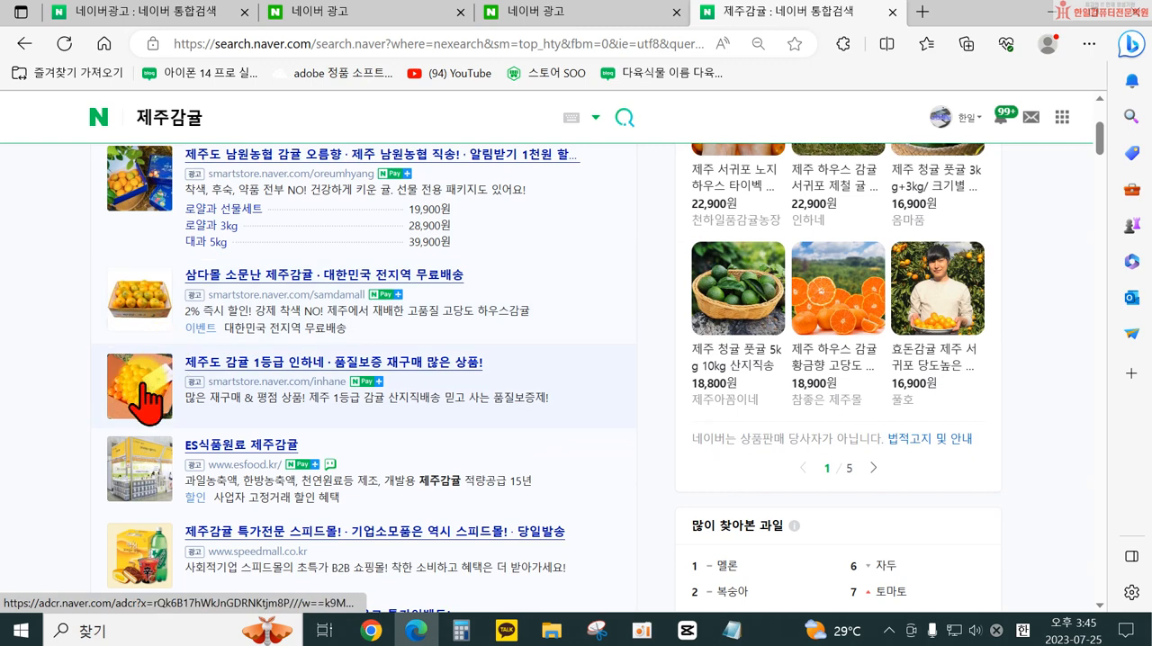
scroll(214, 488, down, 3)
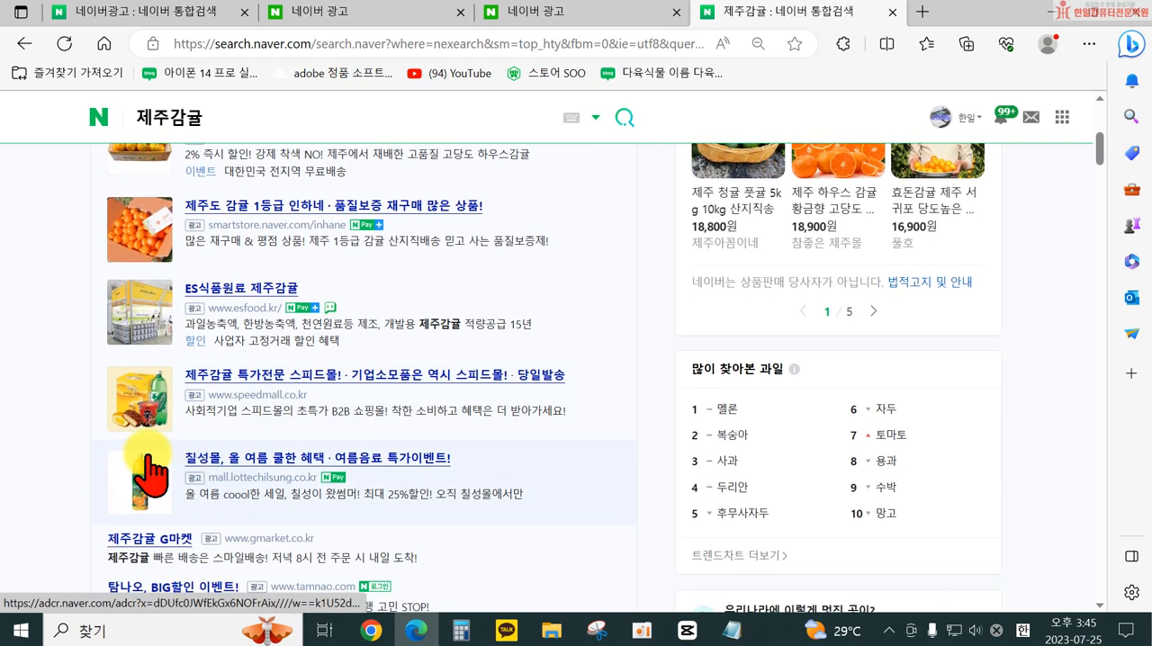
scroll(180, 471, down, 1)
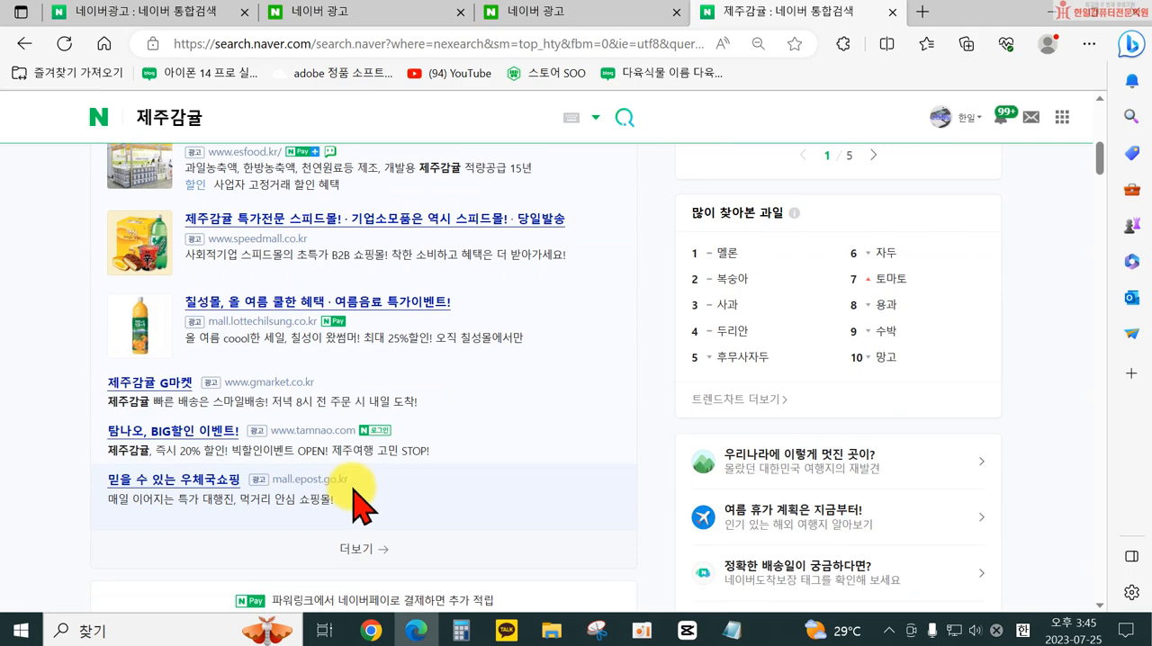
- Examine where ads appear in the rest of the integrated results, from 네이버쇼핑 down to 지금 볼만한 파워링크
scroll(354, 493, down, 4)
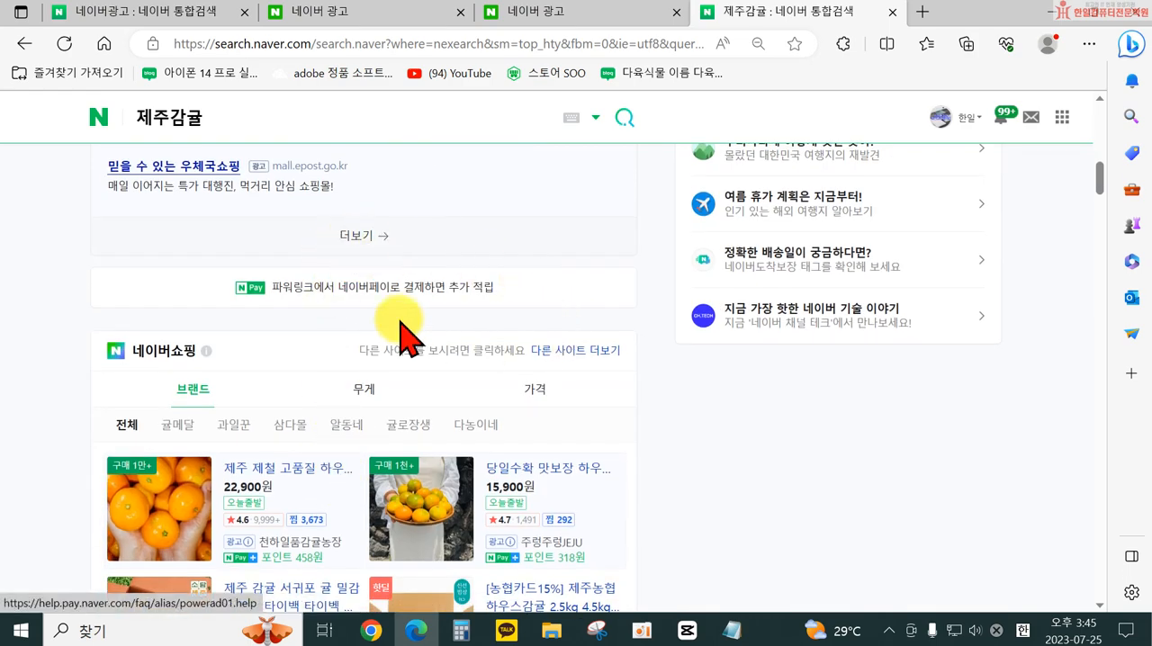
scroll(561, 327, down, 10)
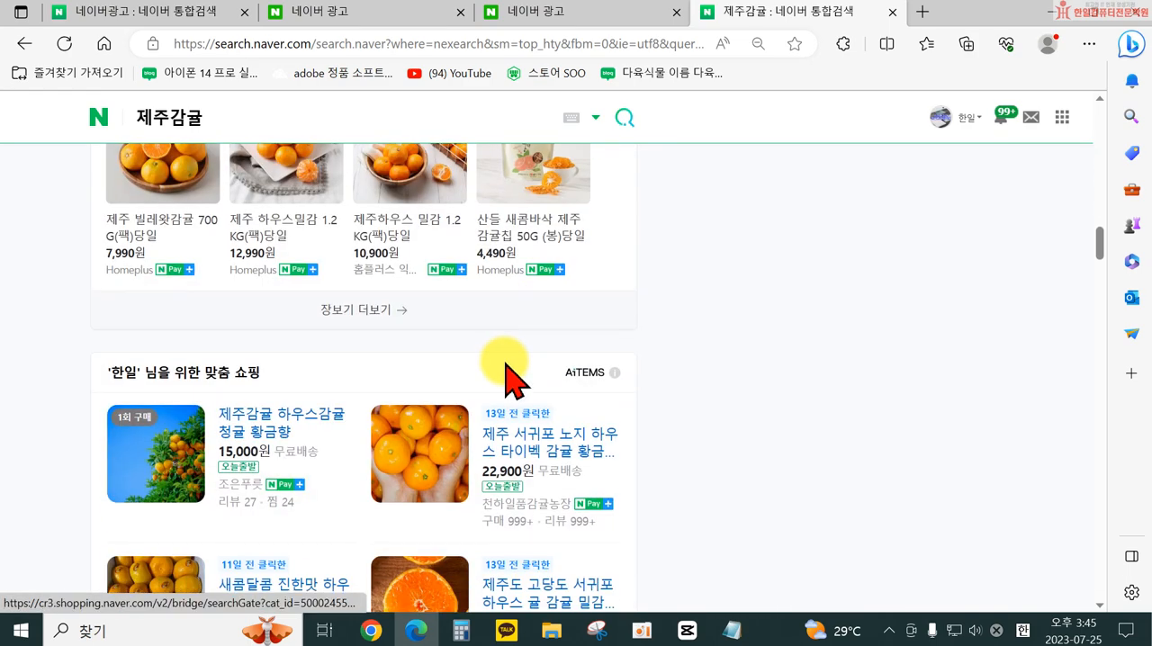
scroll(504, 369, down, 8)
scroll(493, 378, down, 10)
scroll(490, 383, down, 10)
scroll(477, 378, down, 10)
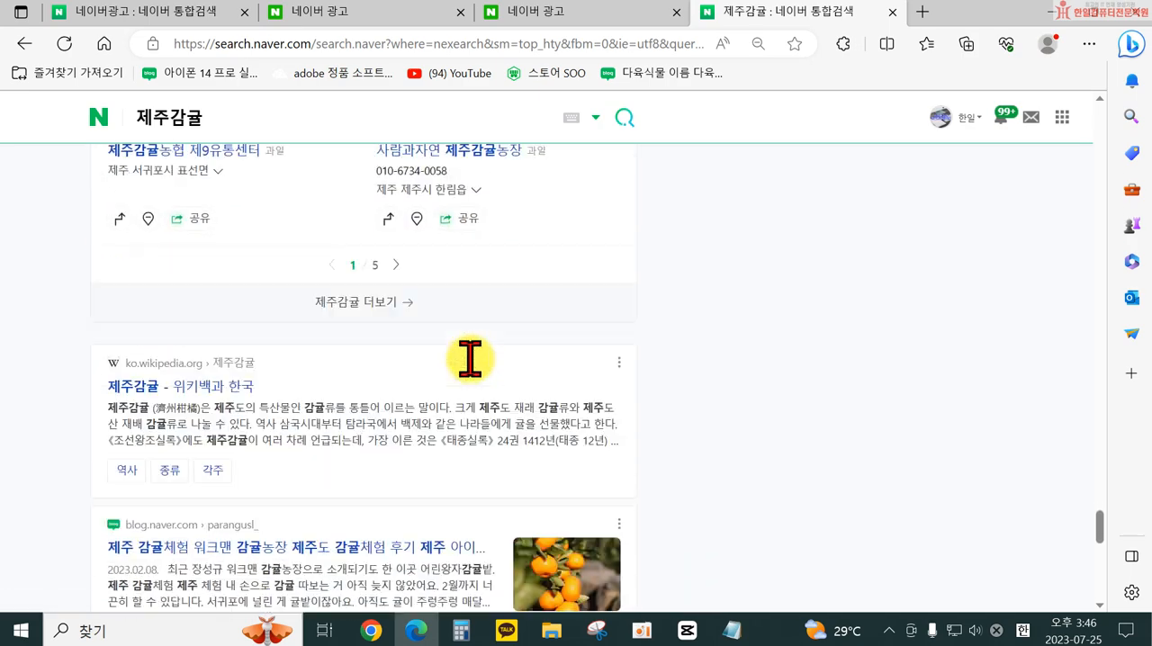
scroll(470, 365, down, 10)
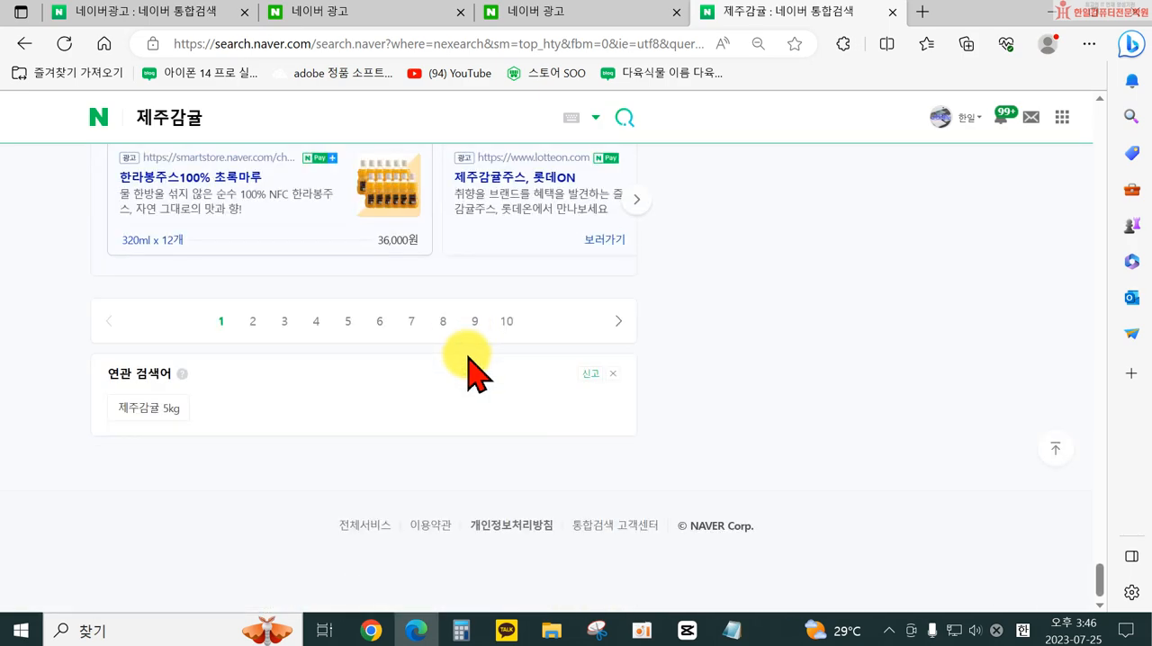
scroll(477, 376, up, 3)
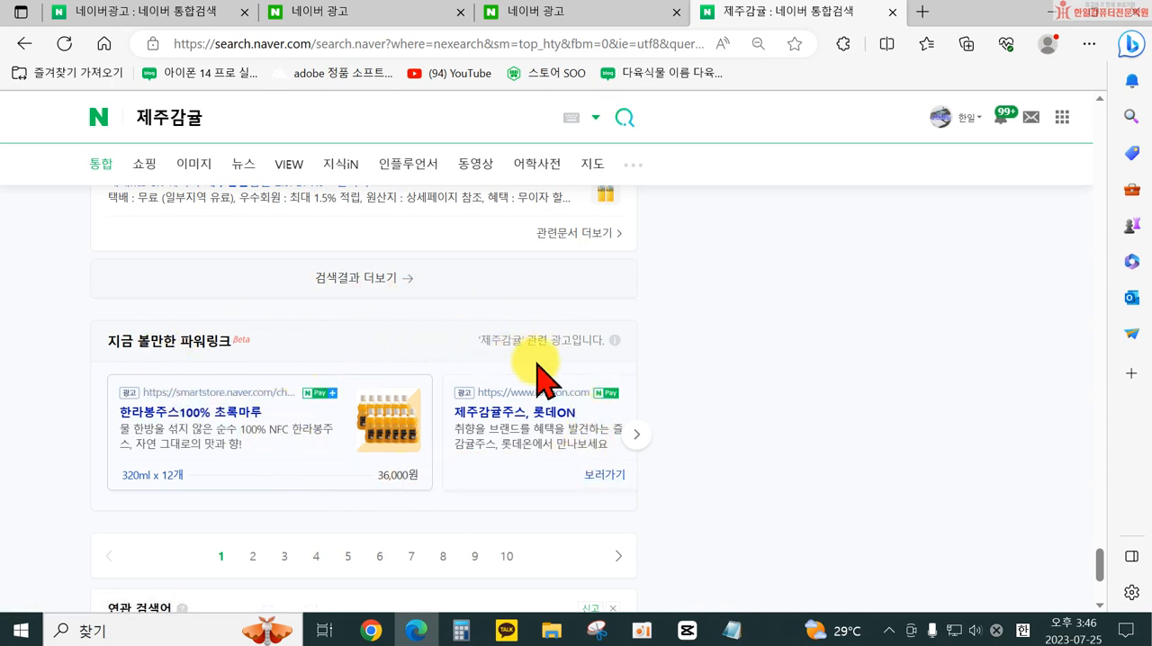
scroll(810, 477, up, 5)
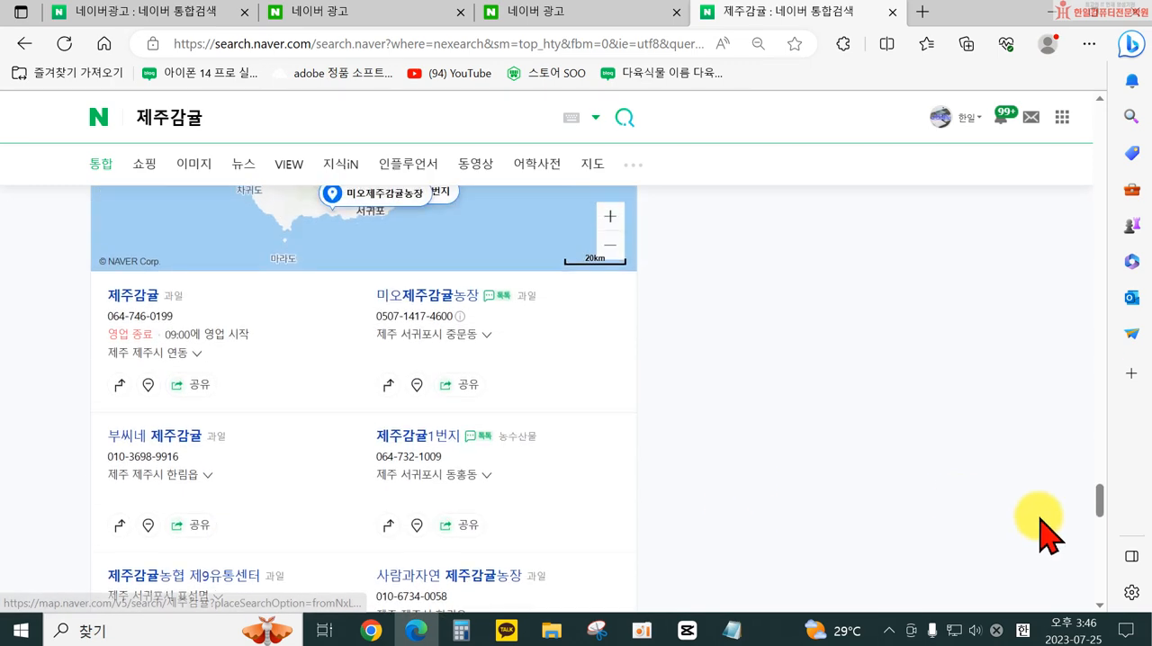
drag(1102, 526, 1109, 189)
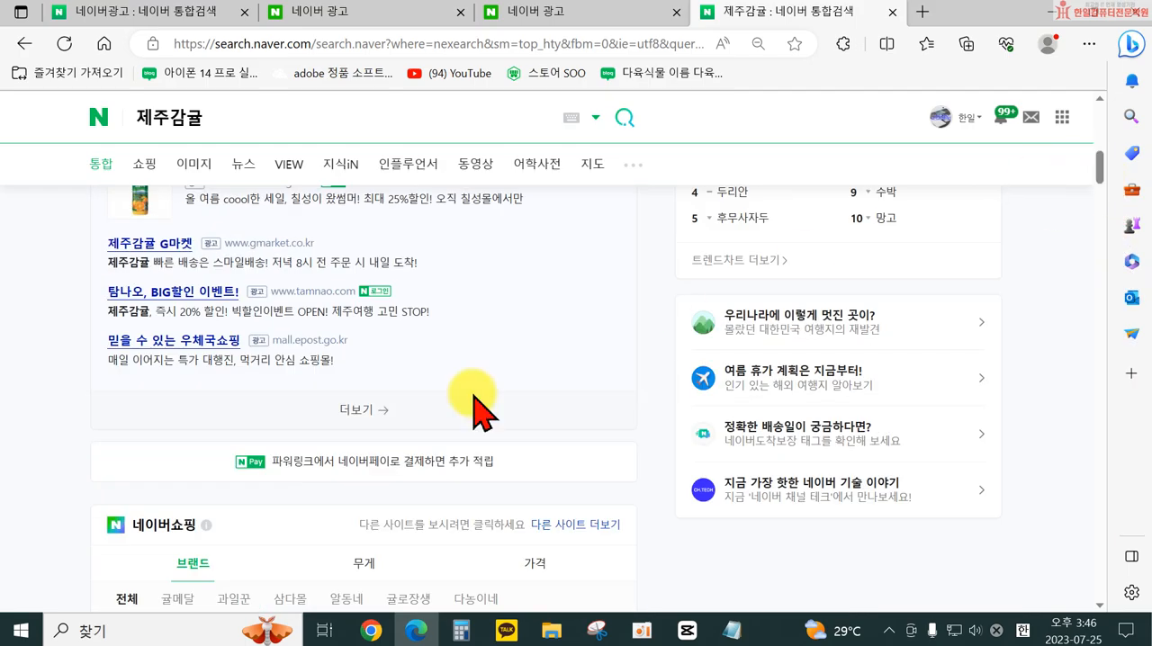
scroll(477, 410, down, 5)
- Show the VIEW results for 제주감귤 and open the blog post about the 어린왕자감귤밭 family visit
click(289, 165)
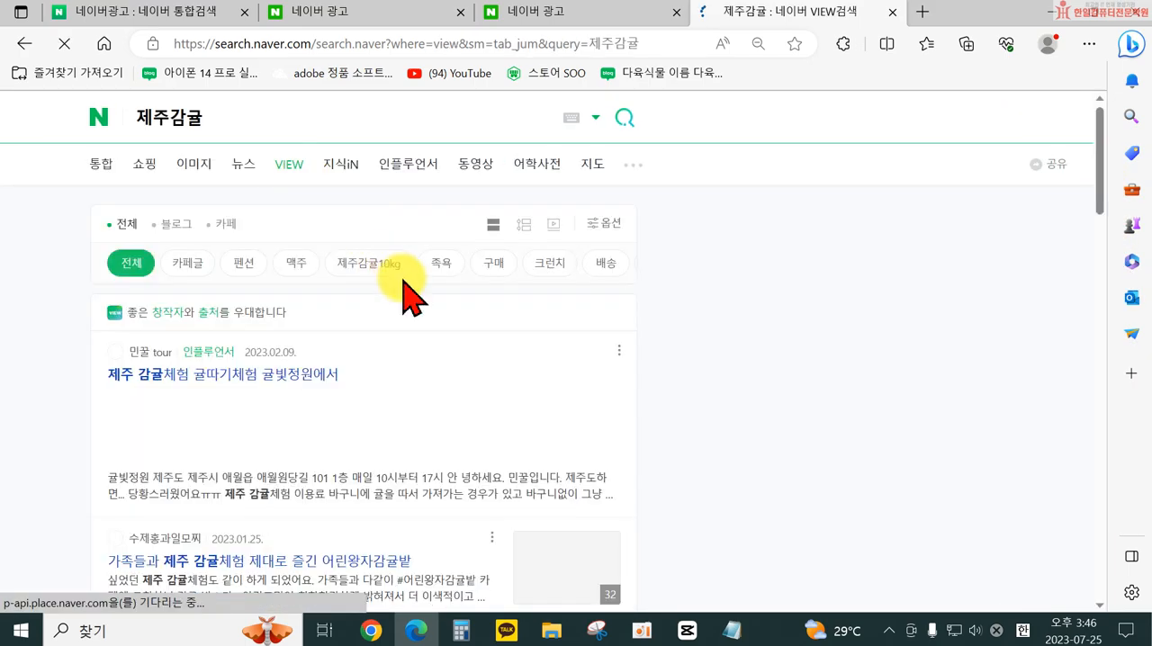
scroll(206, 468, down, 2)
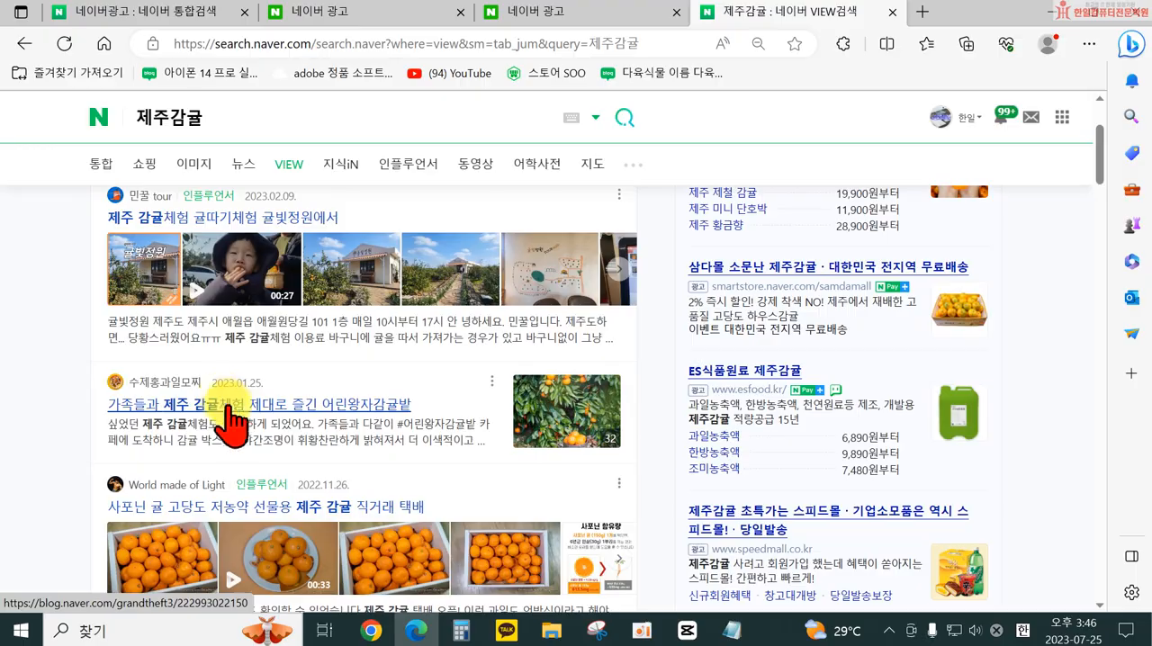
click(229, 407)
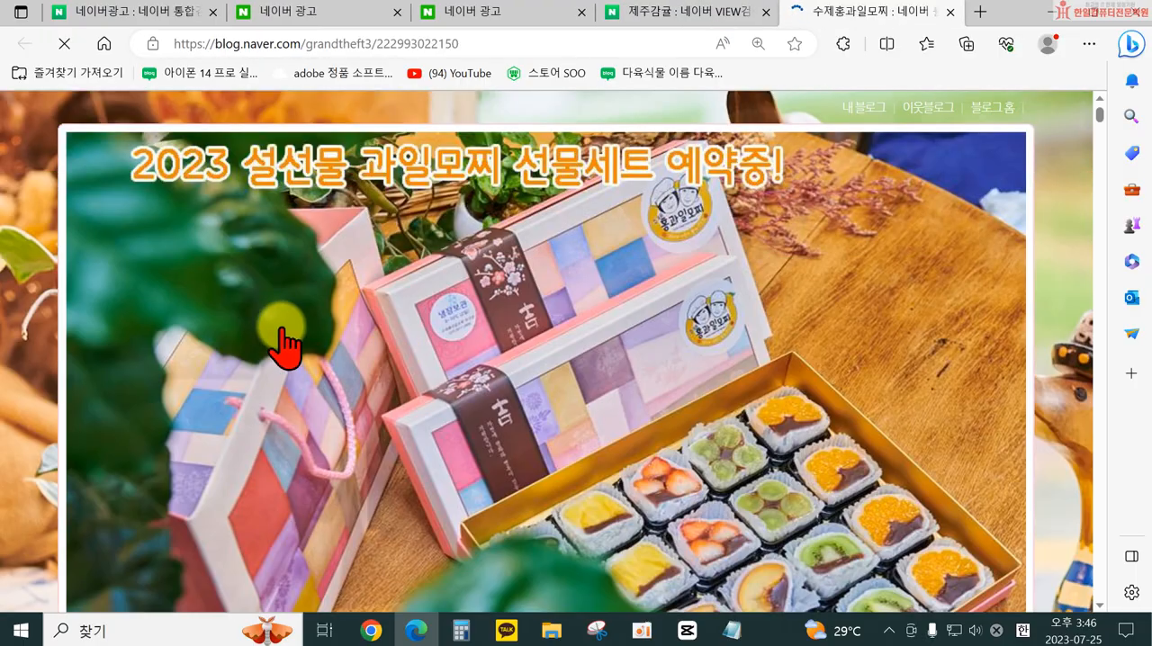
- Examine the ads placed at the end of the blog post, including its 파워링크 section, and close the post
scroll(444, 411, down, 10)
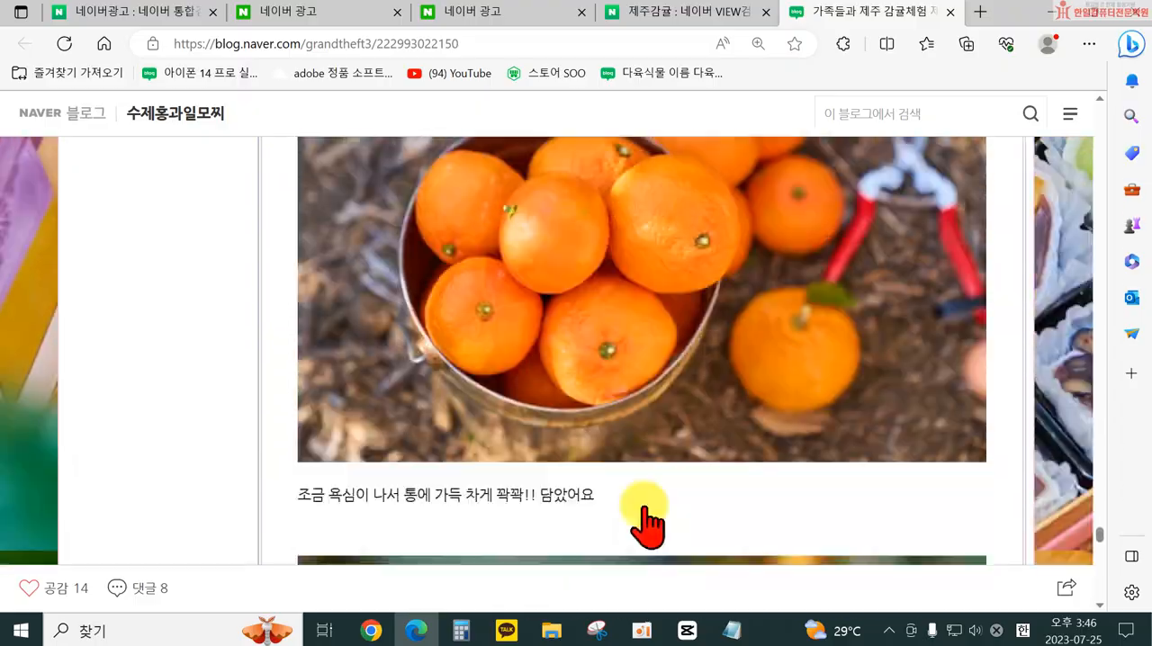
scroll(619, 525, down, 10)
scroll(630, 508, up, 8)
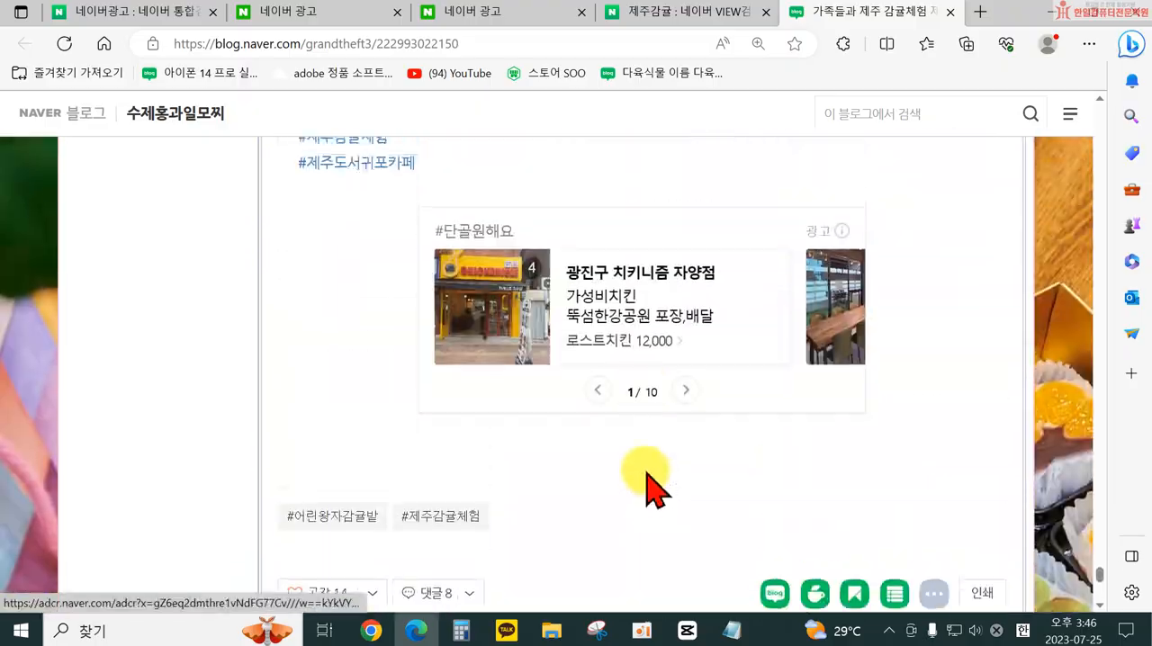
scroll(725, 508, down, 5)
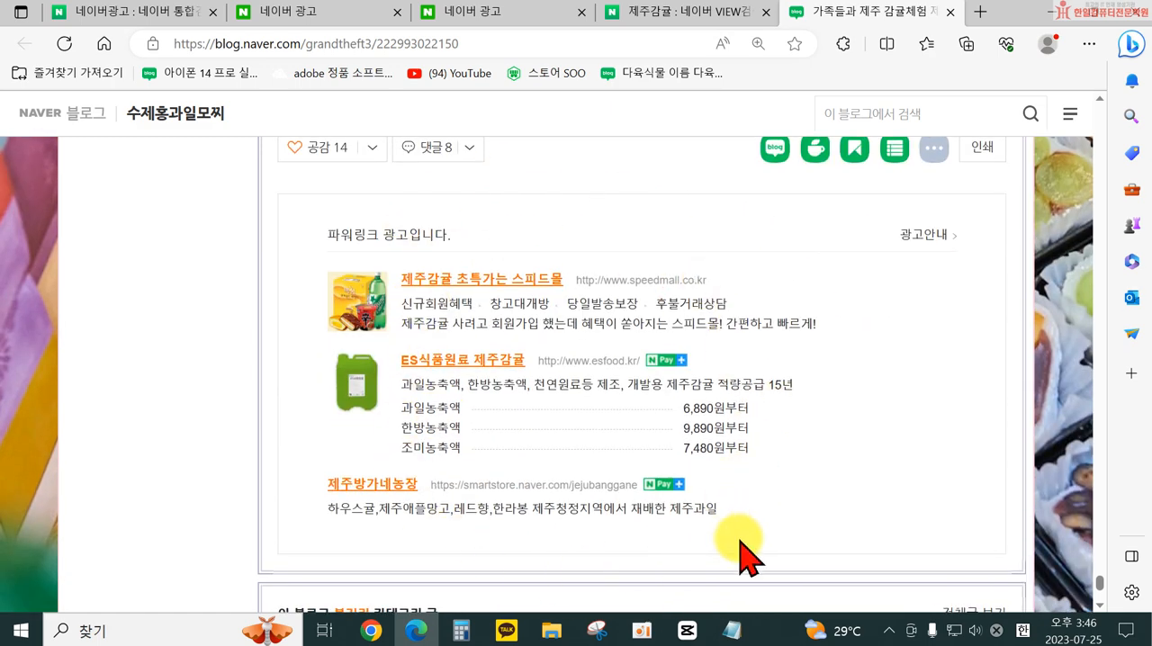
scroll(738, 554, down, 3)
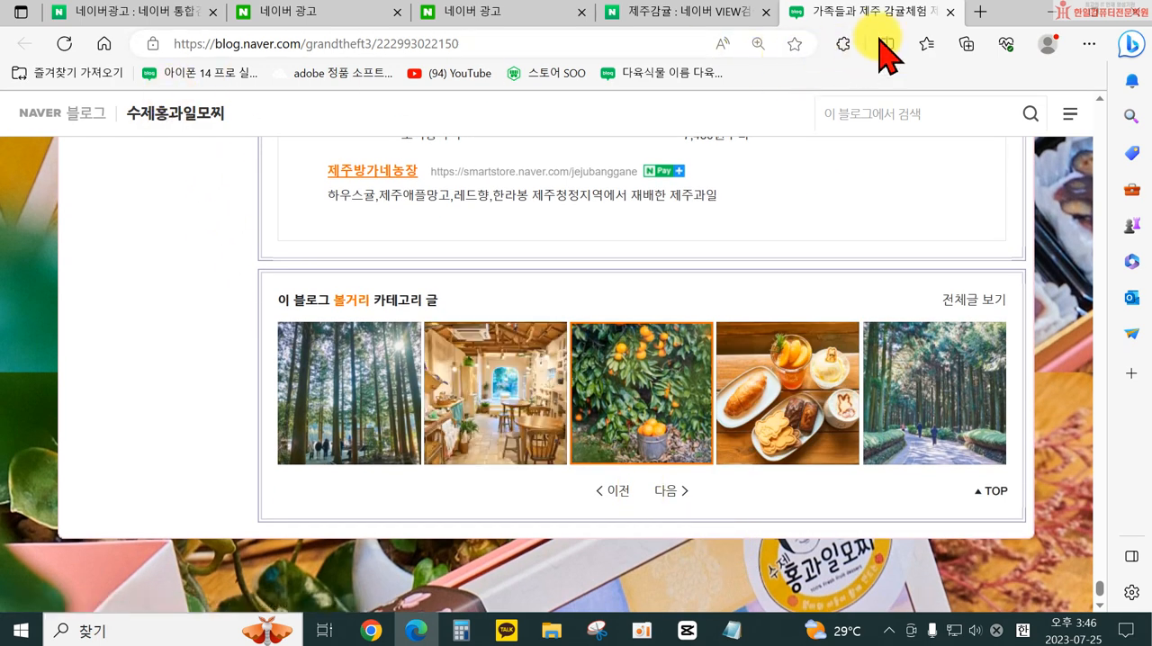
click(950, 11)
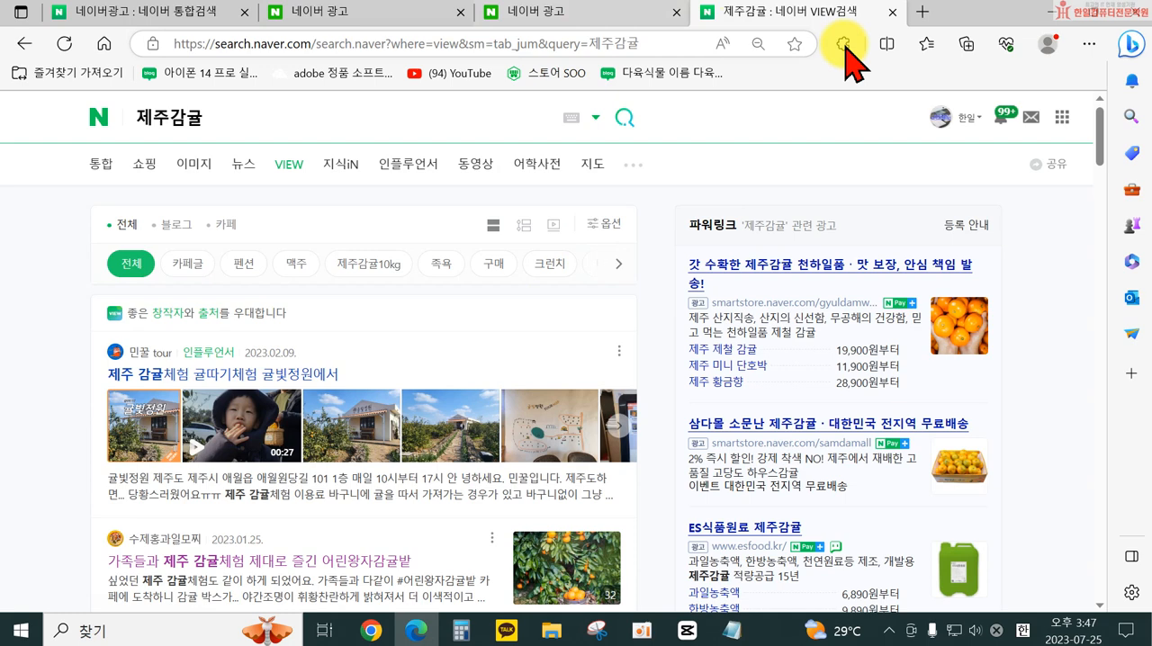
click(1046, 18)
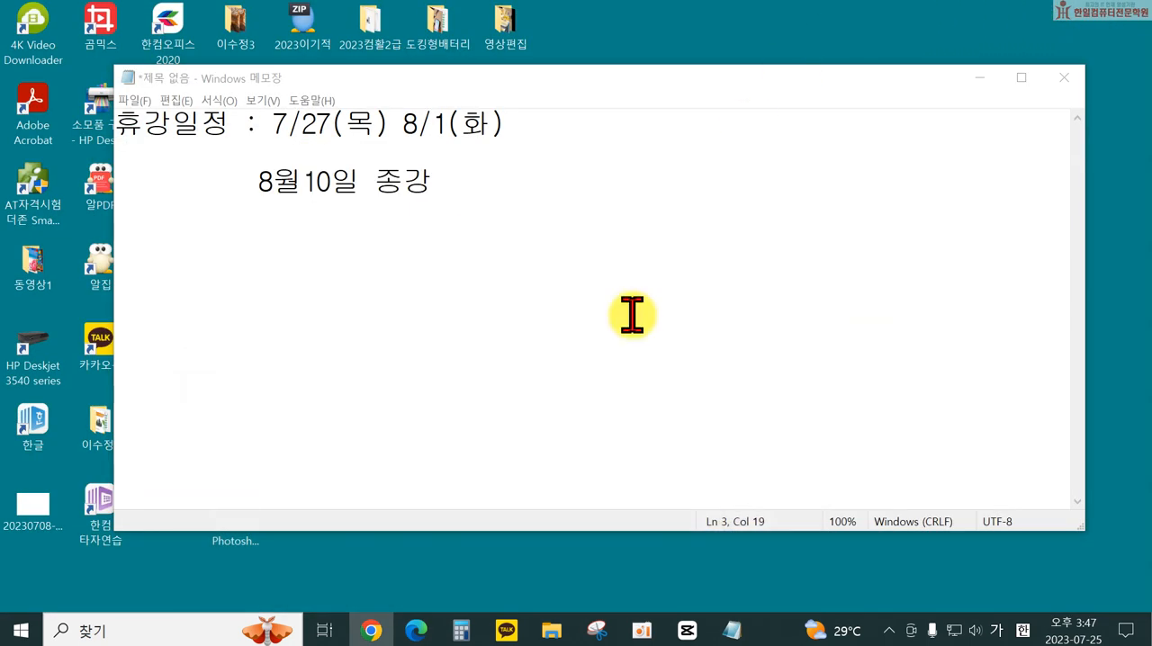
click(416, 631)
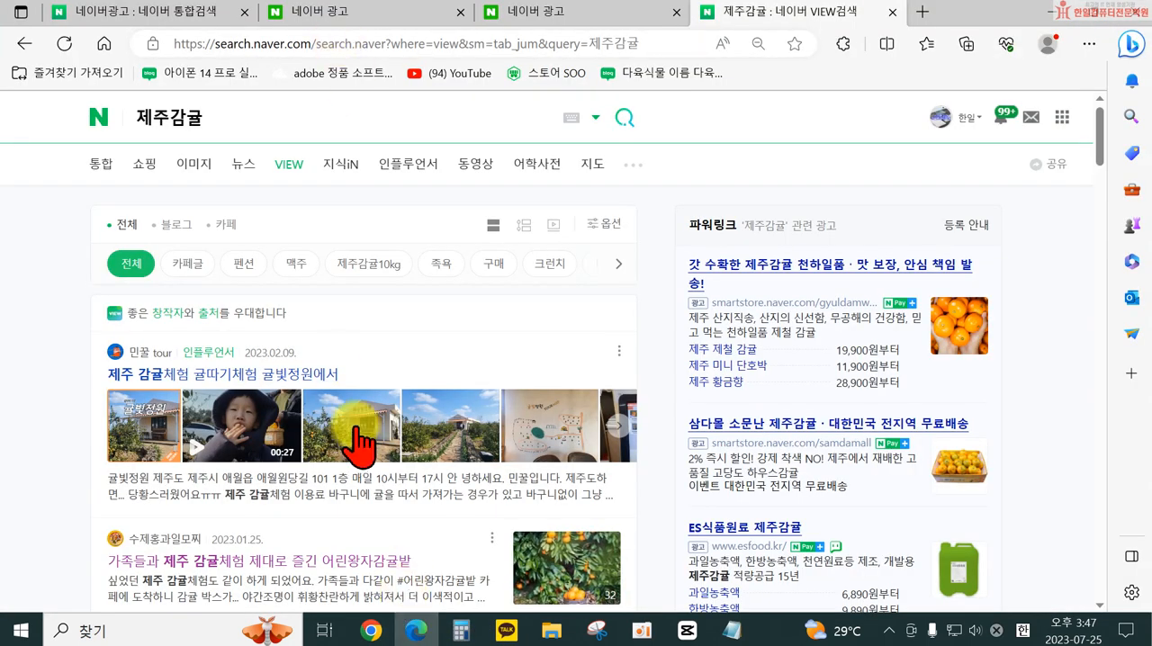
- Return to the campaign creation page and review the campaign type descriptions from 파워링크 유형 to 브랜드검색/신제품검색 유형
click(546, 16)
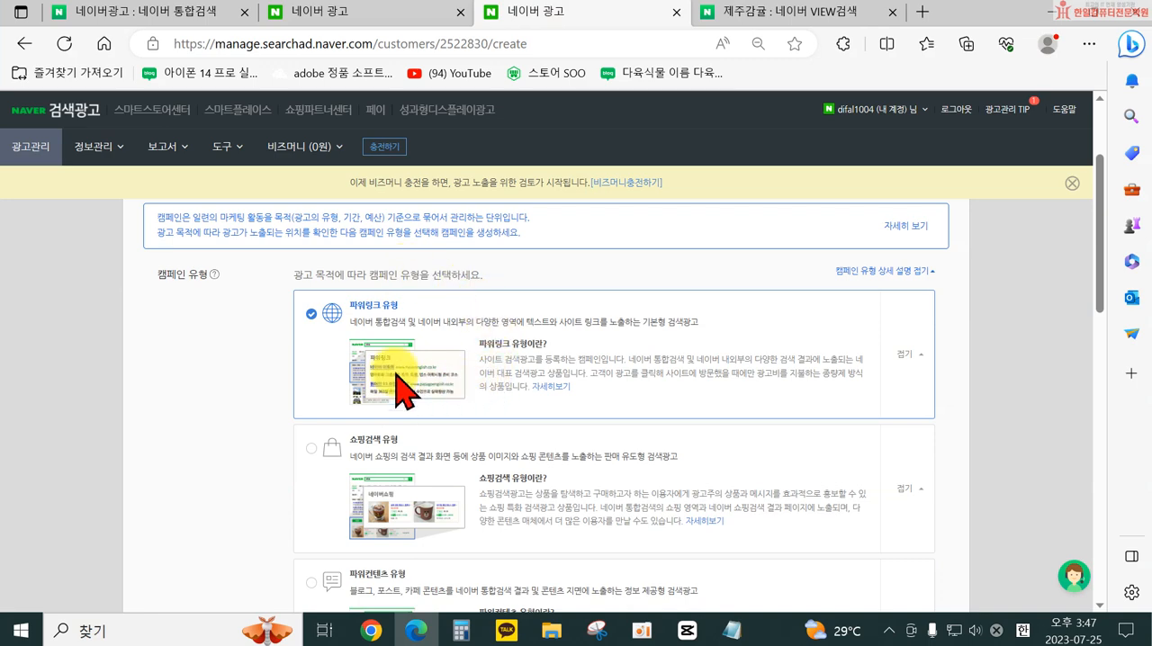
scroll(560, 365, down, 2)
scroll(567, 365, up, 2)
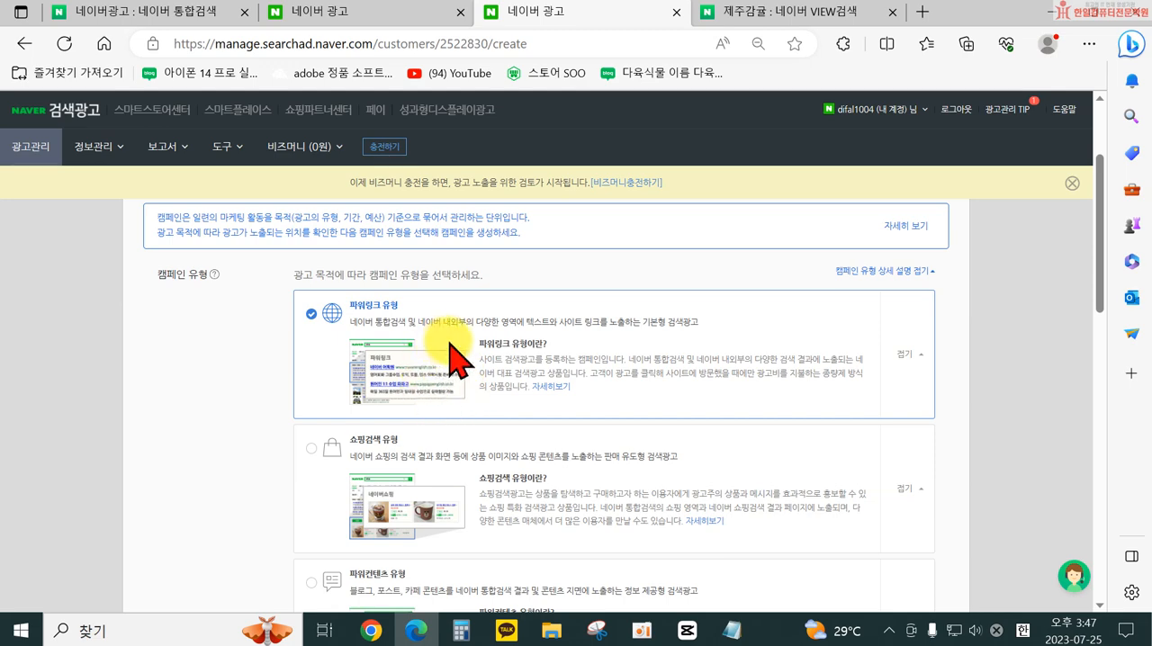
scroll(481, 386, down, 3)
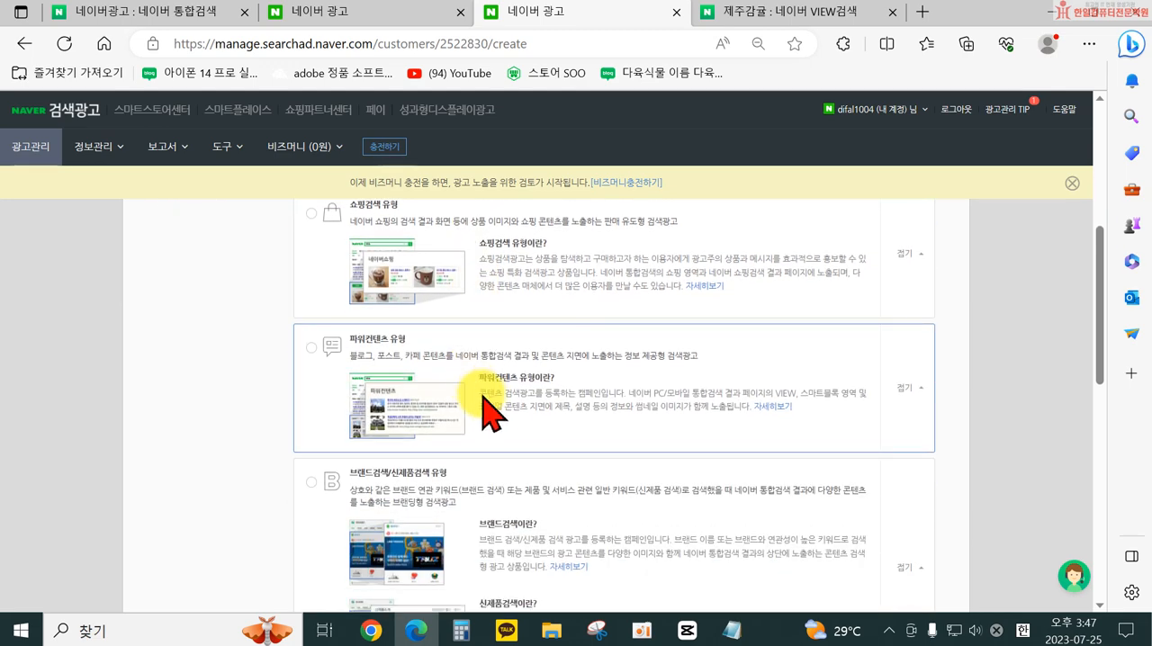
scroll(486, 401, up, 2)
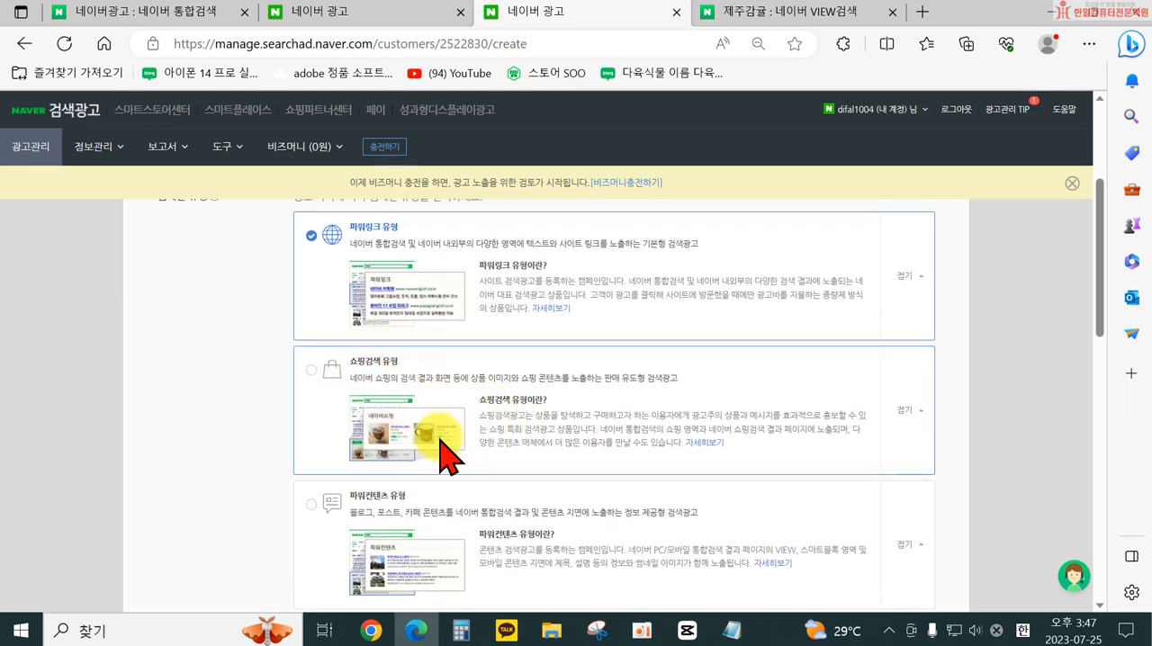
- Go back to the 제주감귤 search results, look over the VIEW and 통합 results, and open the 쇼핑 results
click(738, 13)
scroll(254, 414, down, 3)
scroll(244, 411, down, 4)
scroll(226, 288, up, 8)
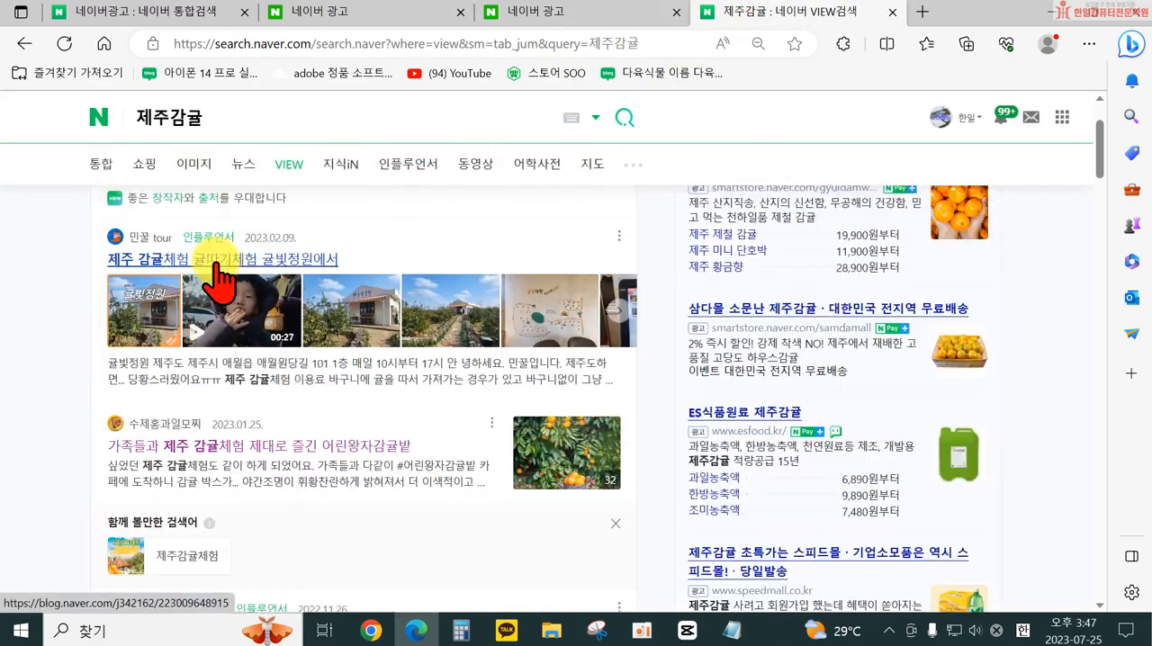
click(102, 171)
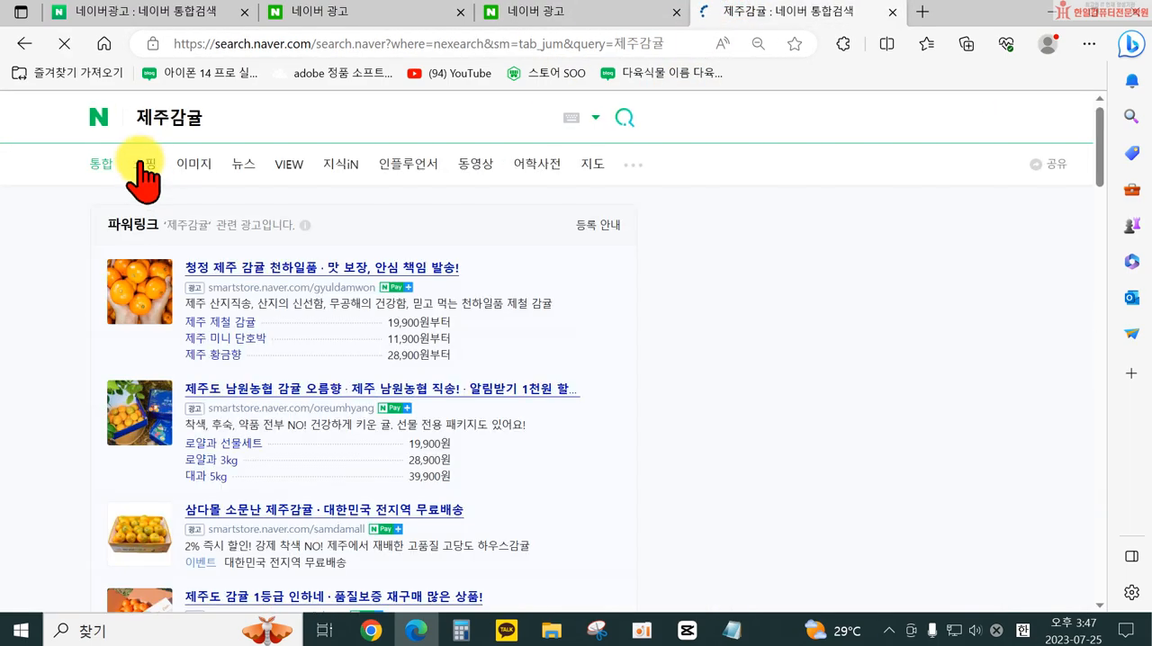
click(151, 166)
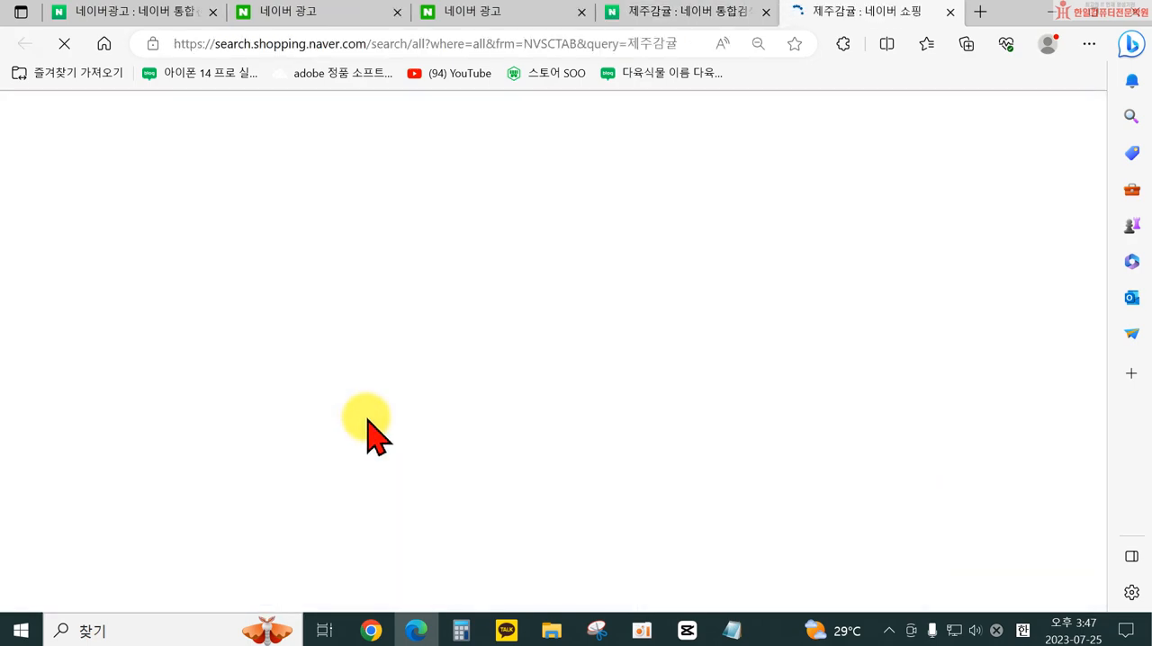
- Examine where ad products appear among the 제주감귤 shopping listings, down to the end of the first page
scroll(381, 424, down, 5)
scroll(318, 378, down, 10)
scroll(360, 513, down, 10)
scroll(348, 488, down, 10)
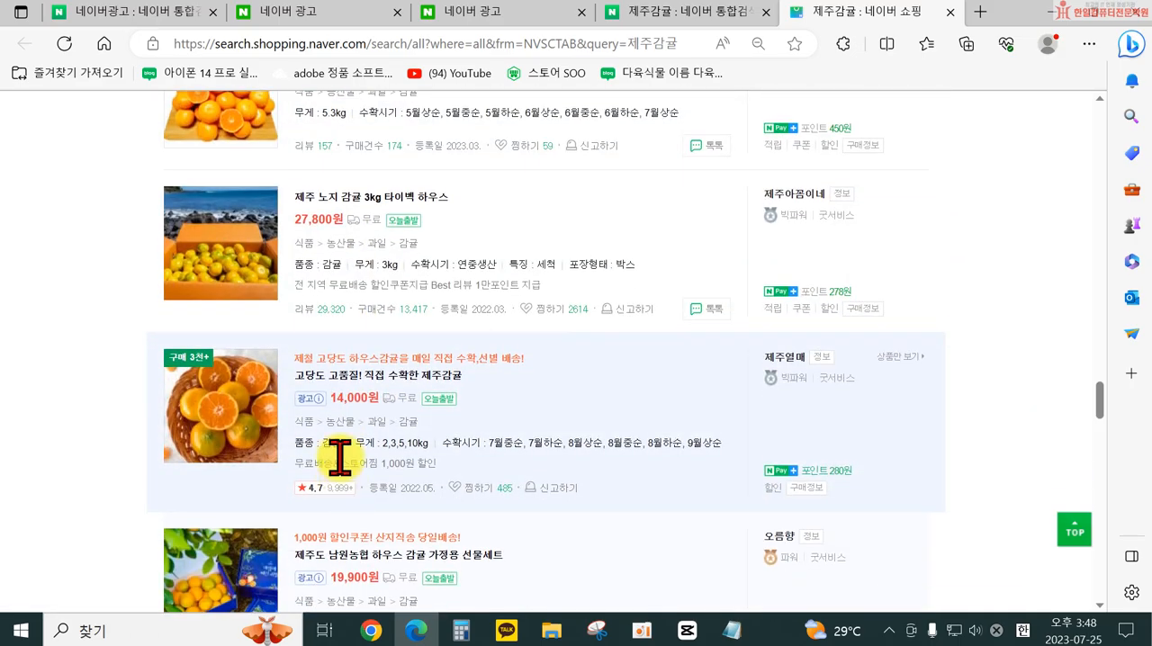
scroll(328, 434, down, 10)
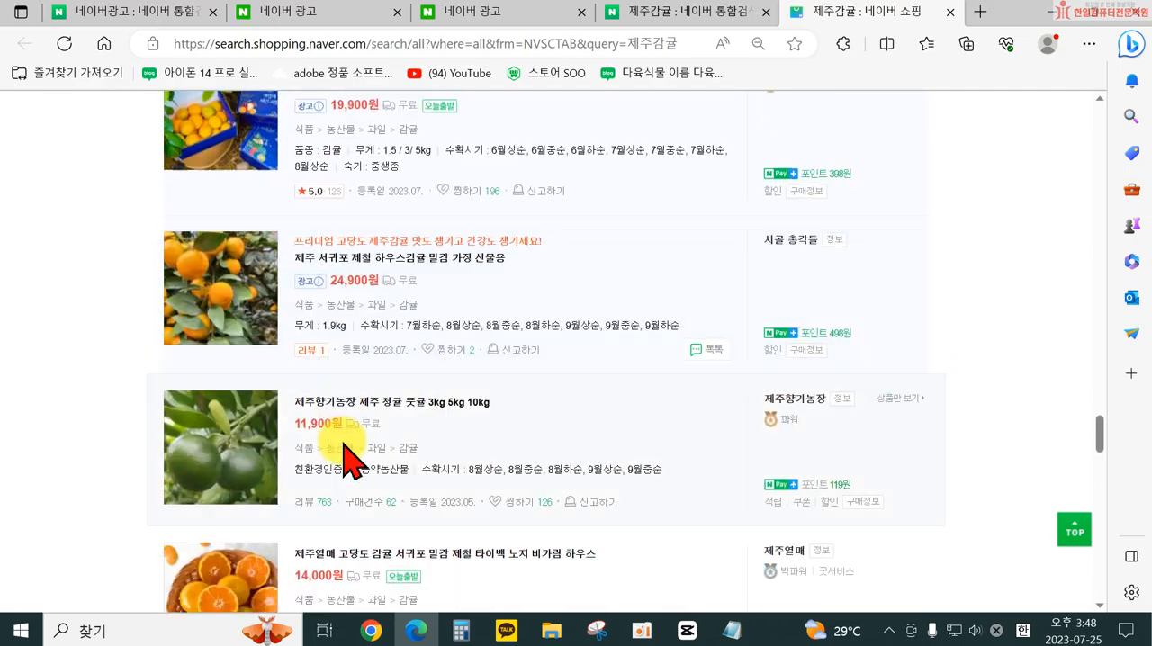
scroll(409, 477, down, 10)
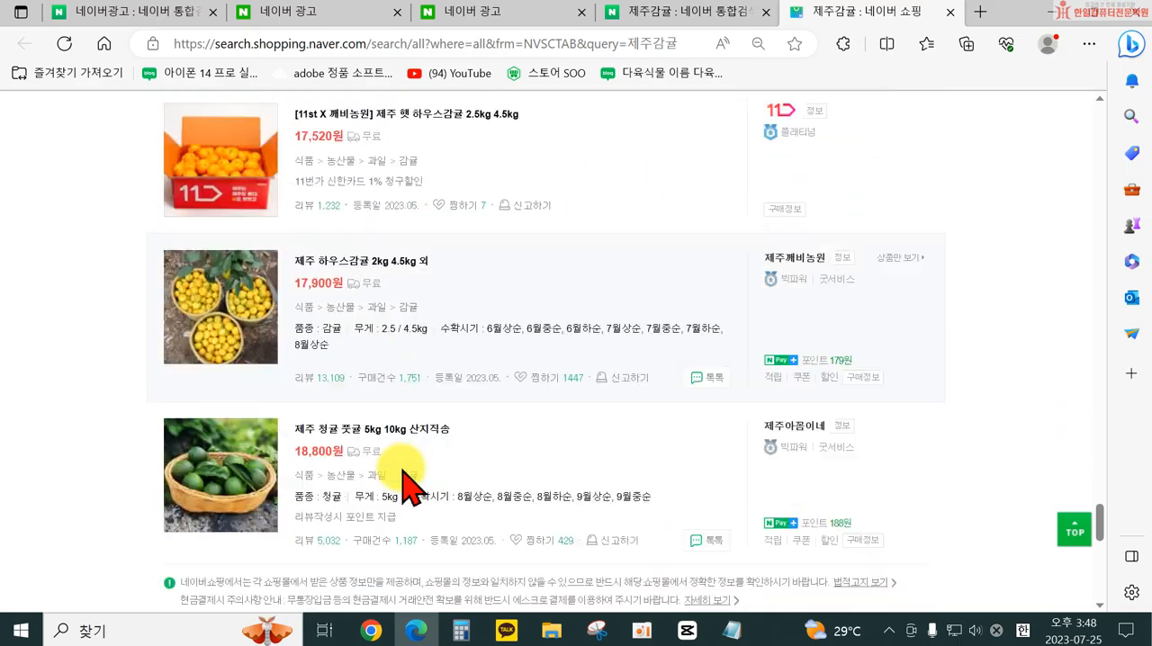
scroll(410, 486, down, 10)
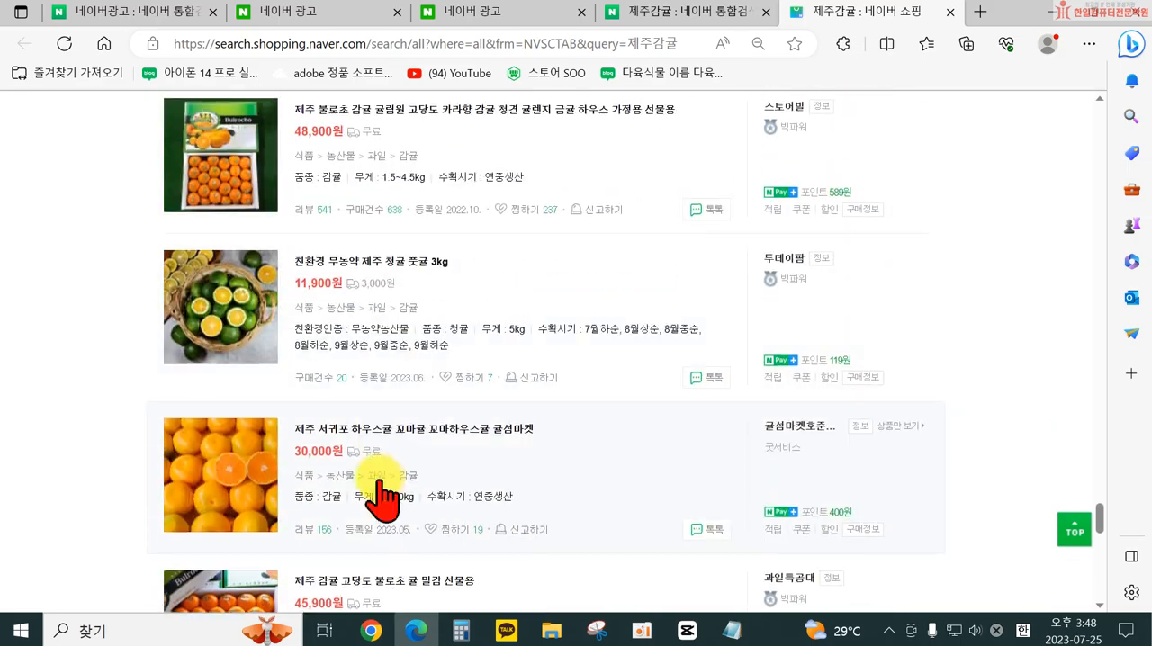
scroll(376, 484, down, 5)
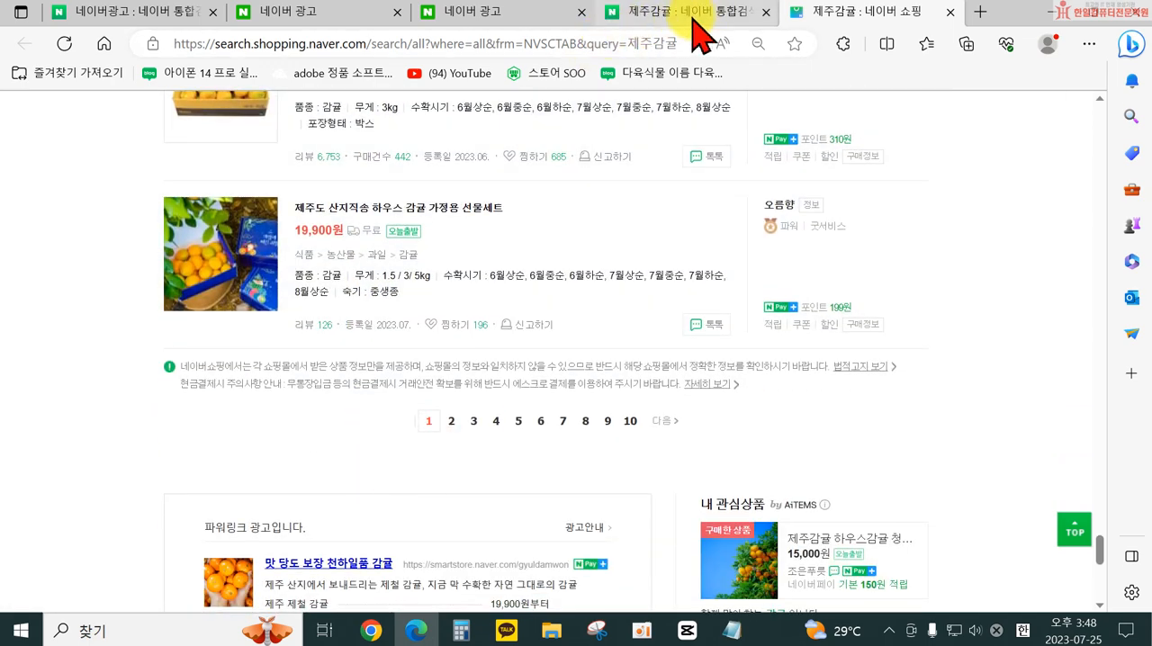
click(1051, 13)
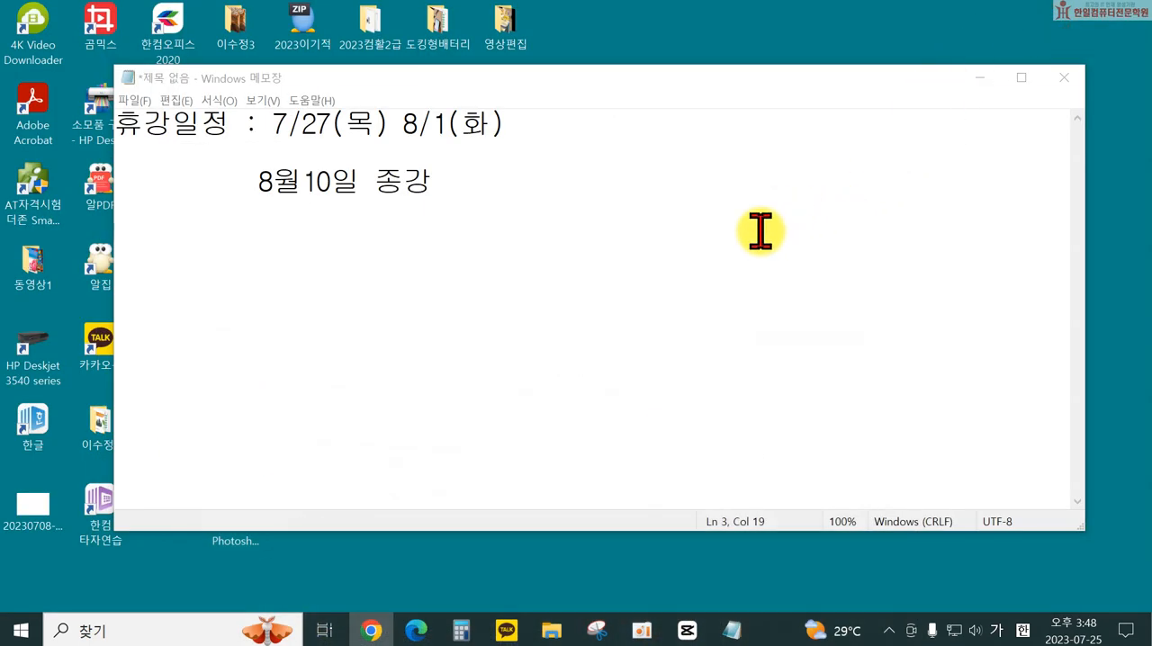
click(412, 627)
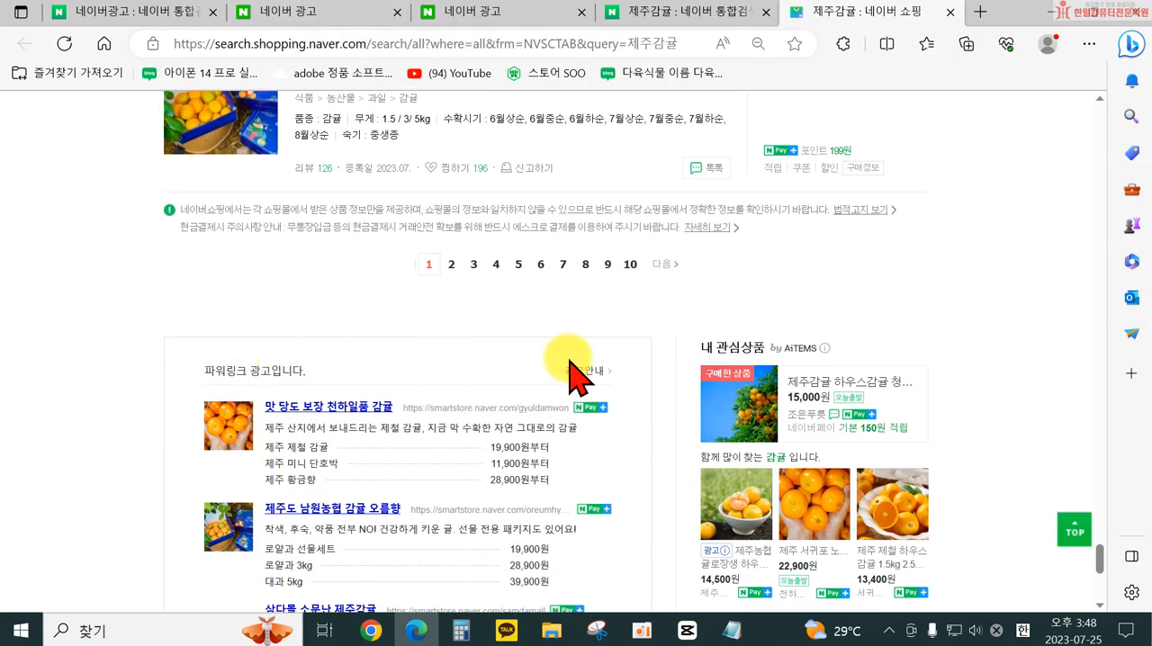
- Examine the 파워링크 ads below the page numbers of the shopping results
scroll(571, 368, down, 3)
scroll(566, 249, down, 2)
scroll(507, 261, up, 8)
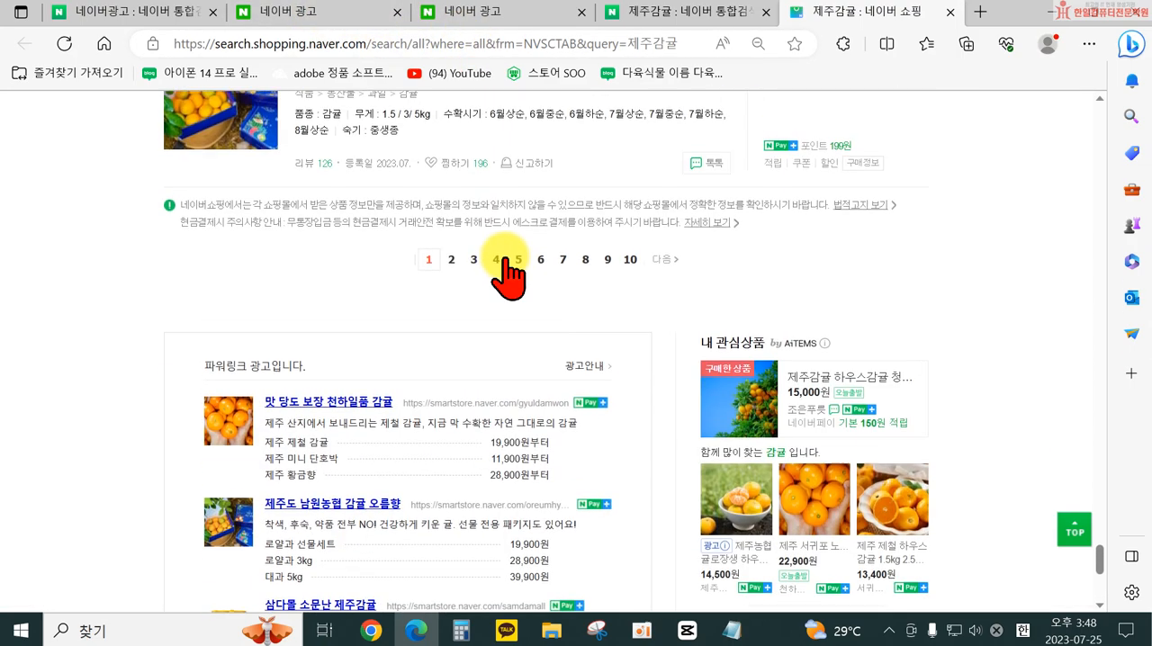
- Return to the campaign creation page and compare the 파워링크, 쇼핑검색, 파워컨텐츠 and 브랜드검색/신제품검색 campaign types
click(535, 13)
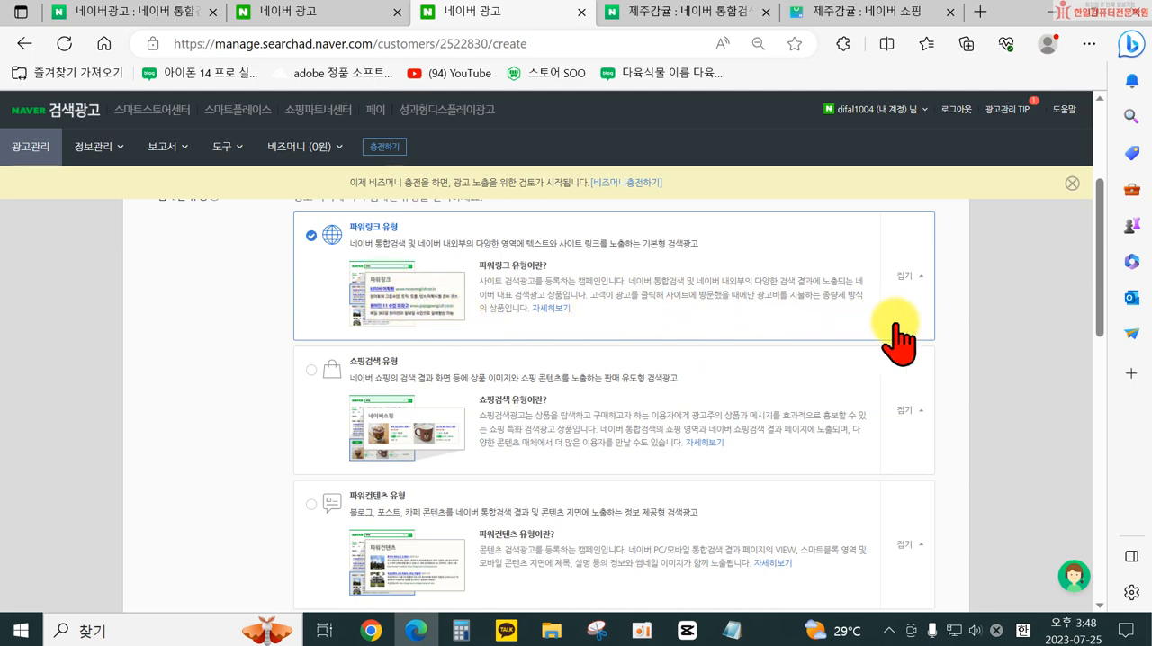
scroll(936, 342, down, 3)
scroll(958, 396, up, 2)
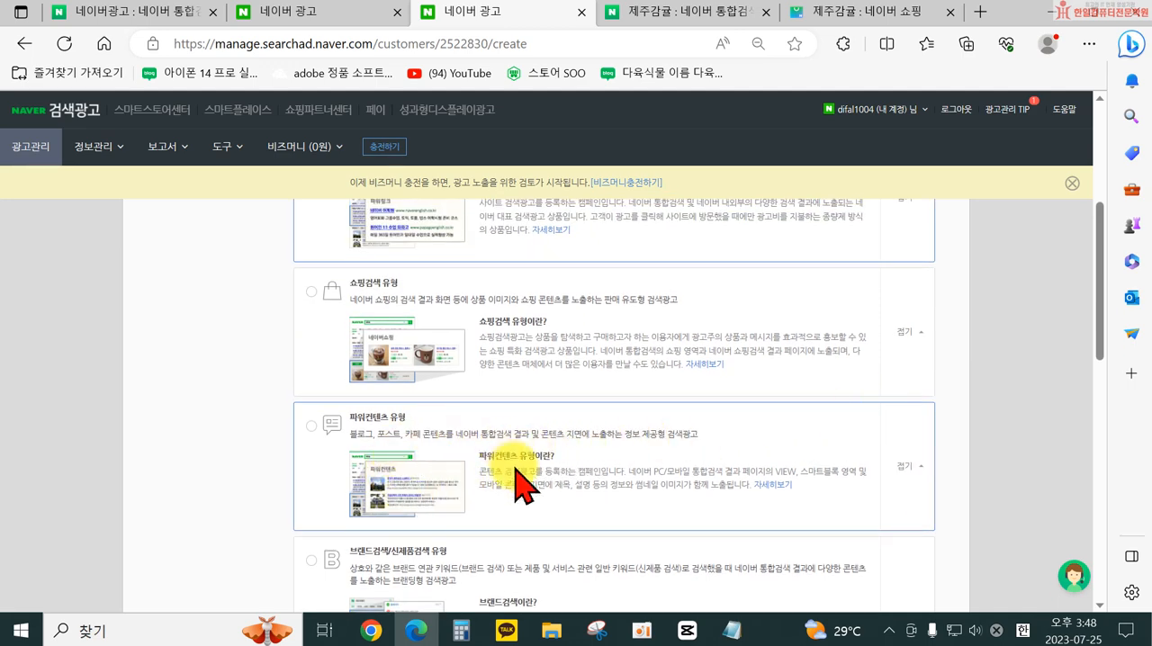
scroll(513, 477, up, 2)
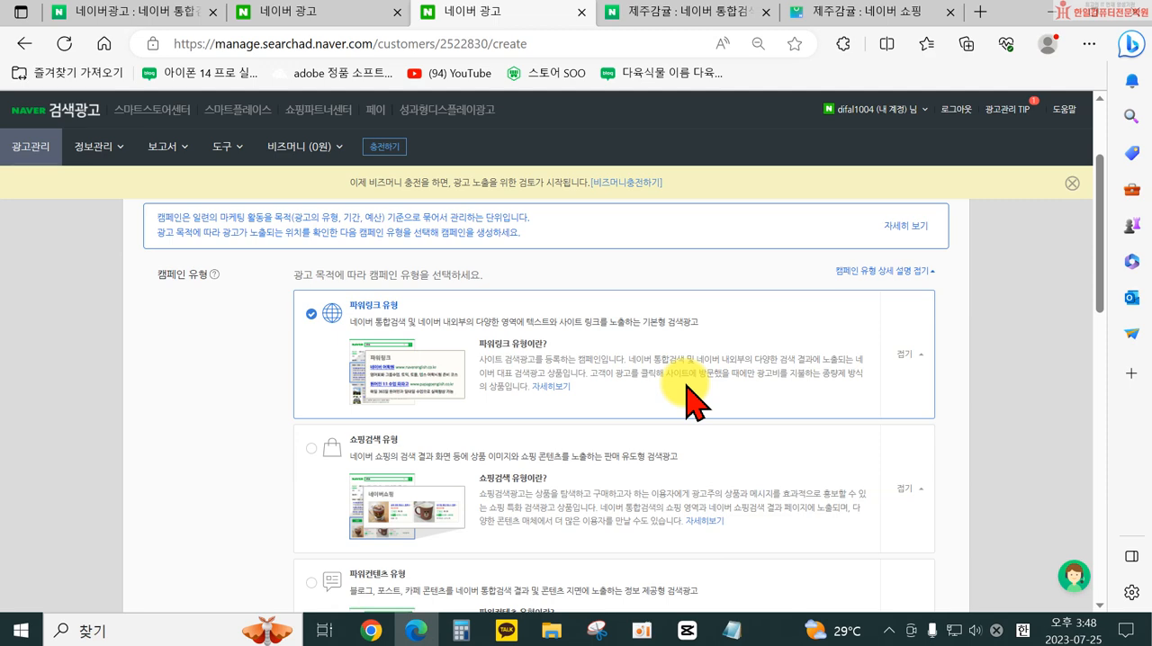
scroll(675, 477, down, 2)
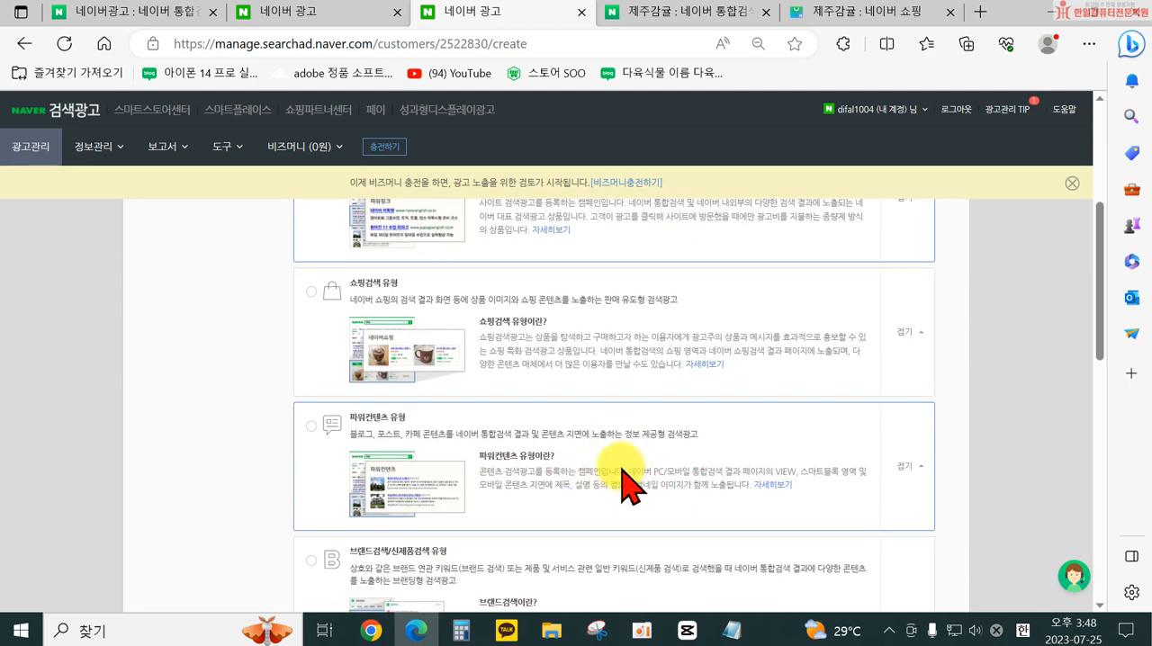
scroll(630, 486, down, 1)
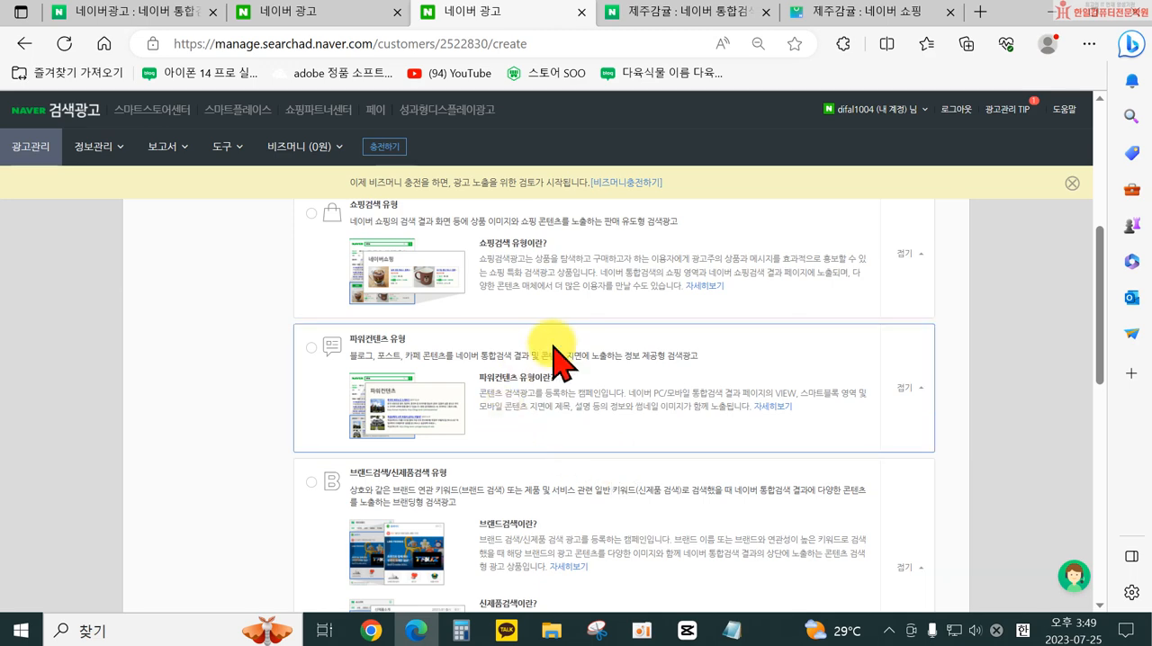
scroll(657, 455, down, 1)
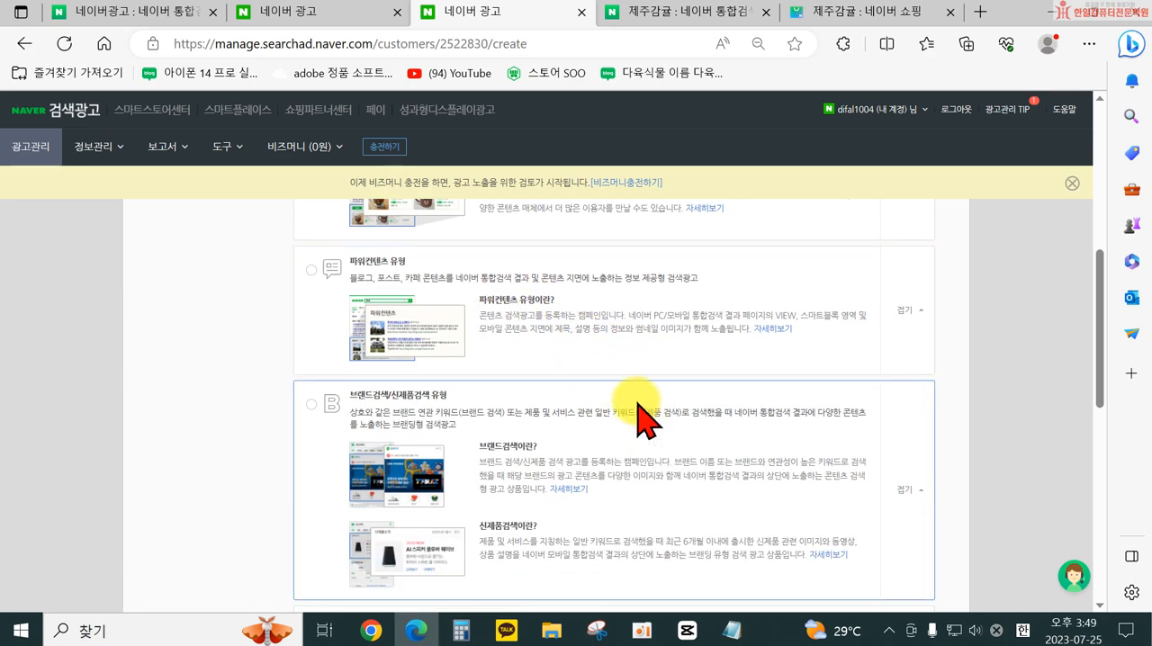
scroll(463, 400, up, 3)
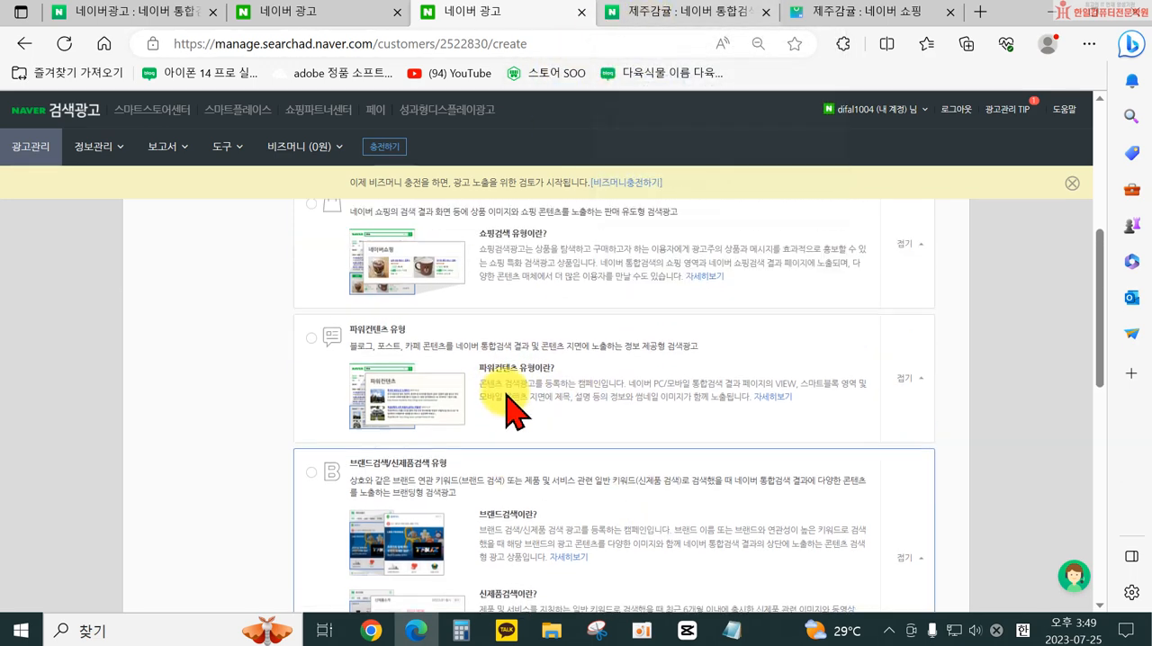
- Recheck the 파워링크 ads in the integrated results and return to the campaign form's 캠페인 이름 and 하루예산 settings
click(720, 16)
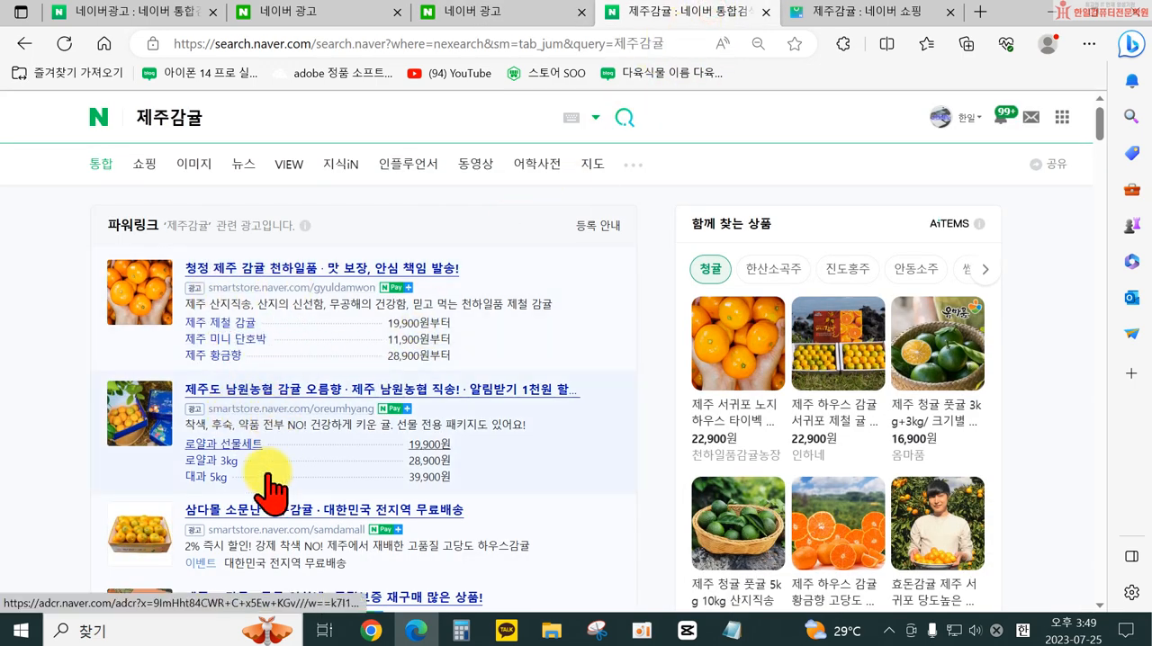
click(450, 15)
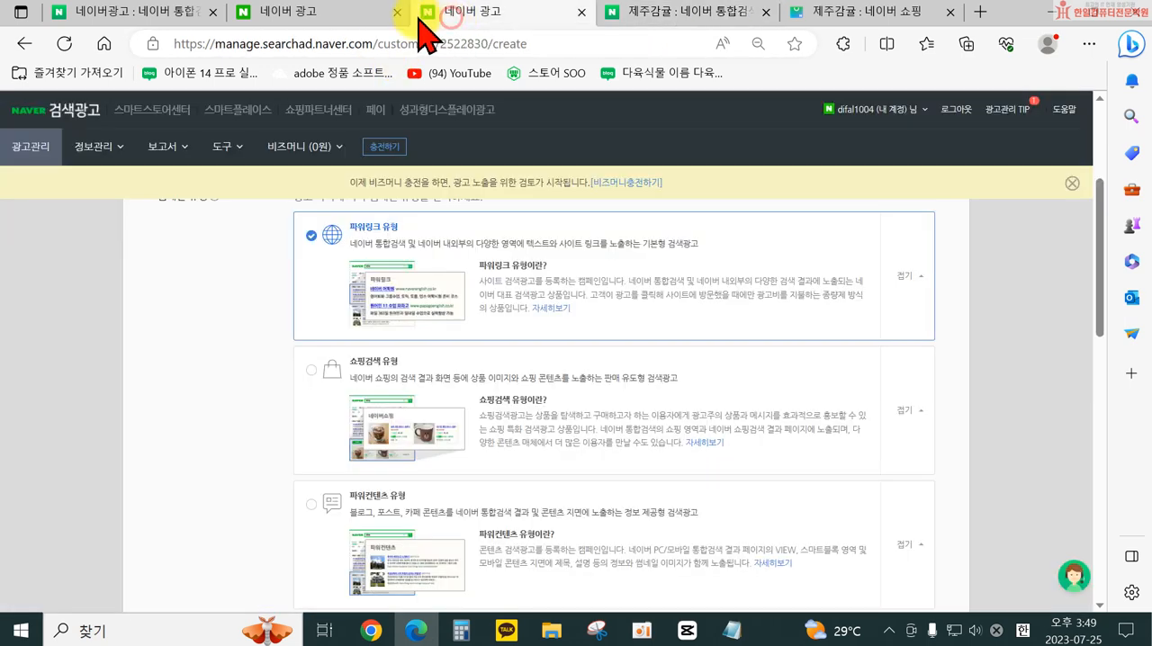
scroll(930, 438, down, 10)
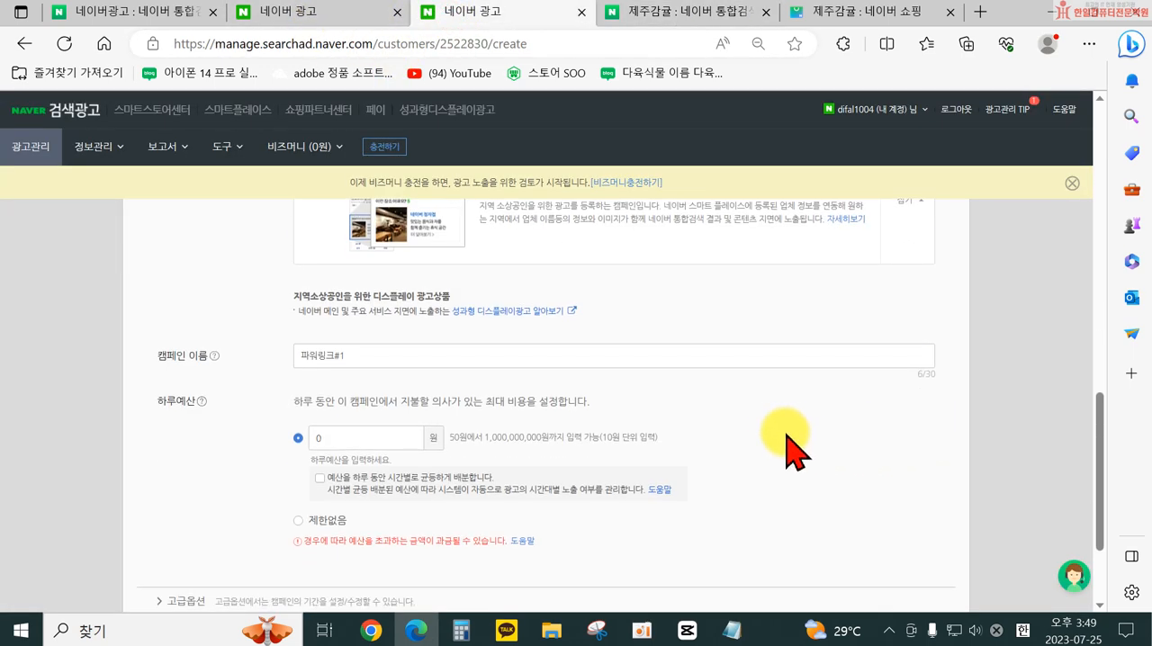
- Name the campaign 광고연습 and set its daily budget to 제한없음
scroll(774, 446, down, 1)
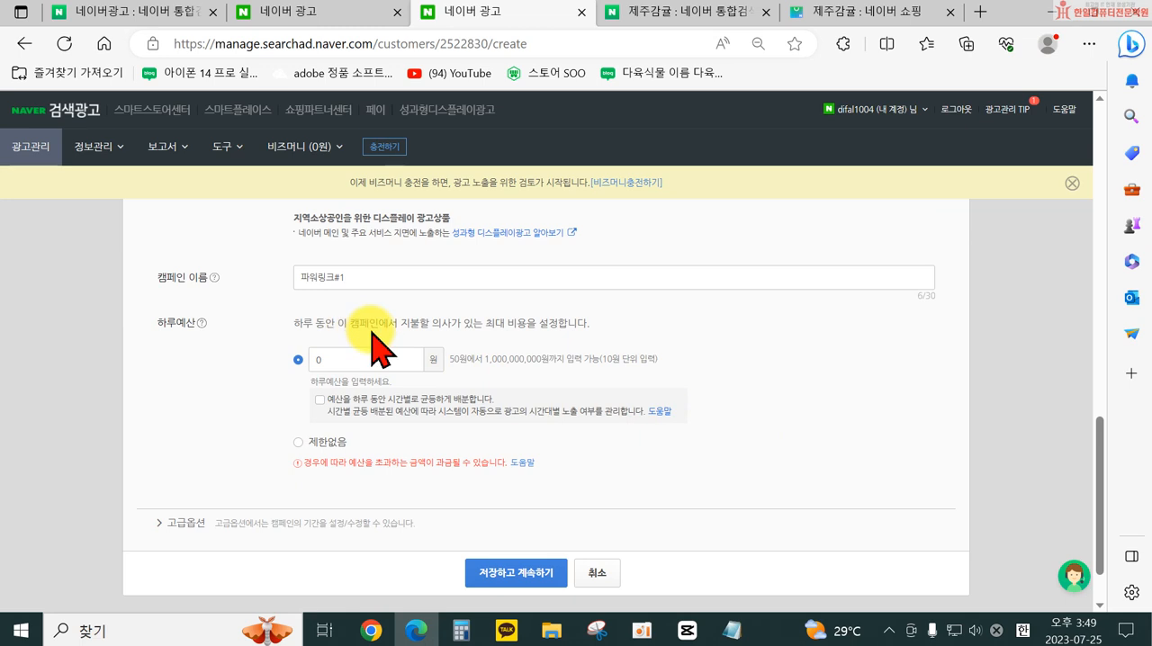
scroll(372, 345, up, 1)
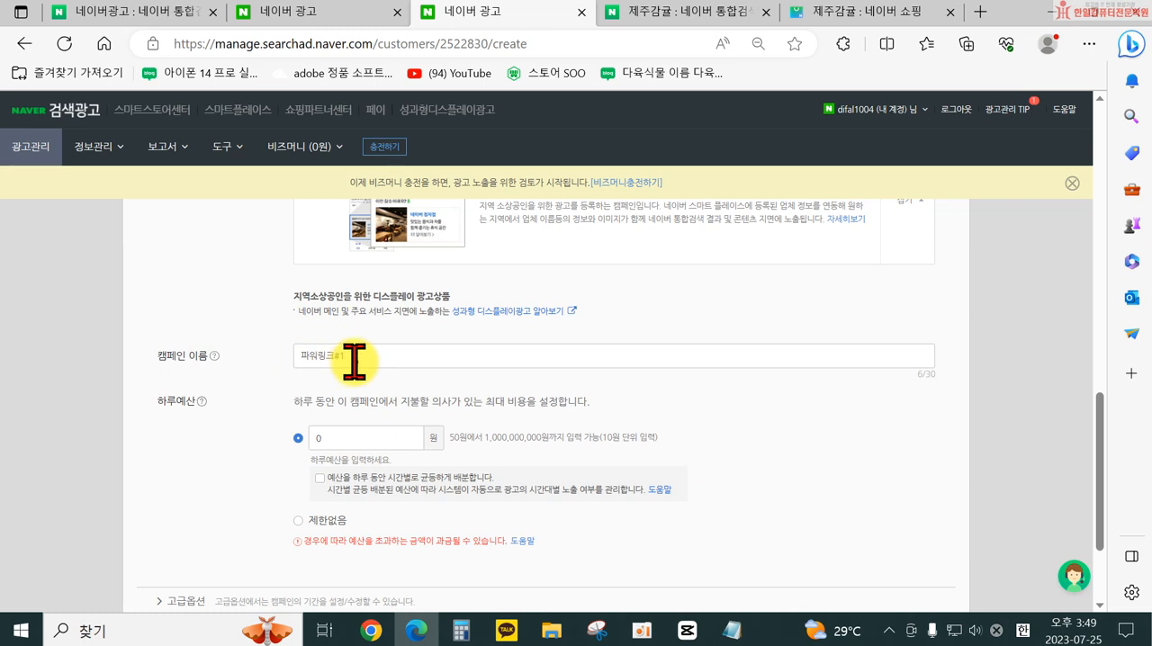
drag(356, 360, 294, 360)
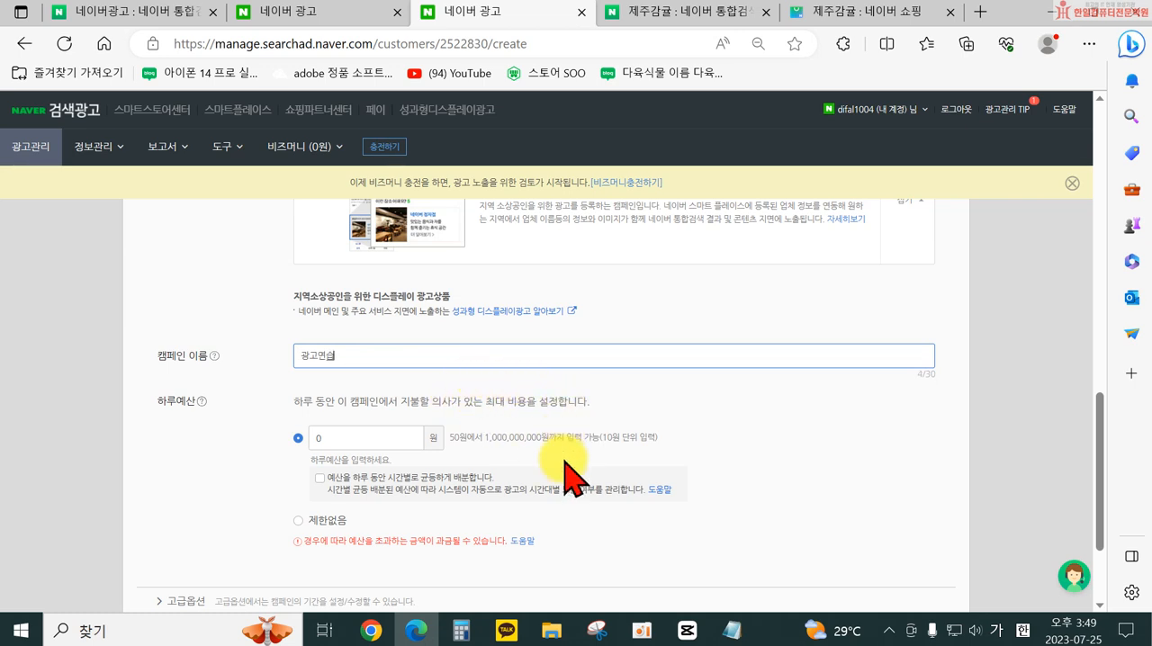
scroll(564, 462, down, 1)
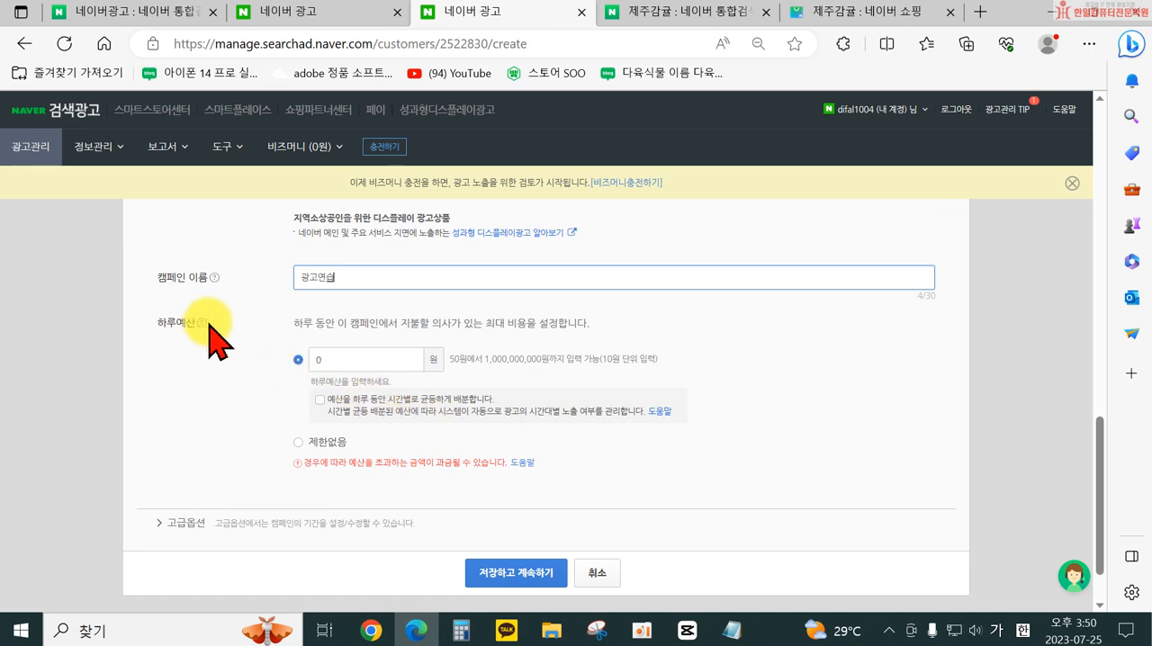
mouse_move(203, 324)
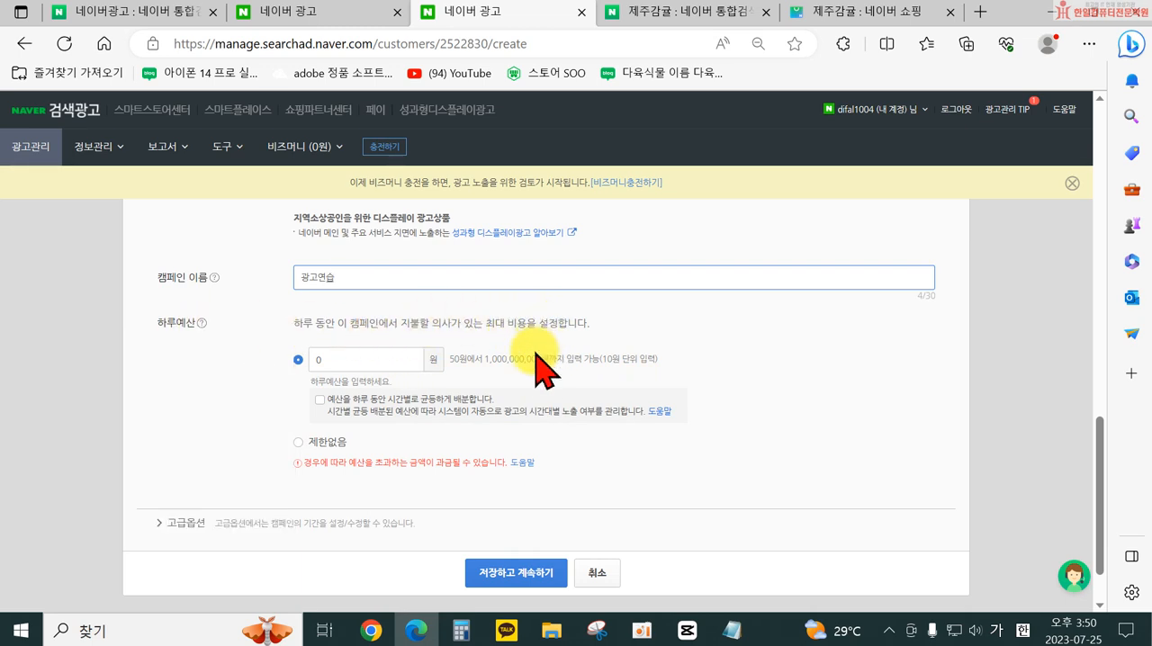
click(298, 443)
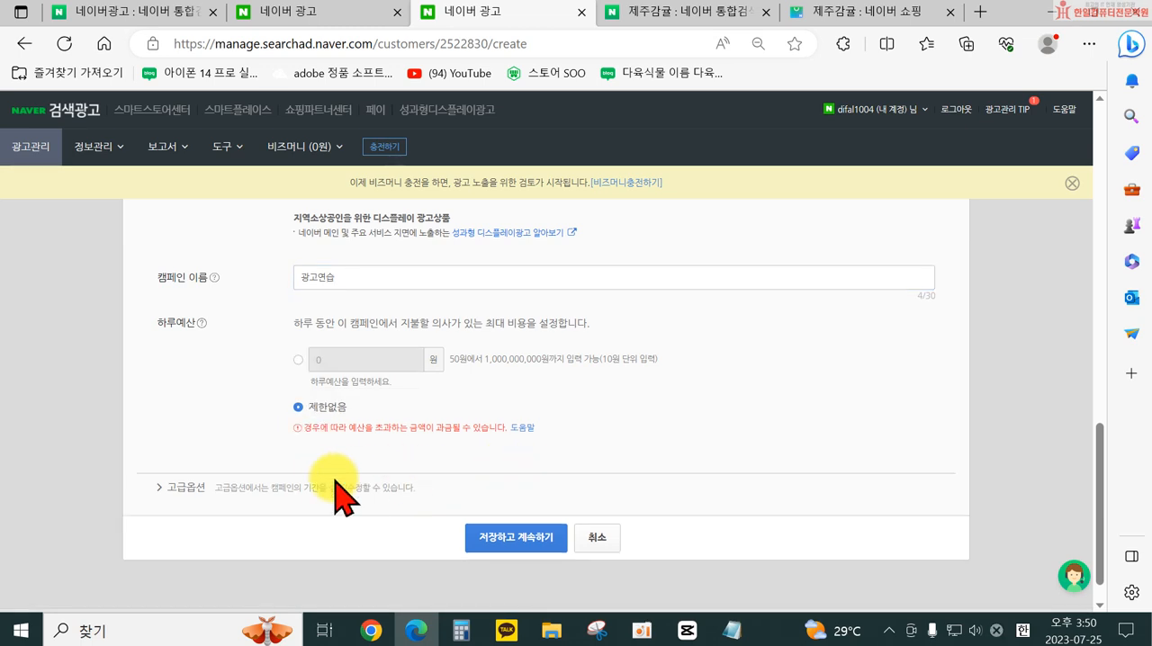
- Set the campaign period under 고급옵션 from 2023-07-25 to 2023-07-31, and save to continue to the ad group stage
click(161, 491)
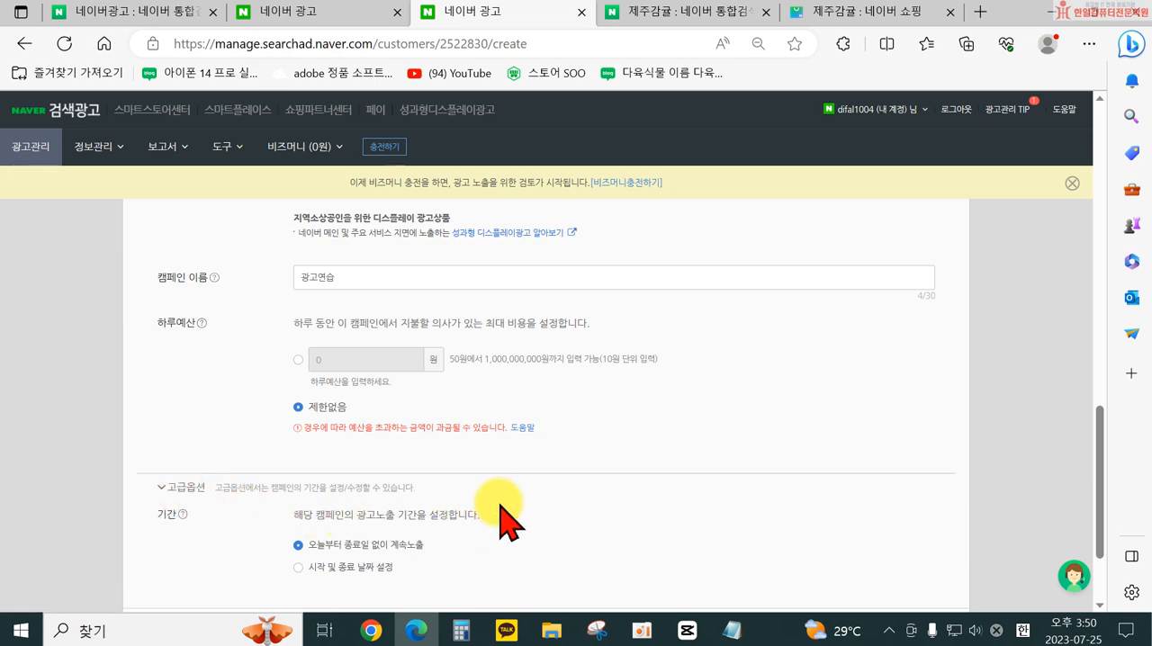
scroll(212, 504, down, 1)
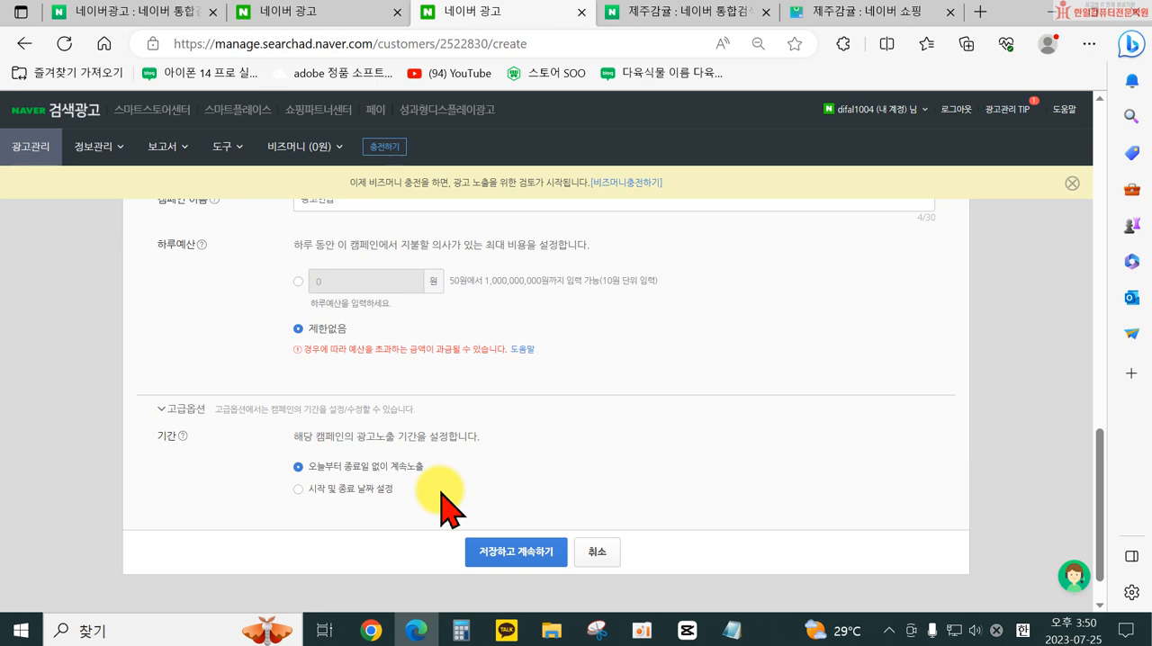
click(339, 488)
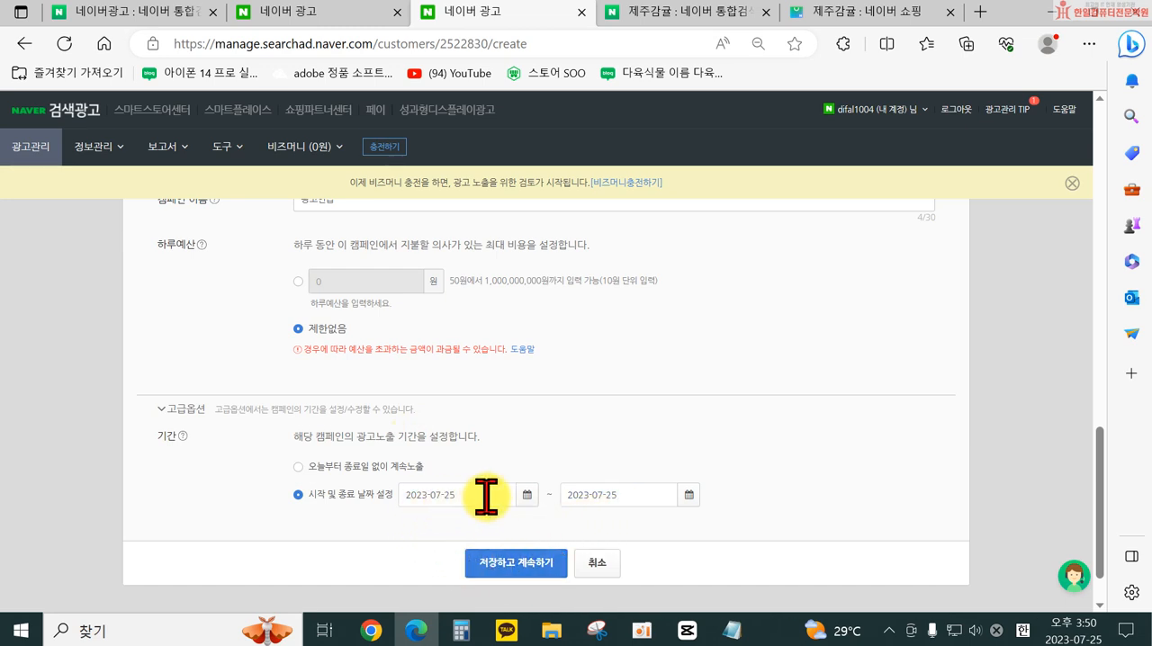
click(528, 496)
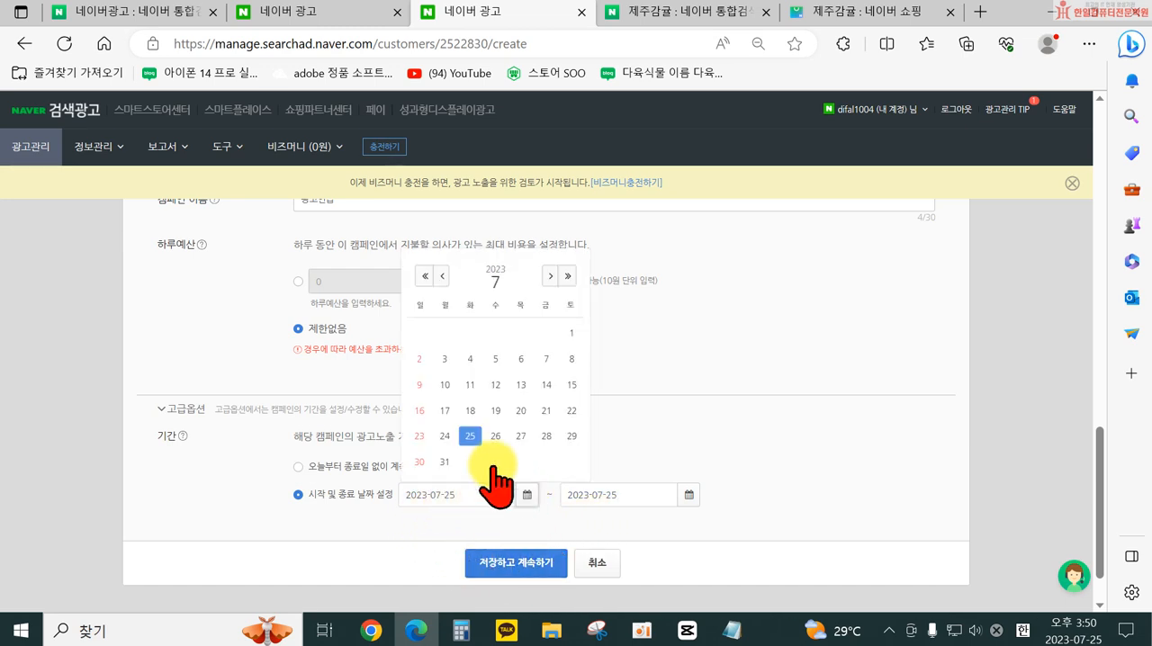
click(474, 433)
click(688, 495)
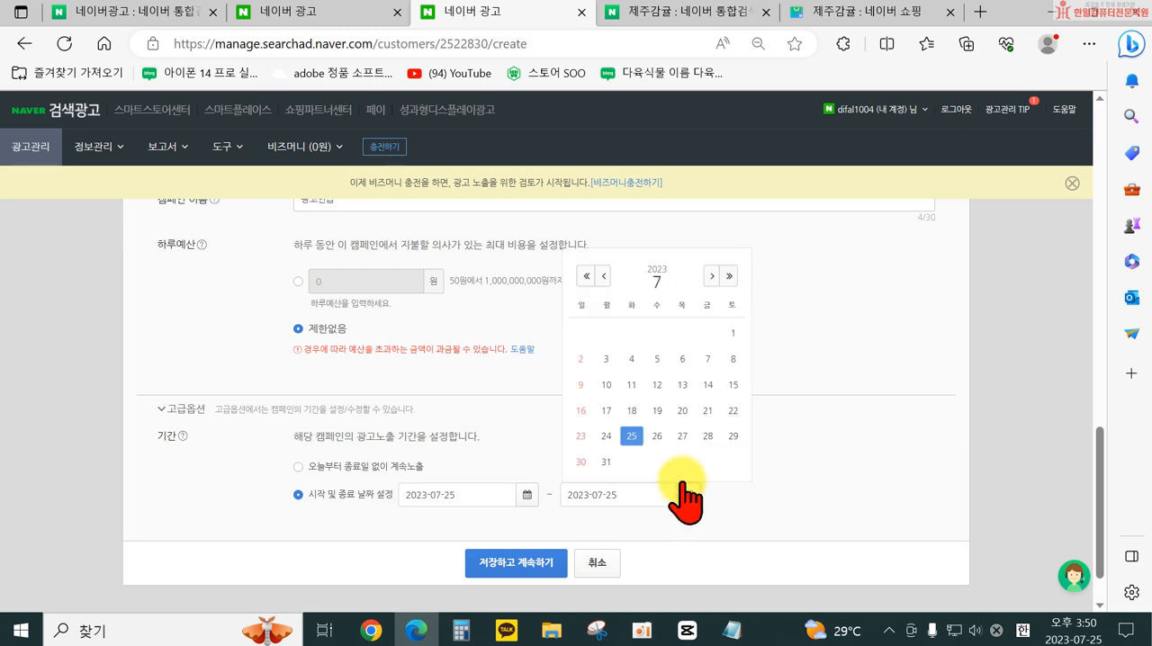
click(603, 460)
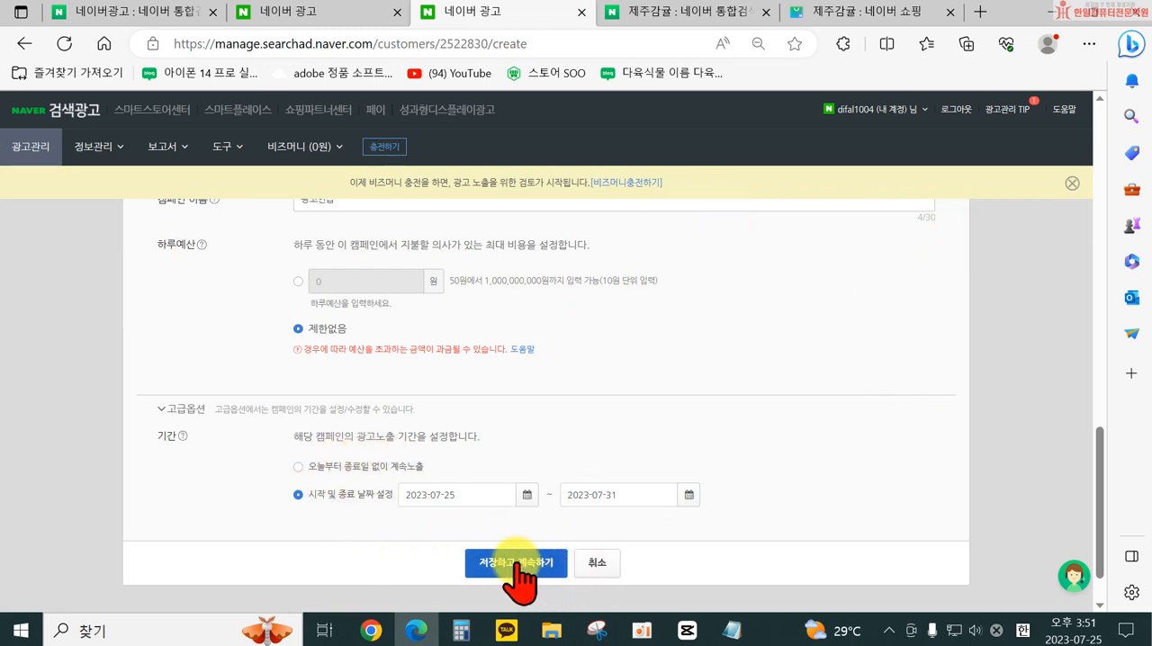
click(541, 564)
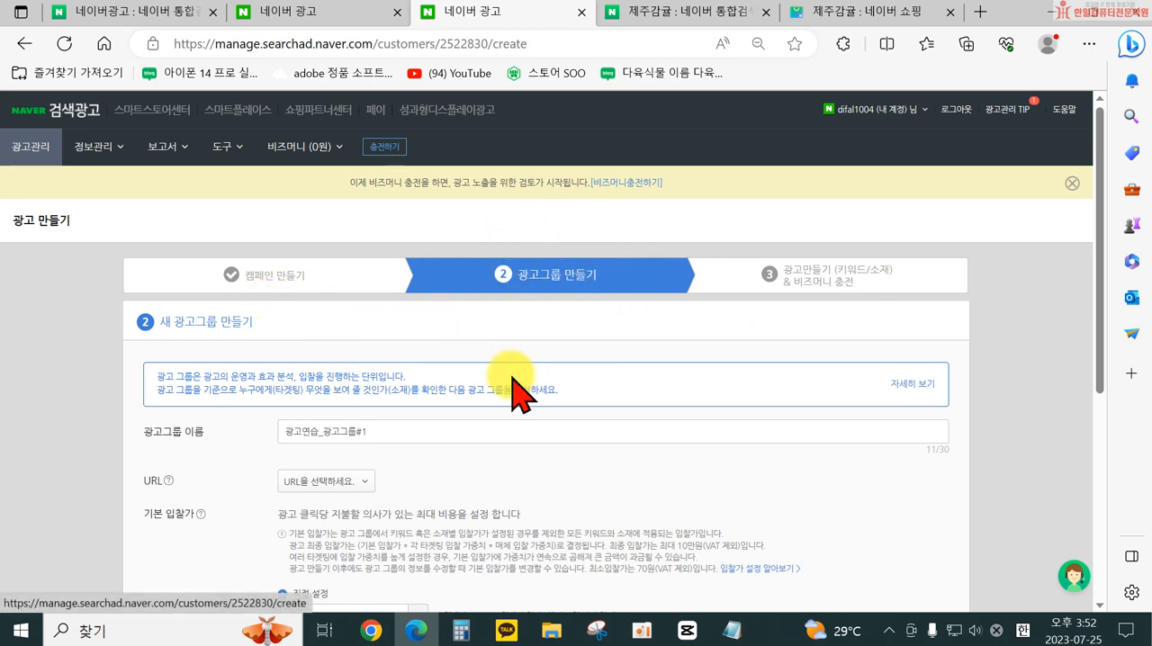
- Name the new ad group 연습광고_ 우산
click(432, 432)
drag(432, 436, 257, 441)
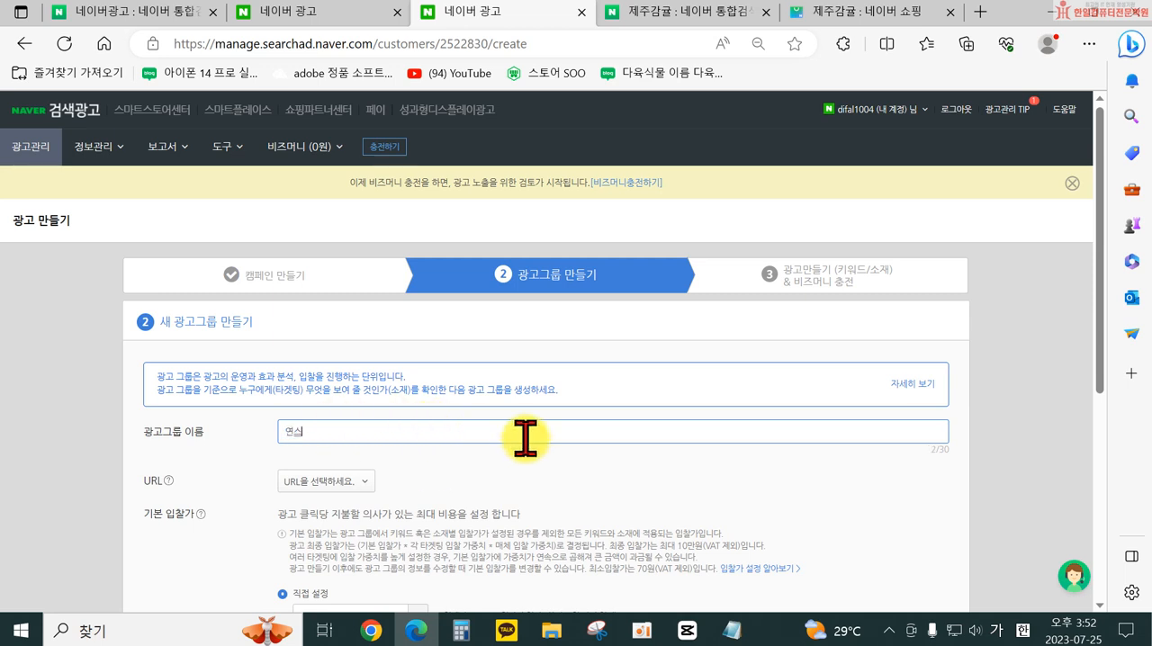
key(BackSpace)
text(제)
- Start a new URL entry for the ad group instead of using one of the registered addresses
scroll(450, 491, down, 2)
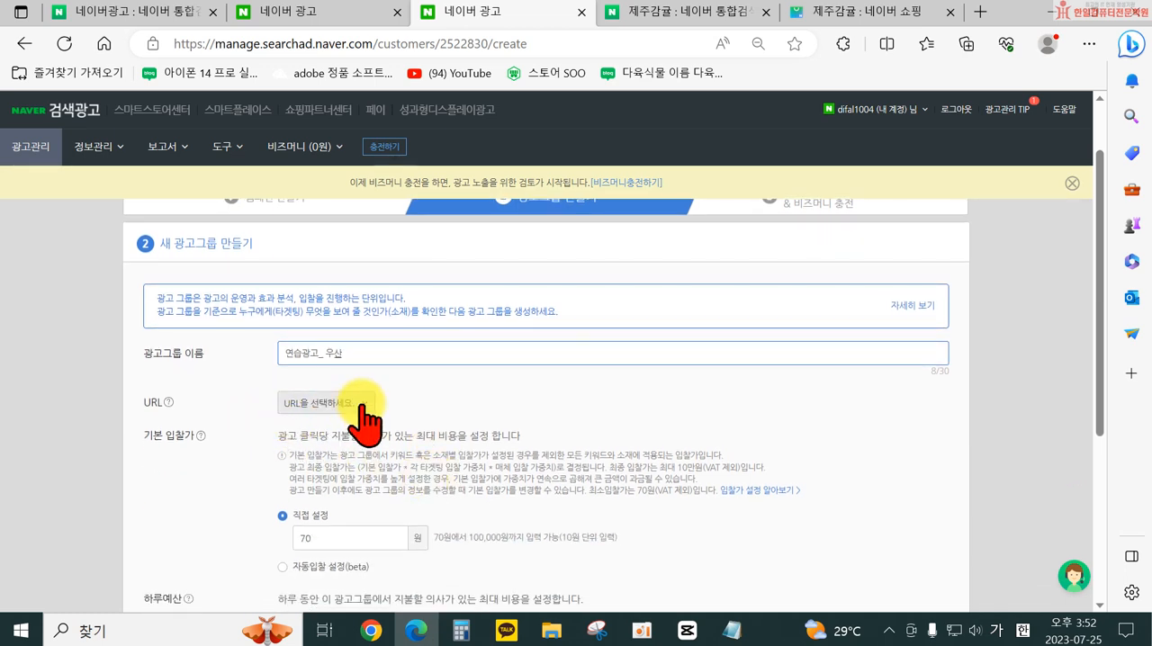
click(360, 403)
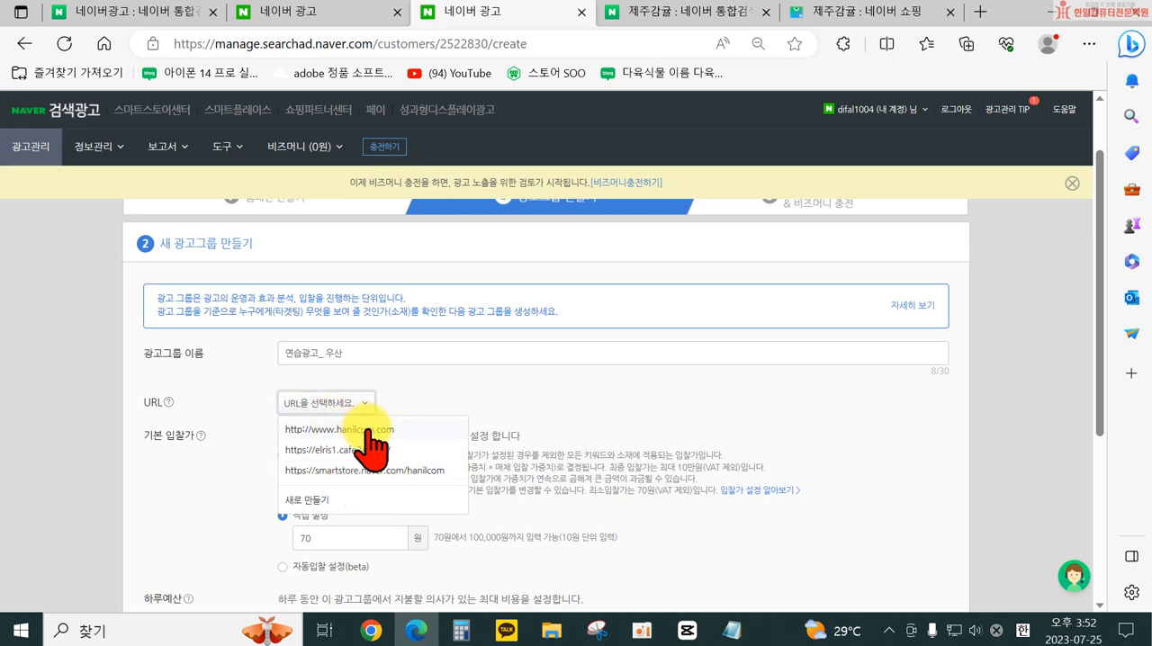
click(308, 500)
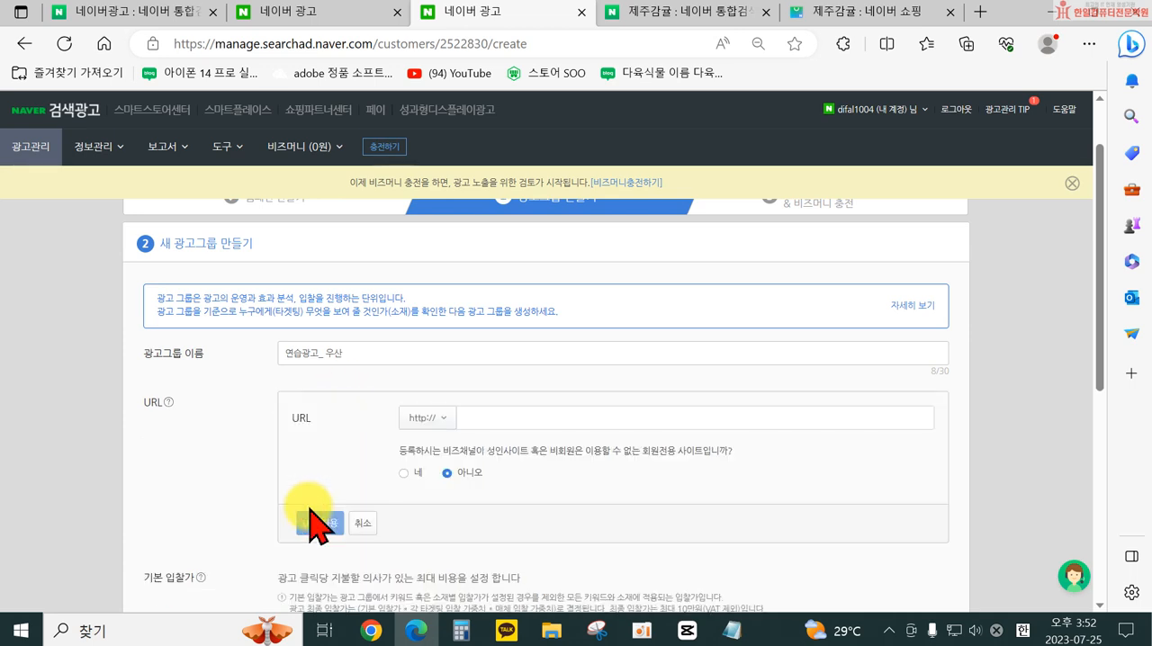
click(495, 419)
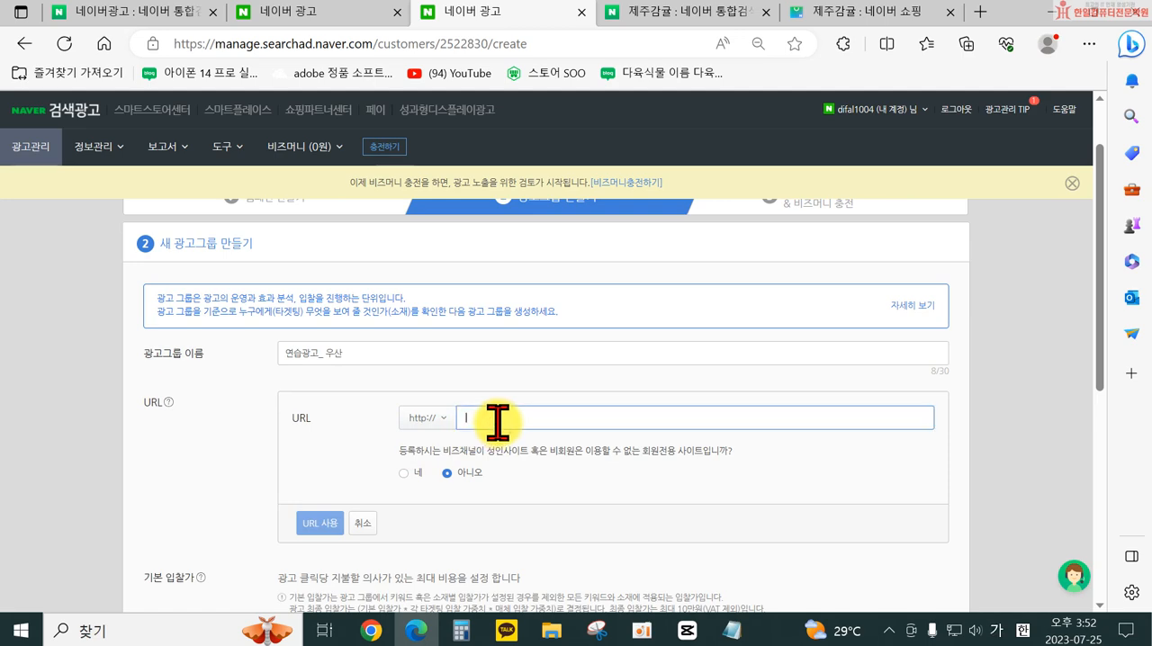
- Switch to the 제주감귤 shopping page and go from there to the Naver home page
click(838, 18)
scroll(306, 288, down, 10)
scroll(219, 206, down, 15)
scroll(219, 171, up, 20)
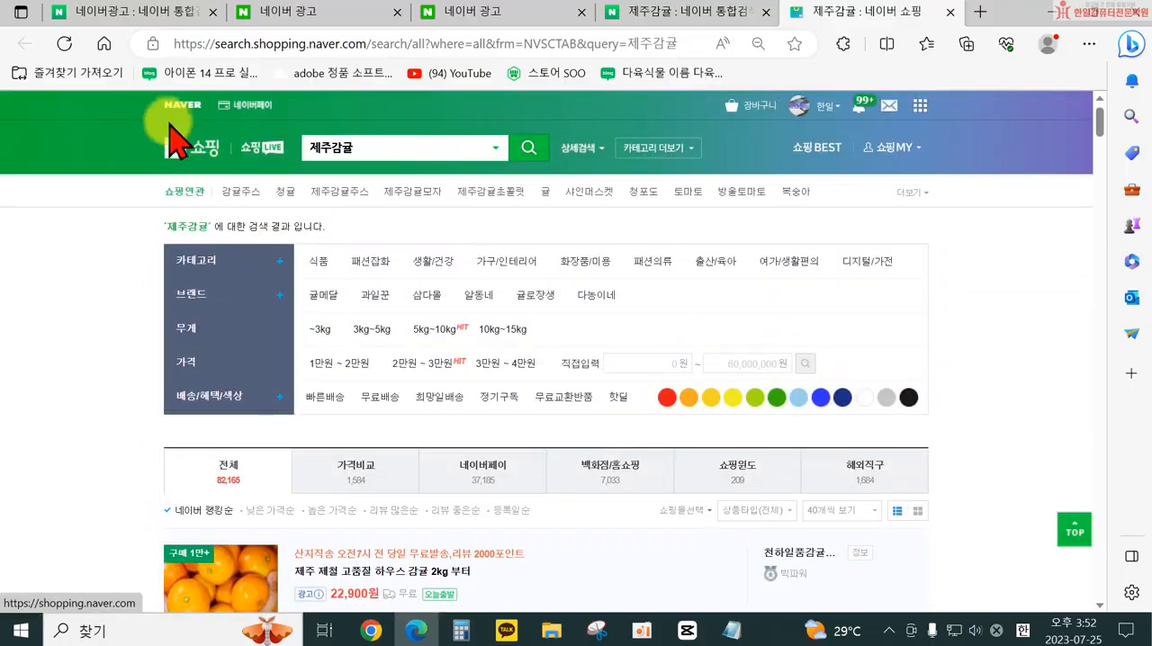
click(167, 115)
click(363, 166)
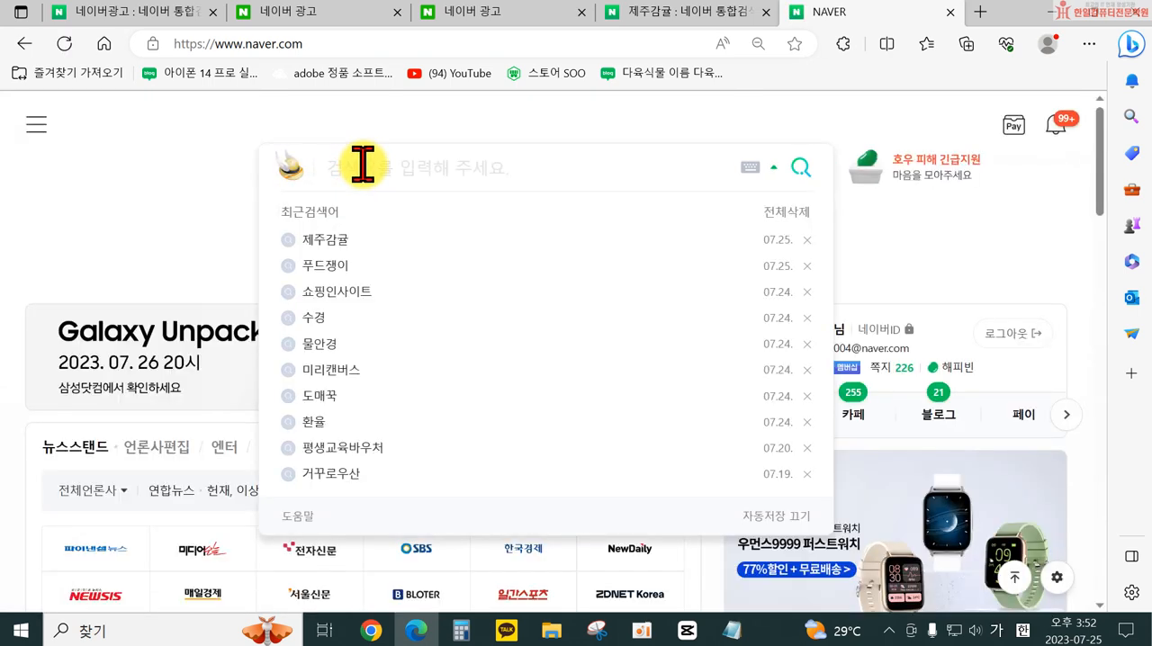
text(ㅎ)
key(BackSpace)
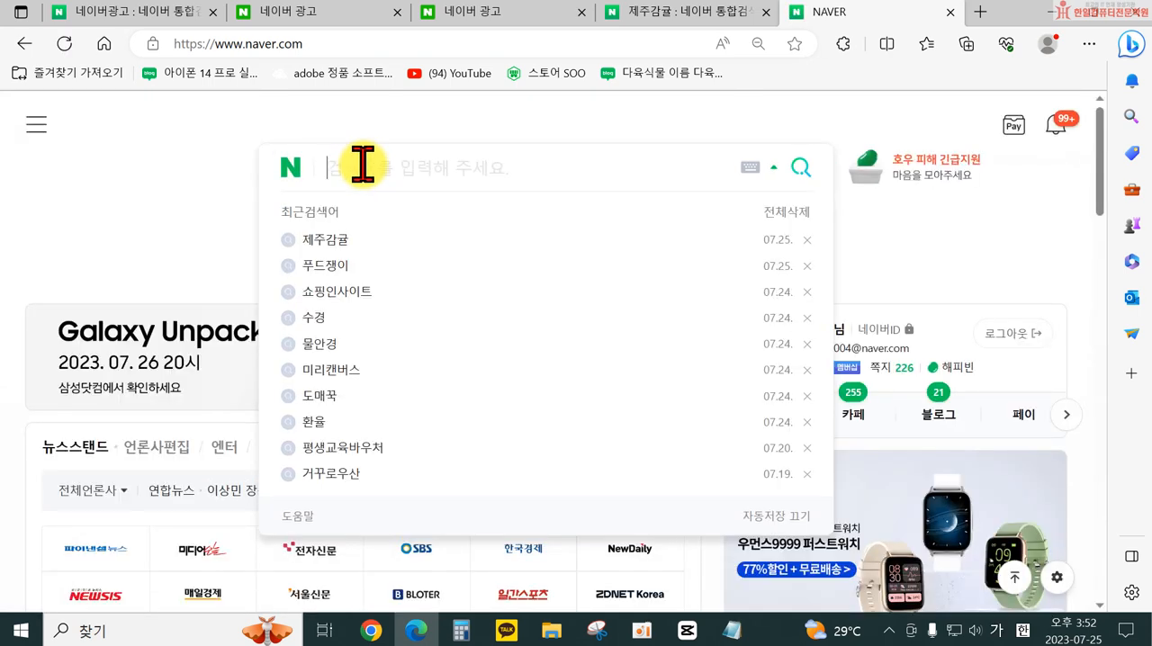
text(ㅅ)
key(BackSpace)
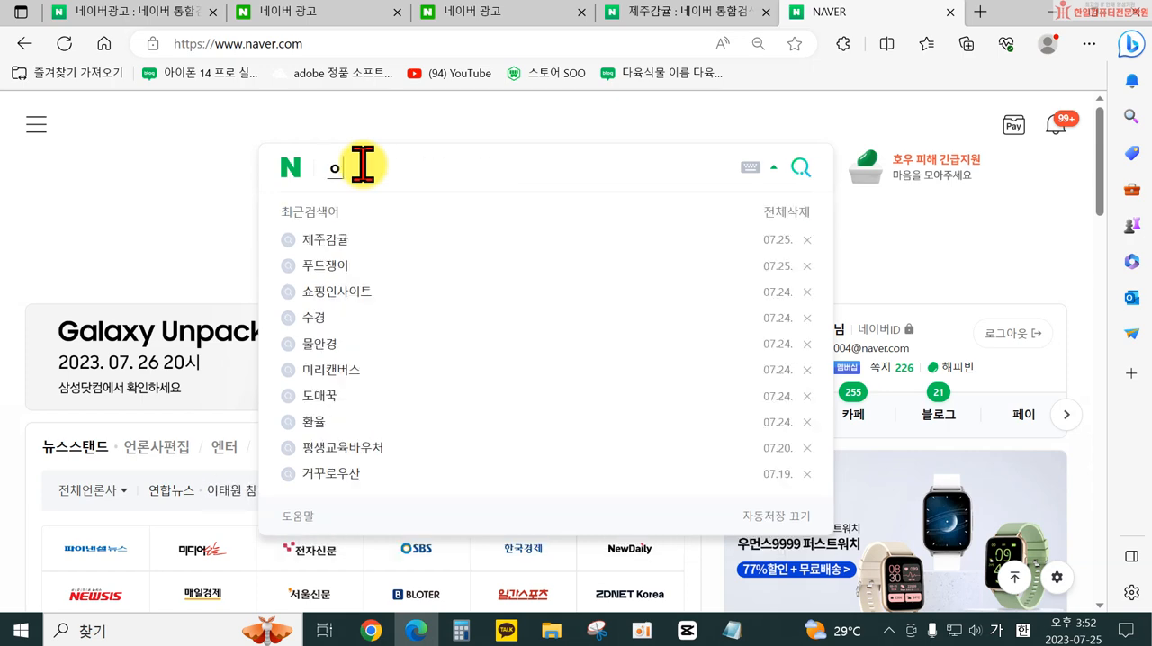
key(BackSpace)
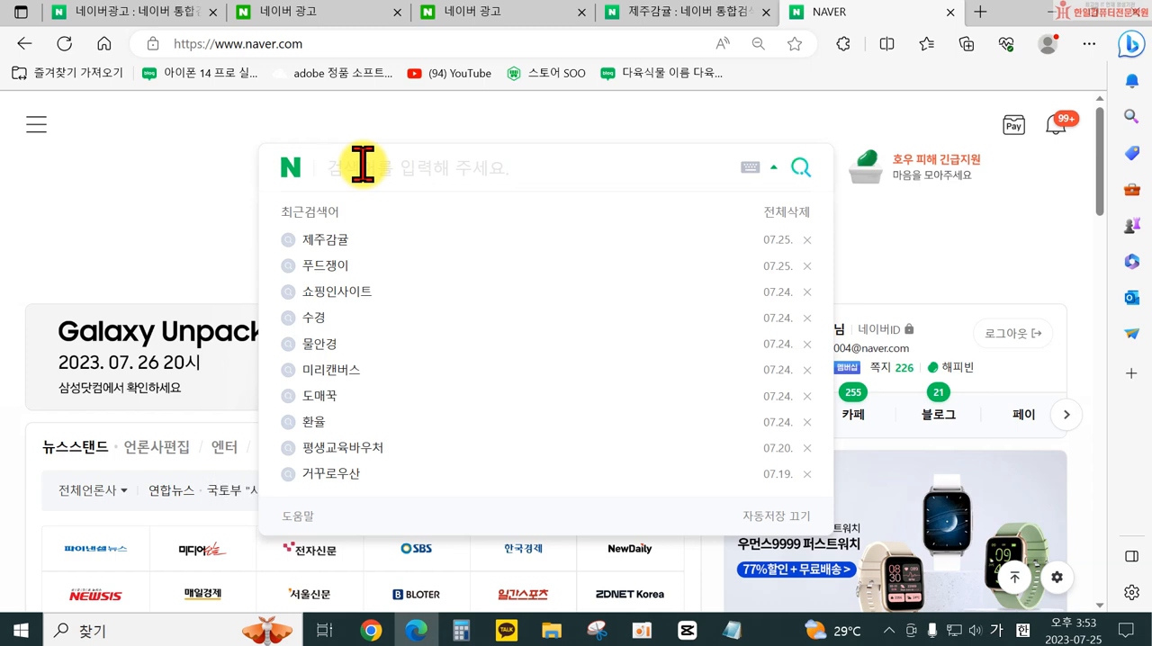
click(198, 49)
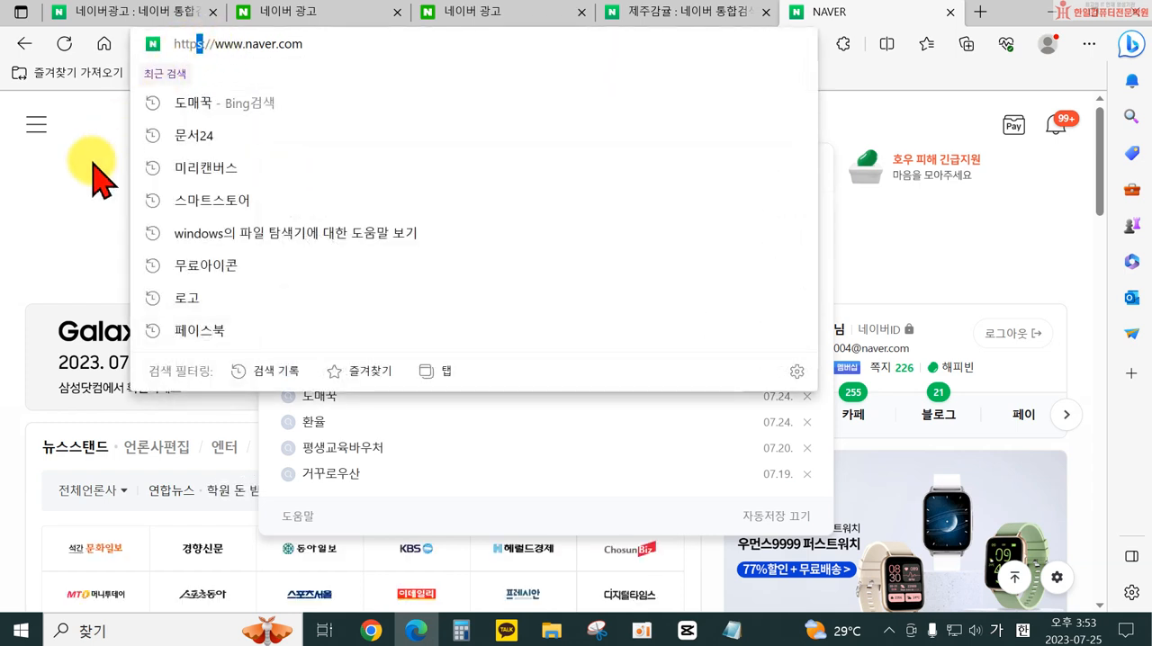
key(BackSpace)
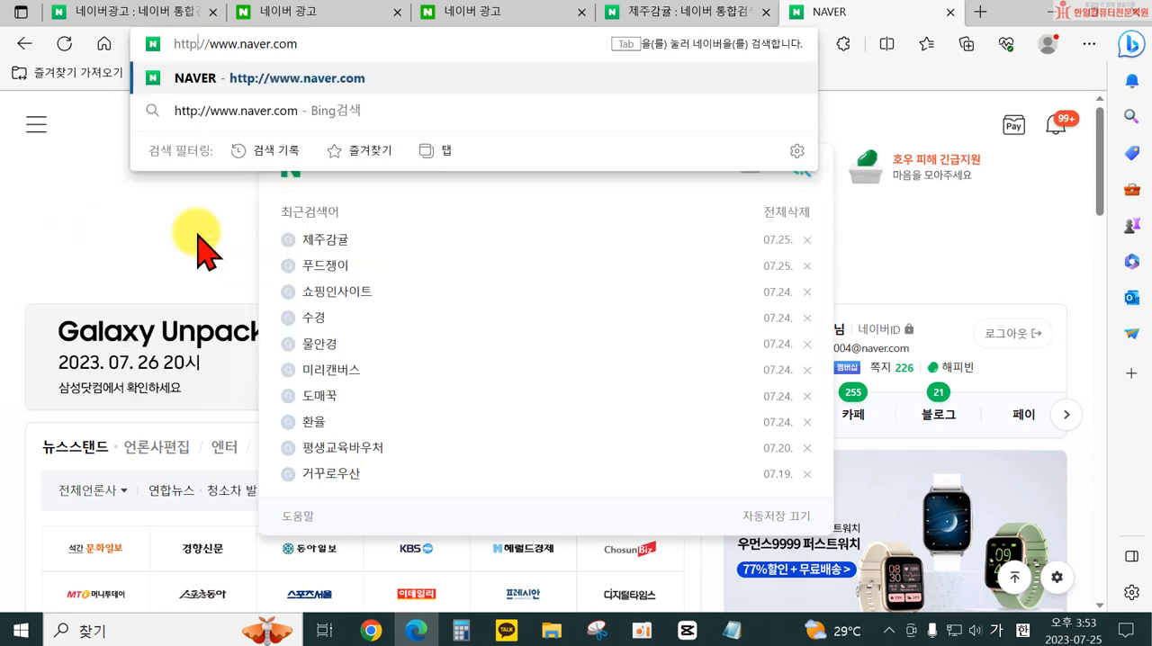
key(Return)
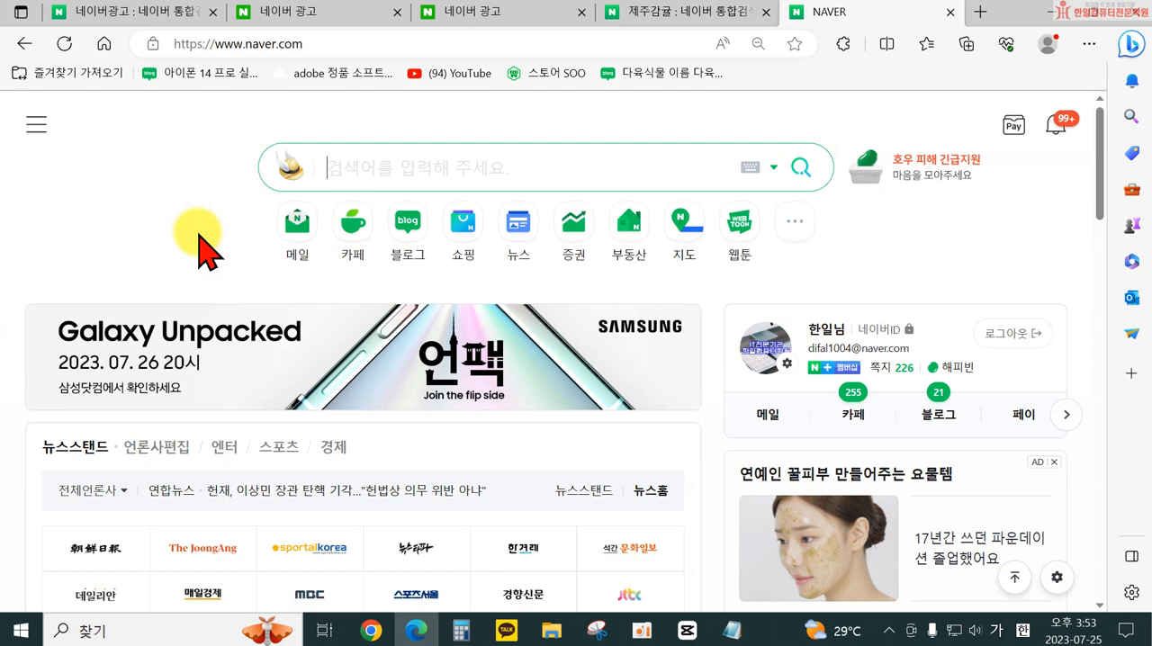
- Search Naver for 한일컴퓨터 and open its smart store from the results
click(378, 165)
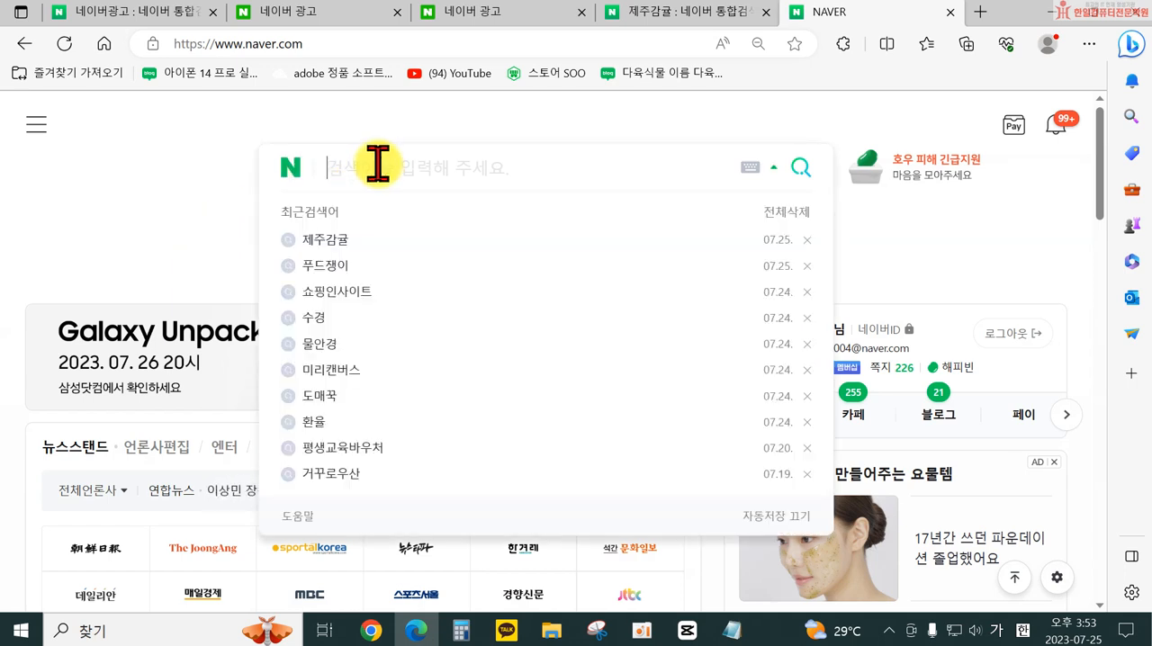
text(한일컴퓨터)
key(Return)
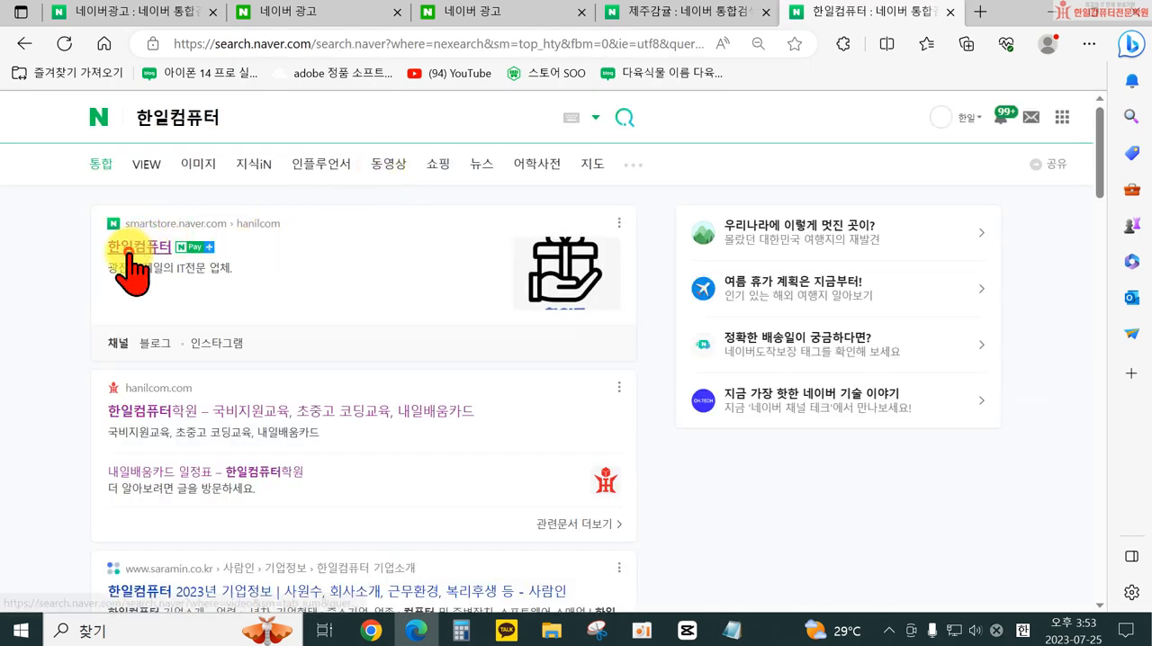
click(130, 250)
click(293, 42)
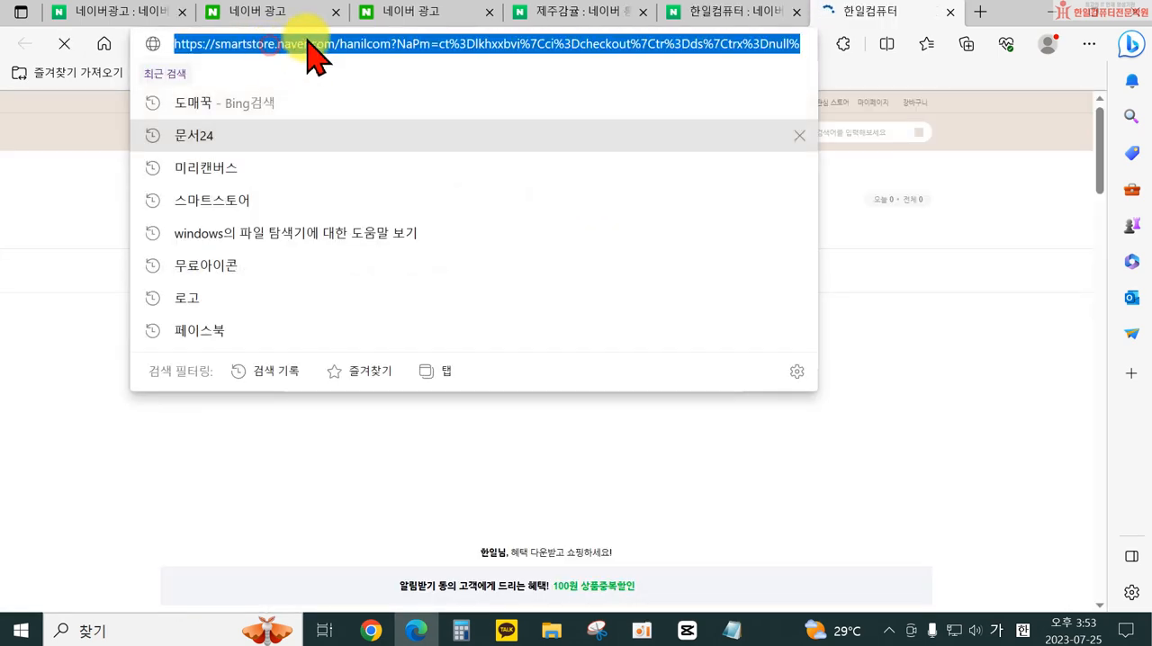
click(355, 37)
drag(384, 43, 177, 43)
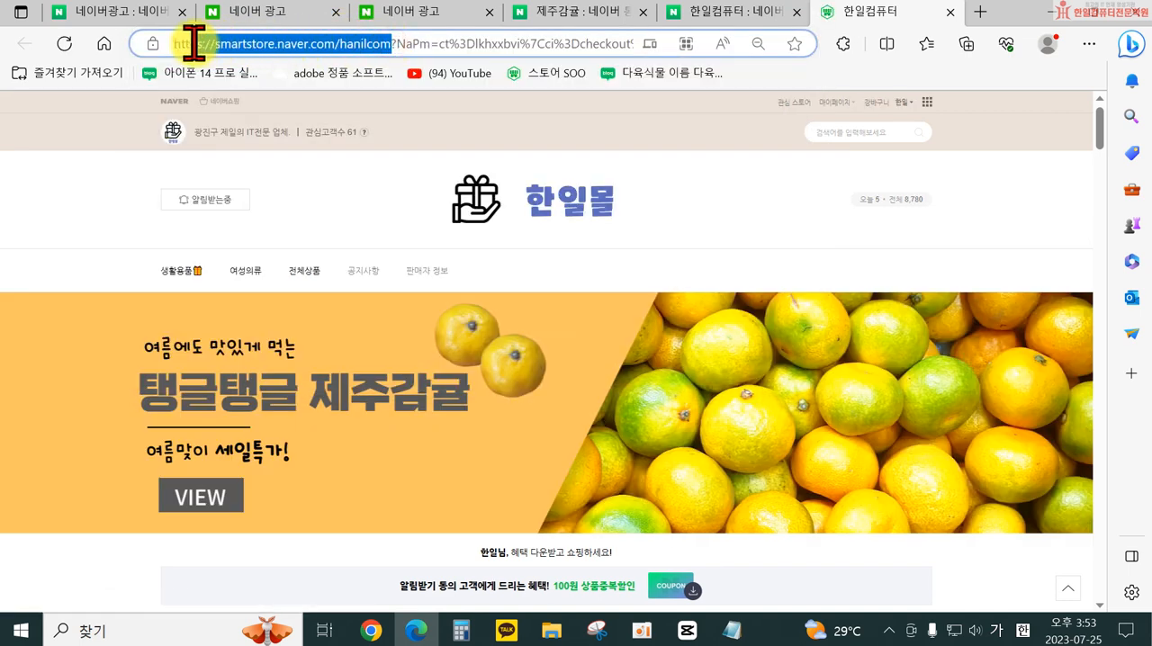
right_click(265, 45)
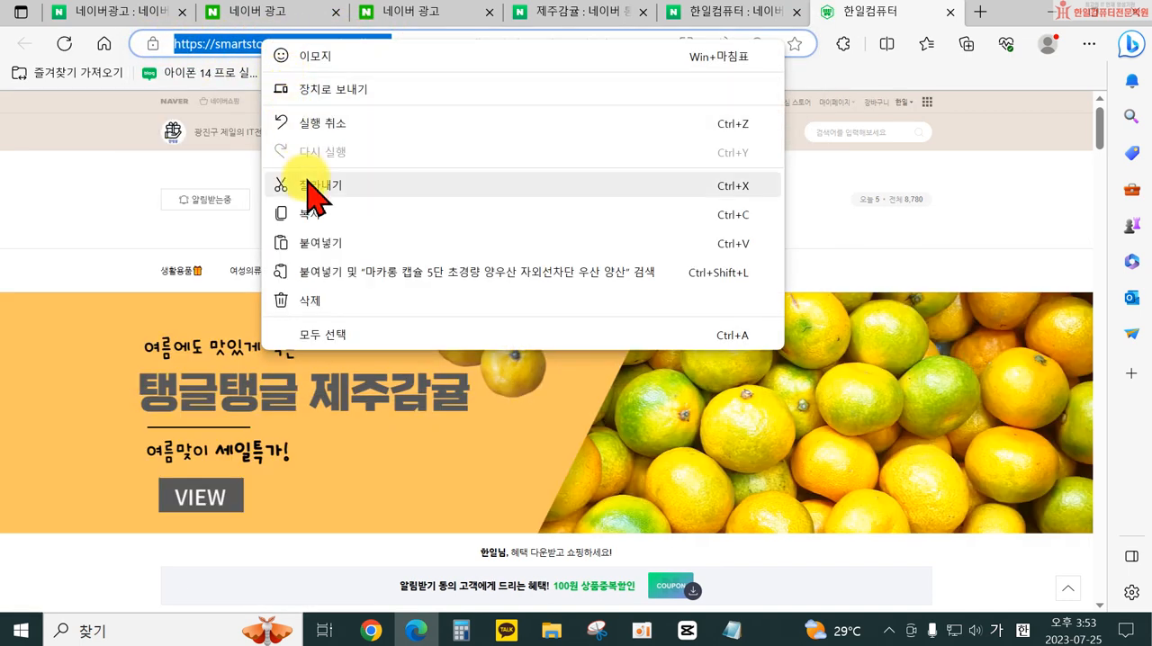
click(317, 214)
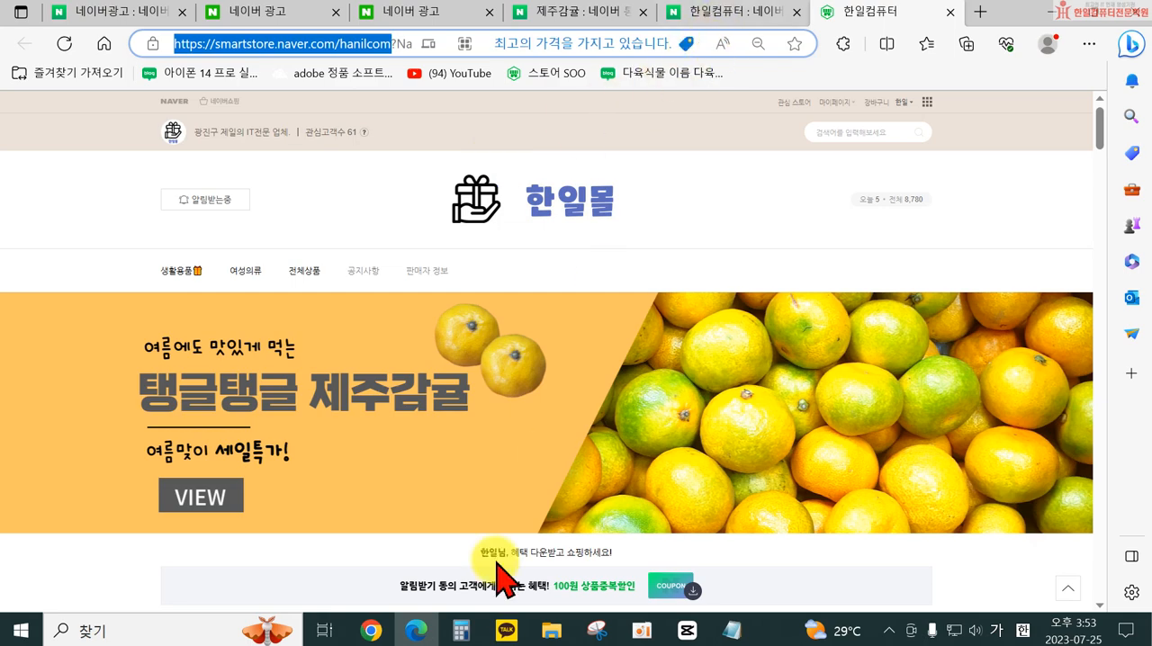
- Return to the ad group form and paste the copied address smartstore.naver.com/hanilcom as the new URL
click(413, 636)
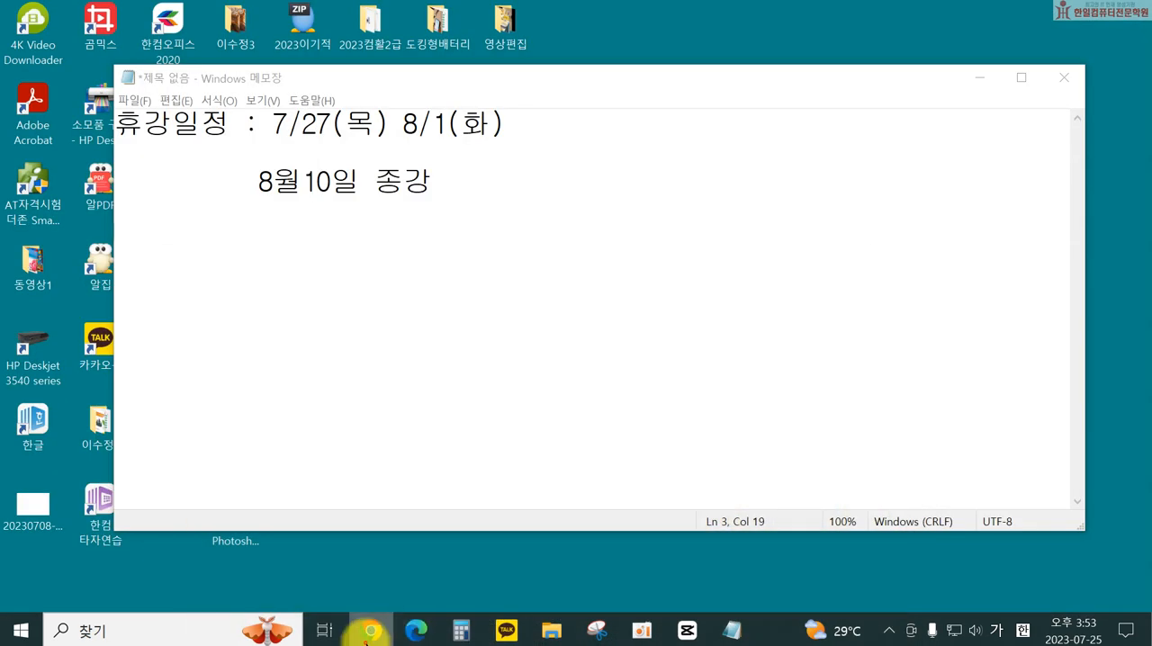
click(416, 630)
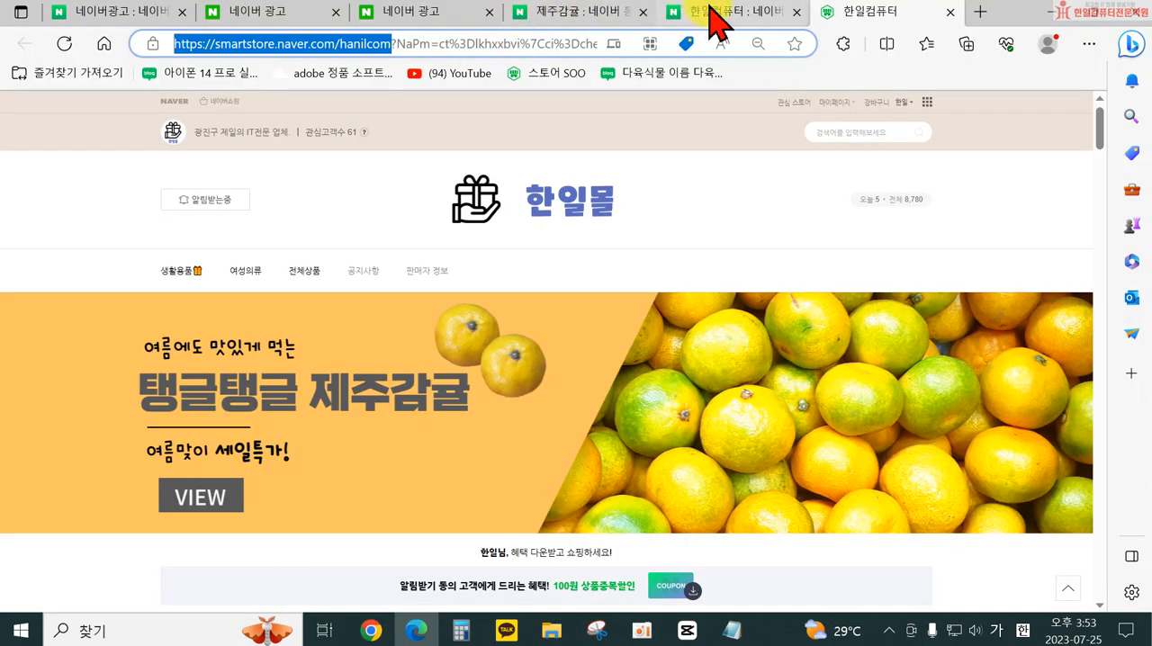
click(454, 27)
click(533, 420)
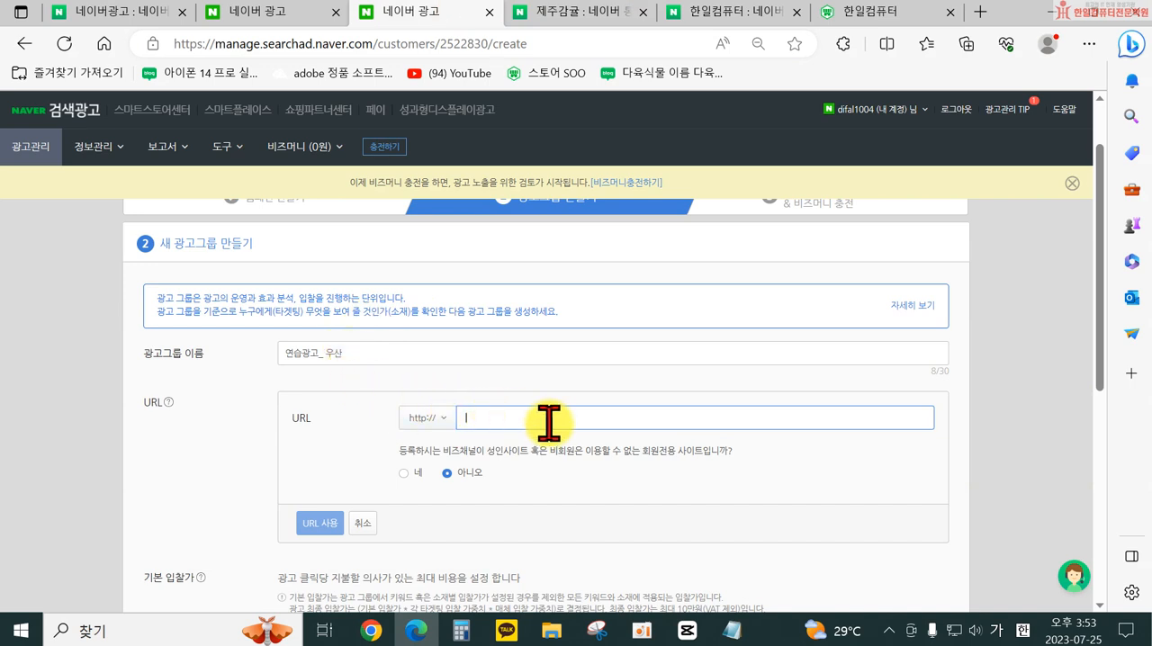
key(ctrl+v)
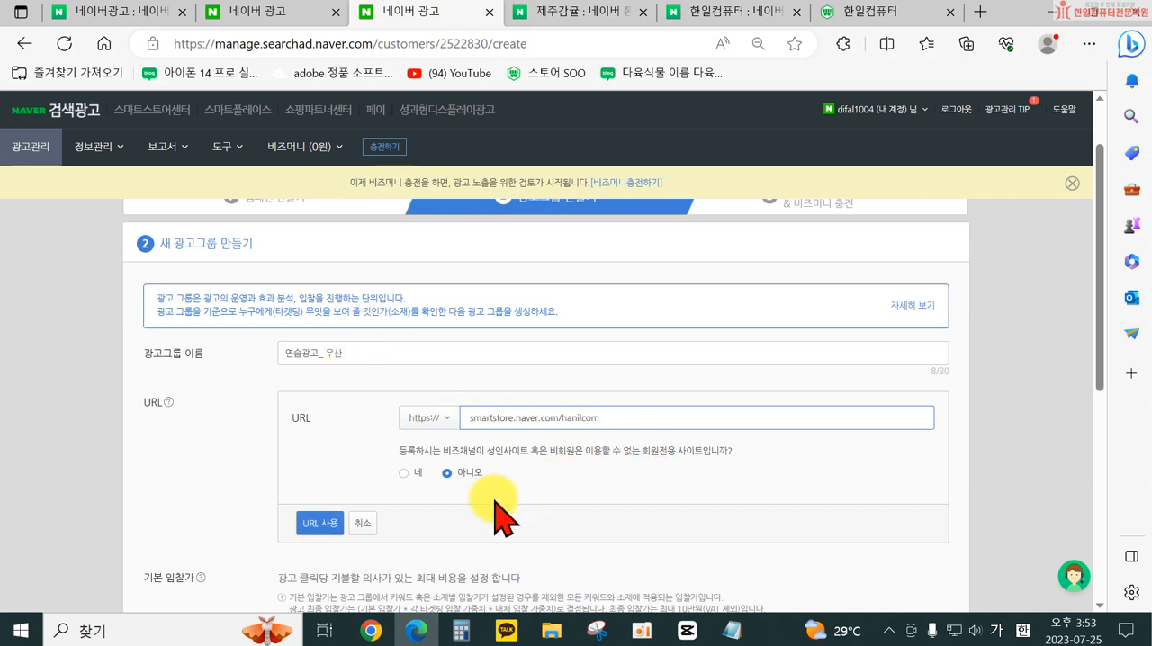
- Apply the entered smart store URL to the ad group and review the 기본 입찰가 settings
click(321, 522)
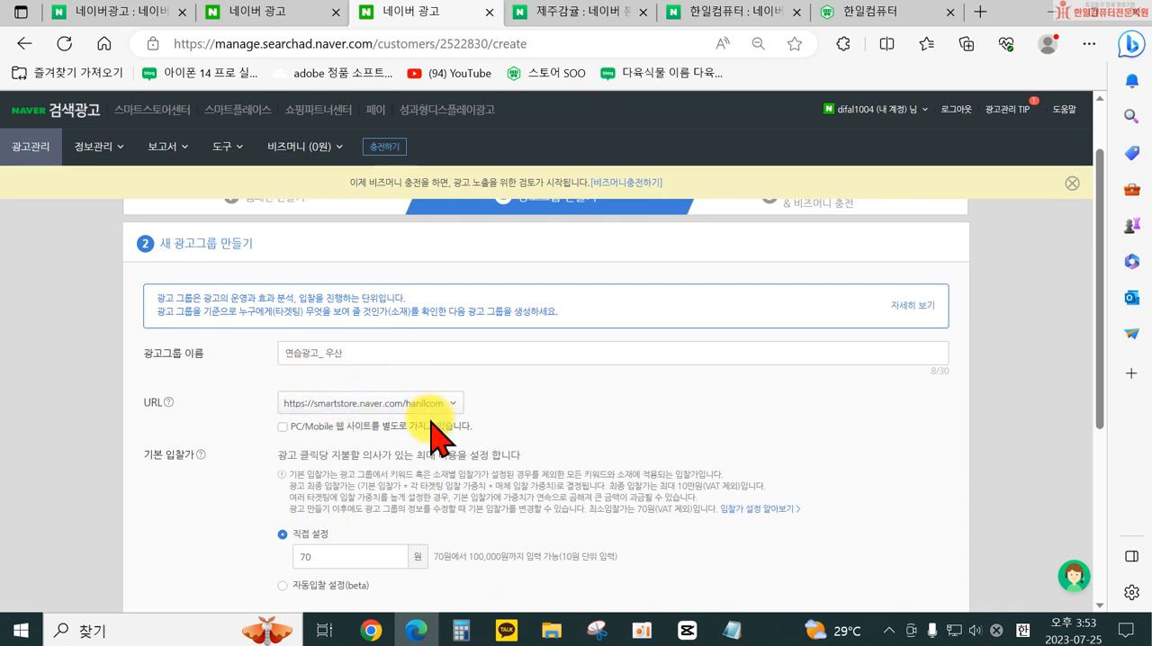
scroll(436, 428, down, 3)
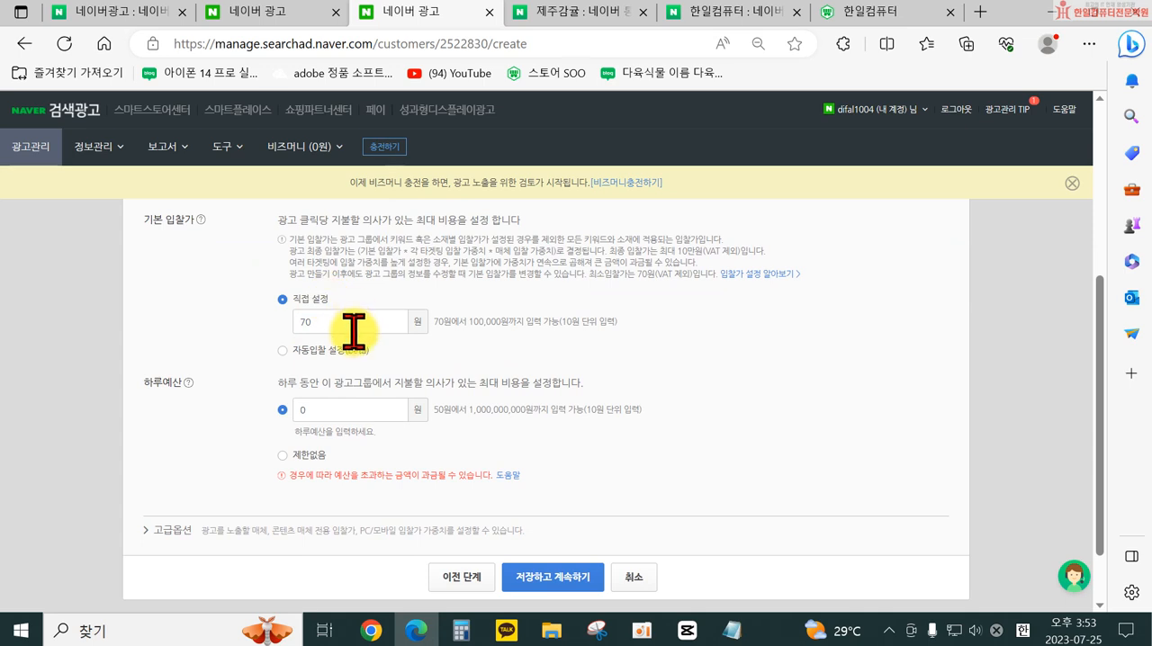
scroll(352, 332, up, 1)
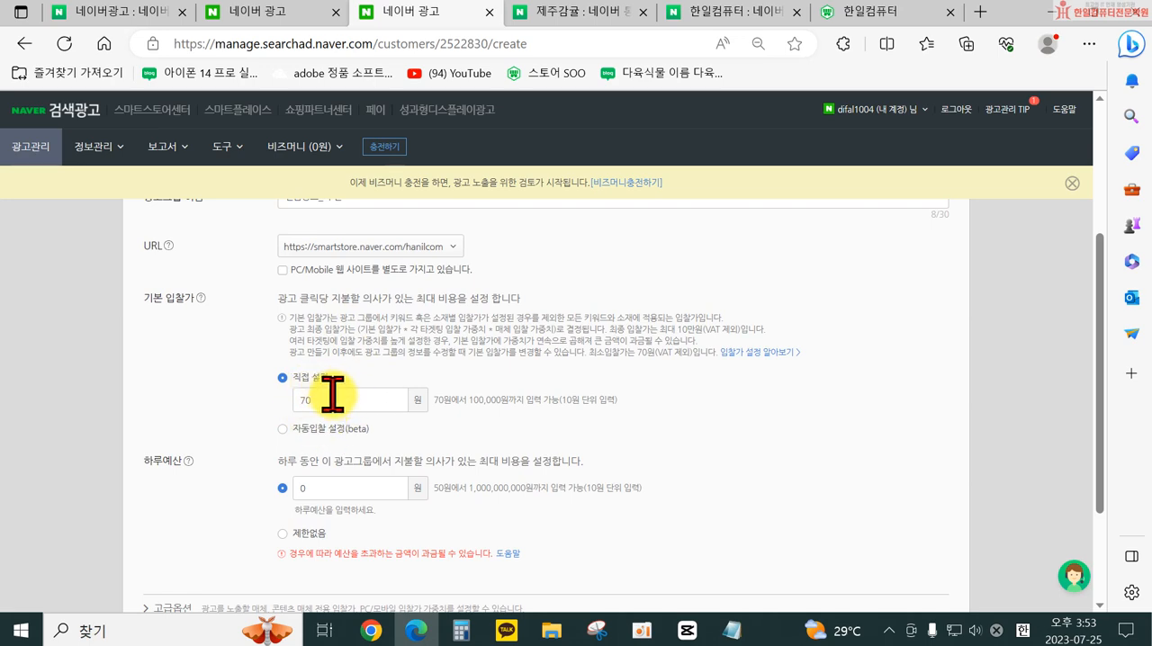
scroll(333, 432, down, 2)
scroll(340, 364, up, 1)
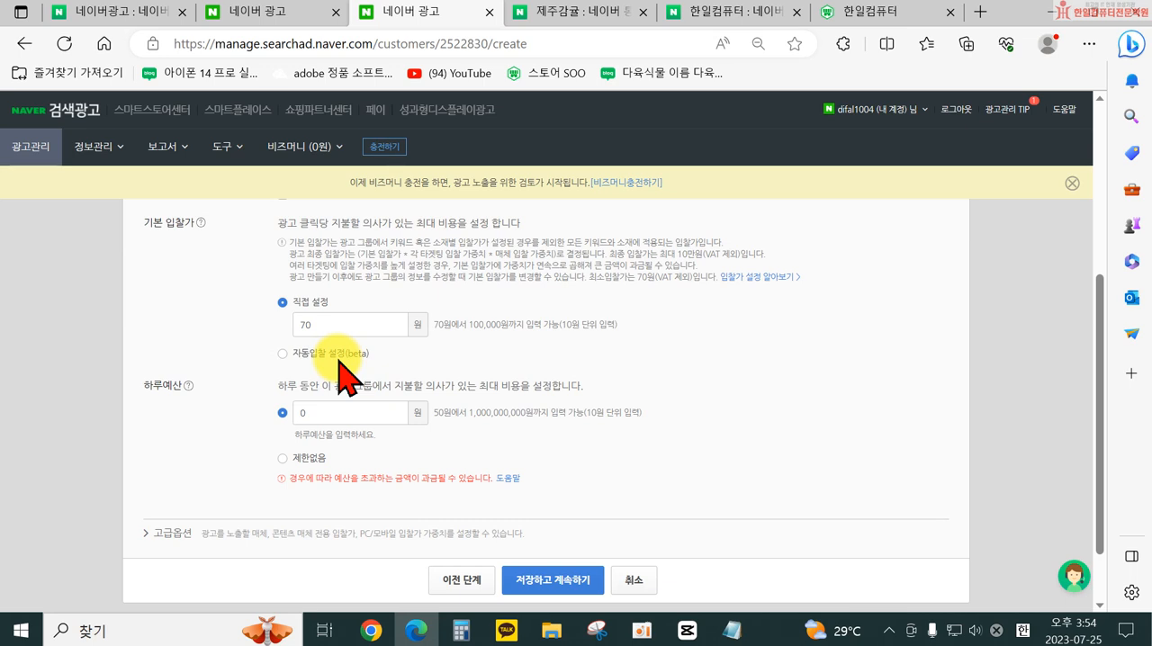
- Keep the 기본 입찰가 on 직접 설정 and set the ad group's 하루예산 to 제한없음
click(317, 354)
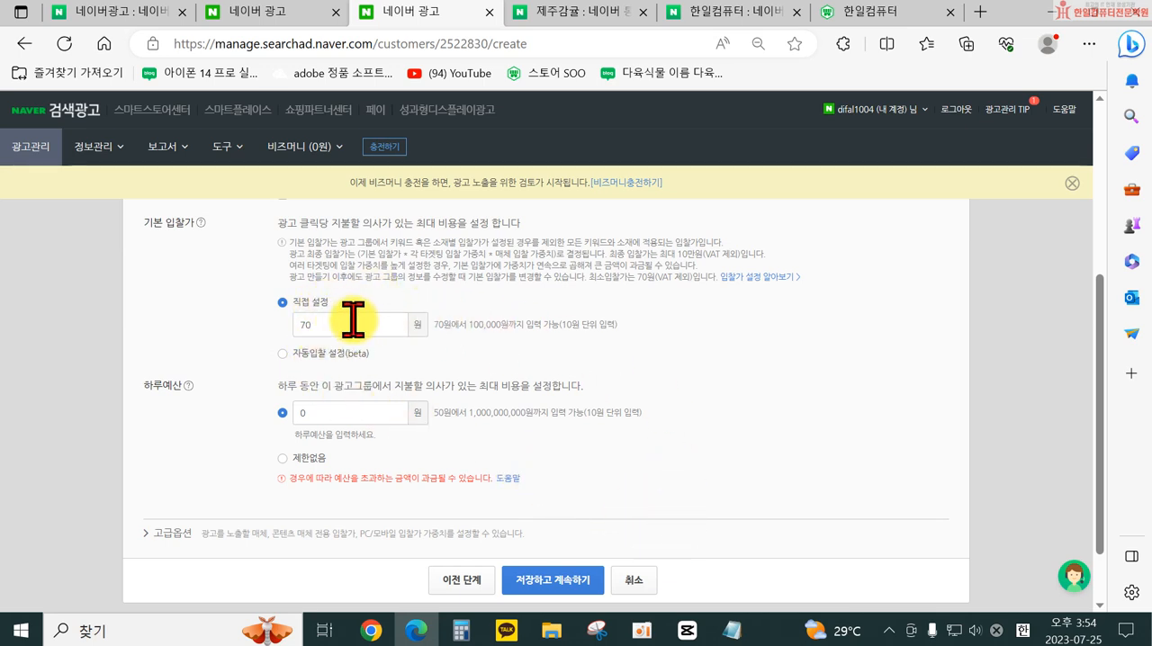
scroll(360, 369, down, 1)
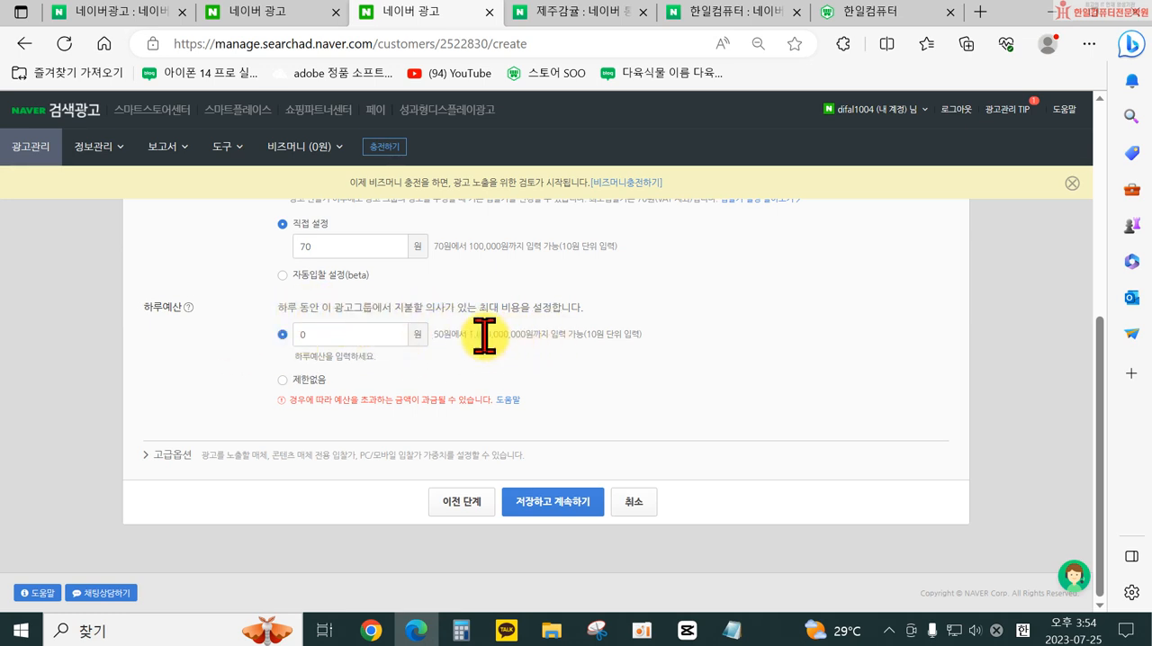
click(284, 381)
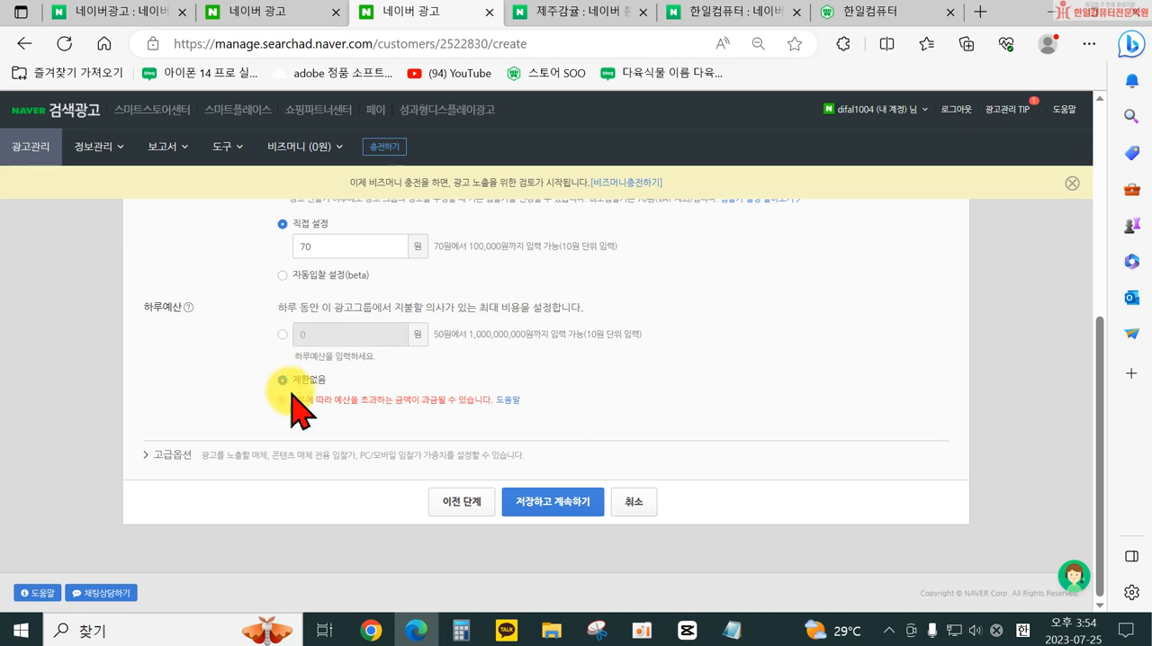
- Expand the 고급옵션 of the ad group and set the 매체 option to 노출 매체 유형 선택
click(153, 454)
scroll(360, 450, down, 2)
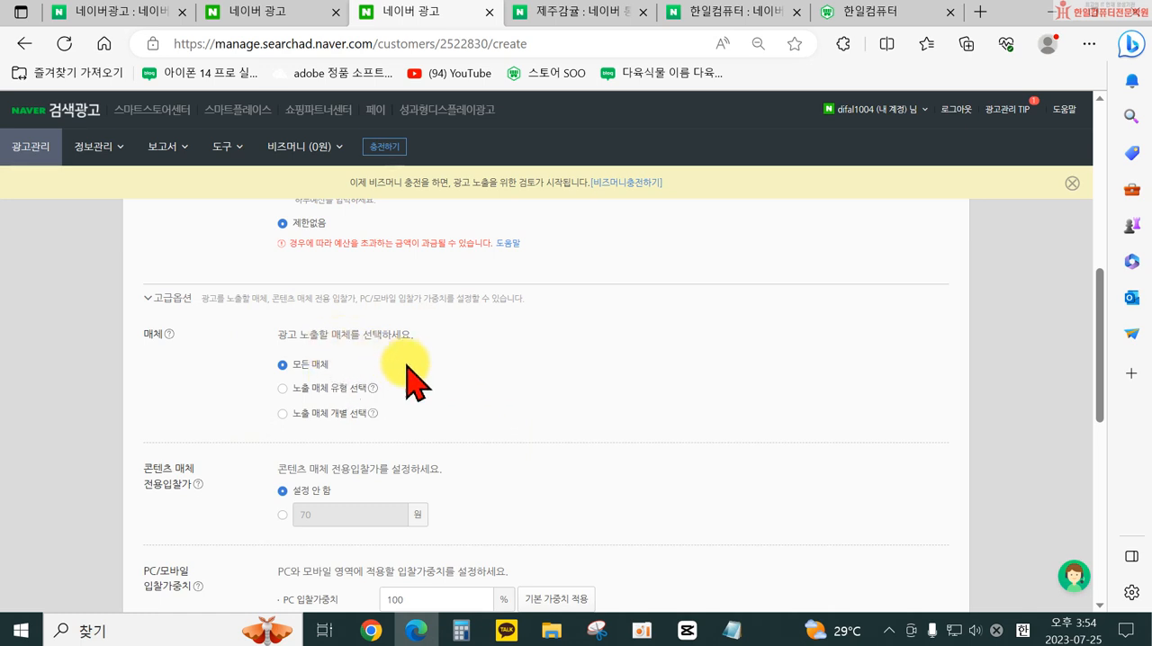
click(283, 389)
scroll(532, 430, down, 1)
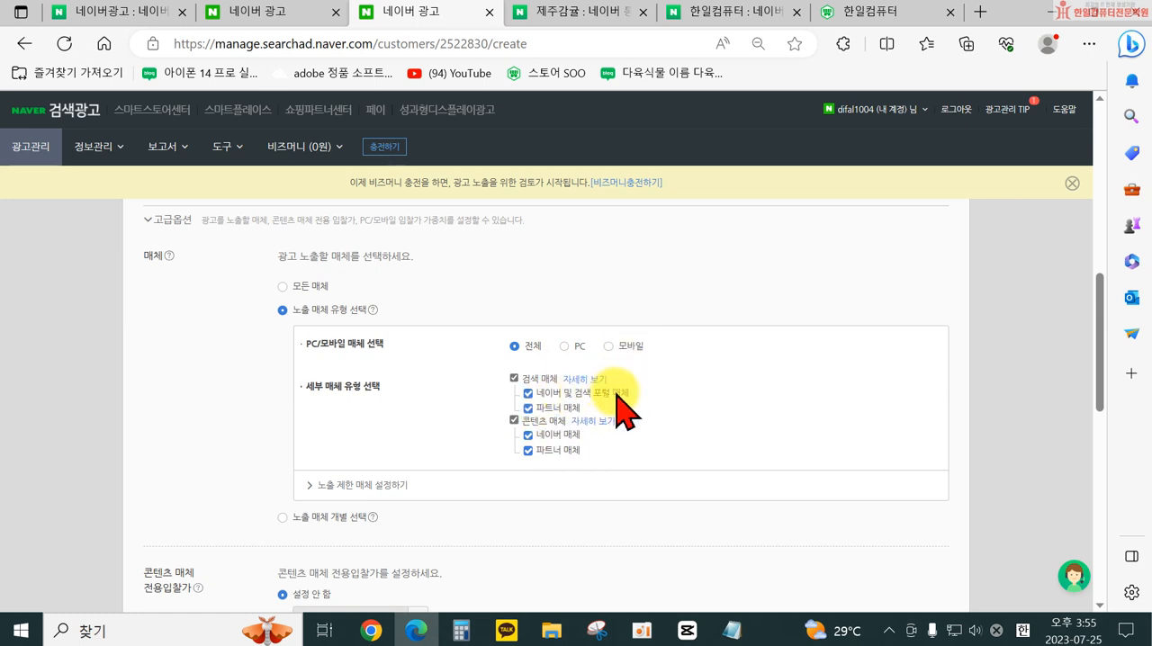
- View the explanations of the 노출 매체 유형 선택 and 노출 매체 개별 선택 options
click(564, 408)
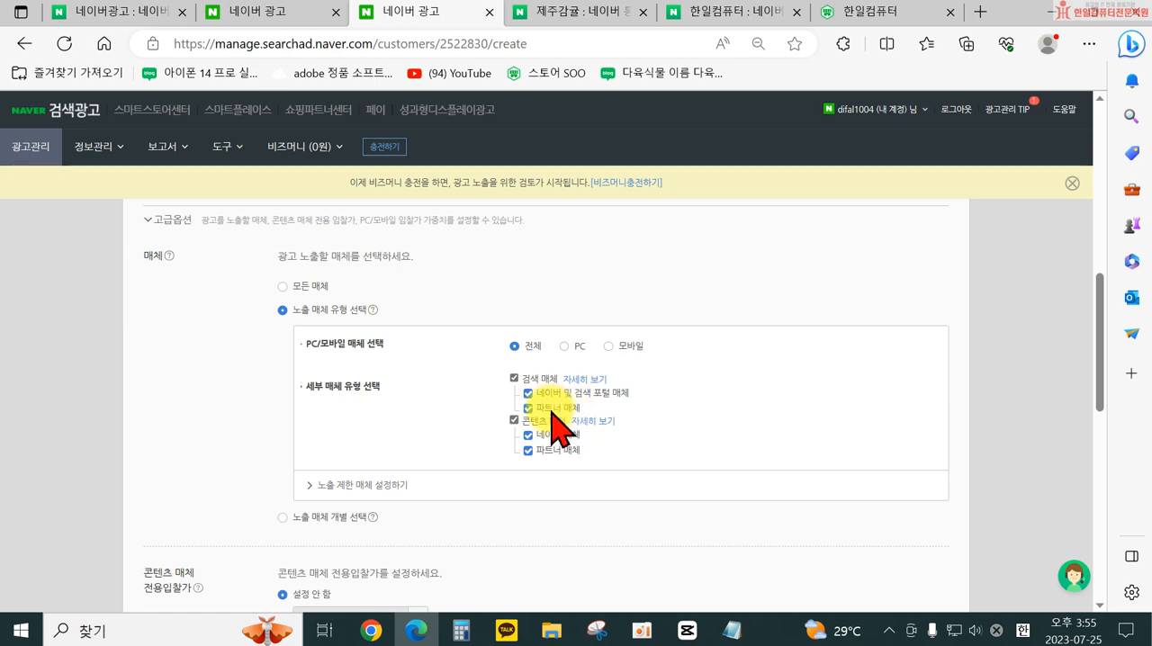
mouse_move(372, 311)
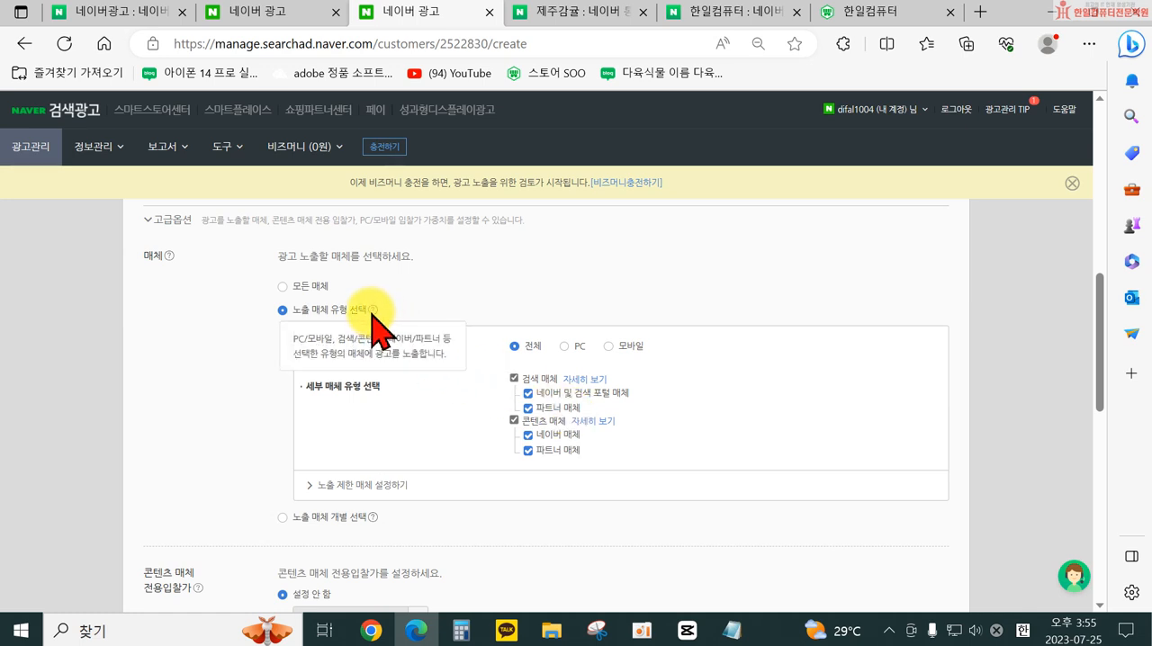
click(375, 307)
scroll(484, 354, down, 1)
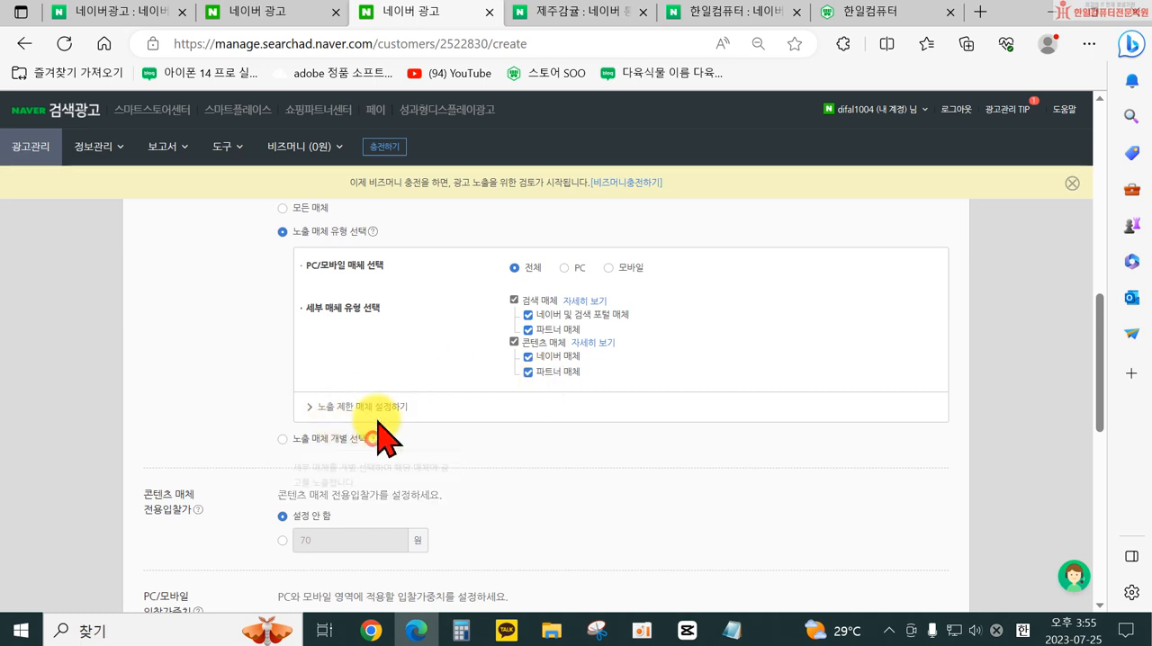
scroll(369, 274, up, 1)
drag(569, 408, 552, 379)
- Open the detailed help for 검색 매체 and read through the 네이버, 외부 사이트 and 파트너 매체 exposure areas
click(576, 378)
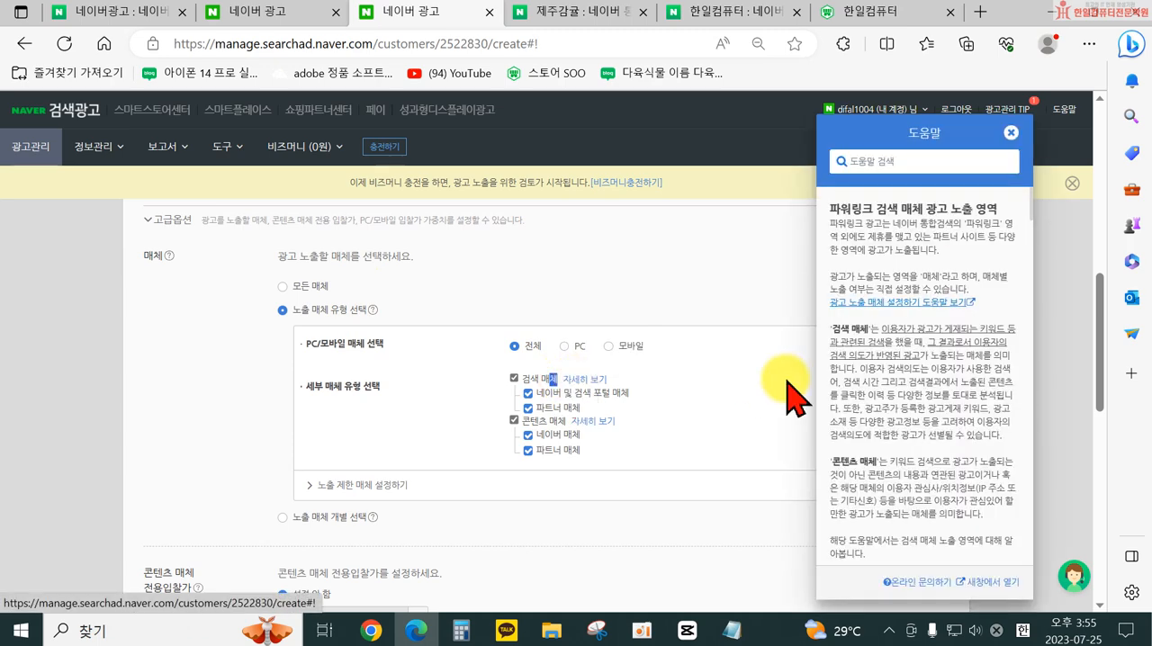
scroll(918, 335, down, 1)
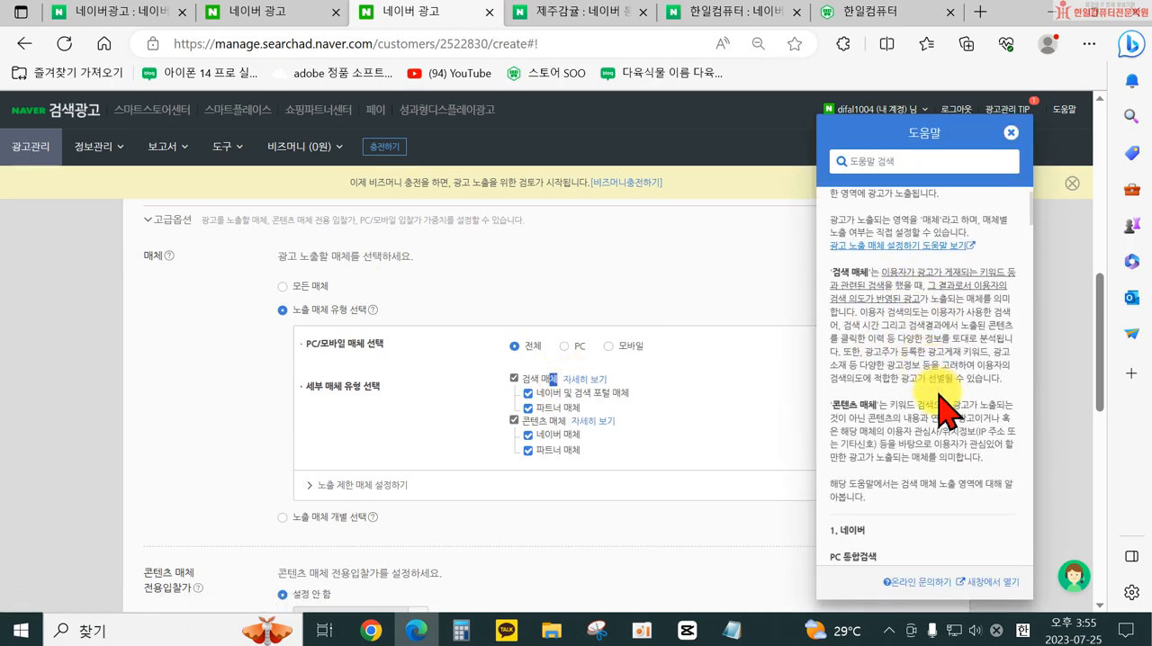
scroll(936, 405, down, 1)
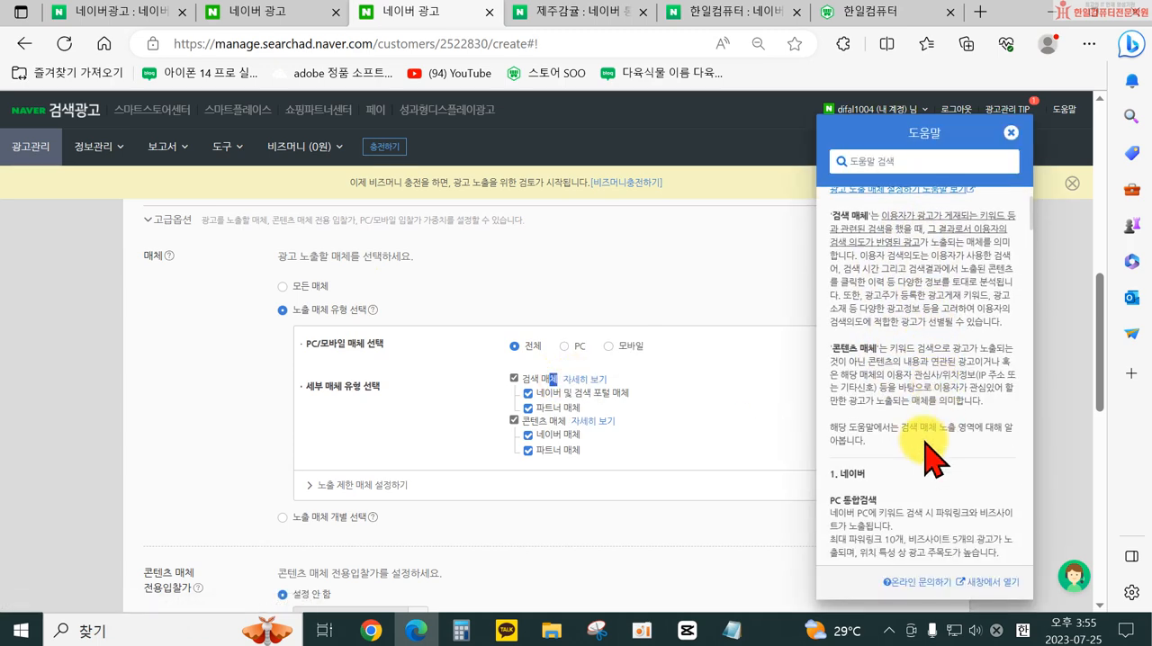
scroll(932, 459, down, 6)
scroll(920, 444, down, 7)
scroll(918, 441, down, 8)
scroll(927, 468, down, 8)
scroll(909, 450, down, 7)
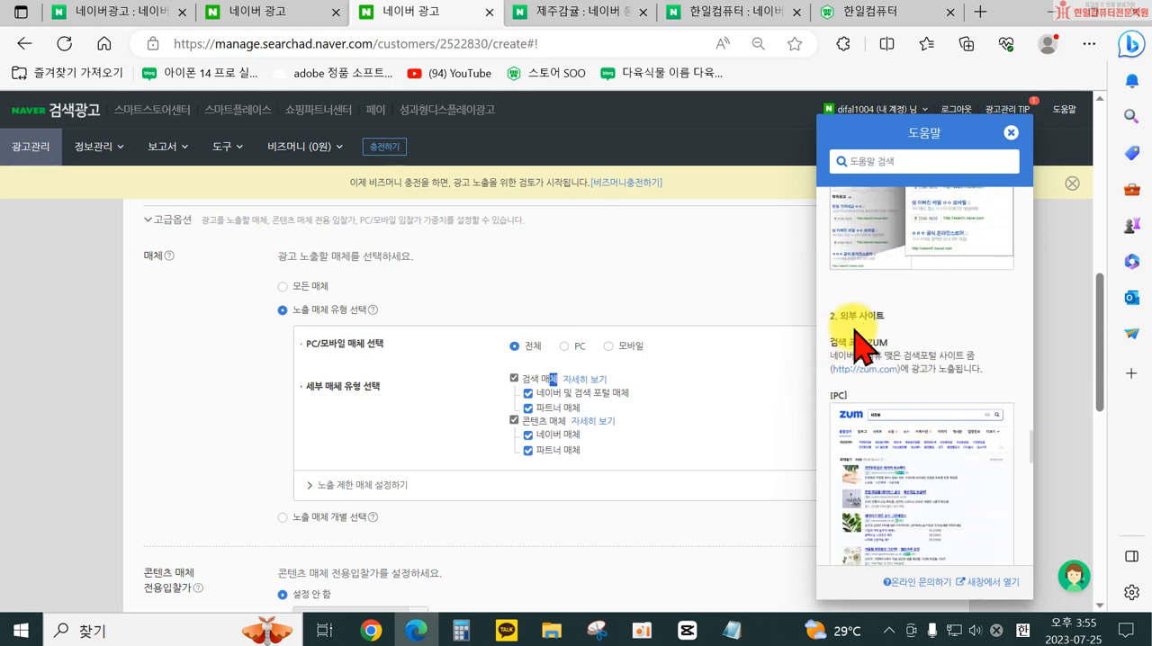
scroll(892, 424, down, 5)
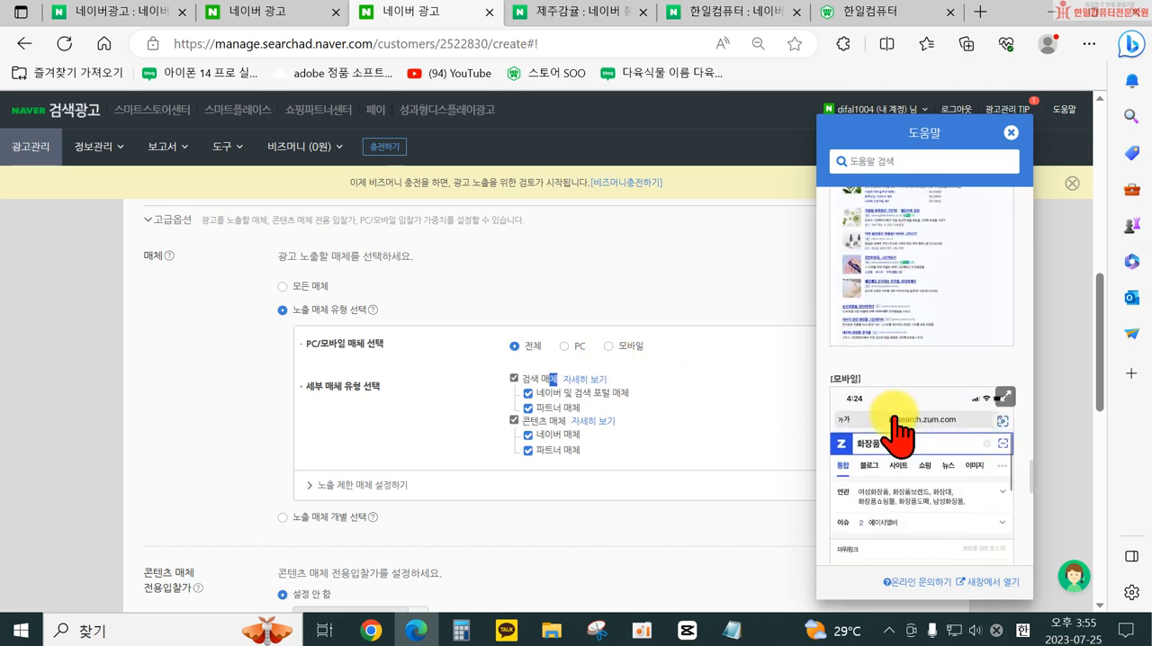
scroll(927, 450, up, 4)
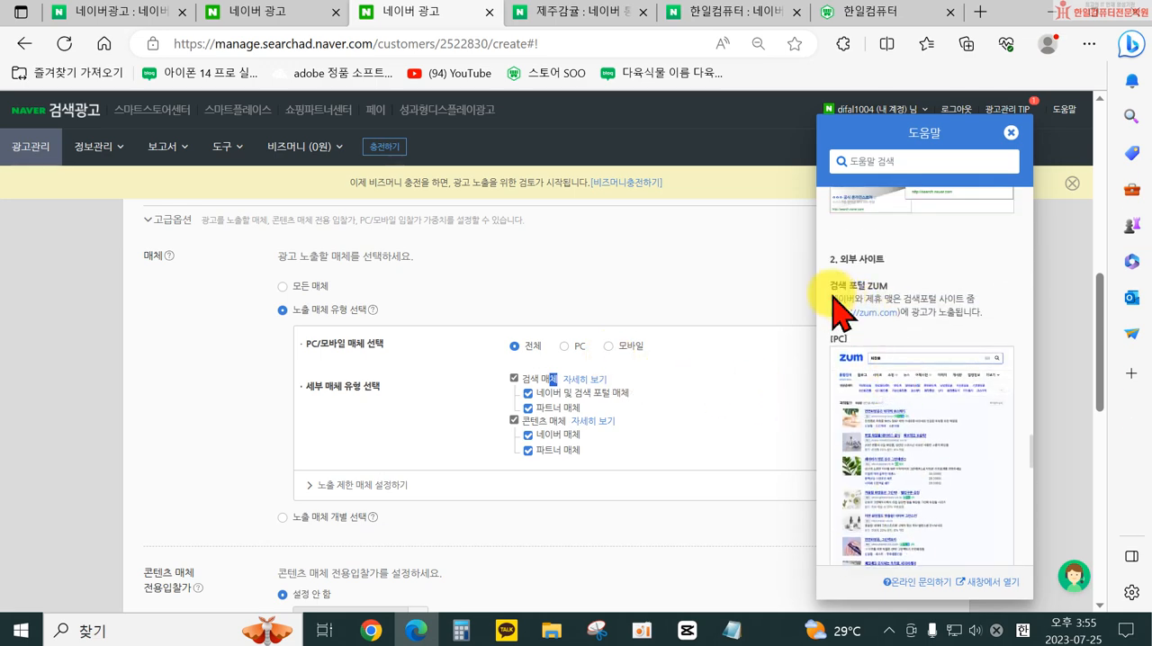
scroll(927, 382, down, 5)
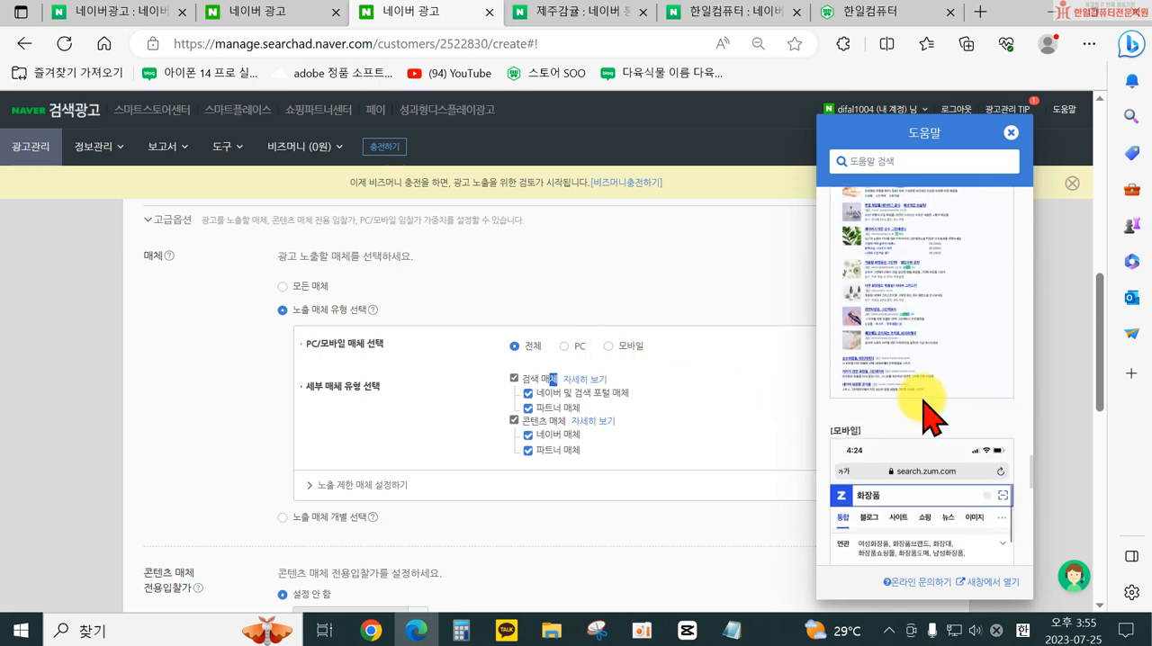
scroll(936, 459, down, 4)
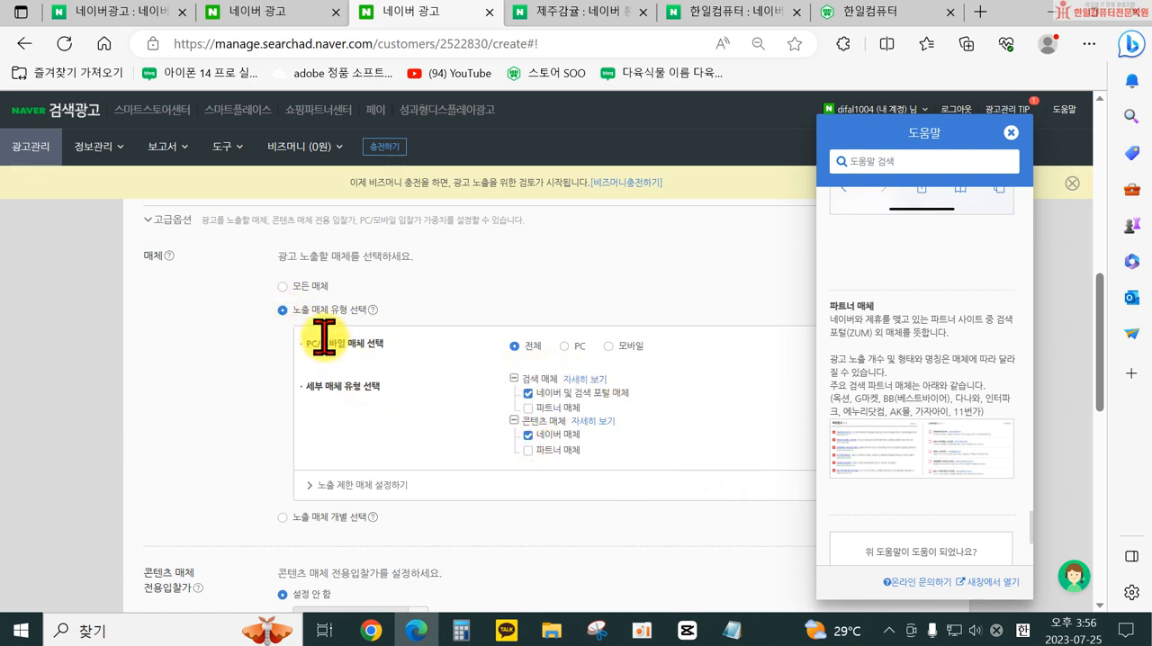
- Expand 노출 제한 매체 설정하기, close the help, and examine the list of media that can be restricted
click(309, 486)
scroll(540, 477, down, 2)
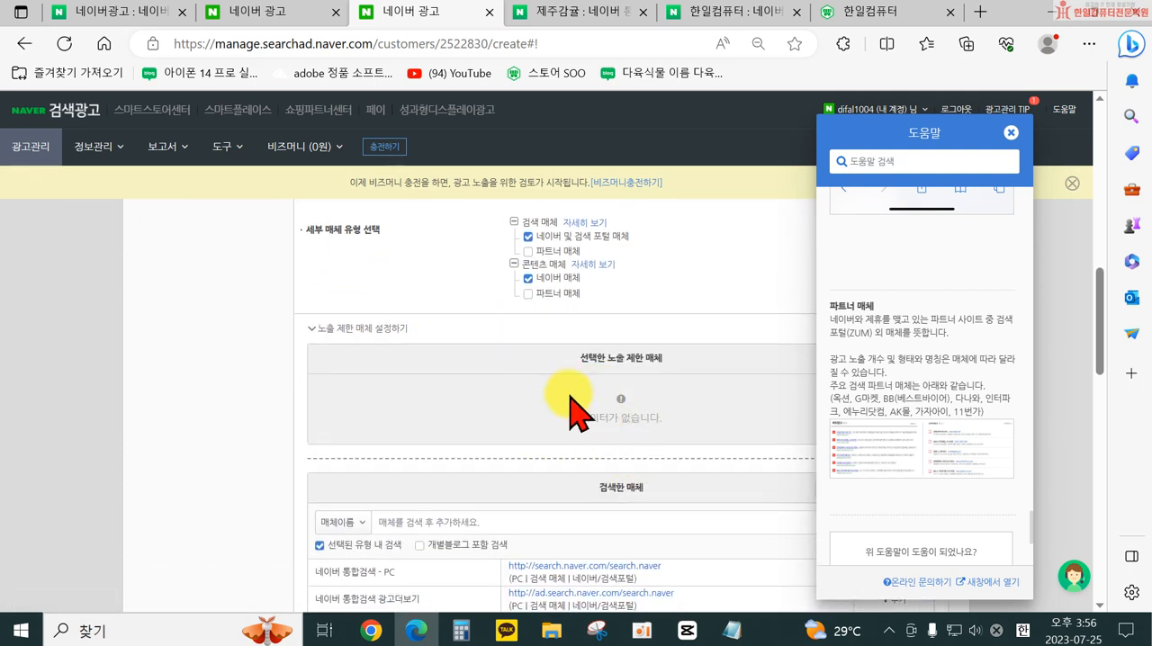
click(1011, 133)
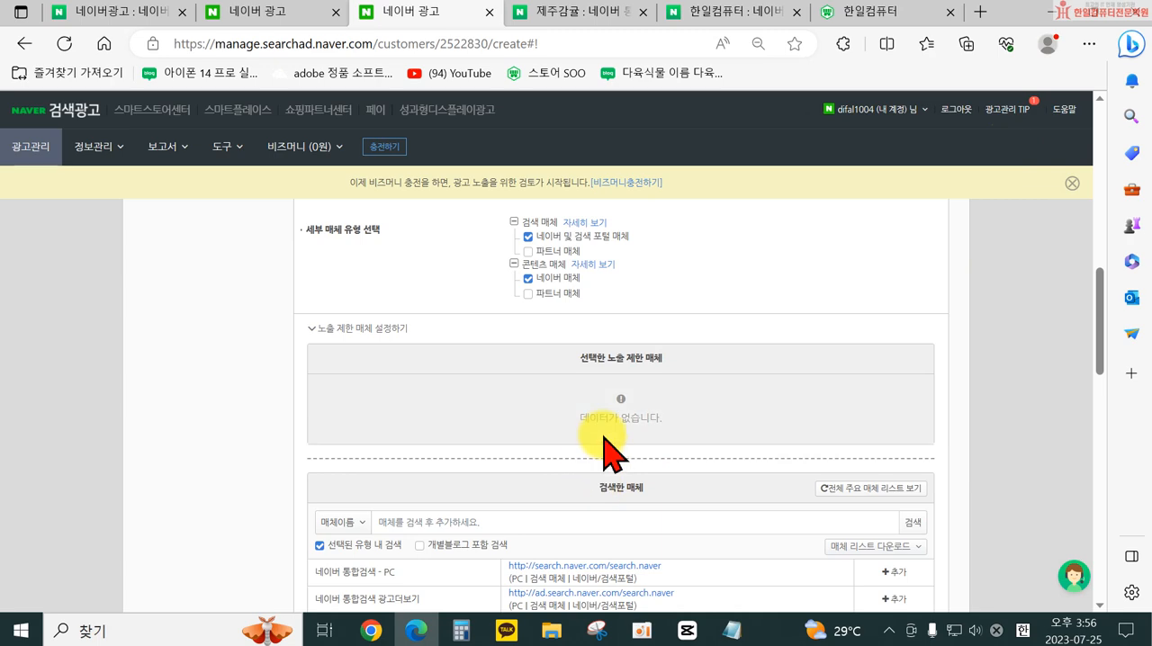
scroll(594, 464, down, 4)
scroll(657, 504, up, 3)
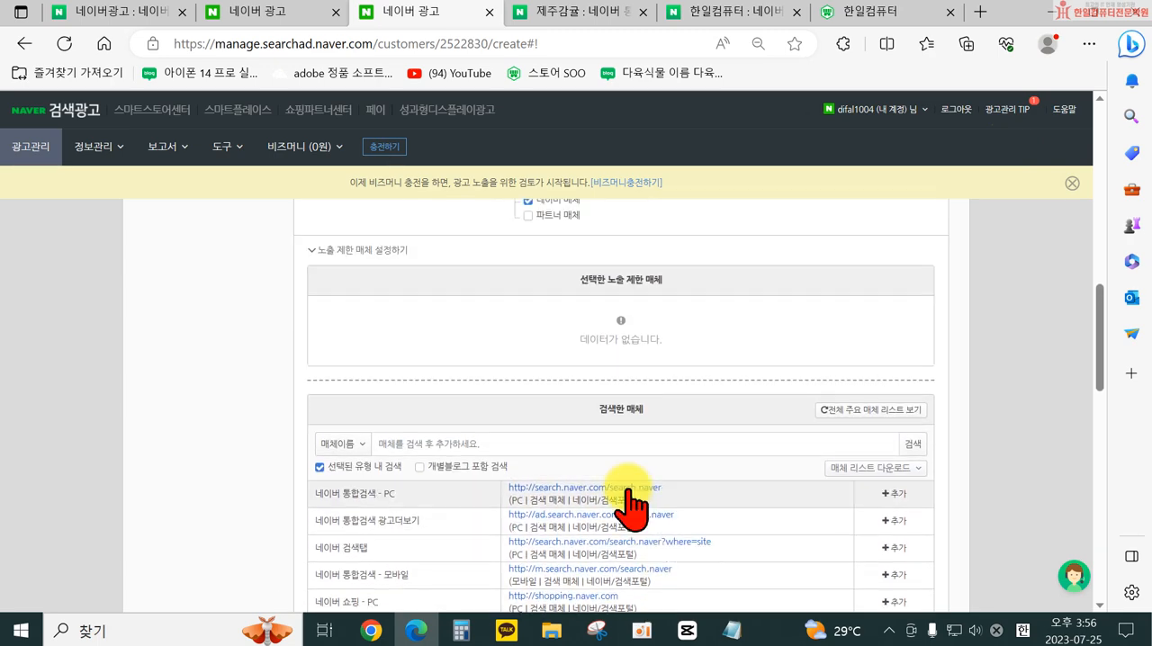
scroll(639, 504, up, 2)
scroll(303, 342, down, 4)
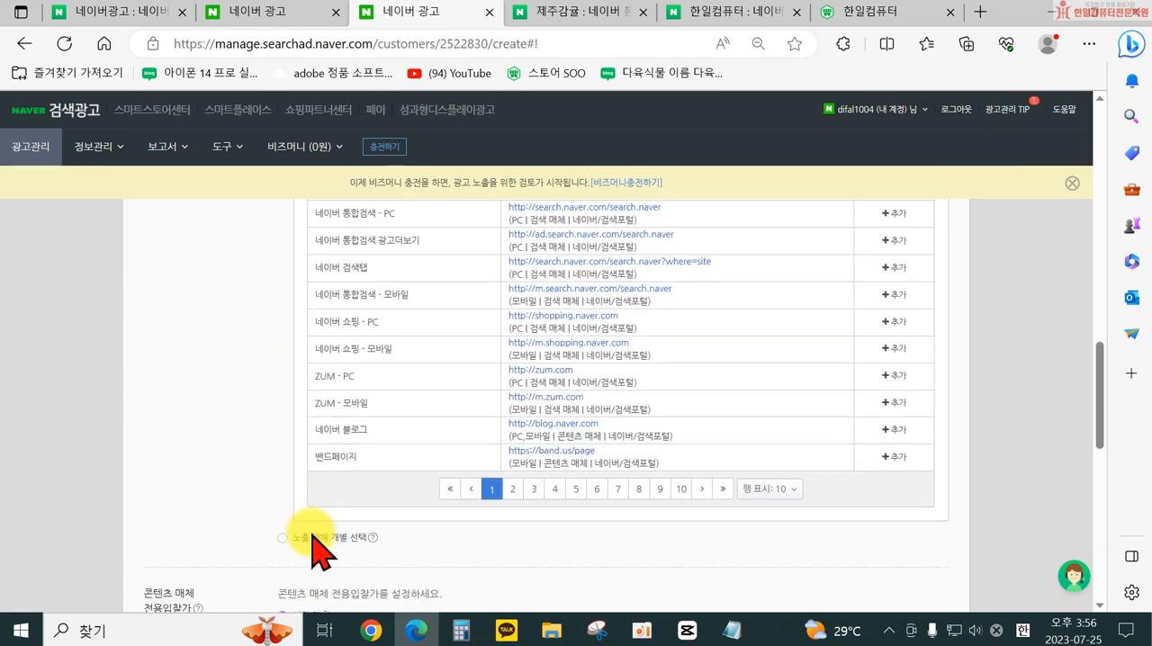
- Switch the 매체 option to 노출 매체 개별 선택 to choose the exposure media one by one
scroll(312, 541, down, 1)
scroll(288, 515, down, 5)
scroll(315, 373, up, 4)
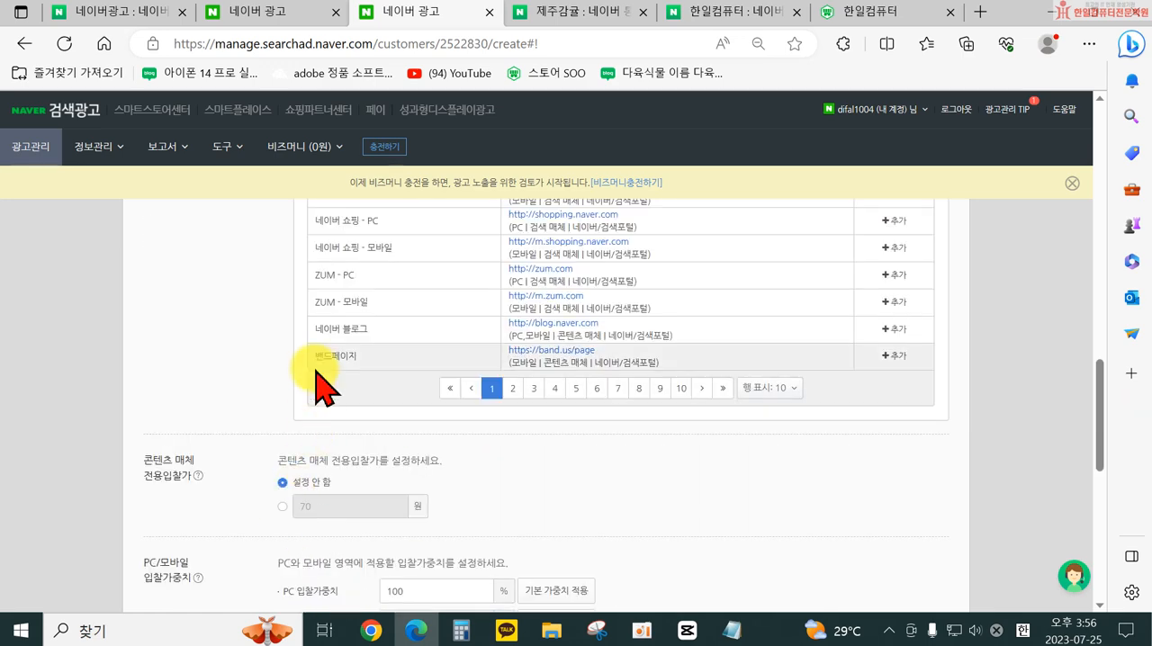
scroll(392, 436, down, 1)
scroll(399, 443, up, 8)
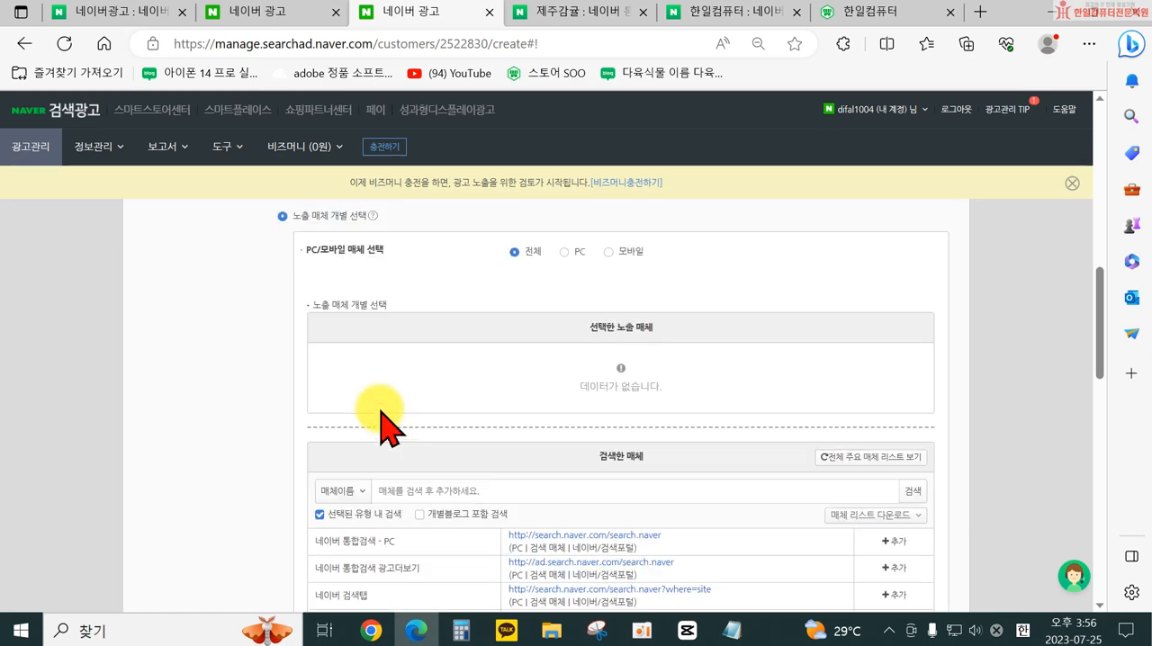
scroll(392, 396, down, 2)
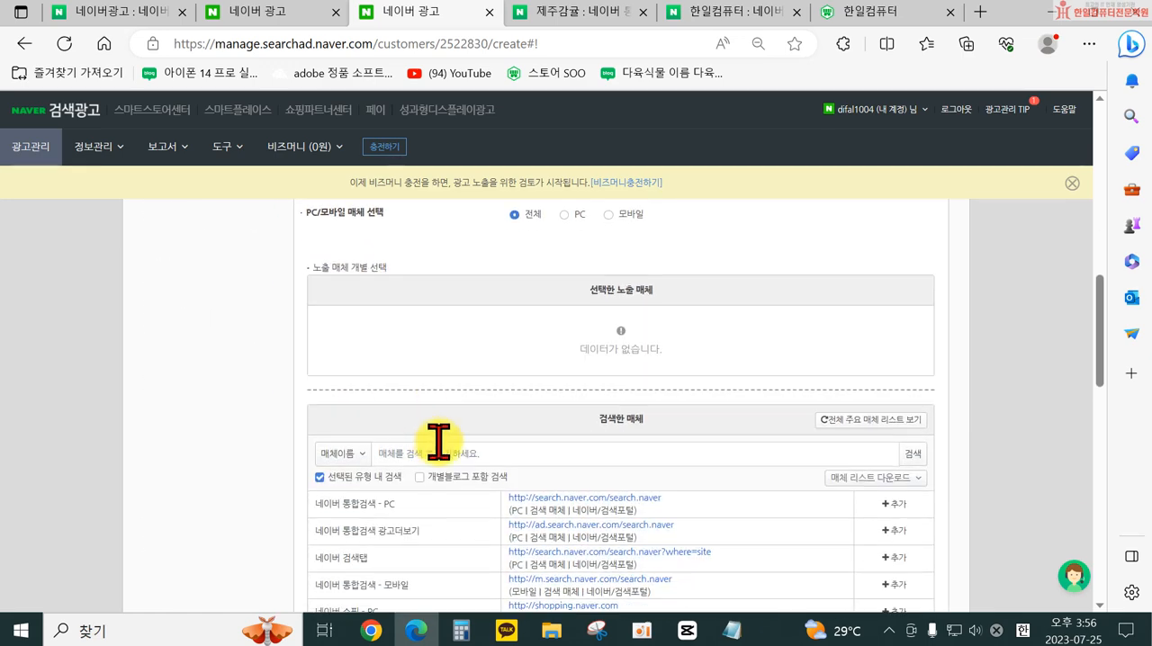
- Add 네이버 통합검색 - PC and 모바일, 네이버 검색탭, and 네이버 쇼핑 - PC and 모바일 to the selected exposure media
click(892, 506)
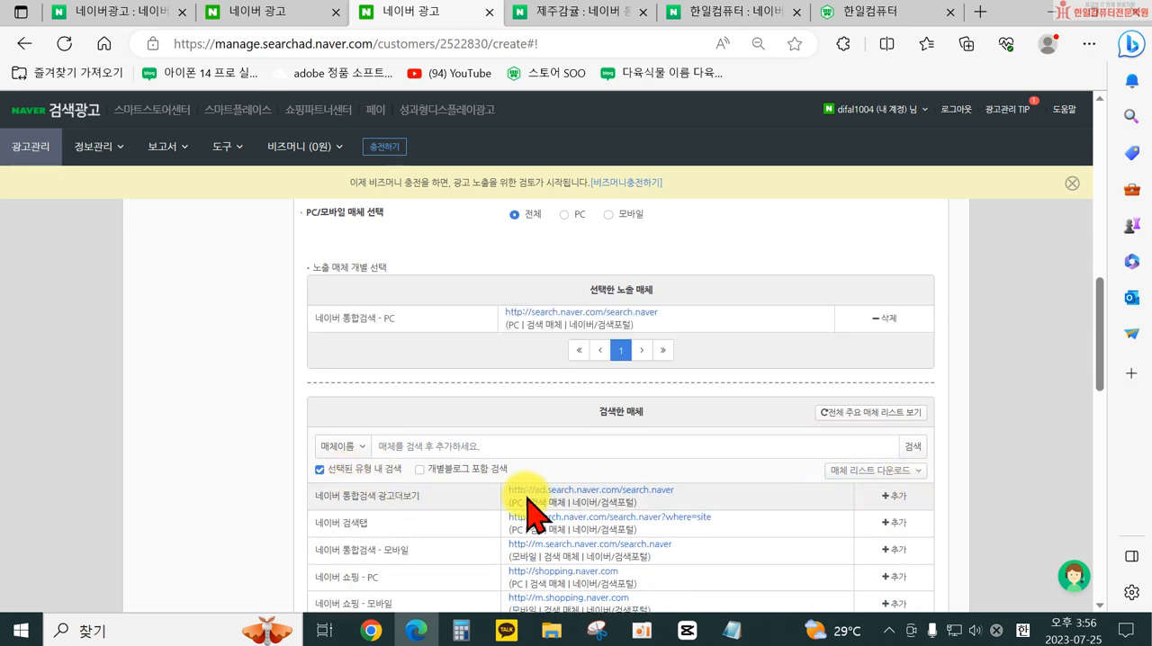
scroll(540, 499, down, 1)
click(894, 445)
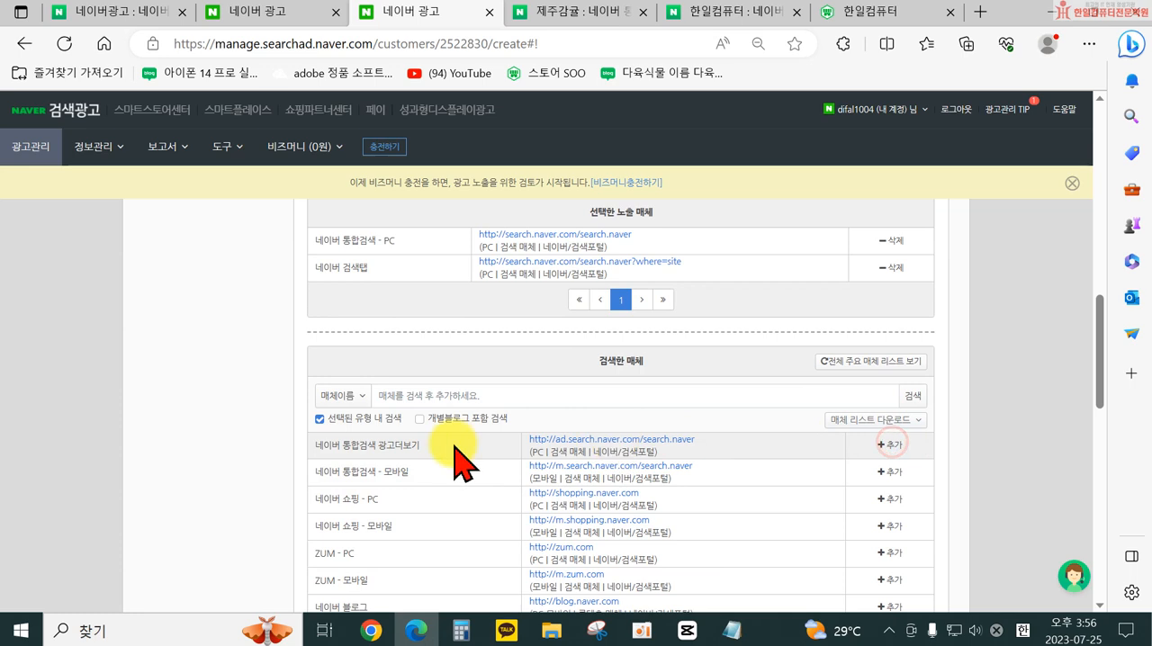
click(877, 470)
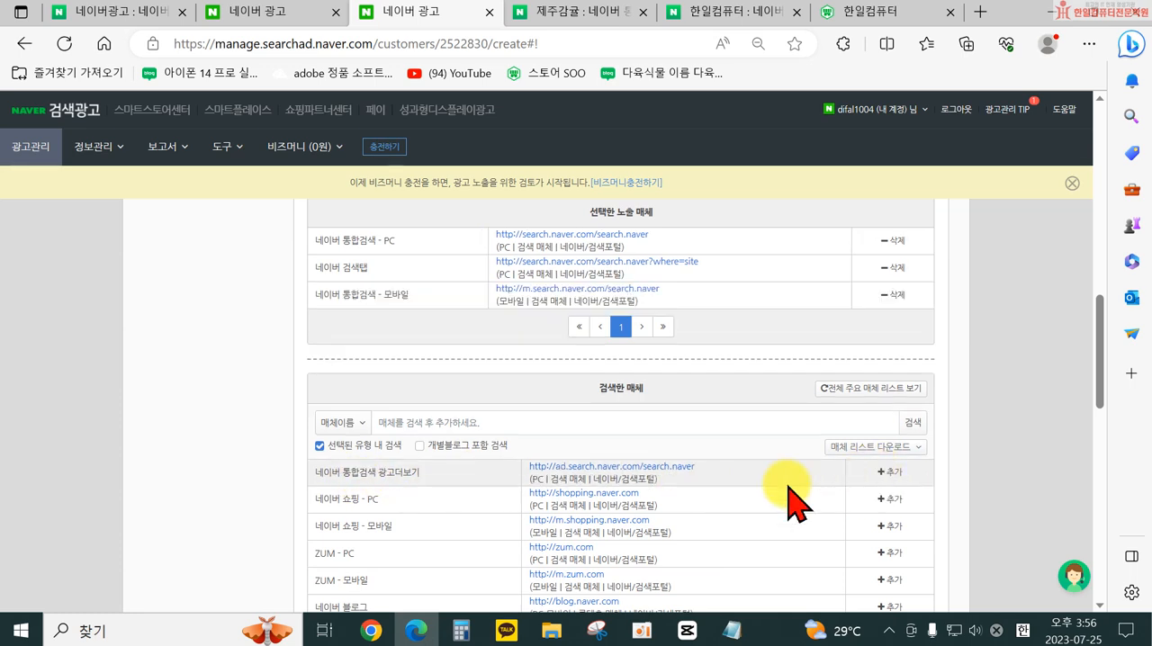
click(889, 499)
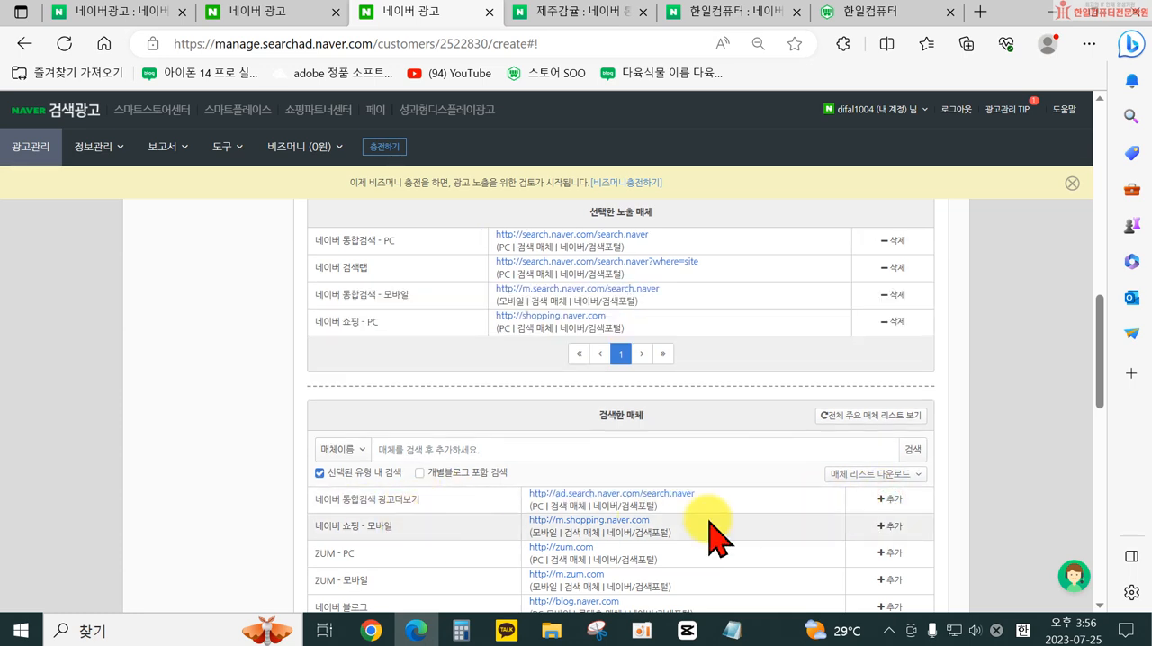
click(885, 528)
- Add 네이버 블로그 and 밴드페이지 to the selected exposure media and open page 2 of the media list
scroll(545, 590, down, 2)
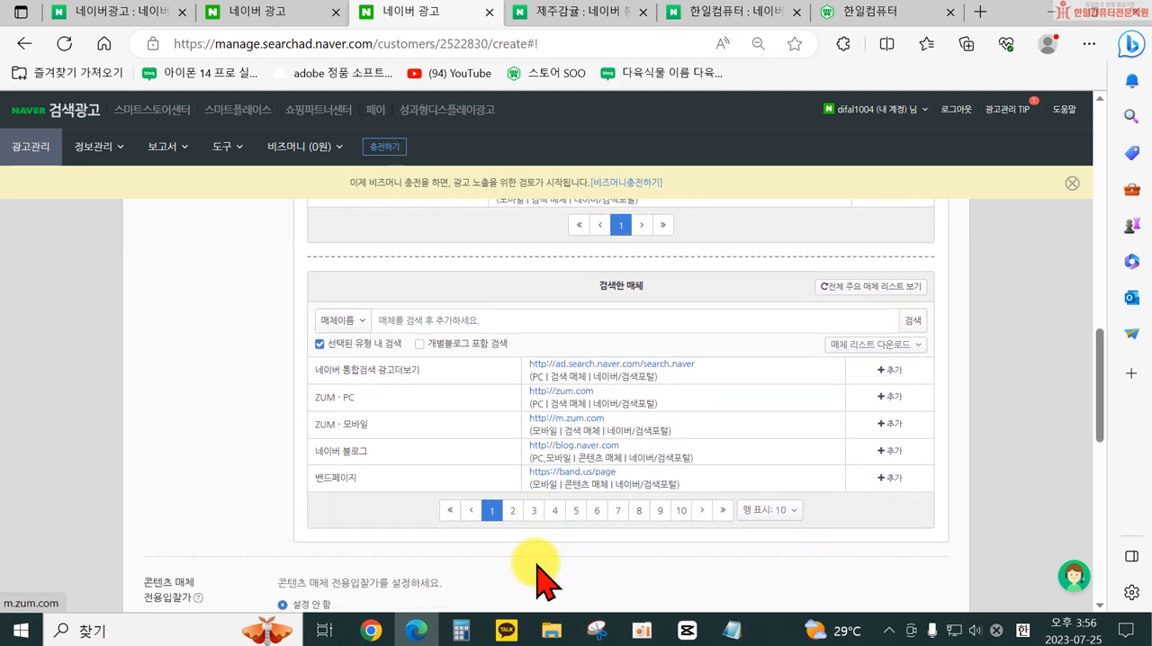
click(896, 450)
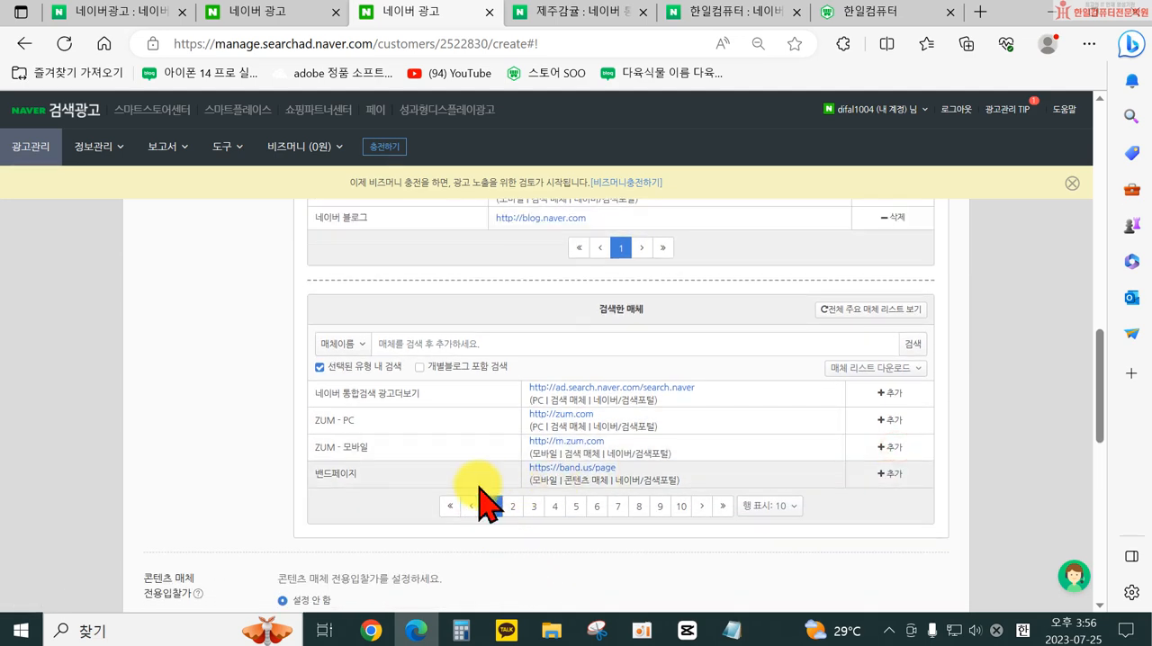
click(882, 474)
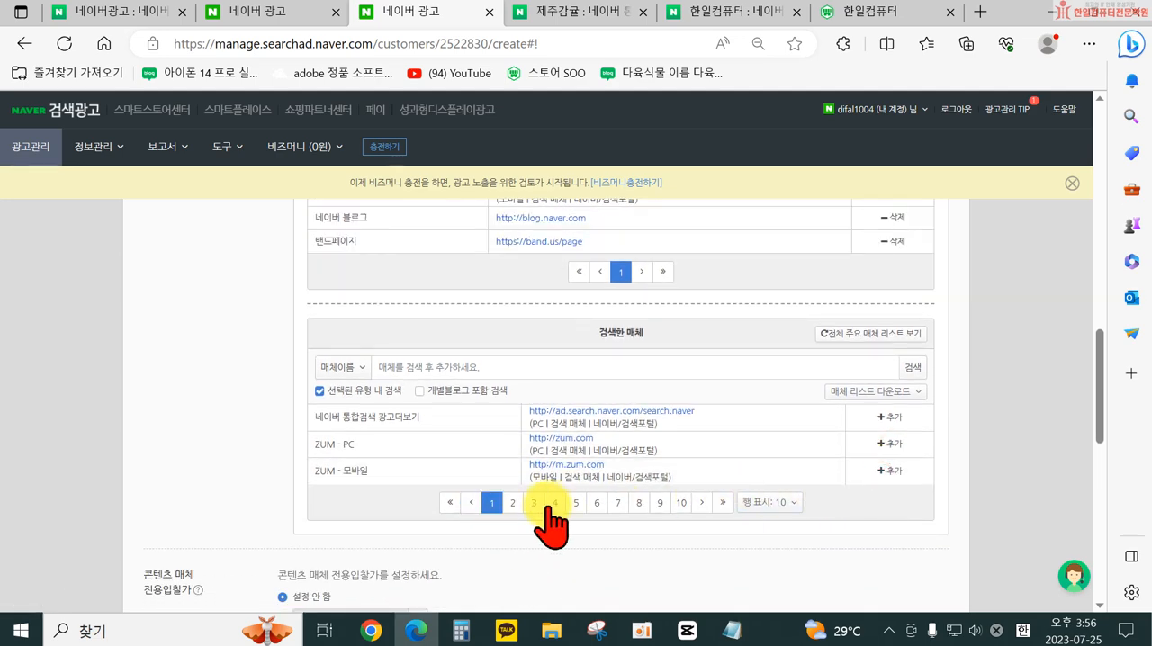
click(512, 502)
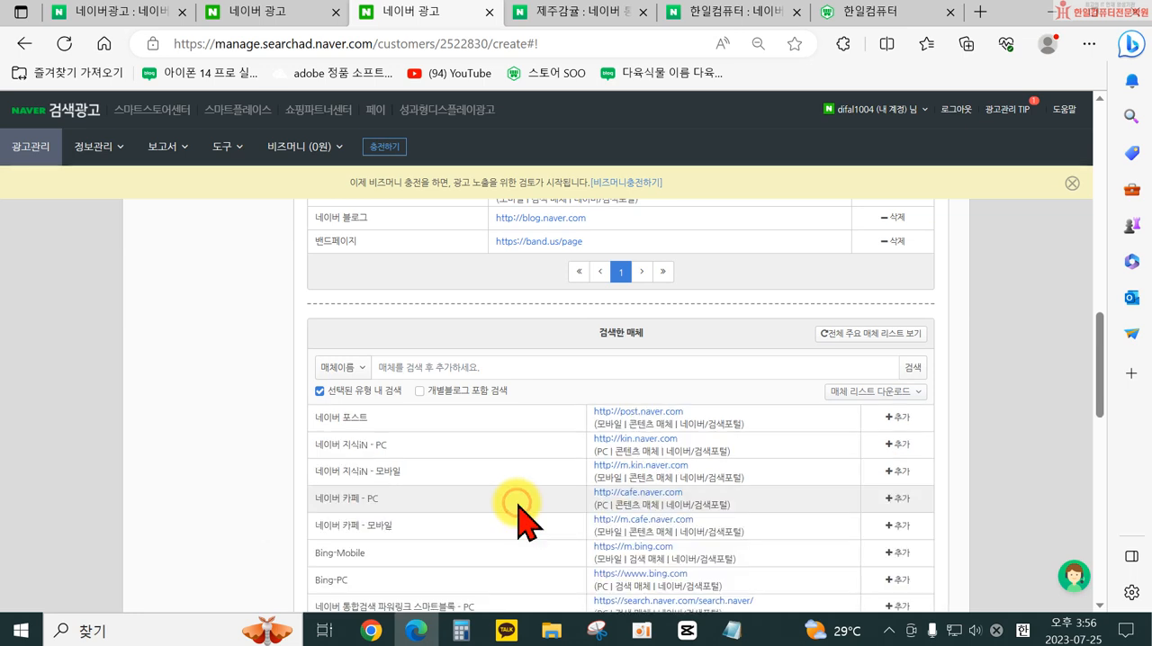
- Add 네이버 지식iN and 네이버 카페, both PC and 모바일, to the selected exposure media and open page 3 of the media list
click(894, 443)
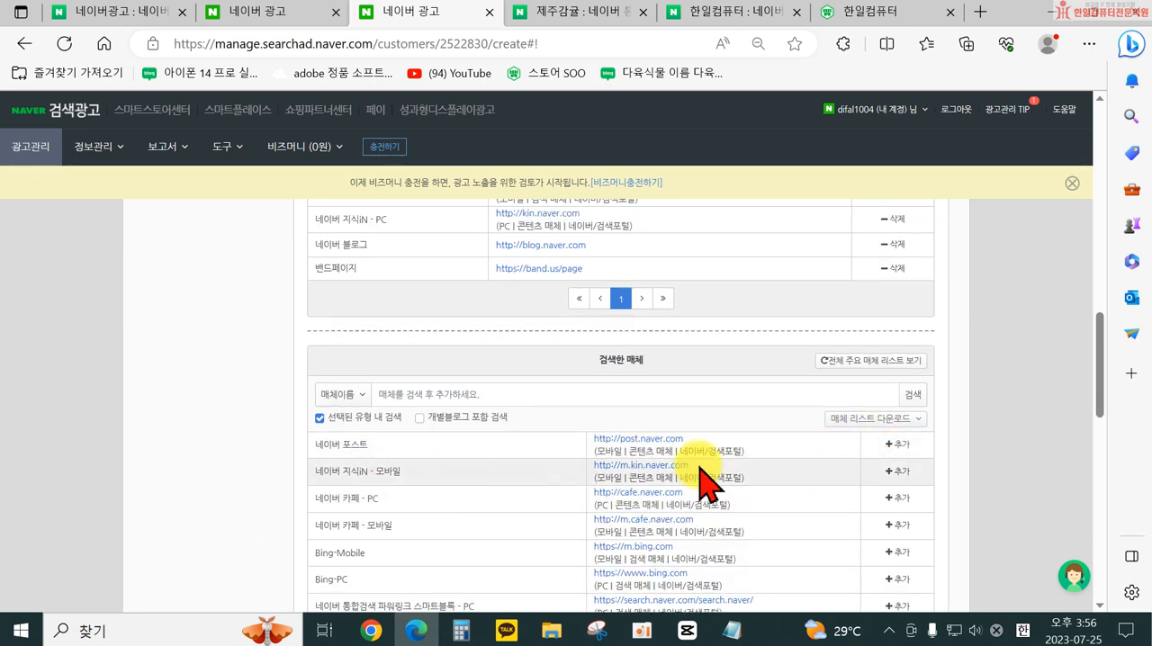
click(893, 471)
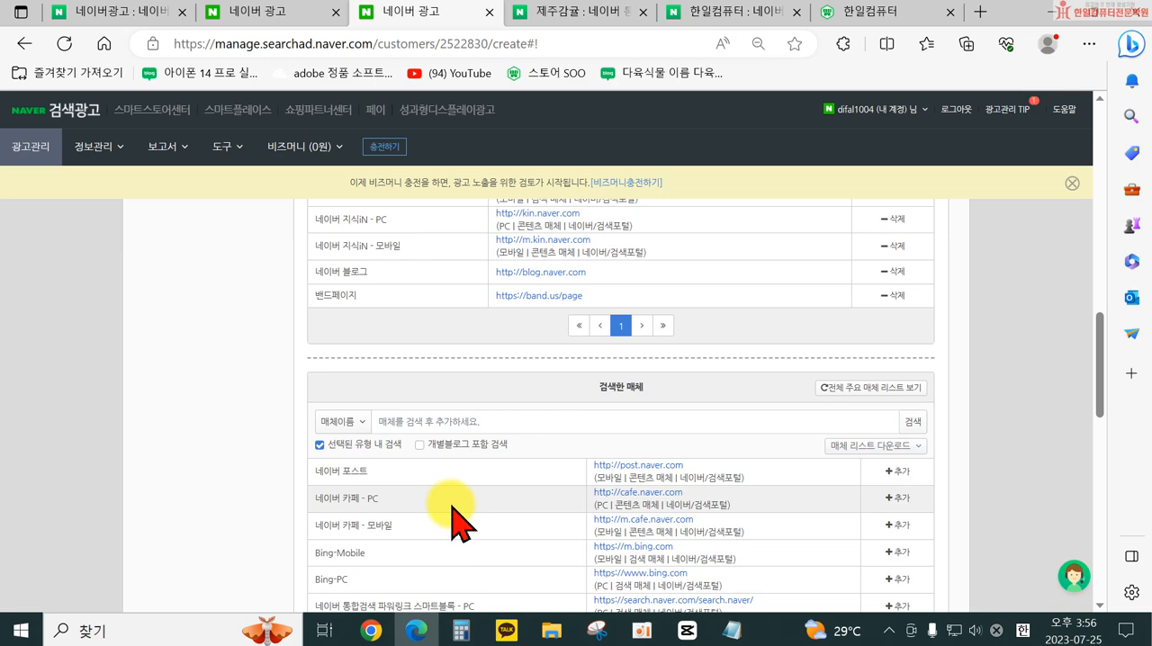
click(884, 493)
click(891, 531)
scroll(630, 529, down, 2)
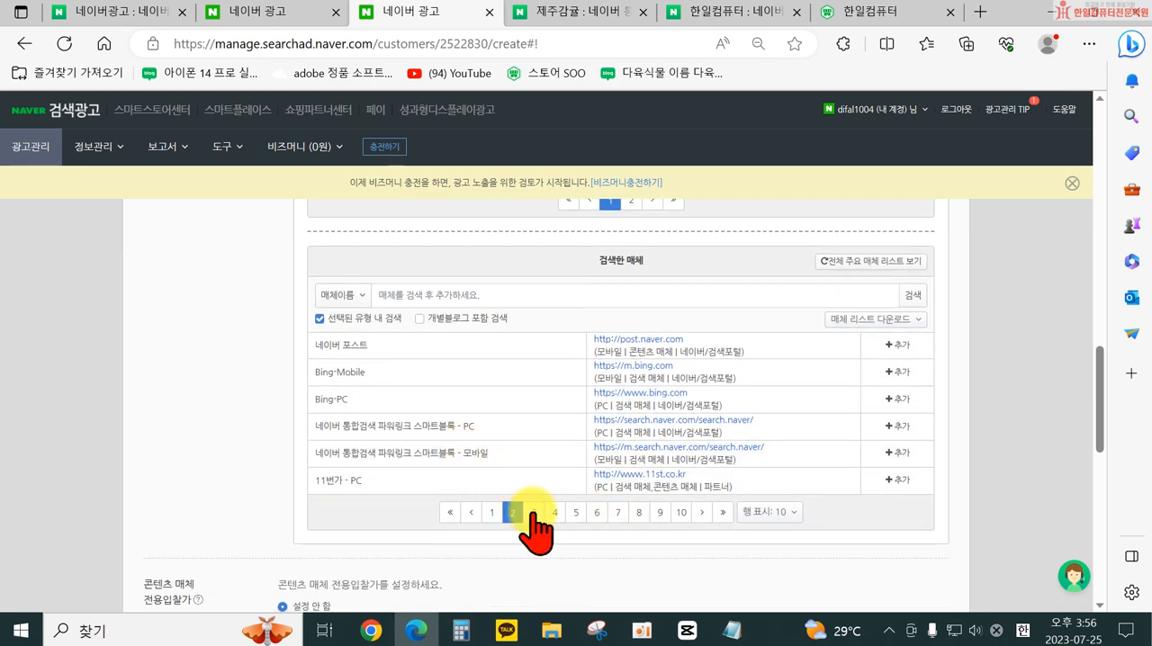
click(534, 521)
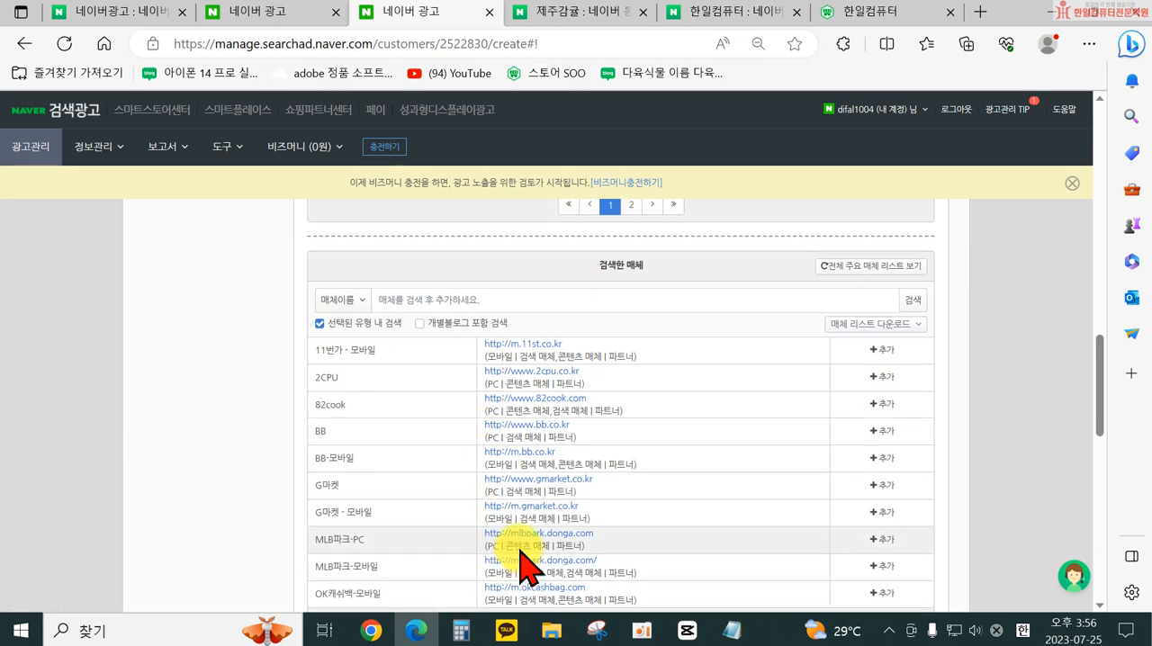
- Review the selected exposure media and examine the 콘텐츠 매체 전용입찰가 and PC/모바일 입찰가중치 settings
scroll(549, 536, up, 3)
scroll(666, 378, up, 2)
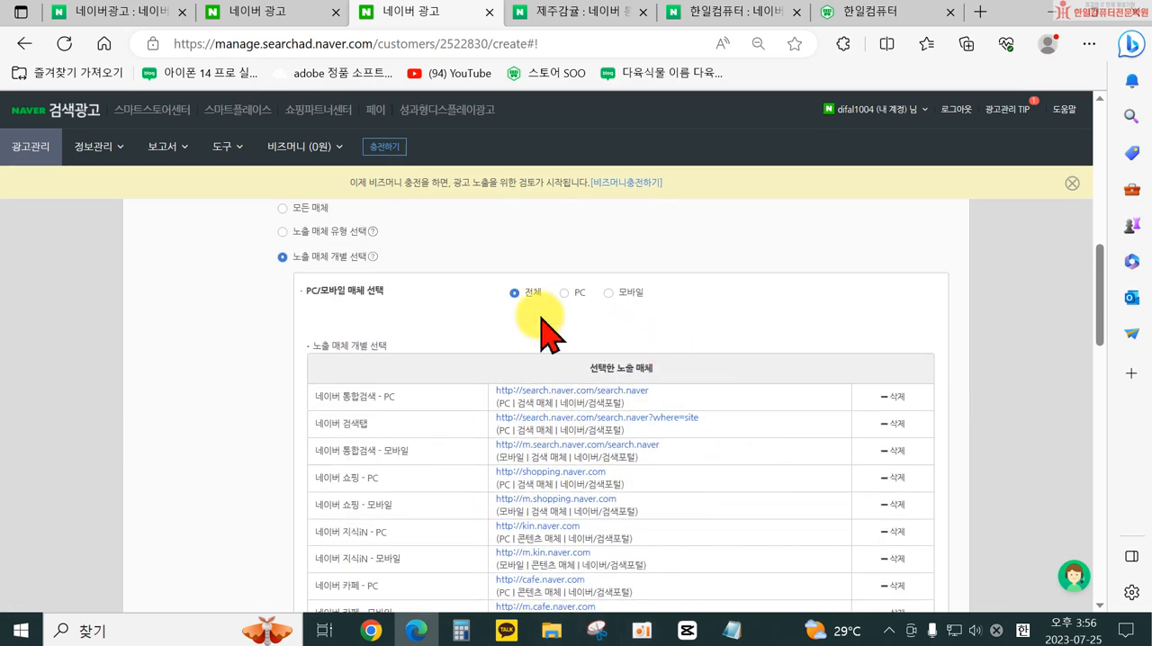
scroll(612, 396, down, 3)
scroll(671, 466, down, 5)
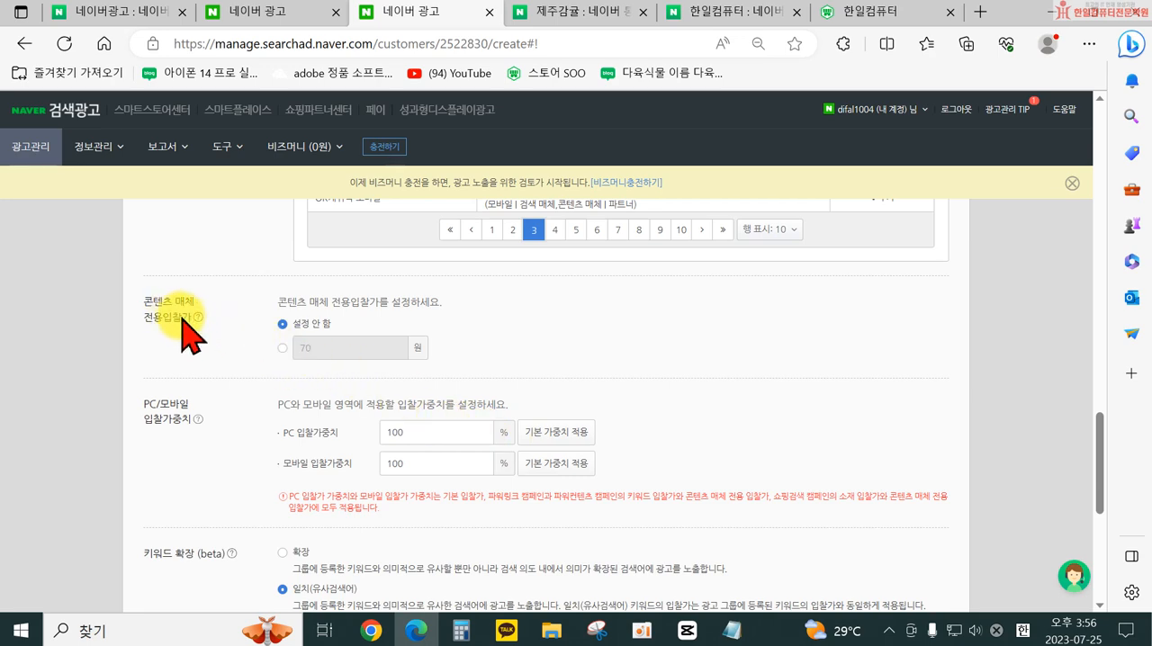
scroll(245, 326, up, 10)
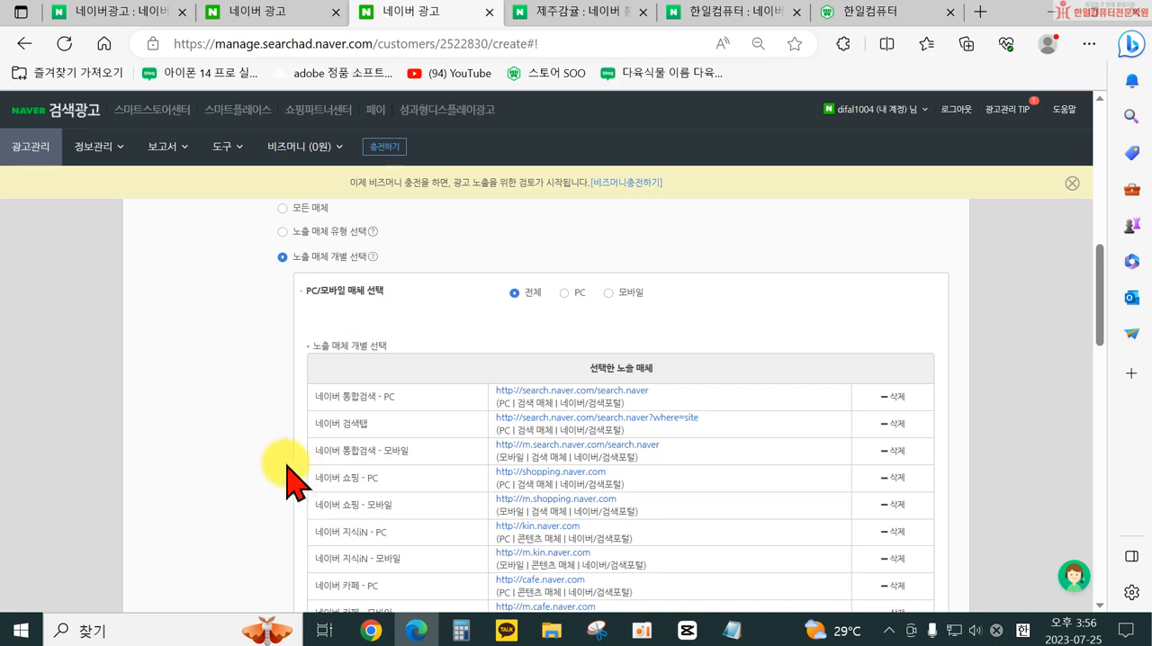
scroll(286, 477, down, 15)
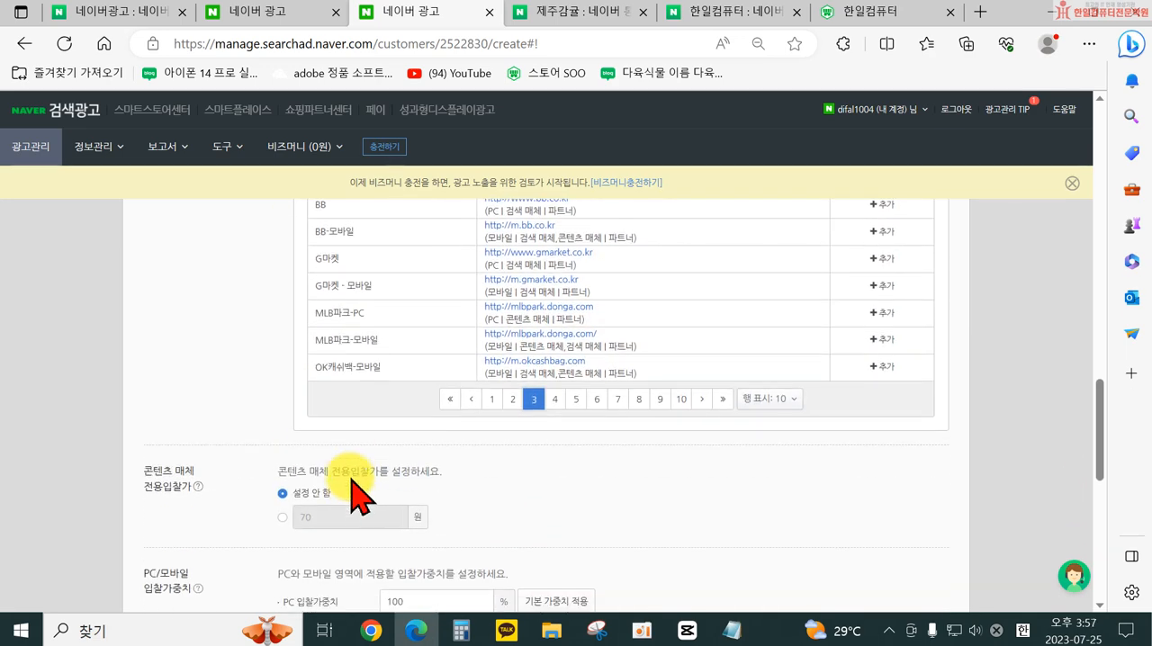
scroll(364, 521, down, 1)
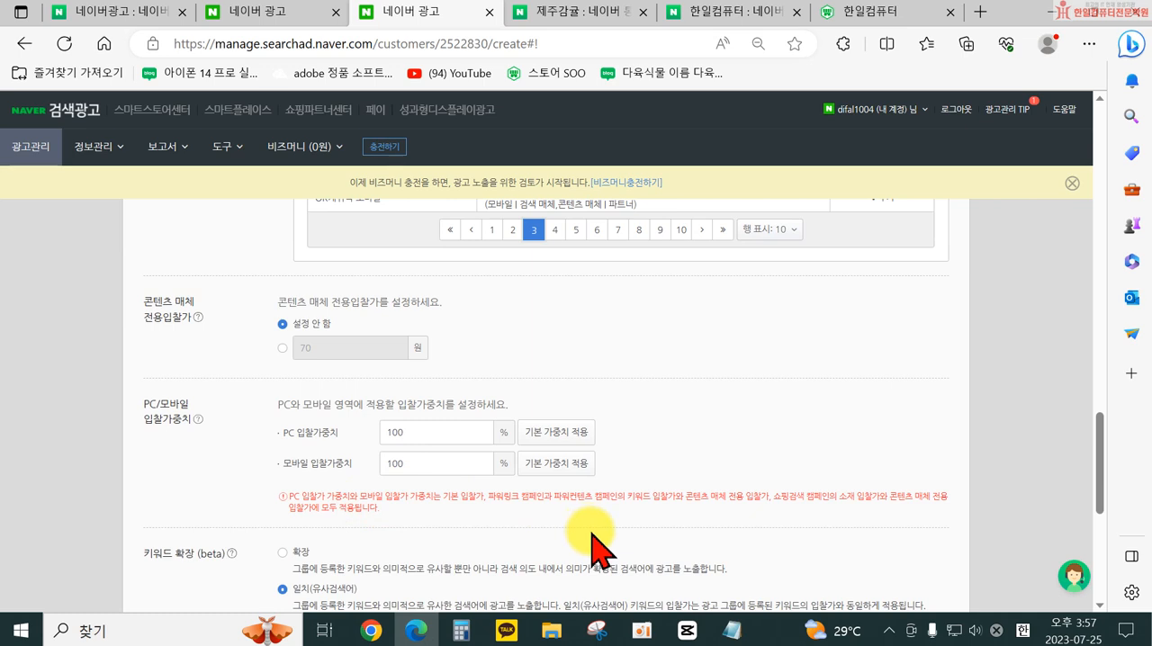
scroll(591, 539, down, 1)
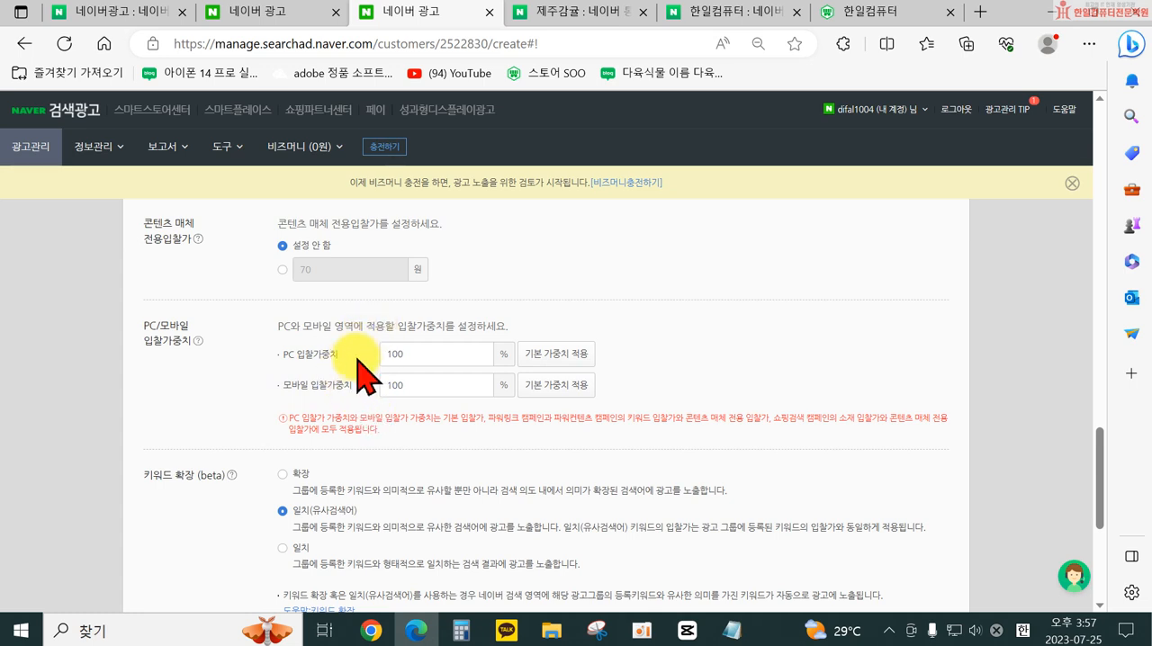
scroll(417, 406, down, 2)
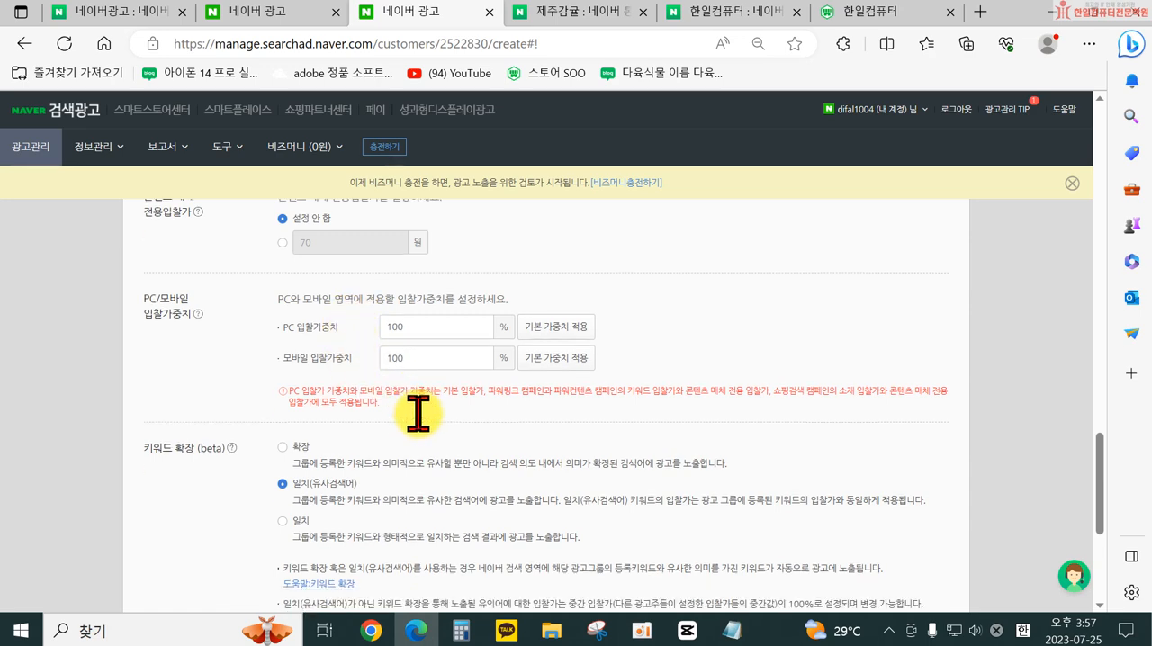
- Read the 키워드 확장 (beta) caution, set the option to 일치, and save the ad group to continue to ad creation
mouse_move(231, 318)
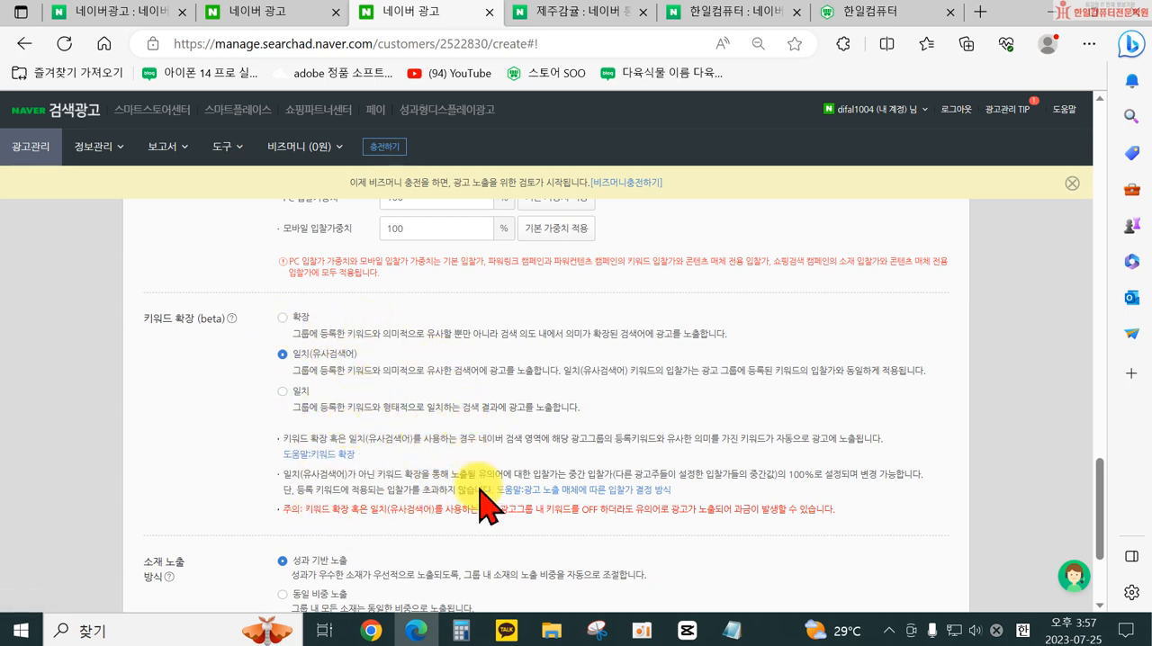
drag(311, 508, 542, 512)
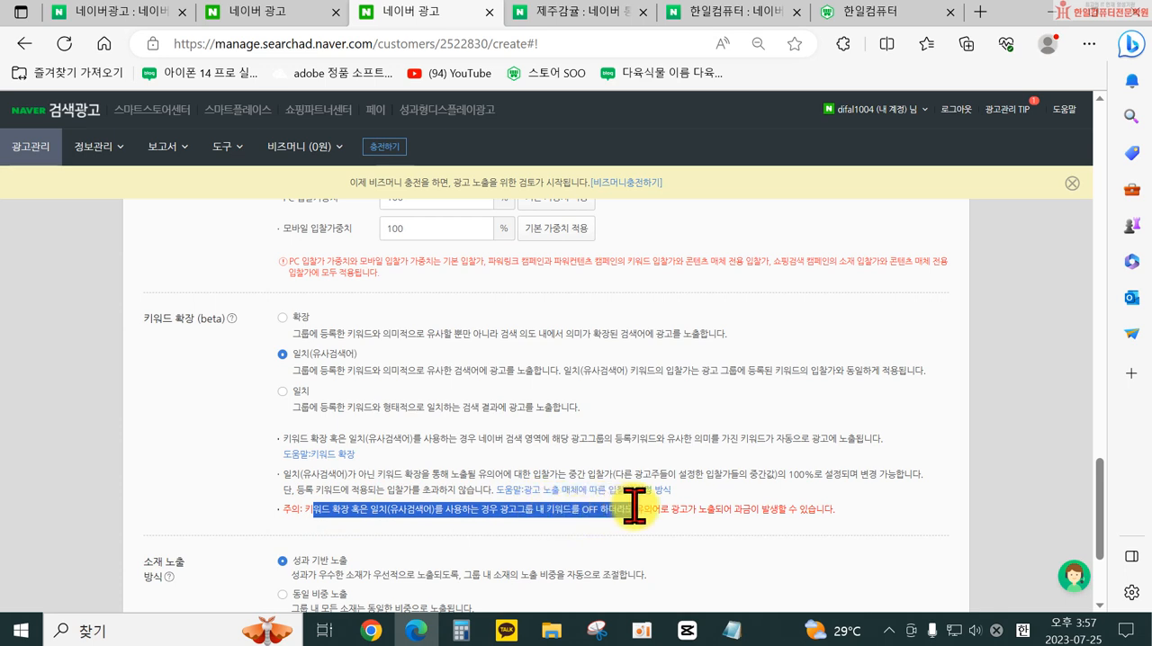
drag(642, 505, 753, 513)
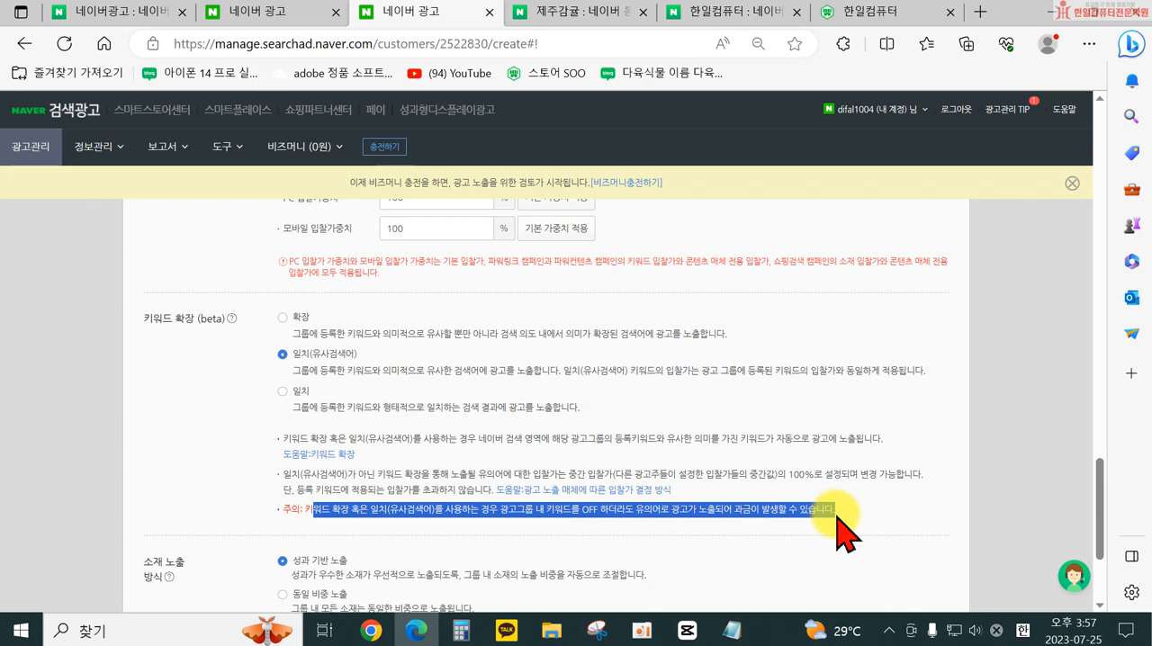
click(284, 392)
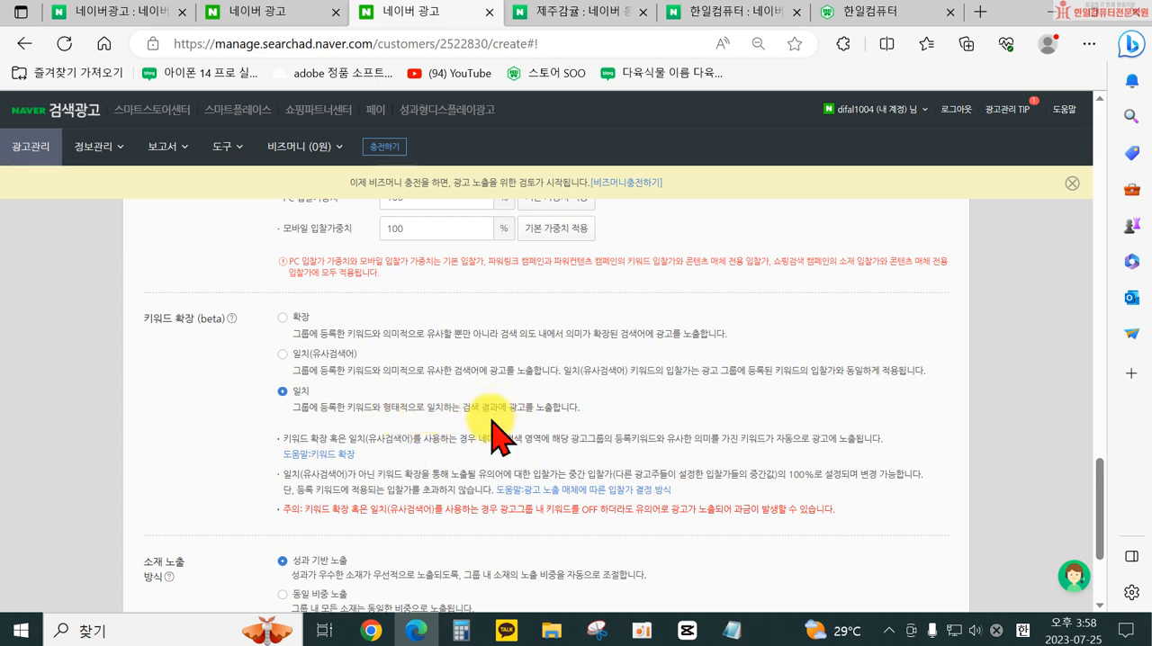
scroll(486, 435, down, 3)
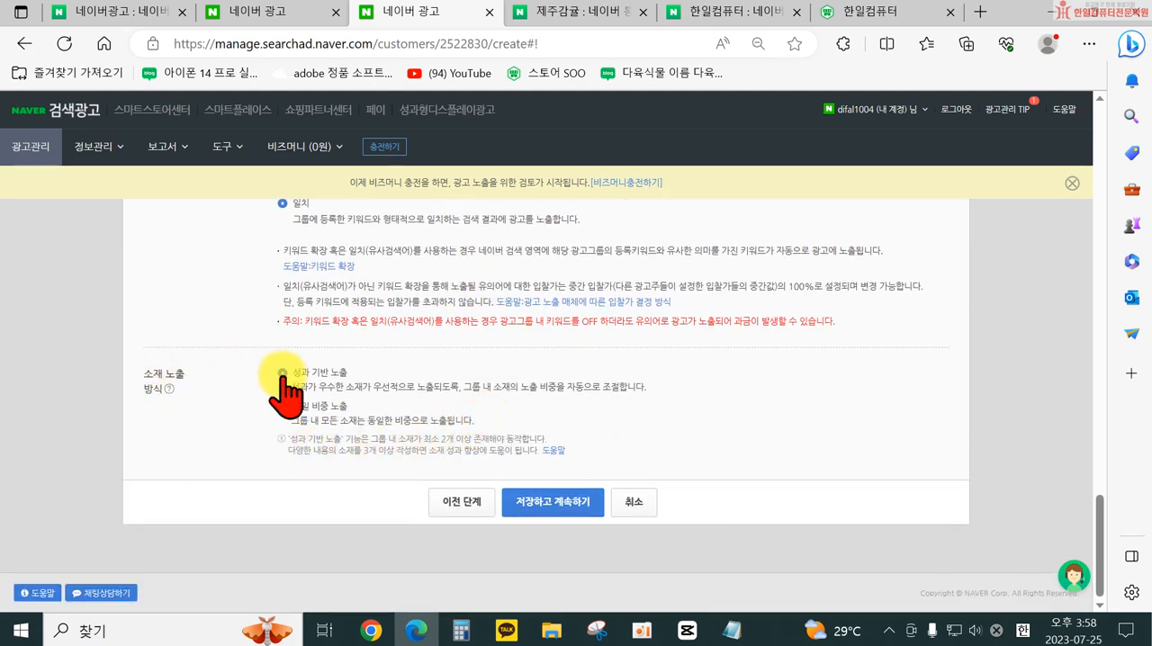
click(567, 504)
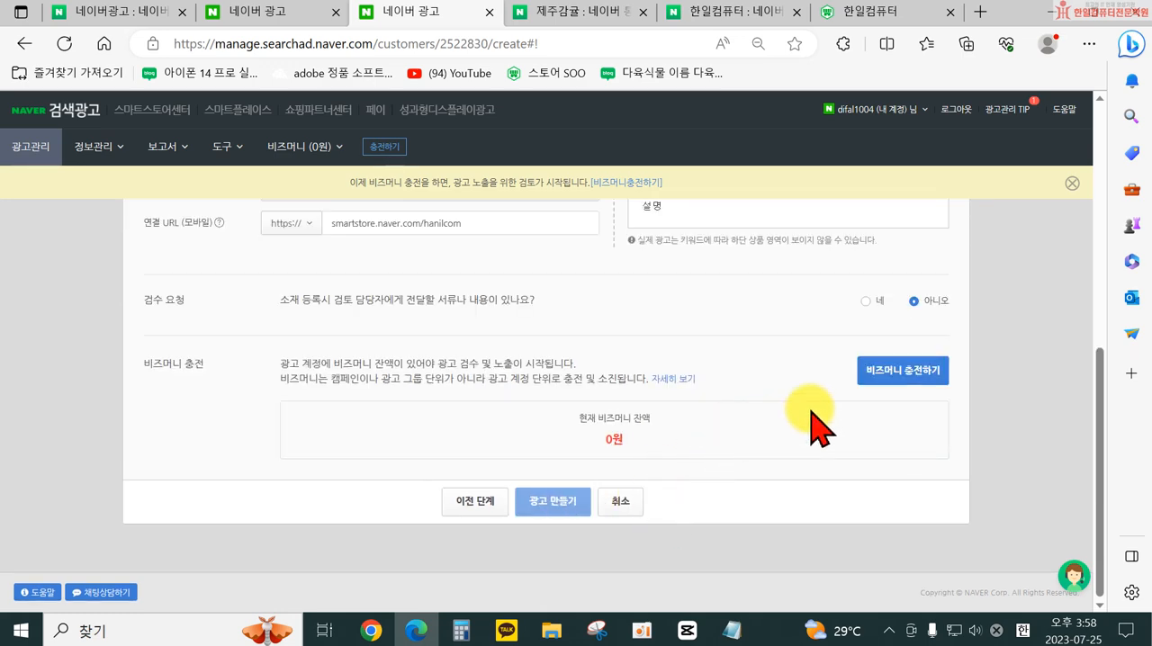
- Look up keyword-based related keywords for 3단우산 in the ad's keyword section
scroll(837, 432, up, 10)
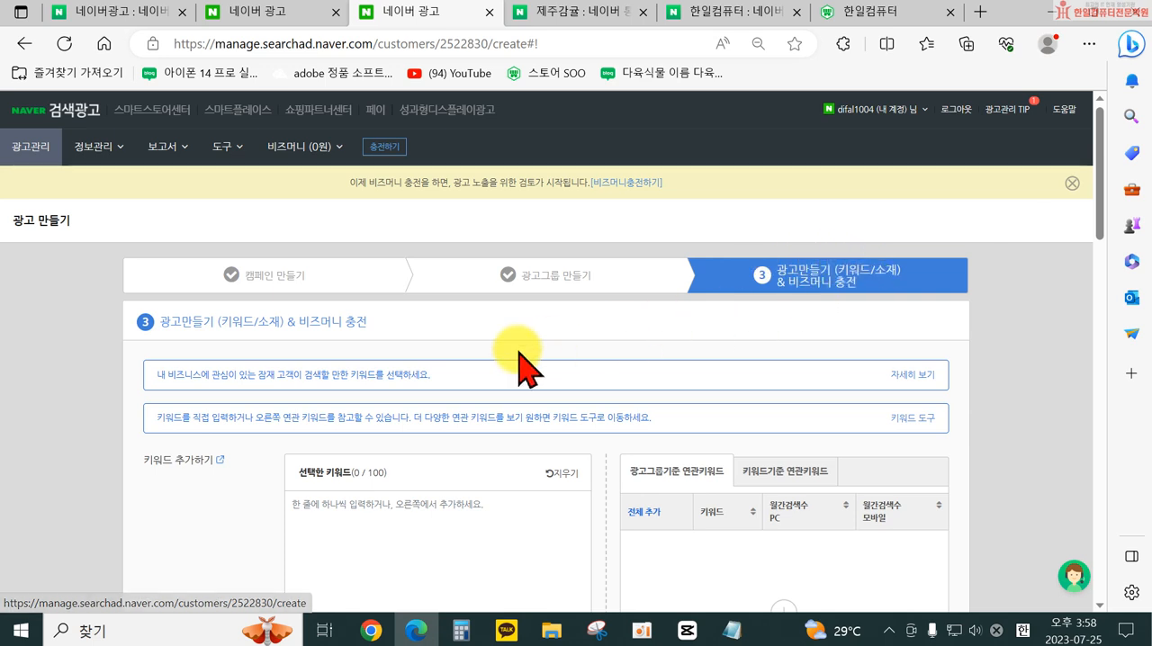
scroll(504, 382, down, 2)
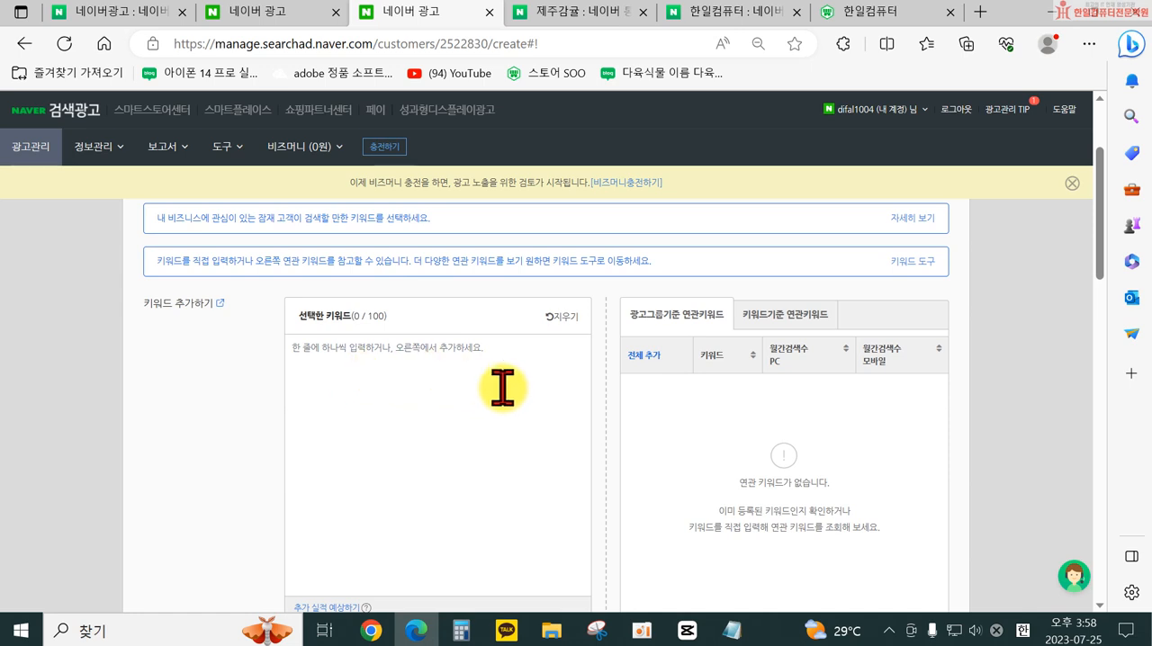
scroll(502, 381, up, 2)
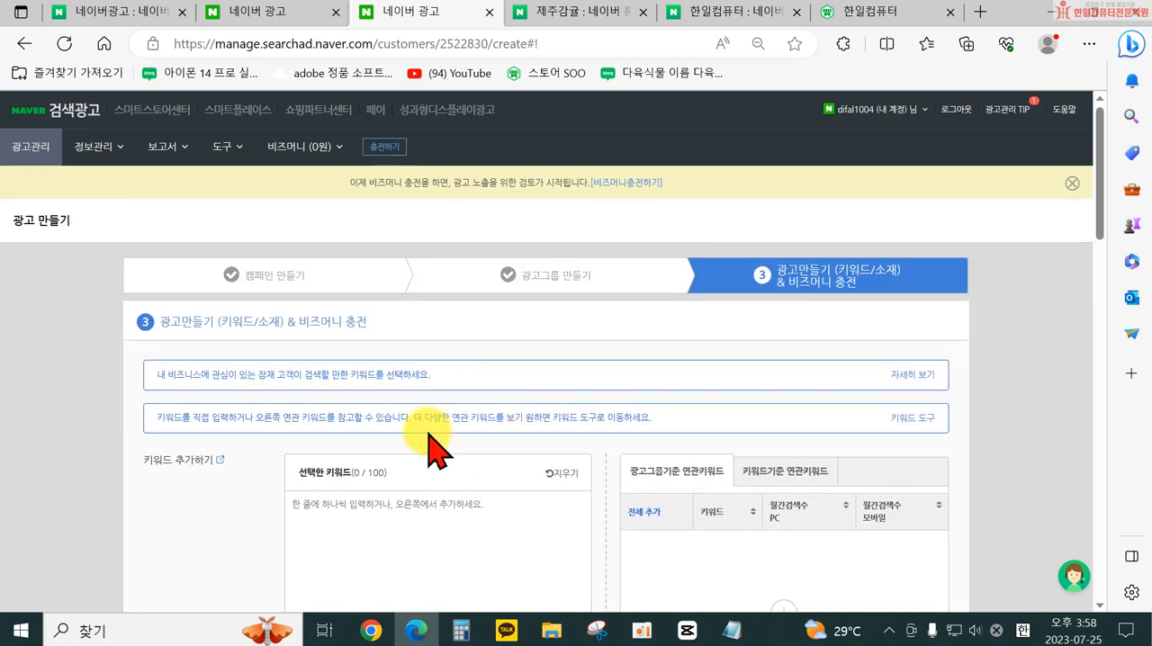
scroll(432, 444, down, 3)
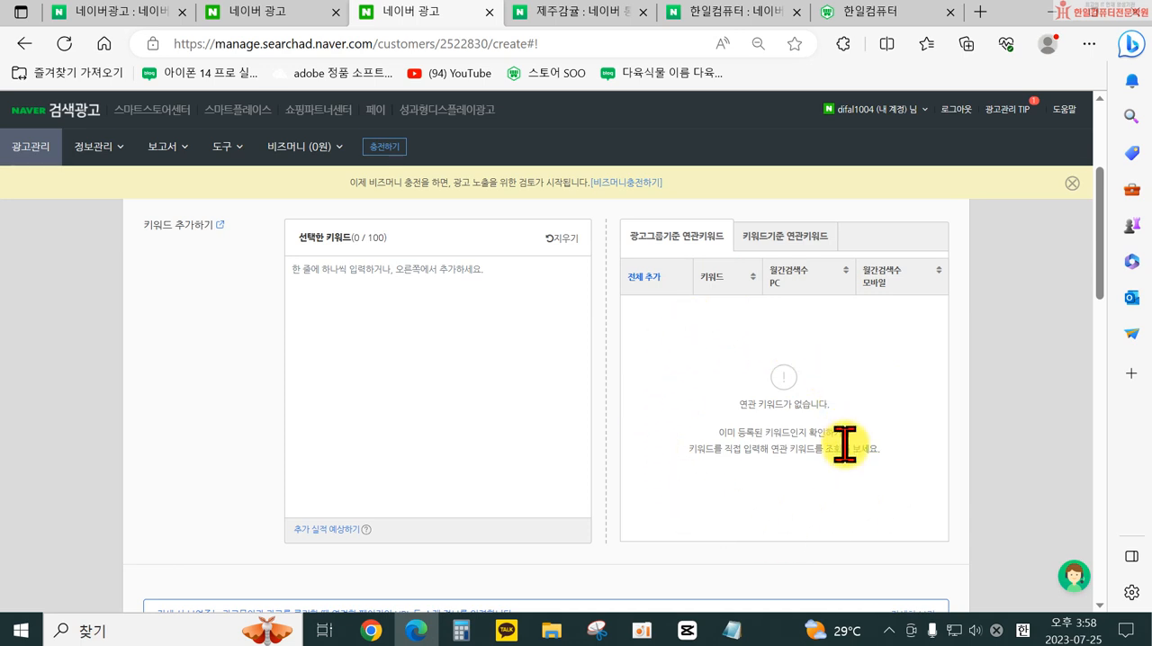
scroll(845, 477, up, 2)
scroll(844, 448, up, 1)
click(788, 474)
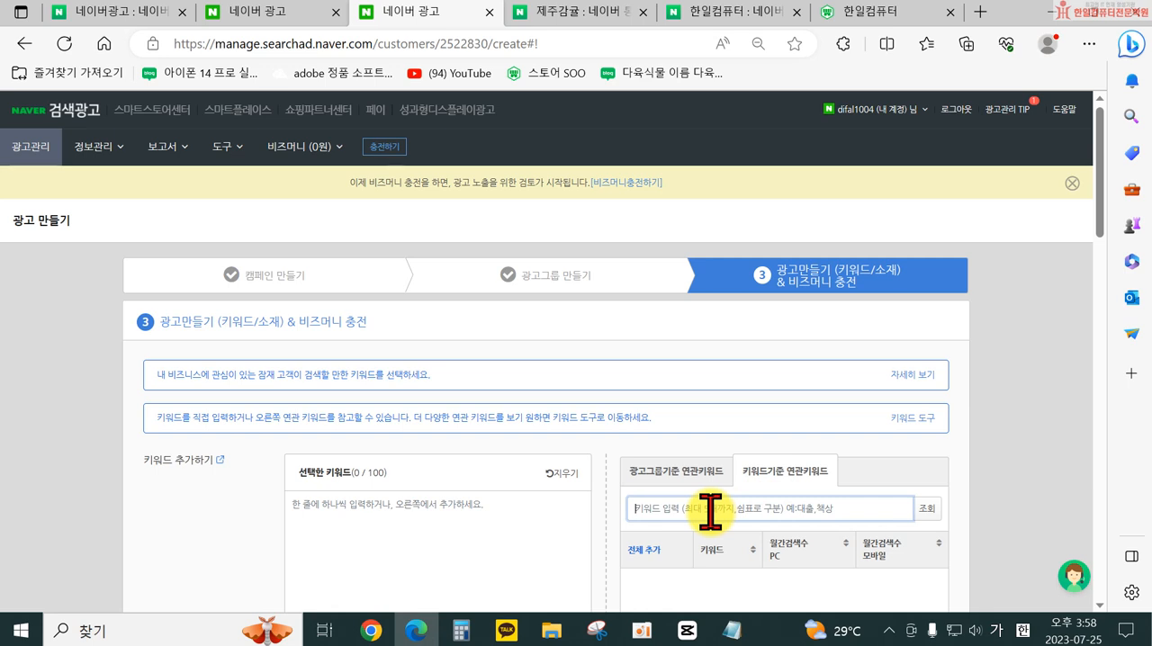
key(BackSpace)
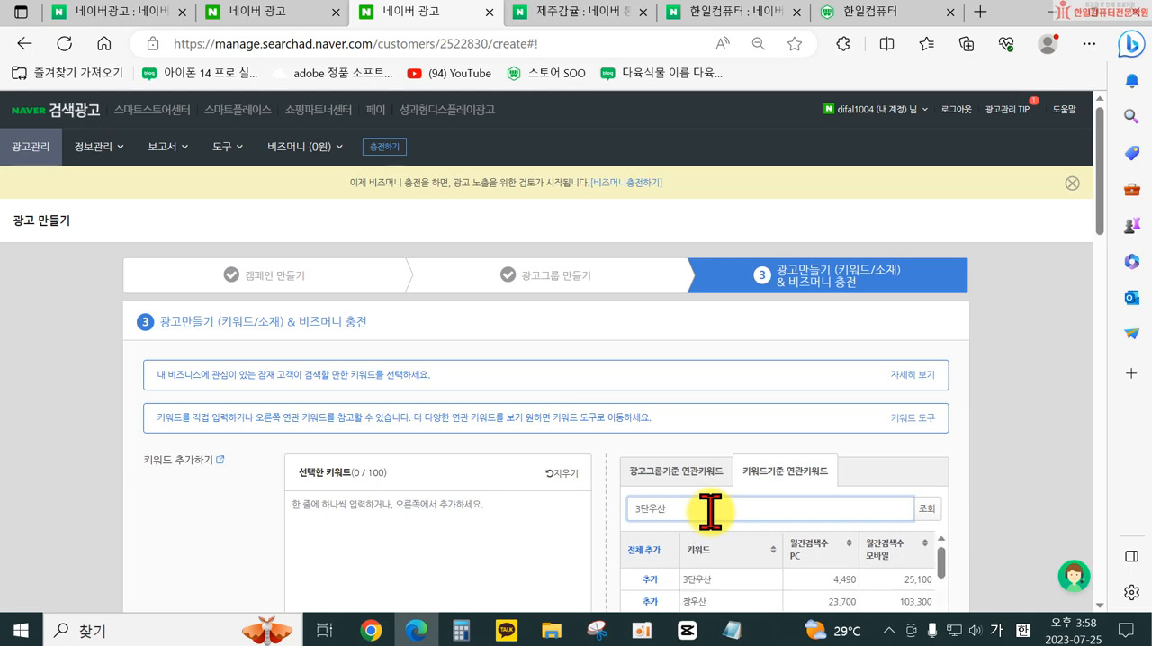
- Add 3단우산, 장우산, 튼튼한3단우산, 3단자동우산 and 3단접이식우산 to the selected keywords
scroll(938, 455, down, 3)
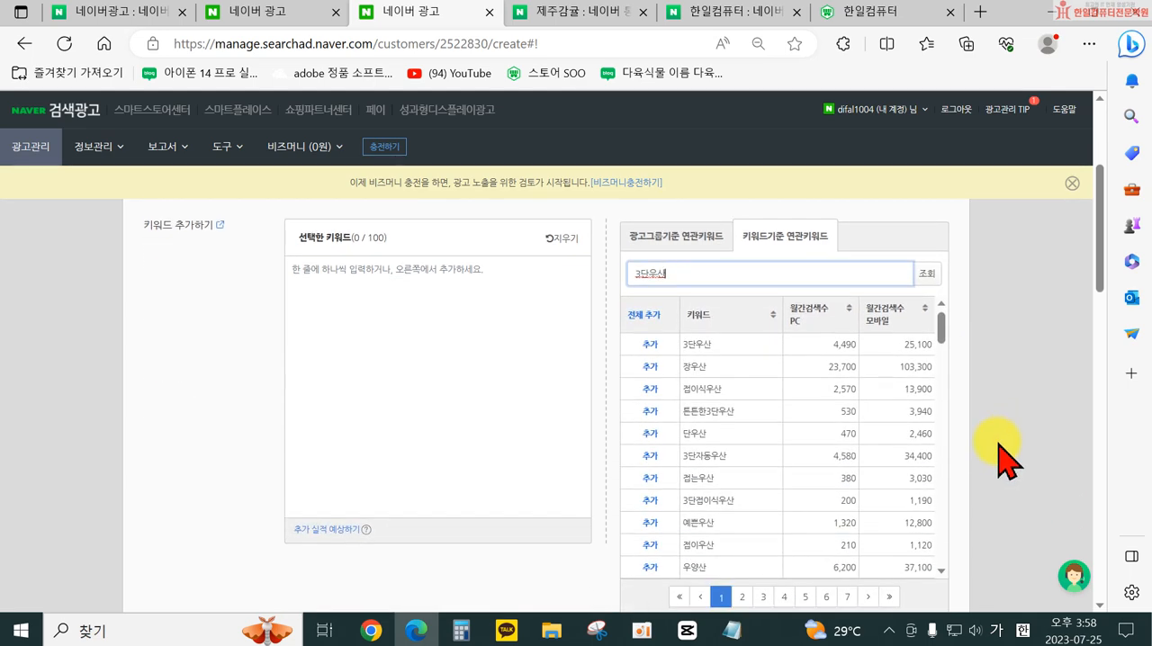
click(649, 345)
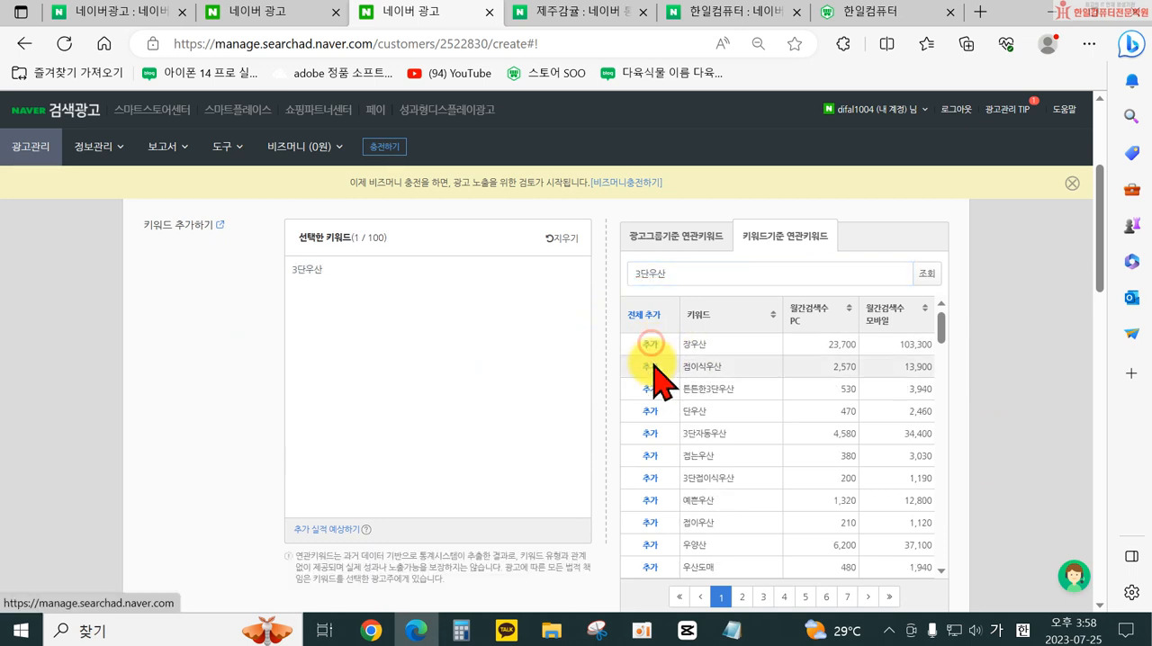
click(649, 344)
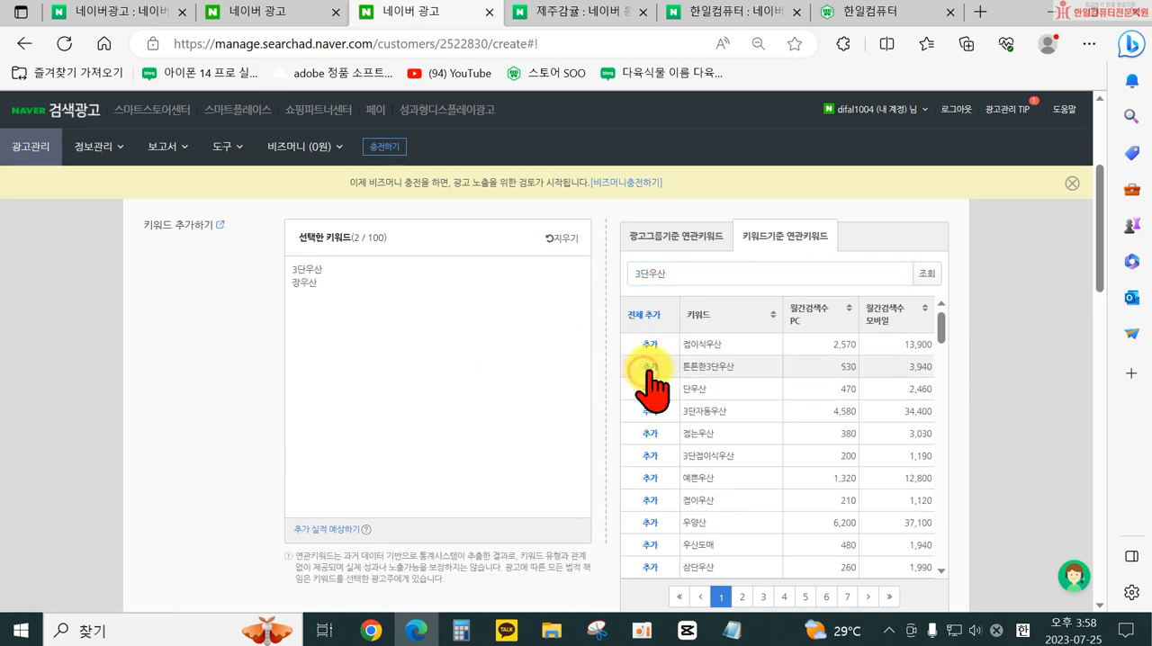
click(649, 366)
click(646, 389)
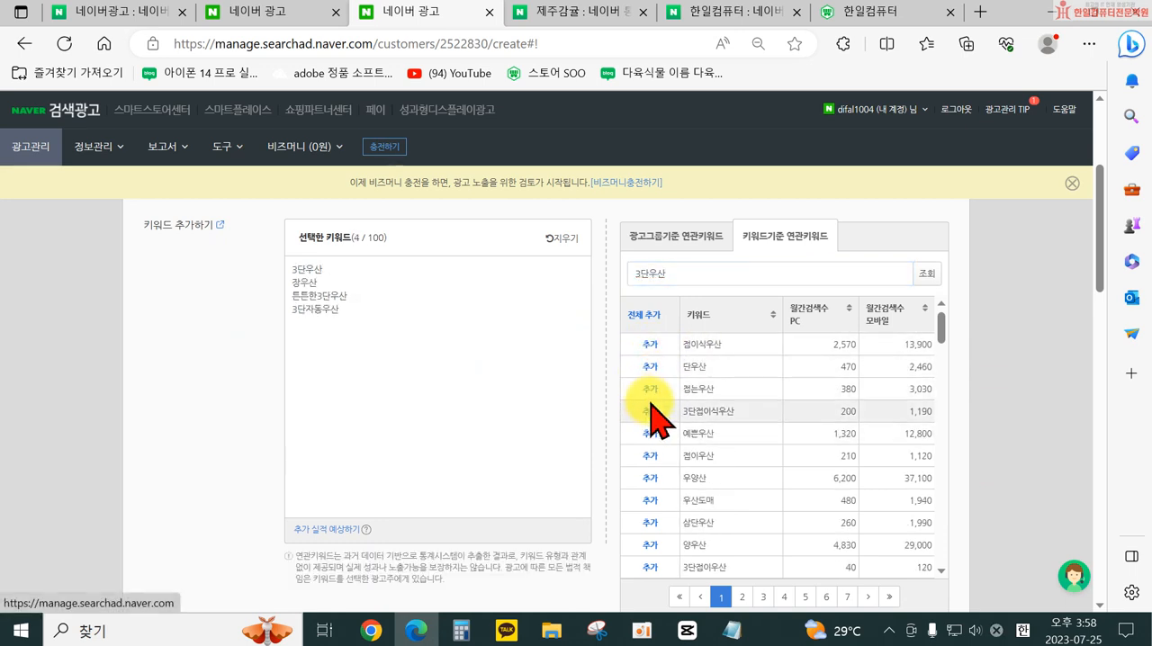
click(646, 412)
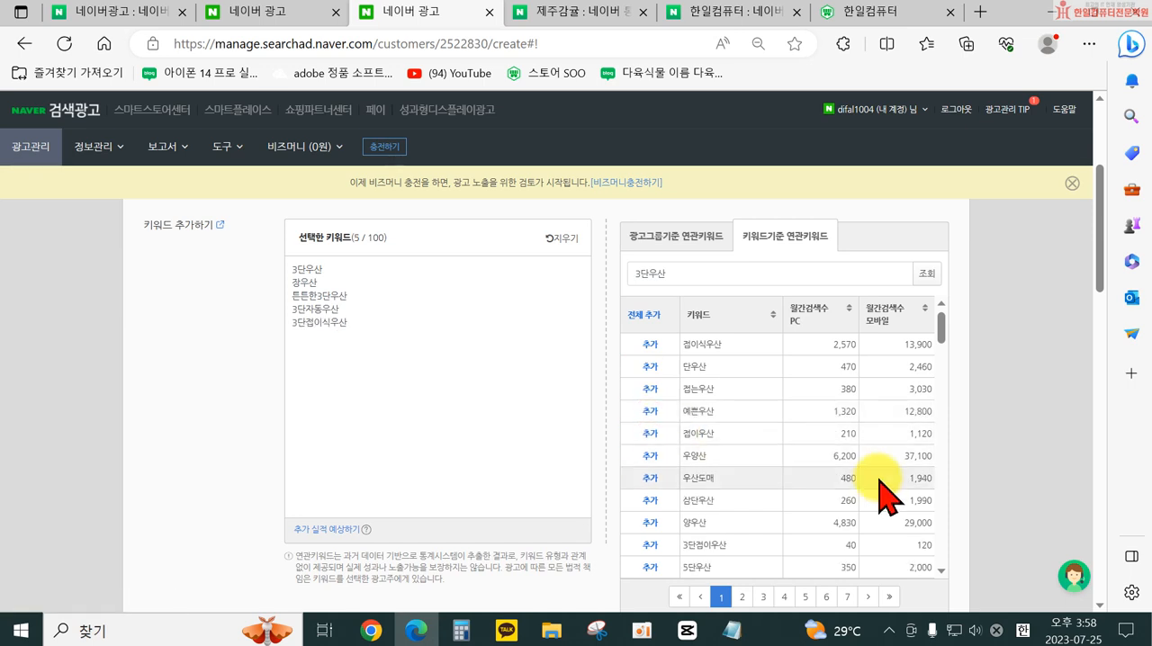
- Examine the remaining related keywords with their monthly search volumes and the ad creative section below them
scroll(835, 450, down, 4)
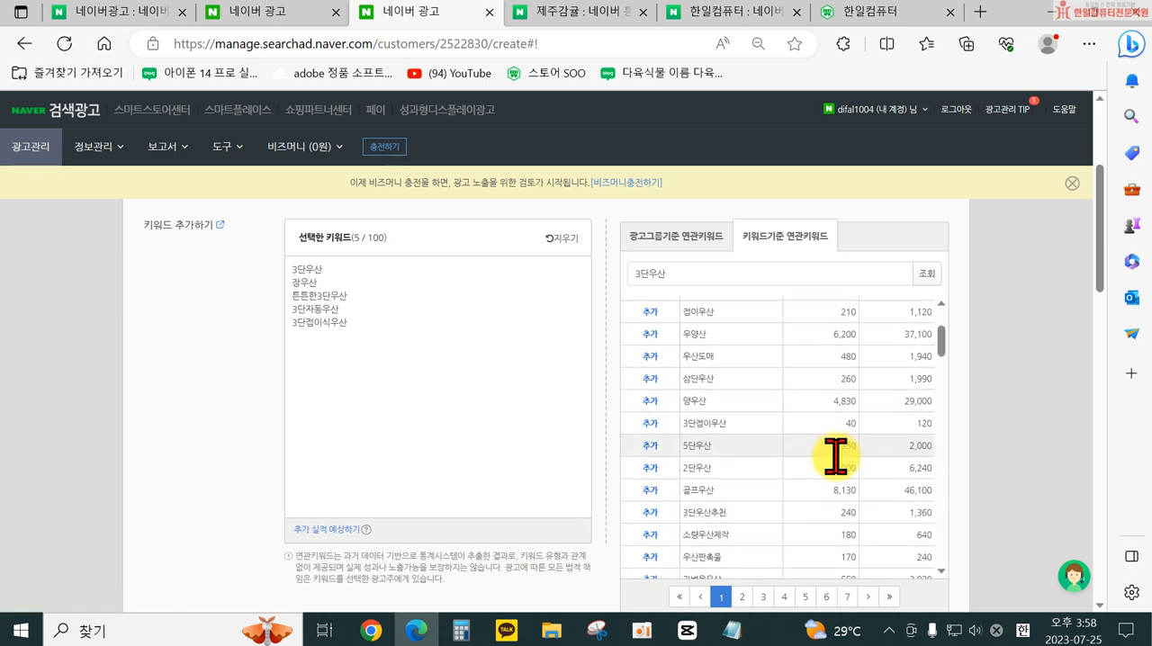
scroll(836, 463, down, 10)
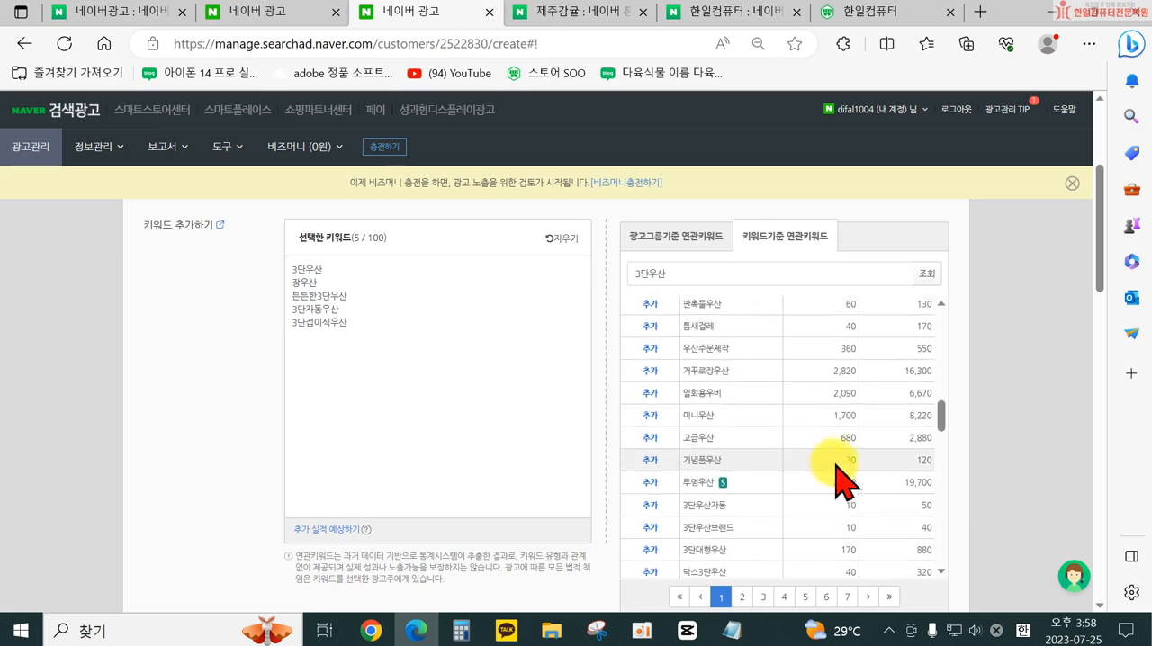
scroll(720, 356, up, 6)
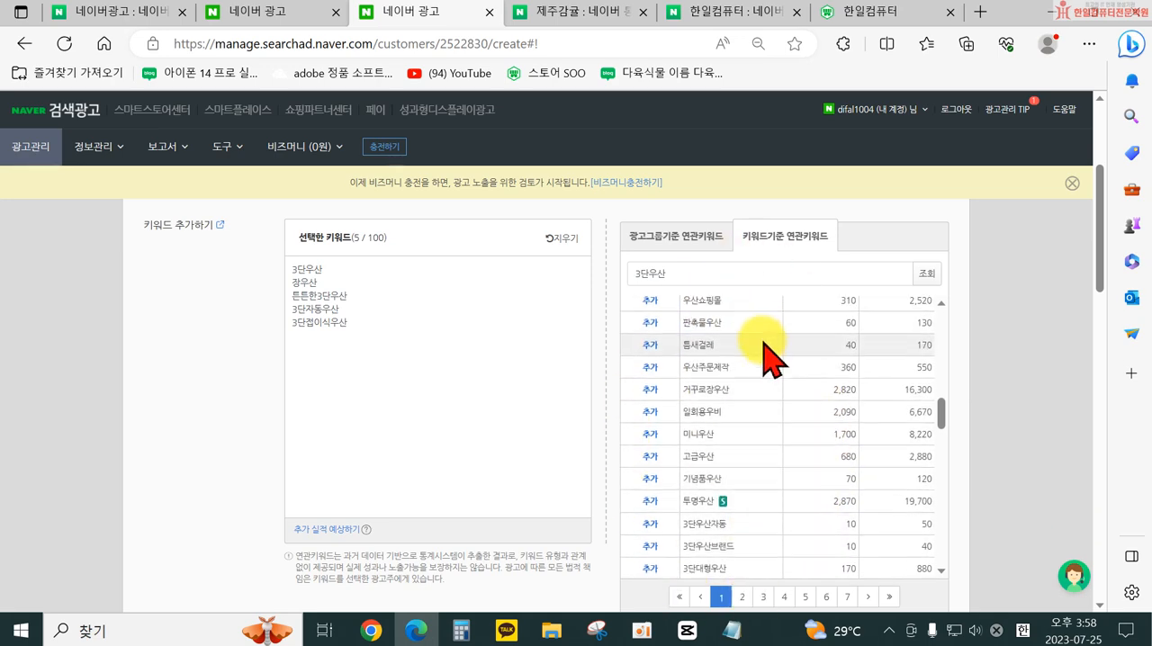
scroll(615, 351, up, 2)
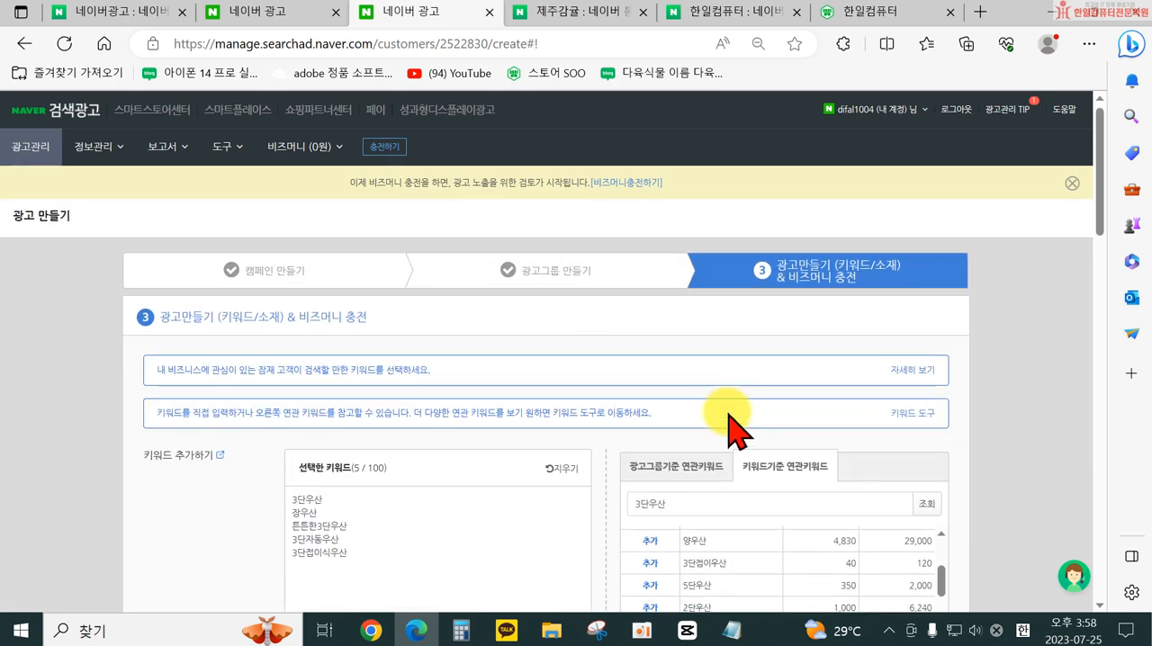
scroll(733, 411, down, 2)
scroll(874, 425, down, 3)
scroll(1024, 501, down, 4)
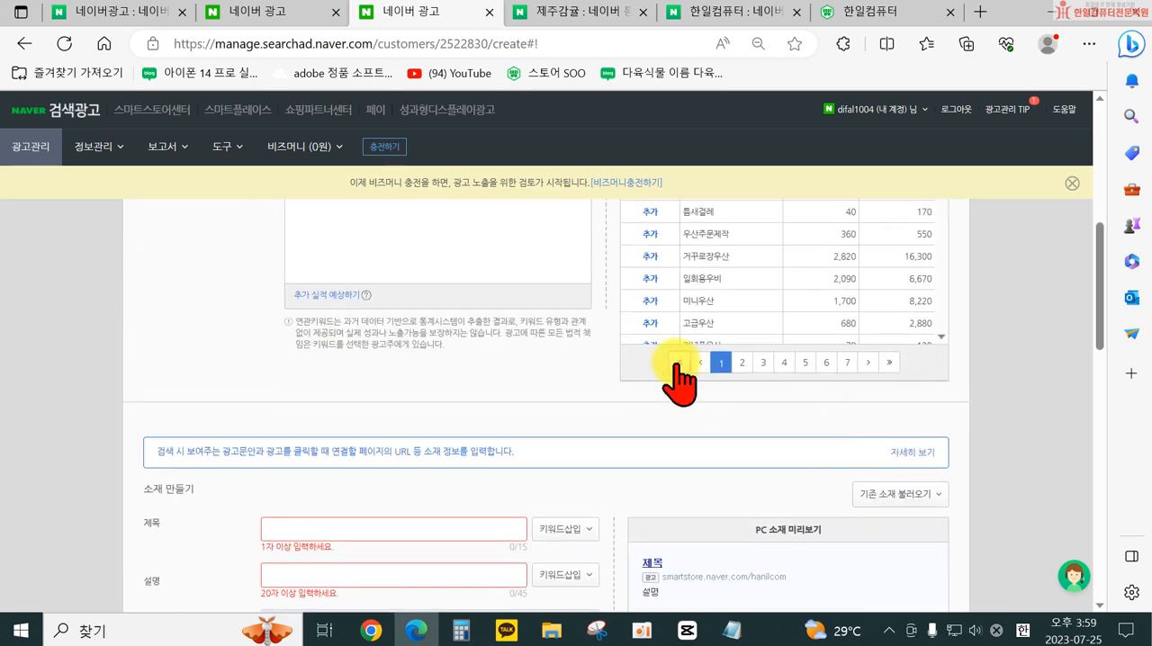
scroll(682, 377, up, 3)
scroll(655, 369, up, 1)
scroll(661, 430, up, 5)
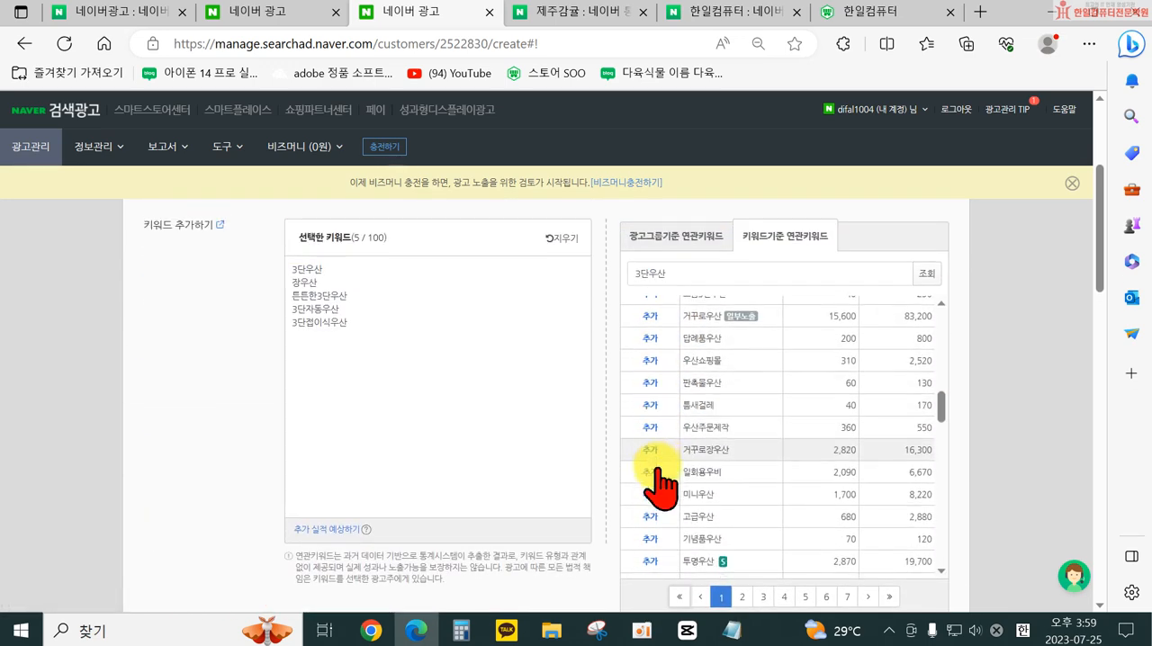
scroll(558, 342, up, 3)
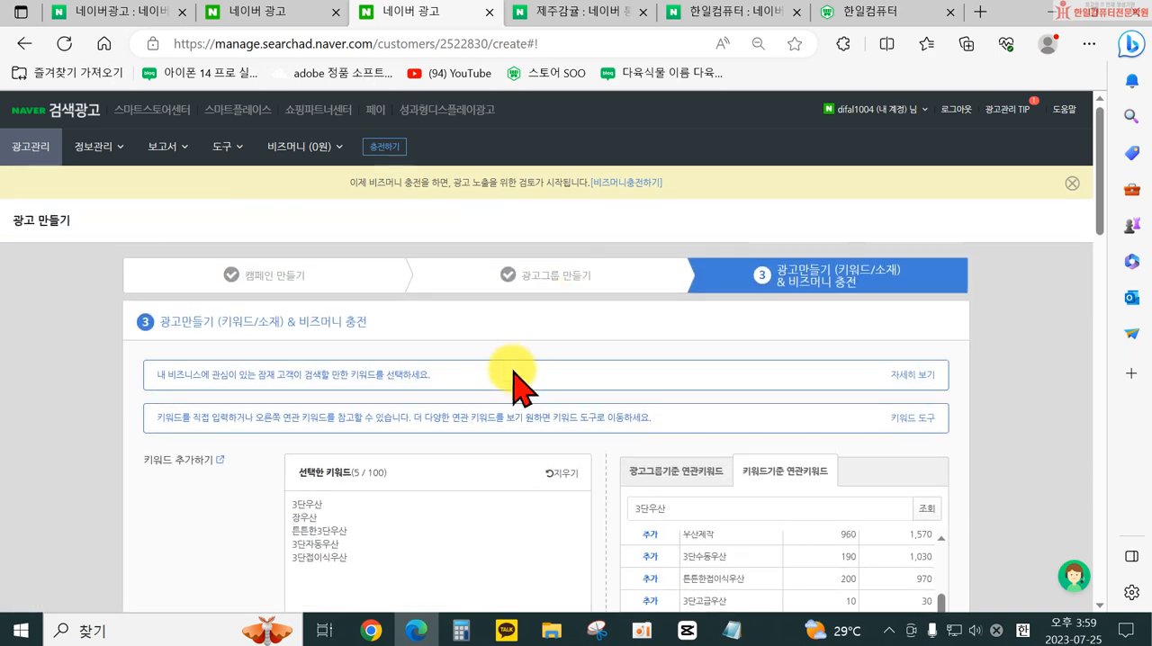
- Find 완전자동우산 among the keyword-based related keywords for 3단우산 and add it to the selected keywords
scroll(495, 509, down, 2)
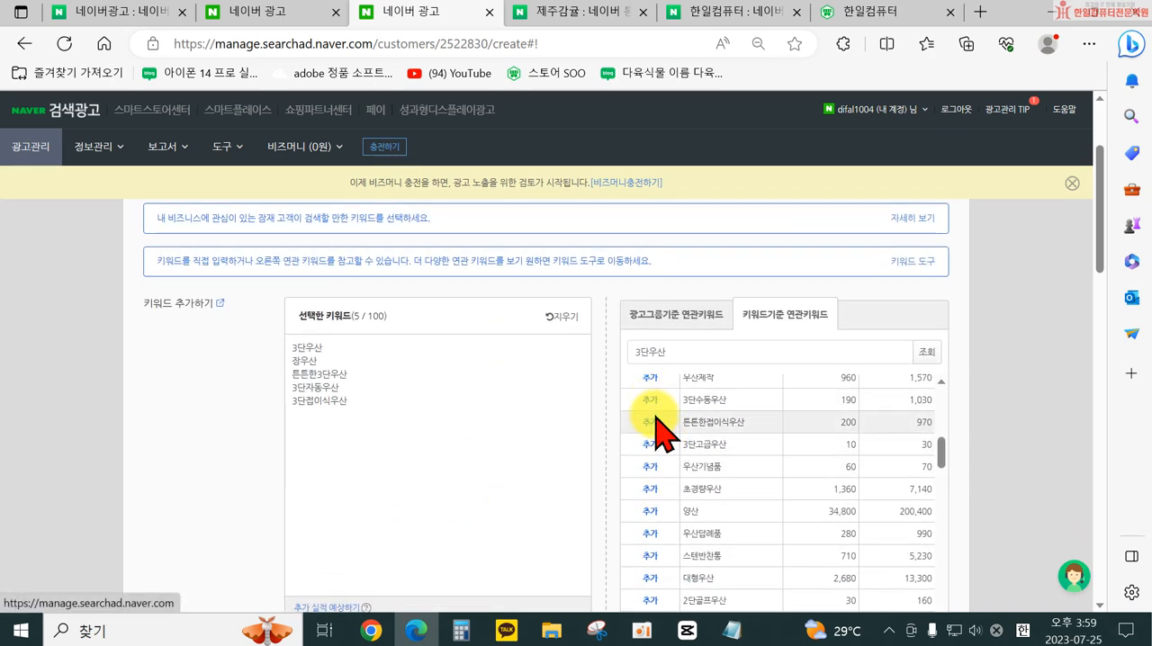
scroll(656, 470, down, 2)
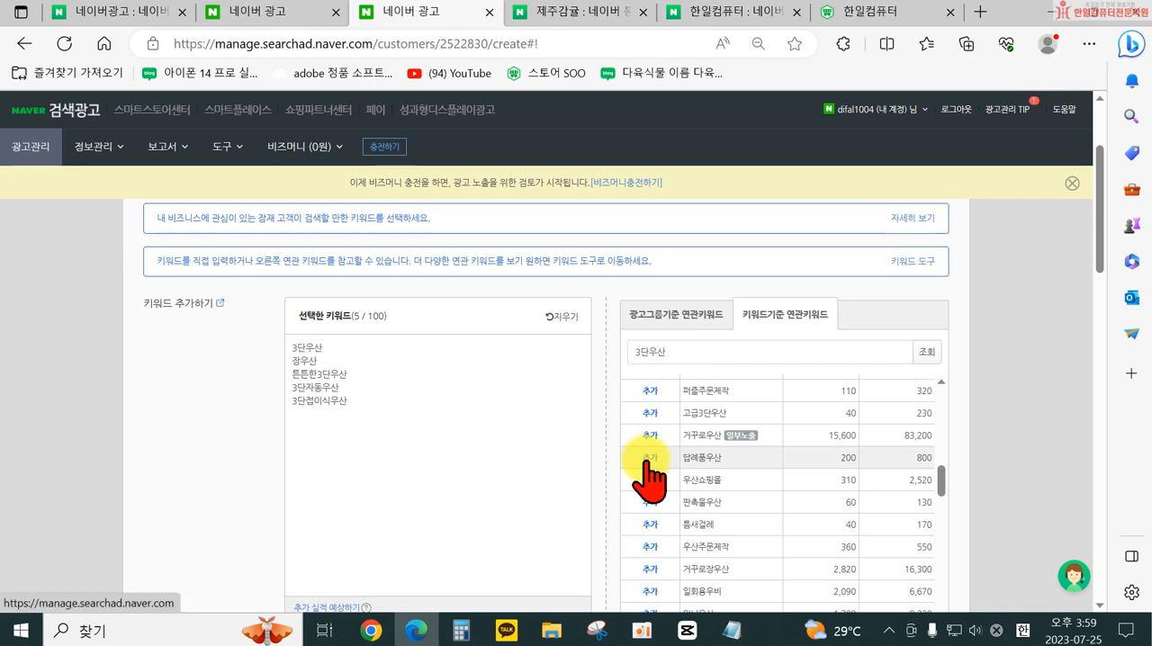
scroll(649, 462, down, 5)
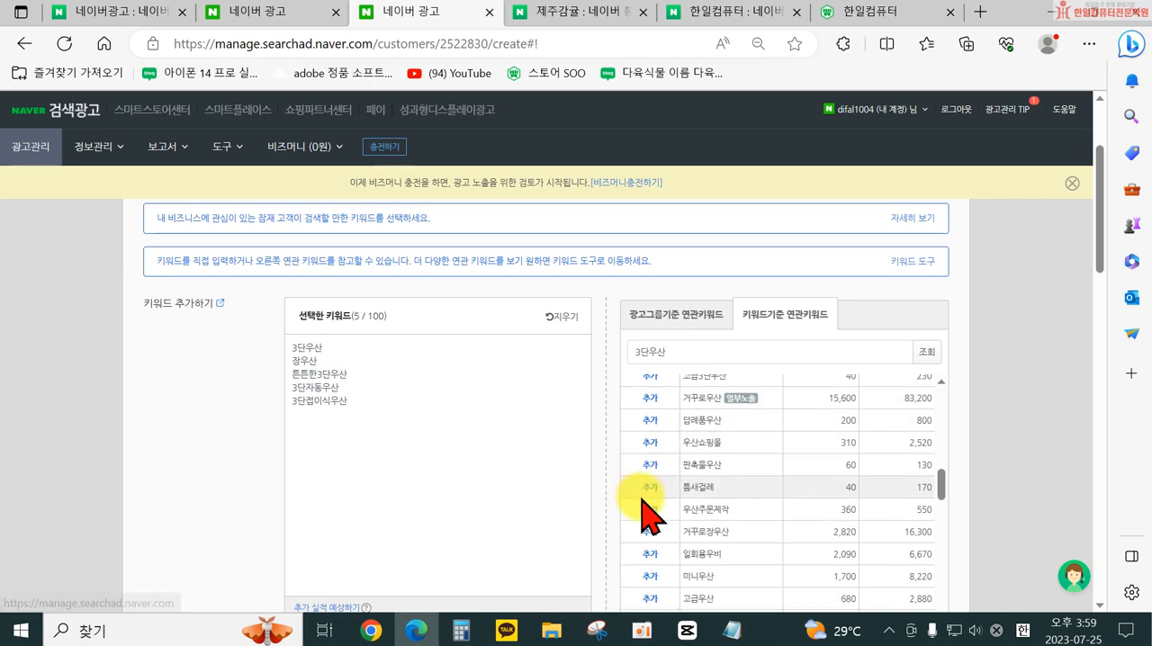
scroll(666, 513, down, 10)
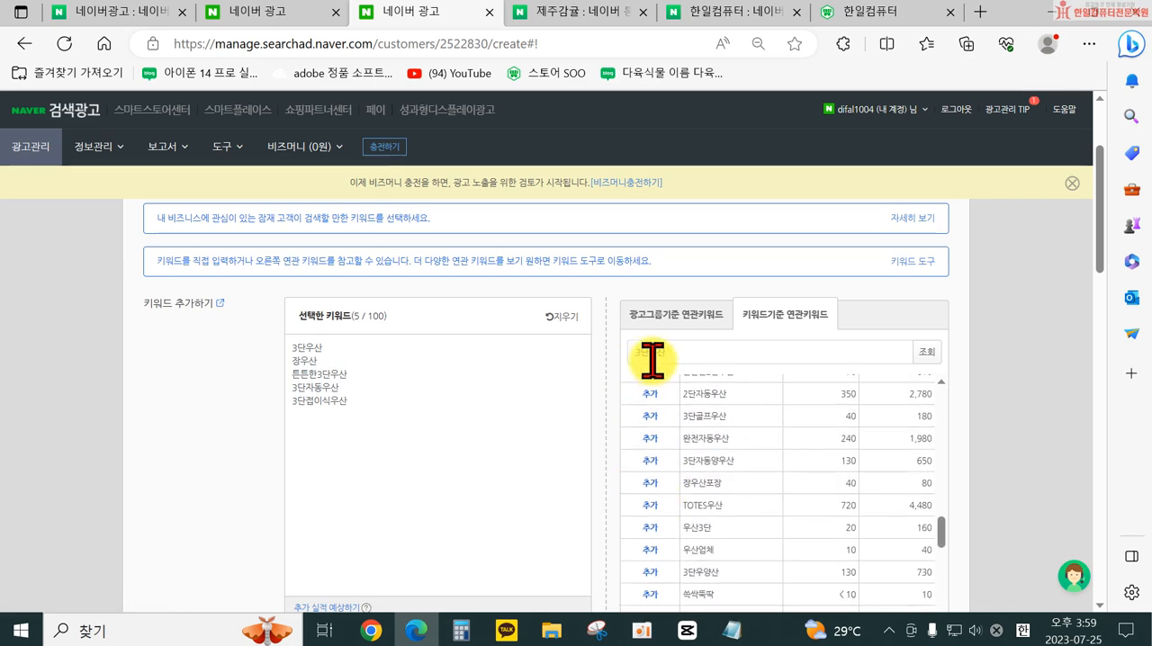
scroll(679, 461, up, 5)
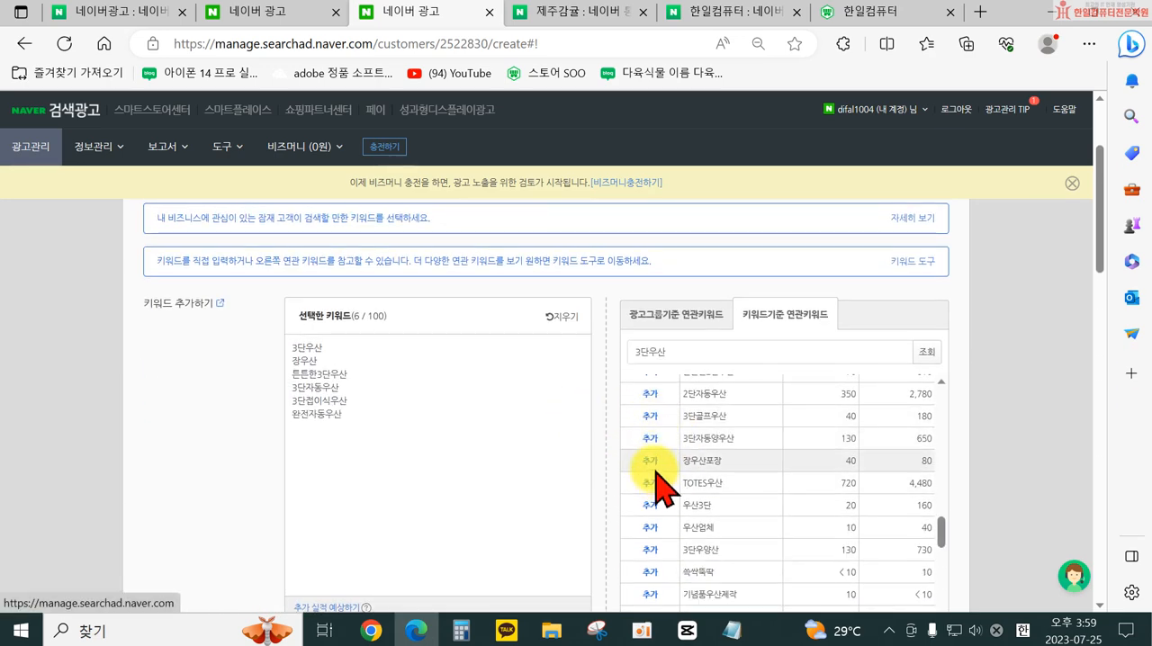
- Review the related keywords with their monthly search volumes and add the whole list to the selected keywords
scroll(761, 450, up, 6)
scroll(944, 452, up, 5)
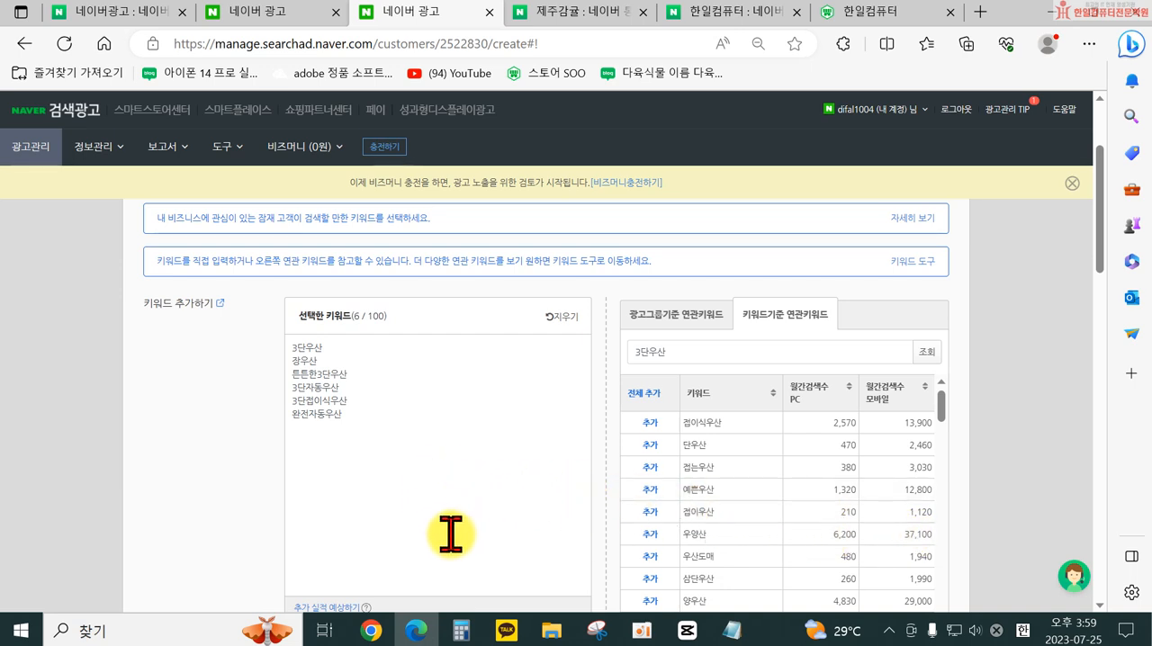
scroll(450, 534, down, 2)
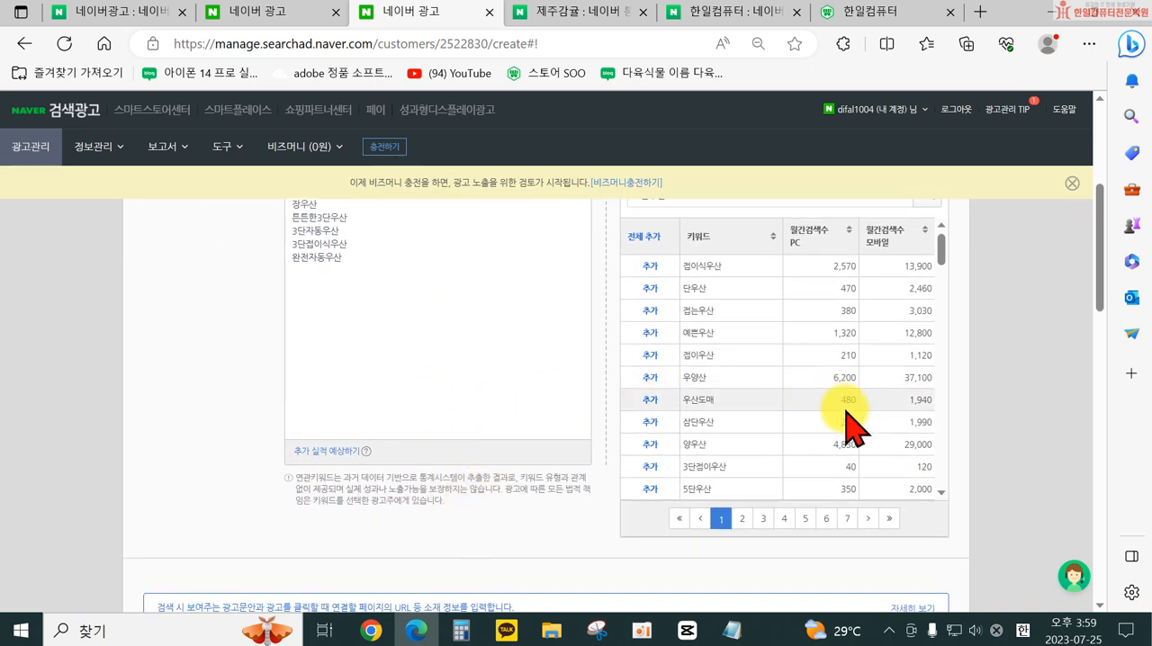
scroll(850, 391, down, 3)
scroll(851, 387, down, 8)
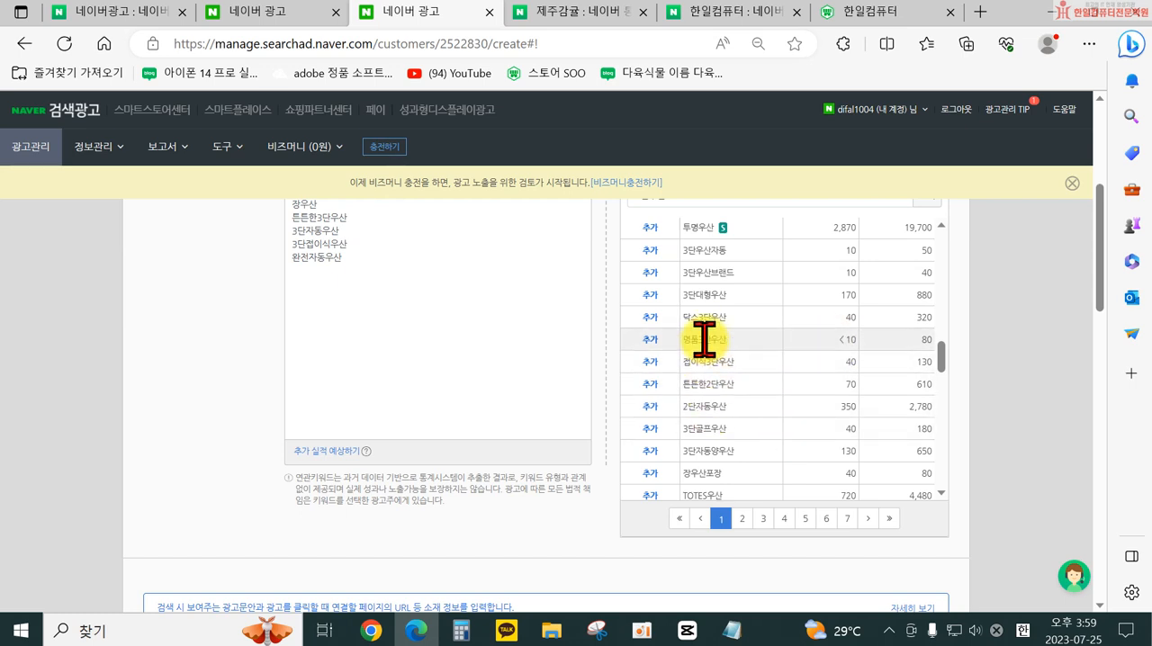
scroll(723, 387, up, 1)
scroll(723, 387, up, 5)
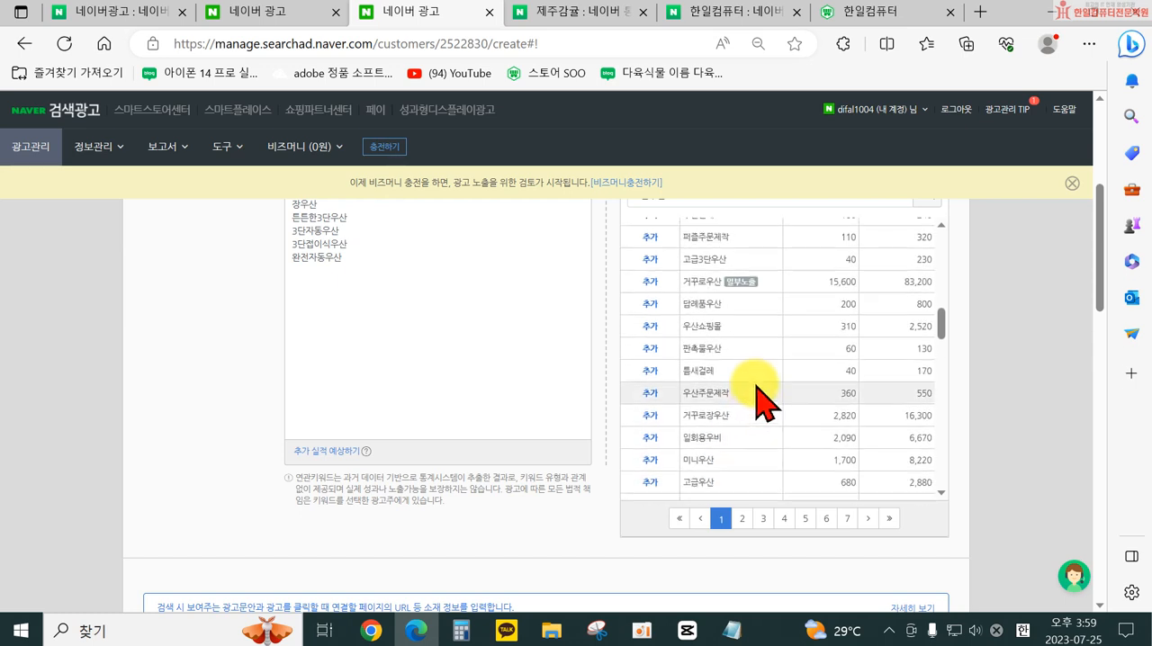
scroll(818, 420, up, 6)
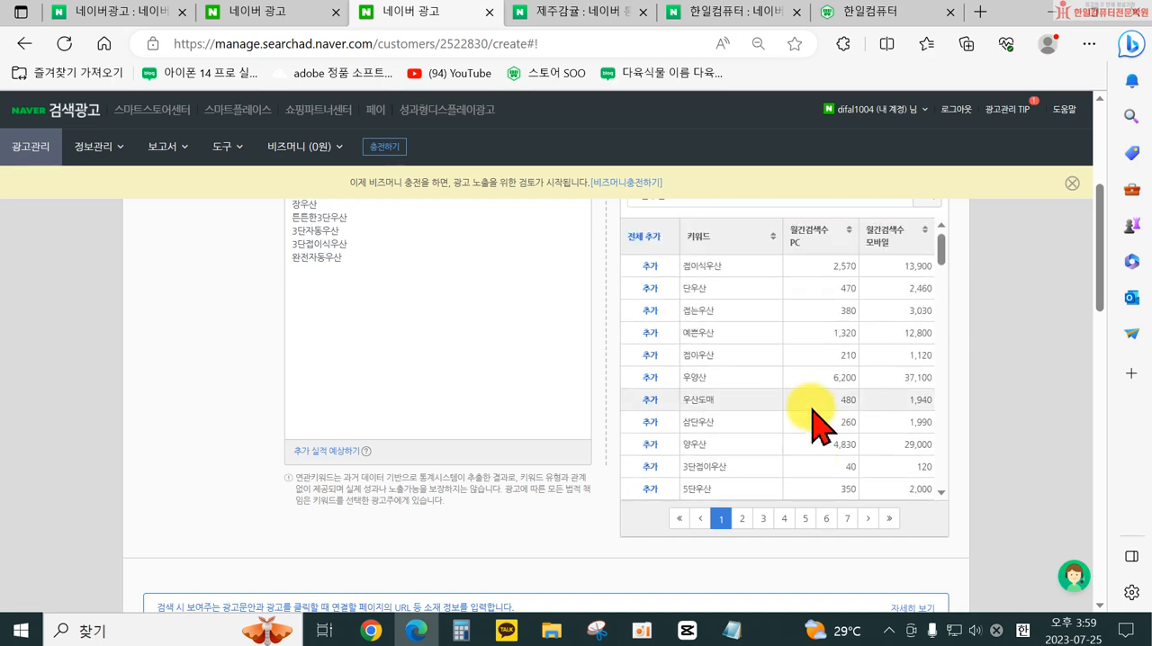
scroll(812, 420, up, 3)
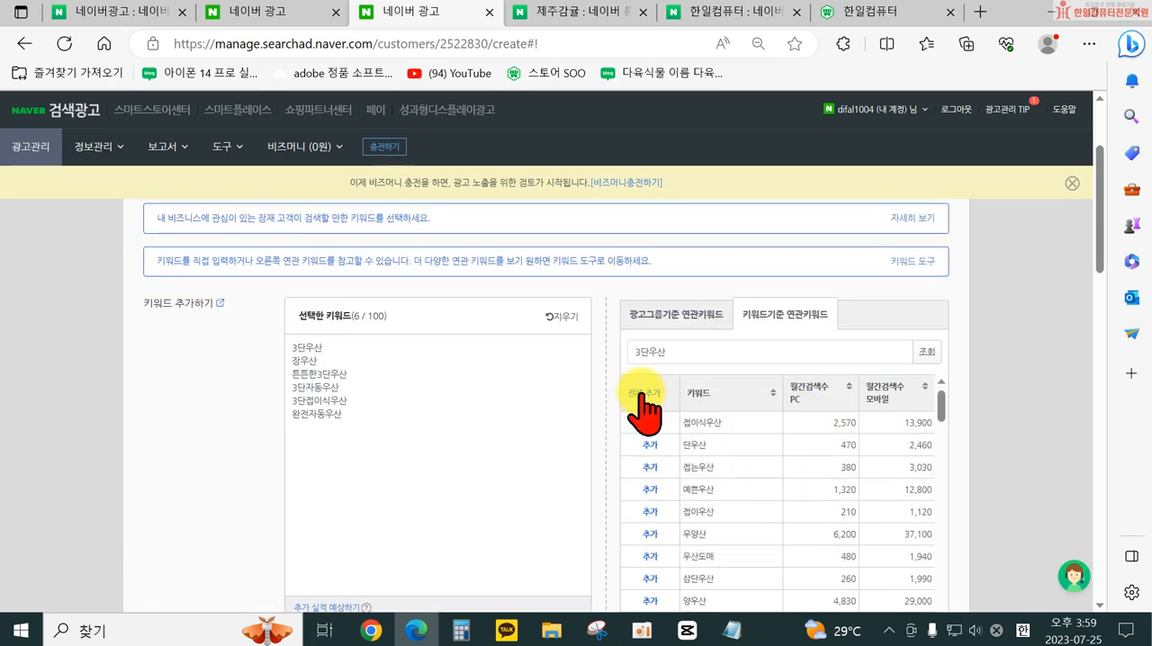
click(644, 394)
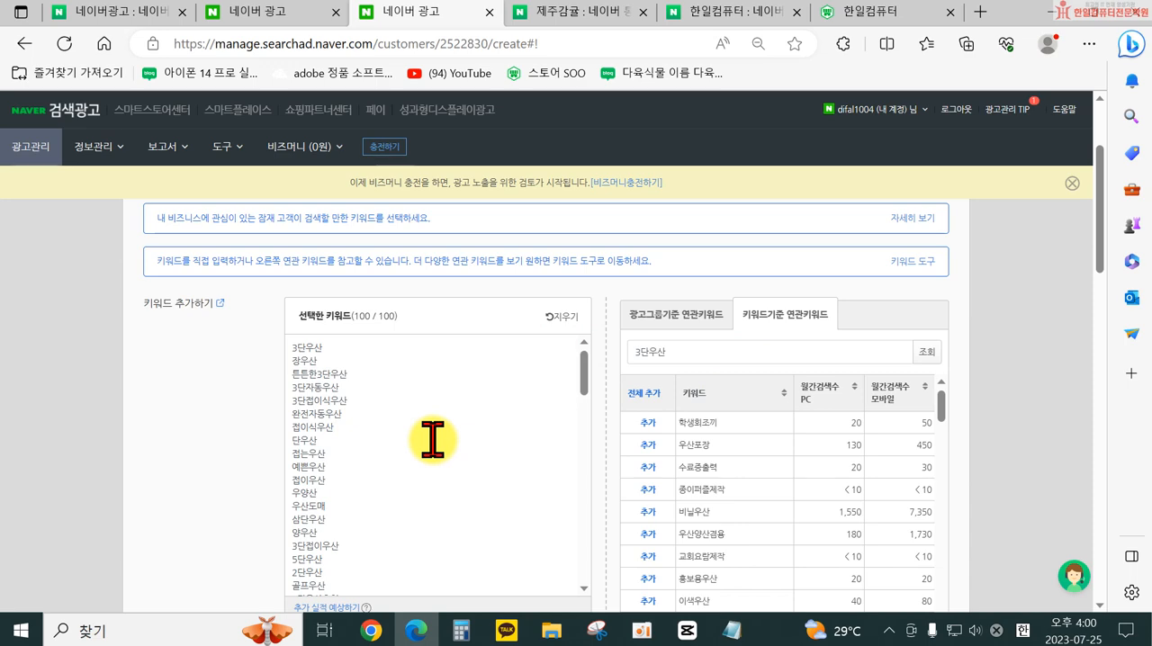
- Check the 제주감귤 파워링크 ads for reference and enter 파스텔 3단 초경량 우산 as the ad creative's 제목
scroll(432, 440, down, 5)
scroll(226, 476, down, 10)
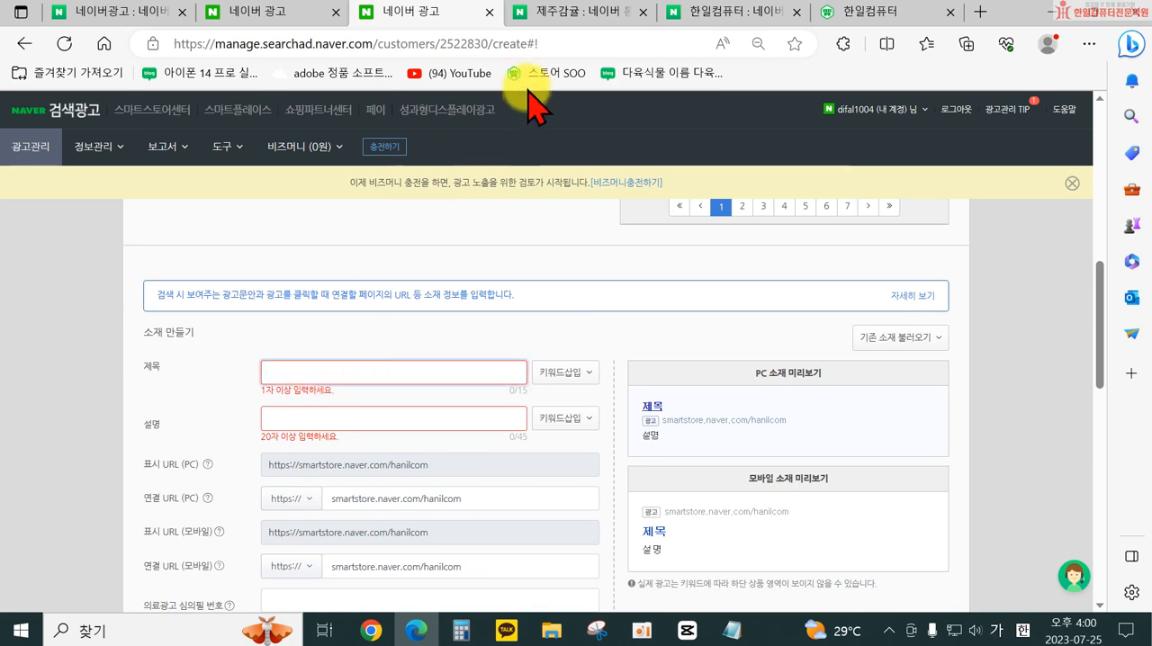
click(576, 24)
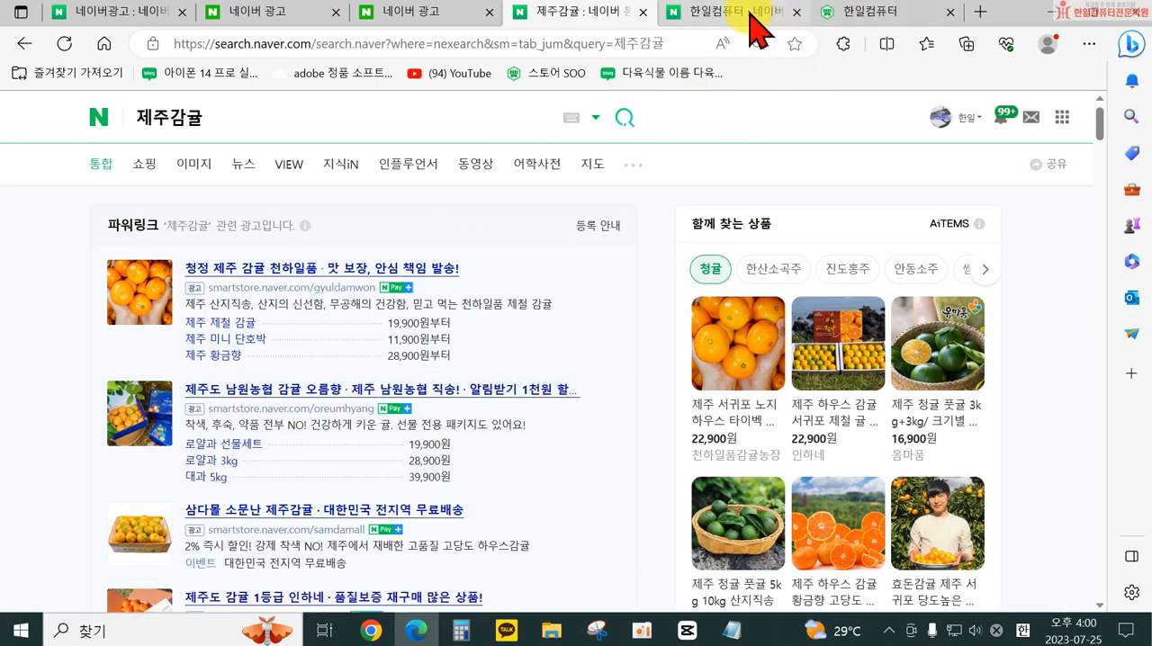
click(423, 12)
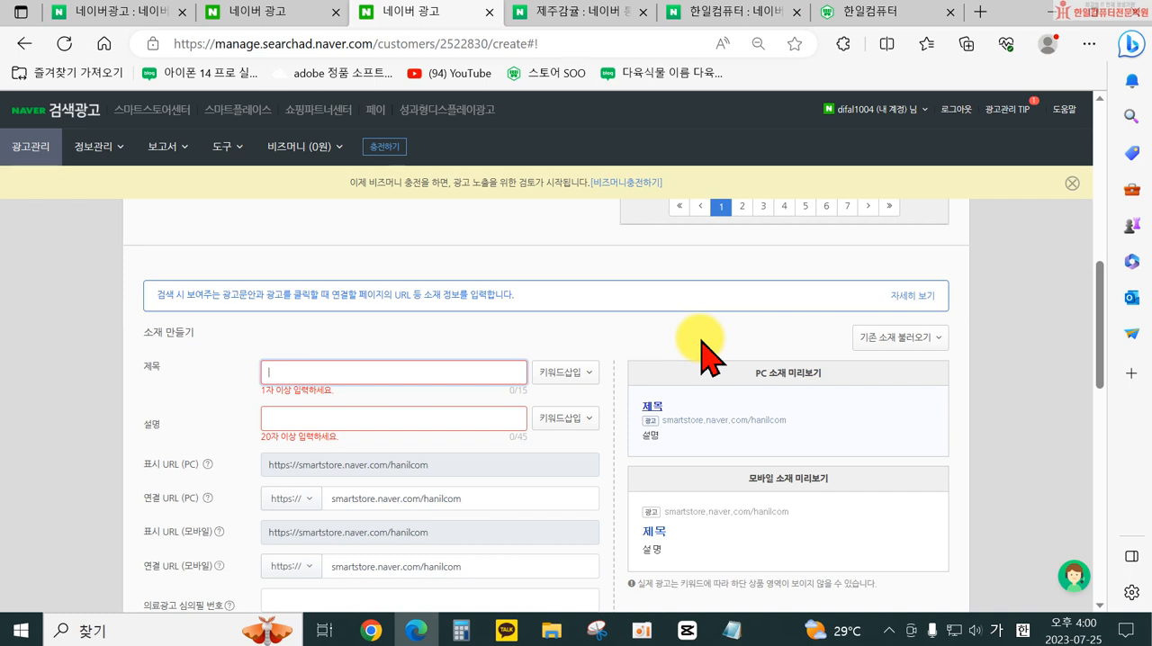
text(젯)
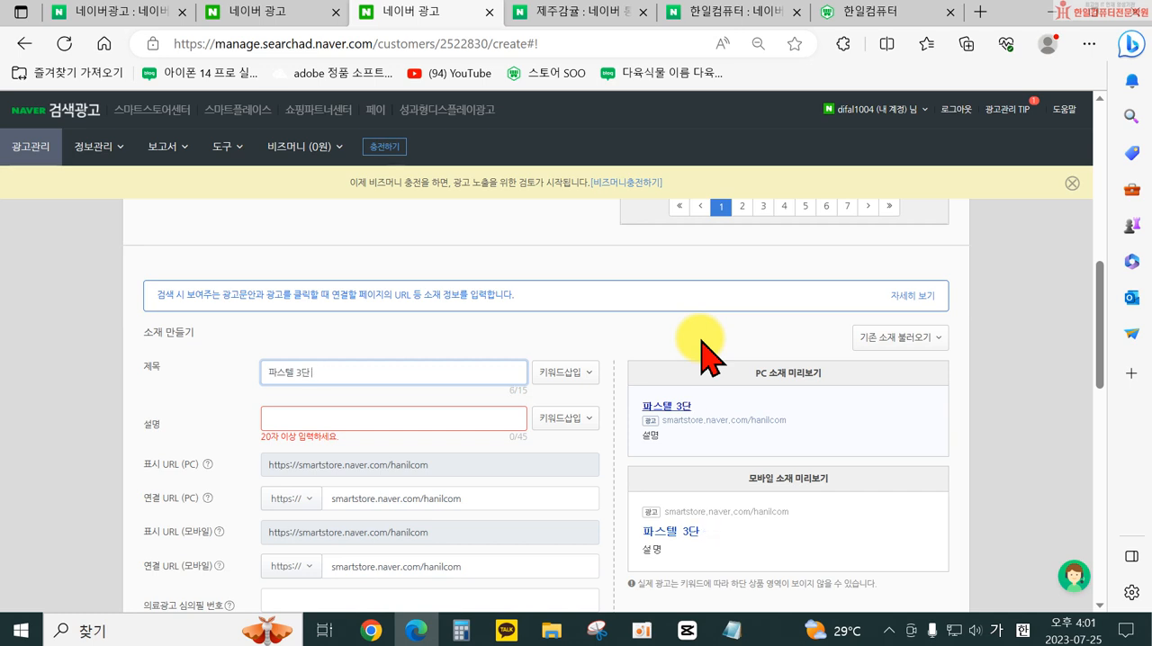
text(산)
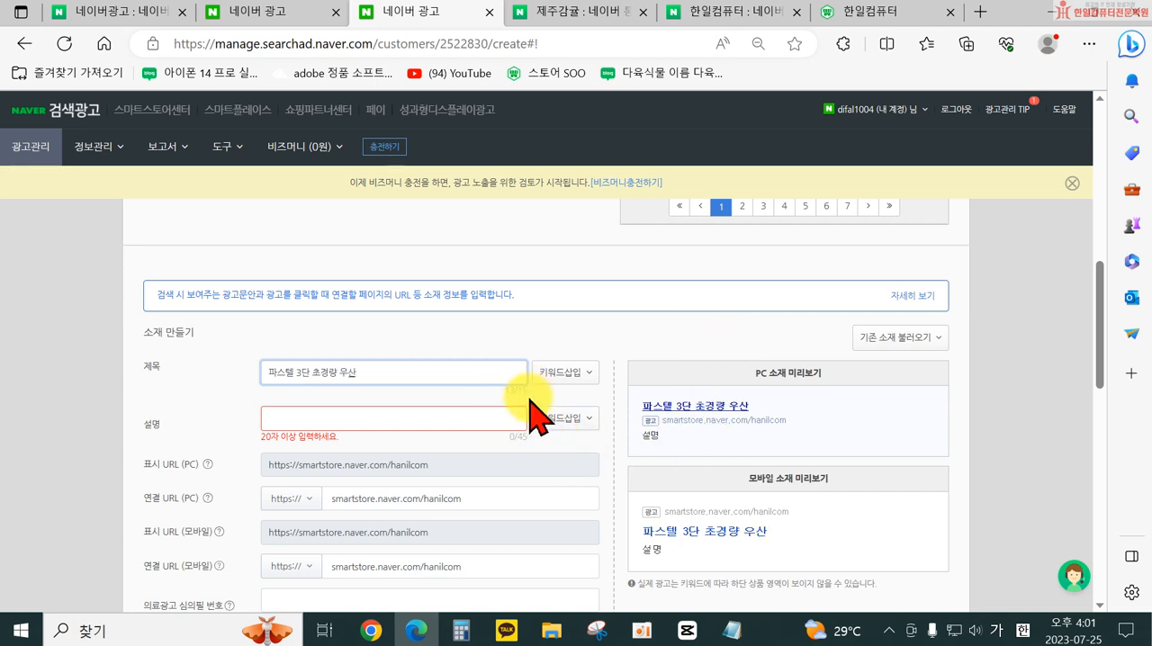
- Examine how the titles of the 파워링크 ads in the 제주감귤 search results are worded, and return to the ad creative form
click(591, 17)
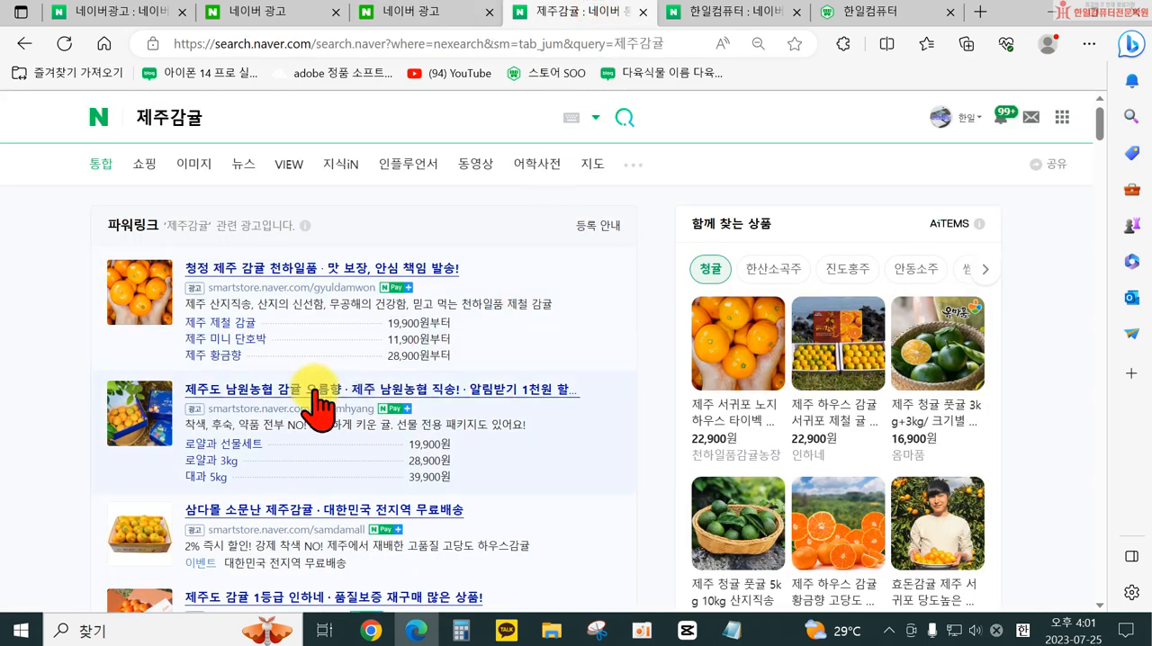
scroll(540, 558, down, 2)
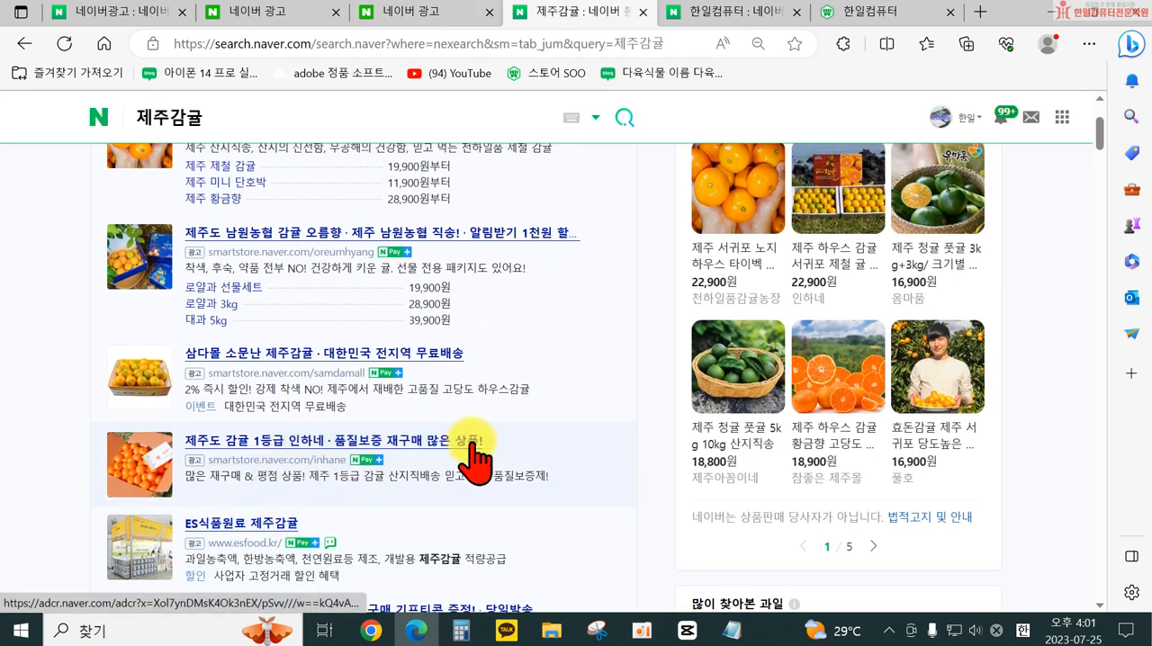
scroll(454, 456, down, 2)
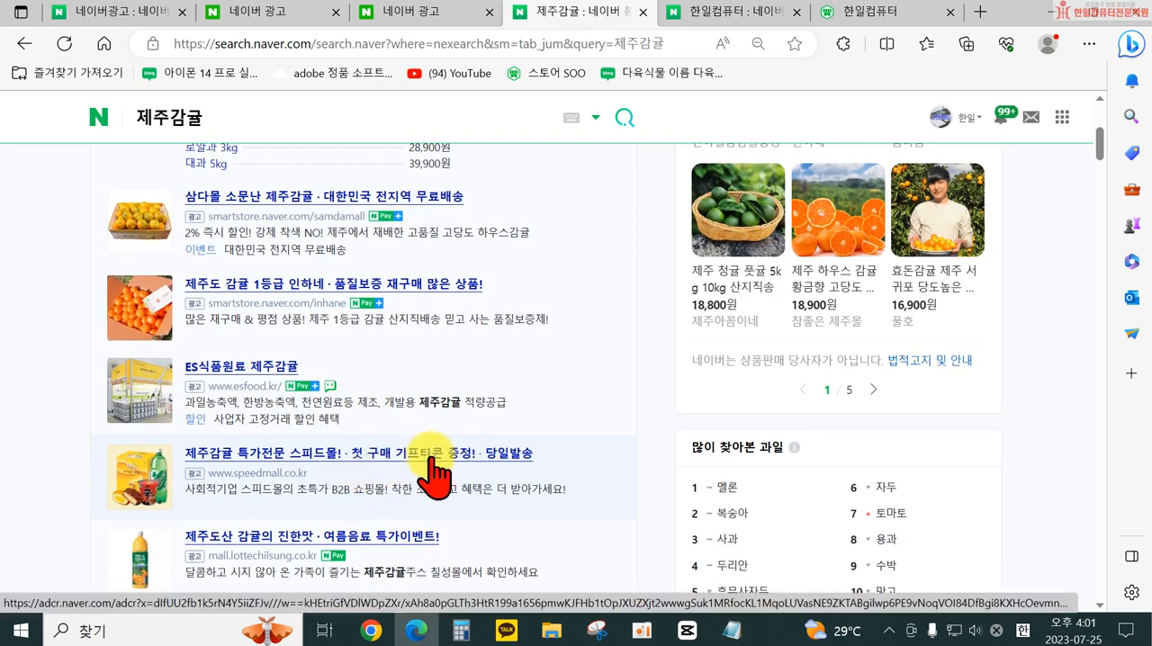
click(731, 16)
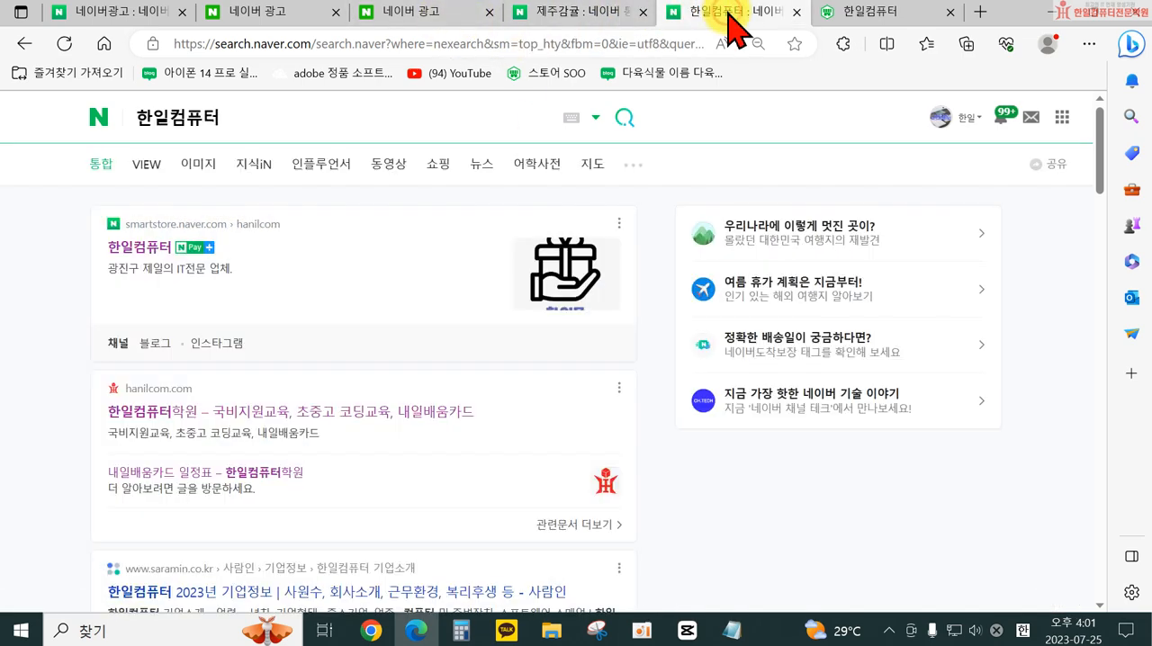
click(421, 16)
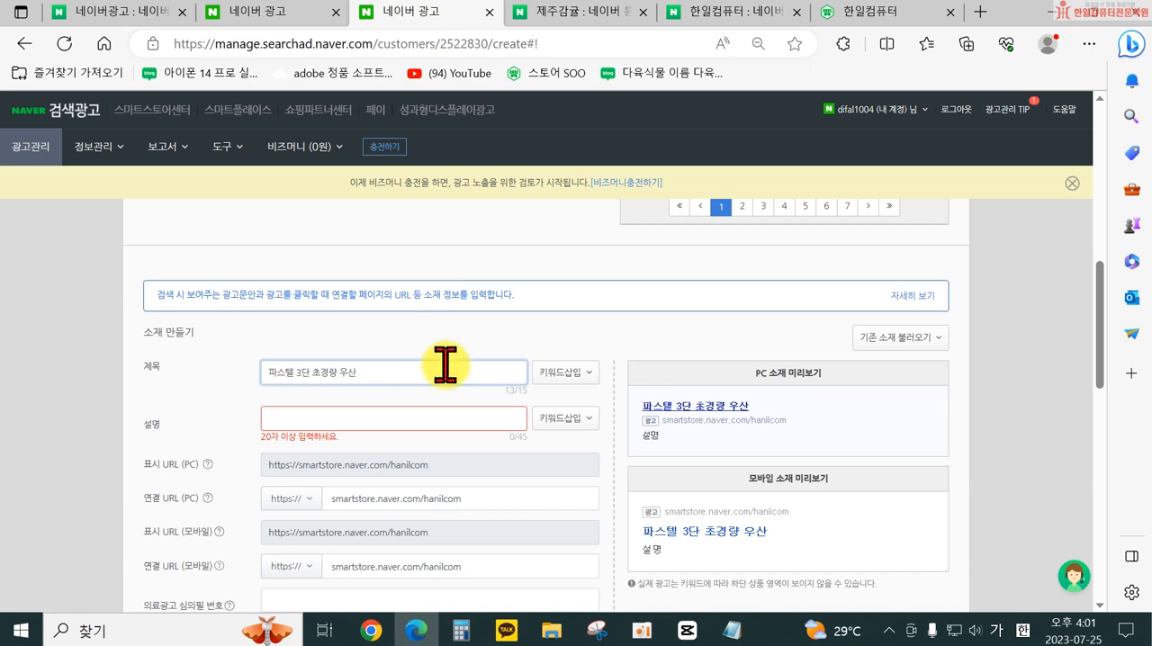
- Consult the 제주감귤 ads' descriptions and enter 가볍게 들 수 있는 3단 초경량 양우산 as the ad creative's 설명
scroll(446, 364, down, 1)
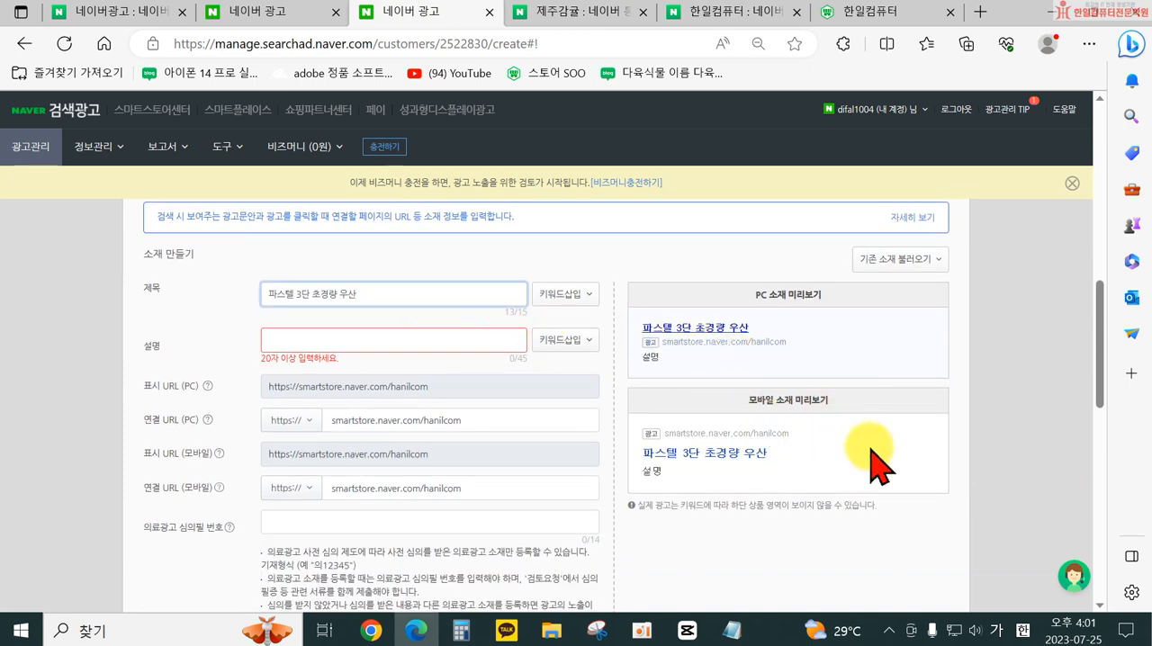
click(318, 340)
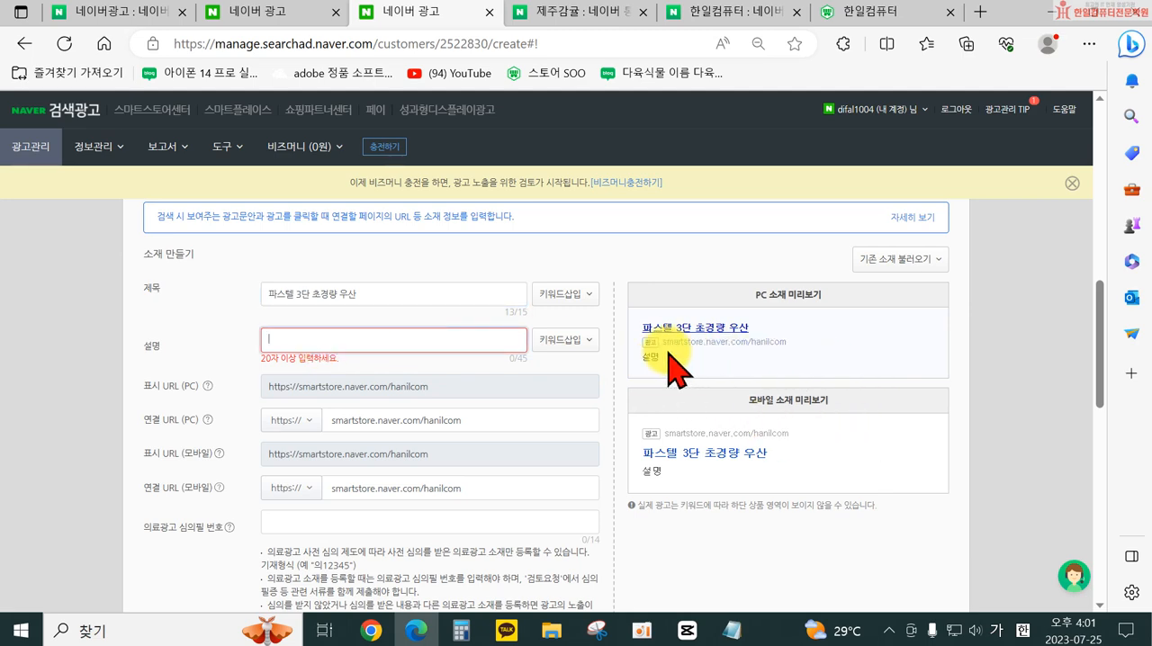
click(589, 13)
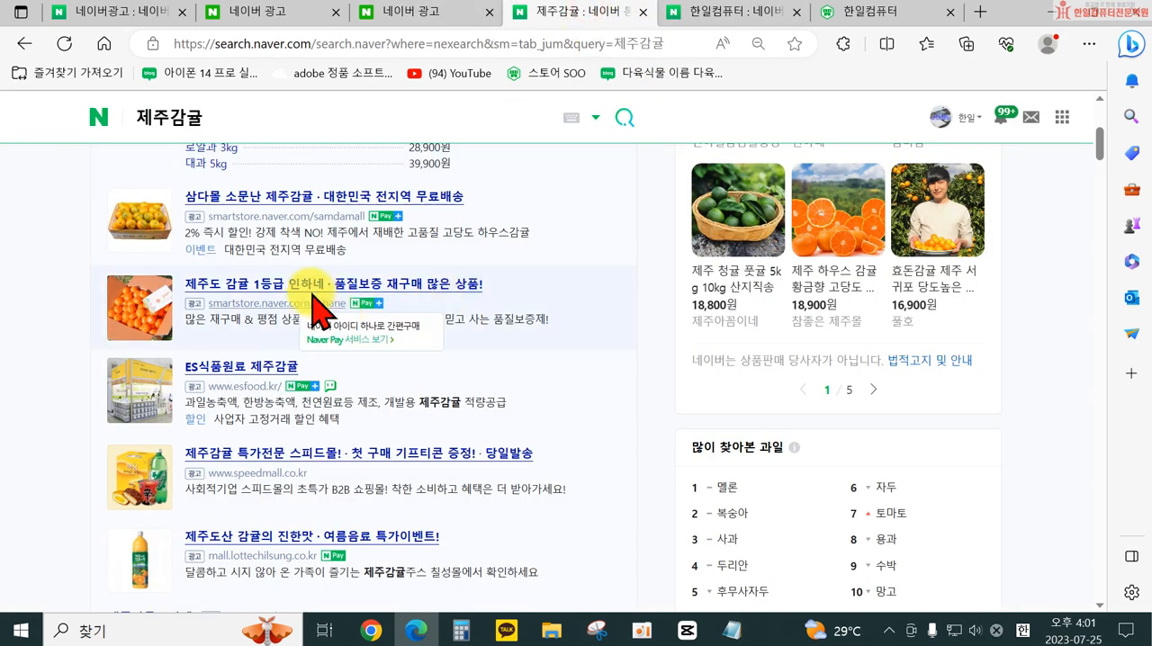
scroll(297, 297, up, 5)
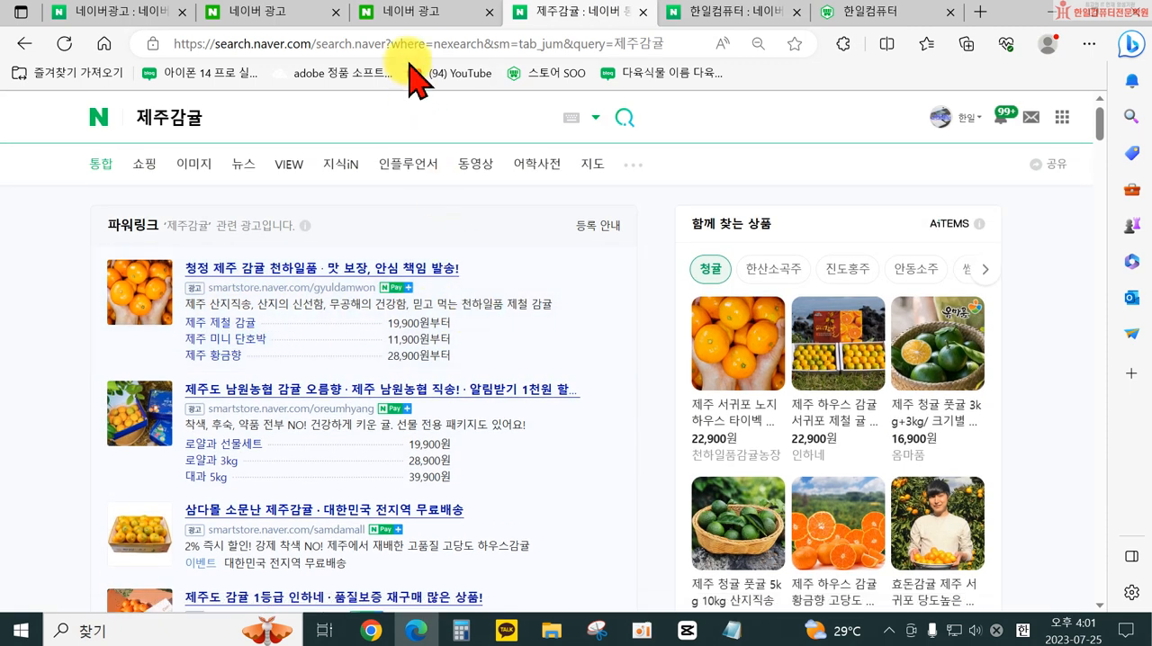
click(455, 13)
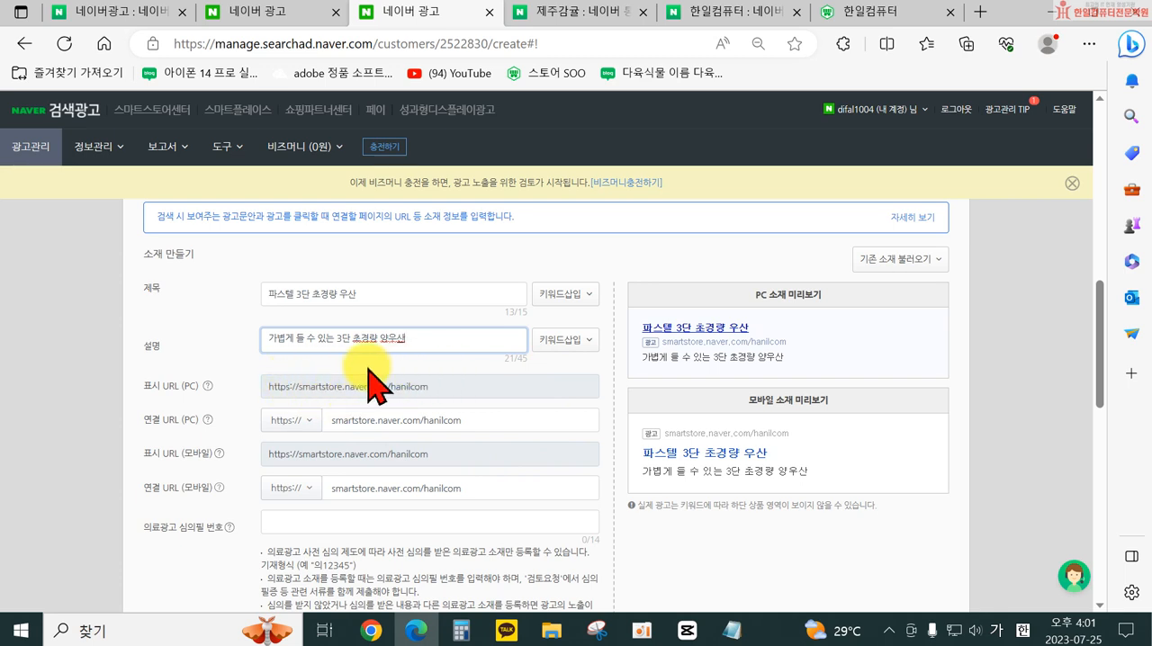
- Check which landing page the first 제주감귤 파워링크 ad links to, as a reference for the creative's 연결 URL (PC)
click(342, 423)
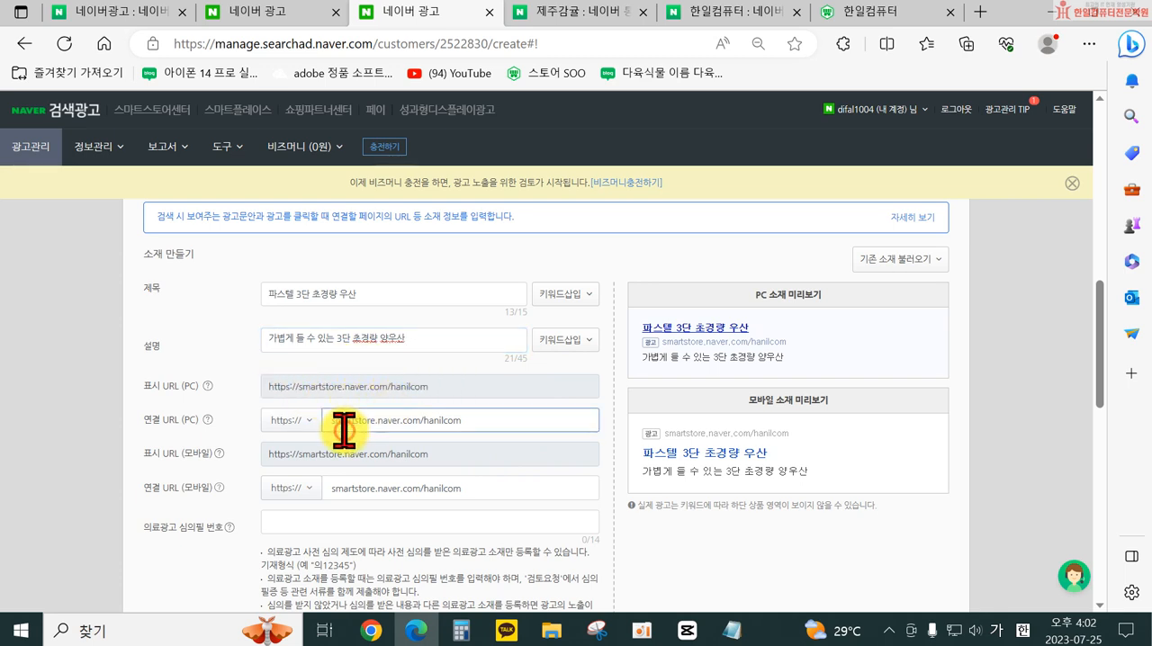
click(592, 12)
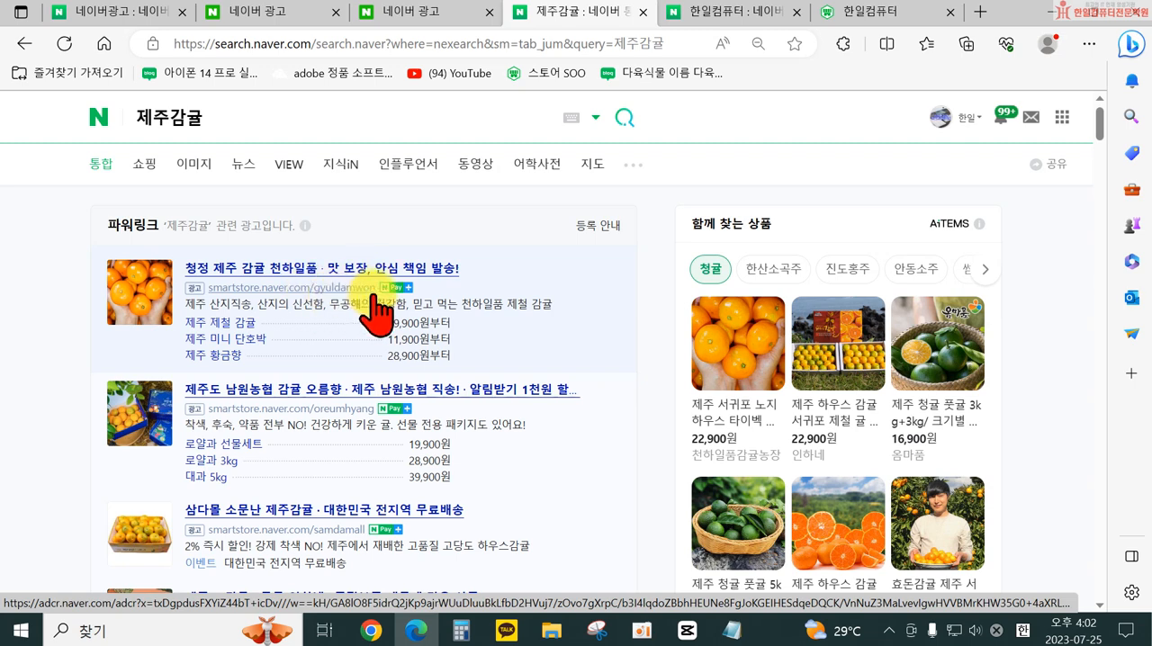
click(317, 270)
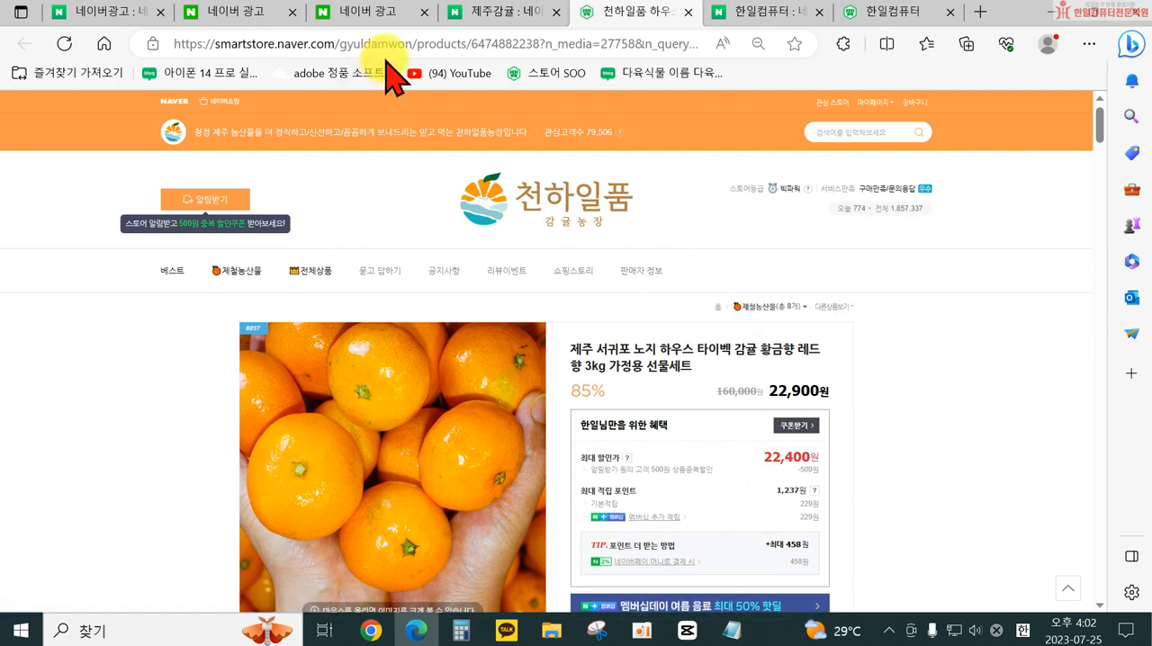
click(494, 15)
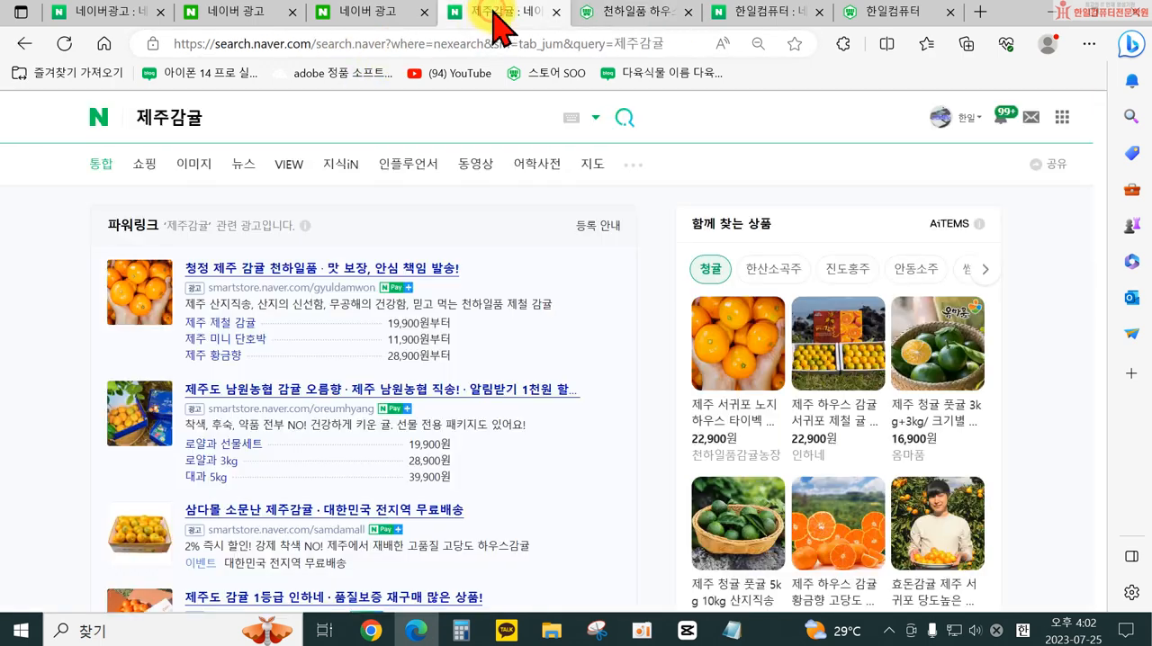
click(397, 16)
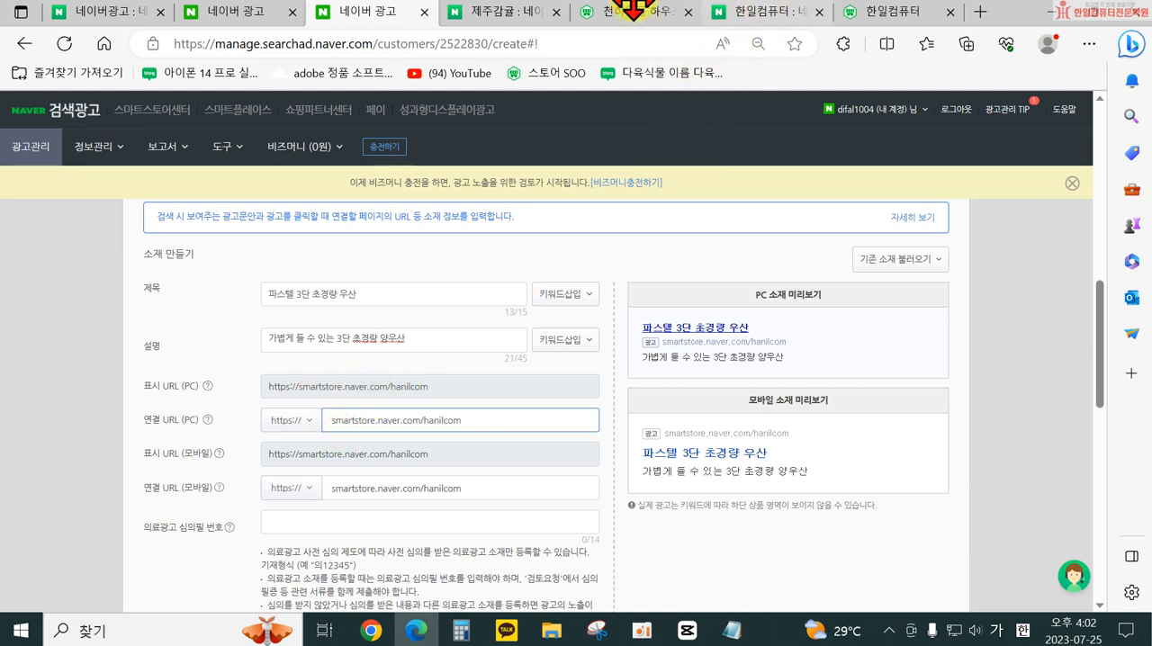
- Open the 초경량 미니 3단우산 product page in the smart store and copy its URL
click(860, 26)
scroll(463, 424, down, 10)
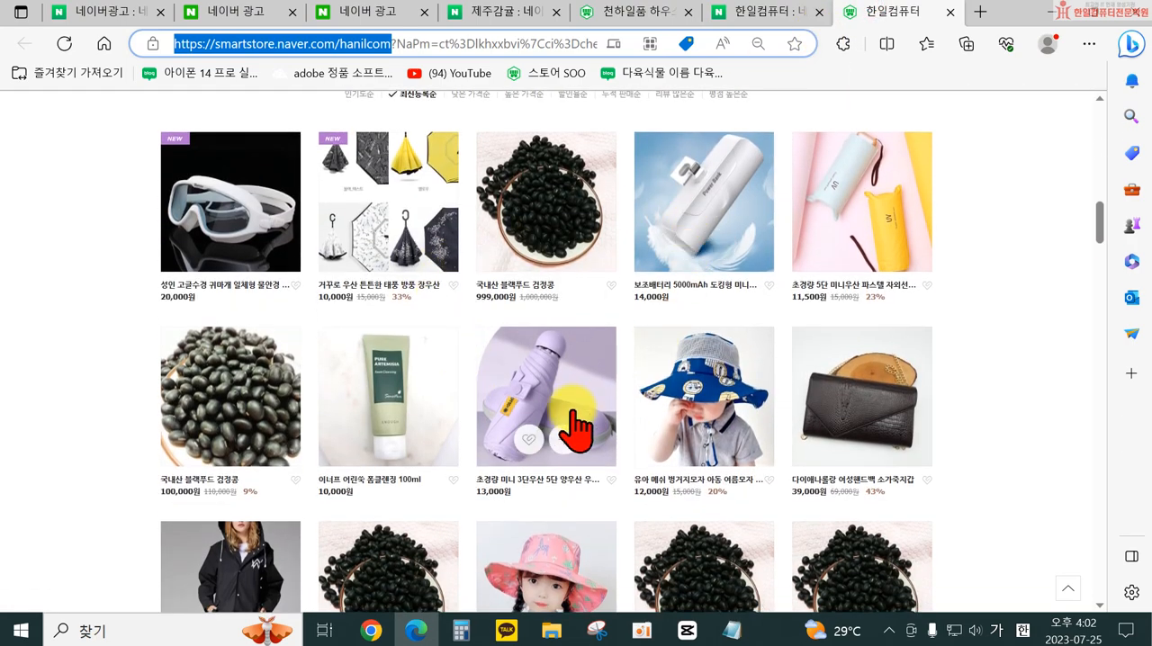
click(540, 380)
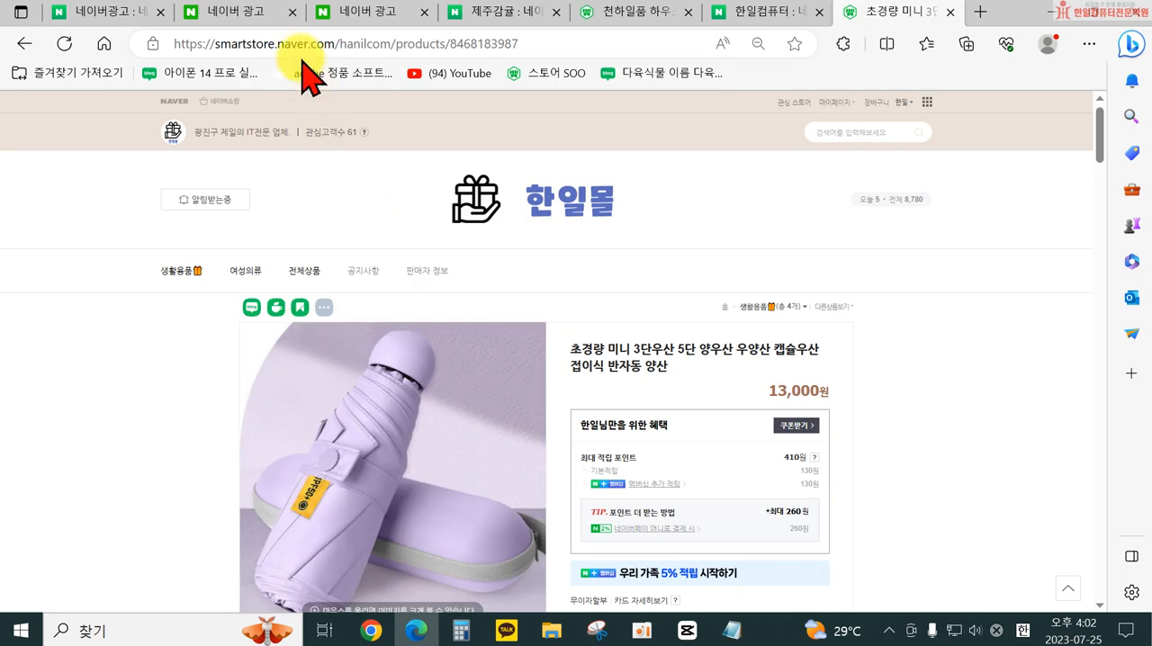
click(287, 47)
key(ctrl+c)
right_click(287, 46)
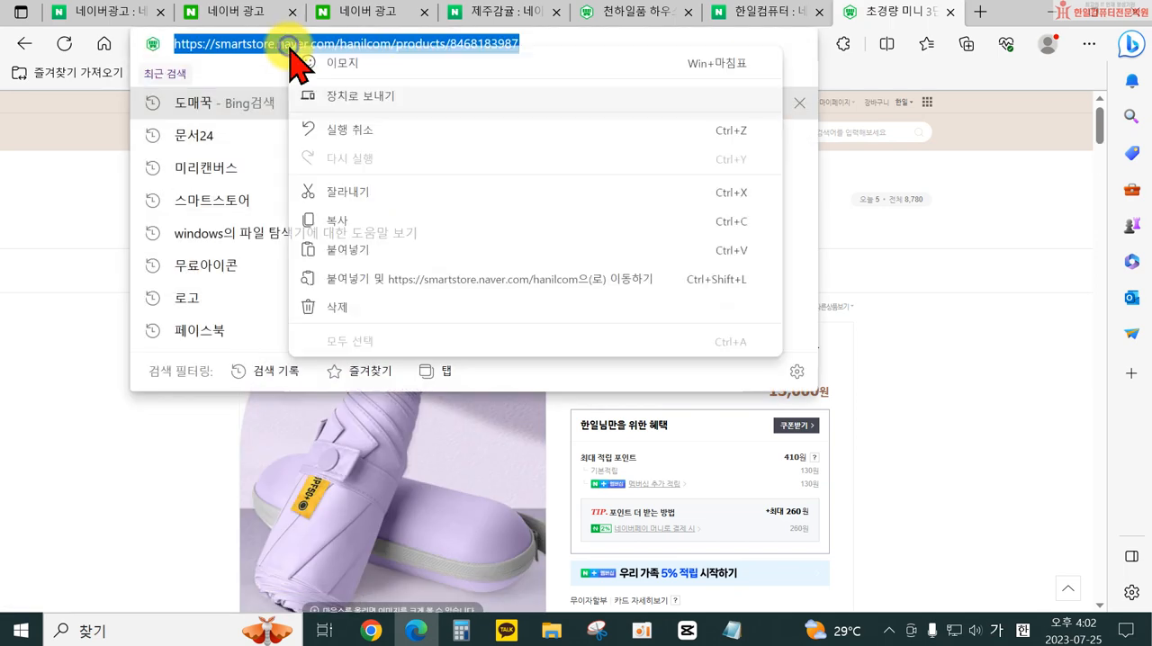
click(308, 223)
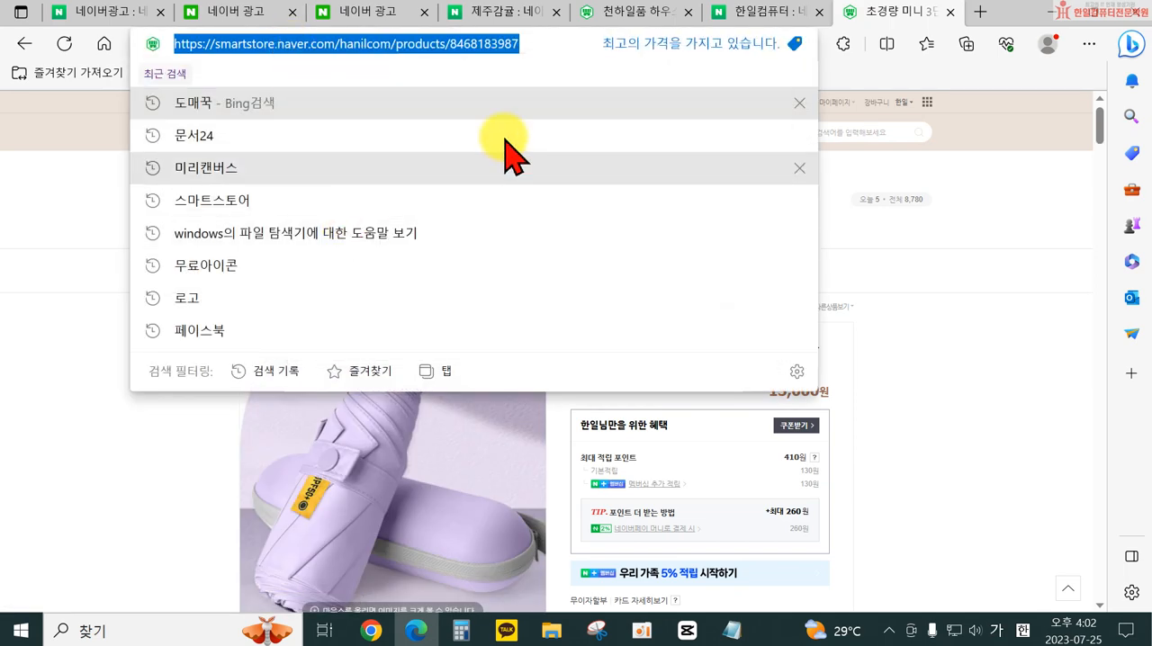
click(508, 12)
click(367, 19)
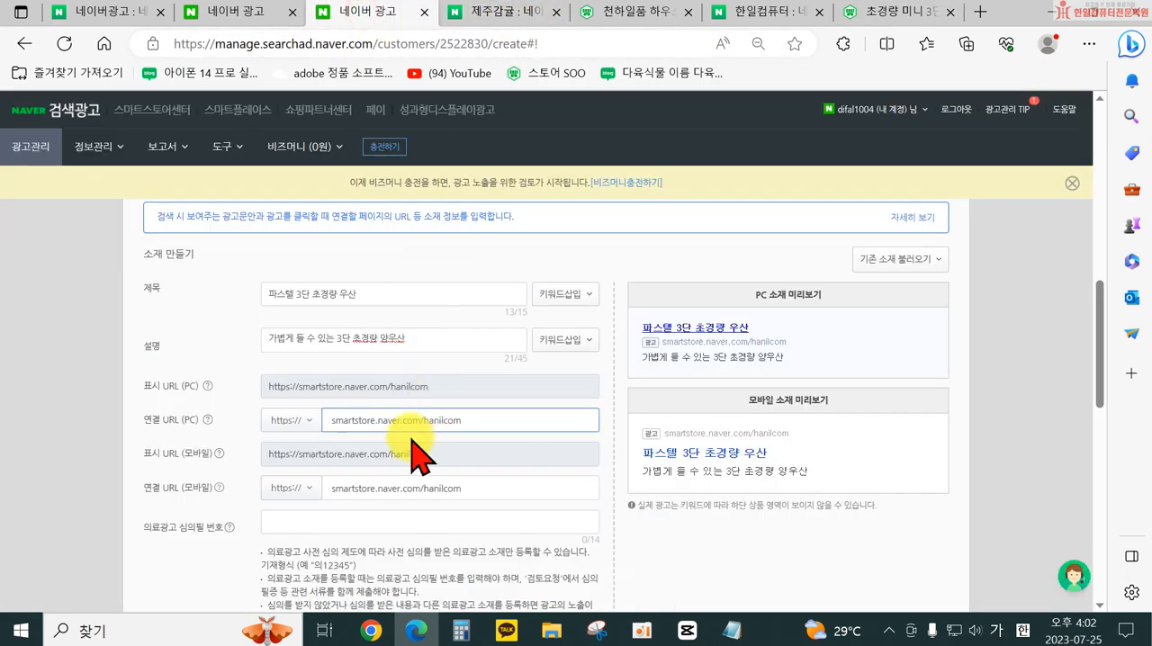
triple_click(464, 423)
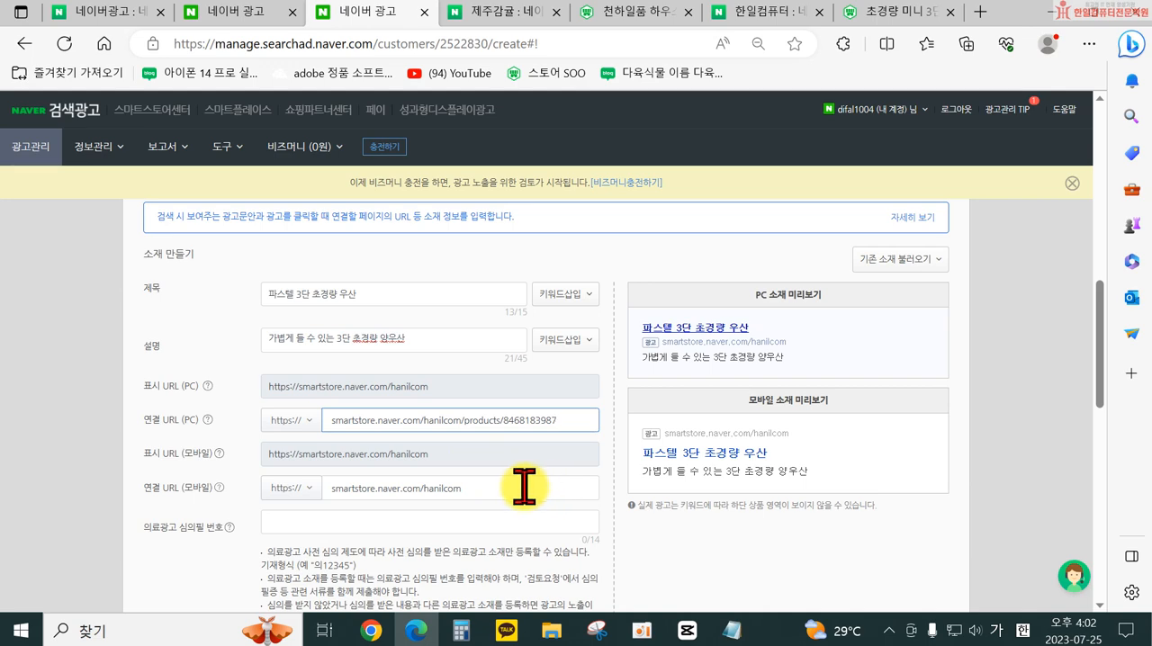
drag(524, 486, 278, 489)
key(ctrl+v)
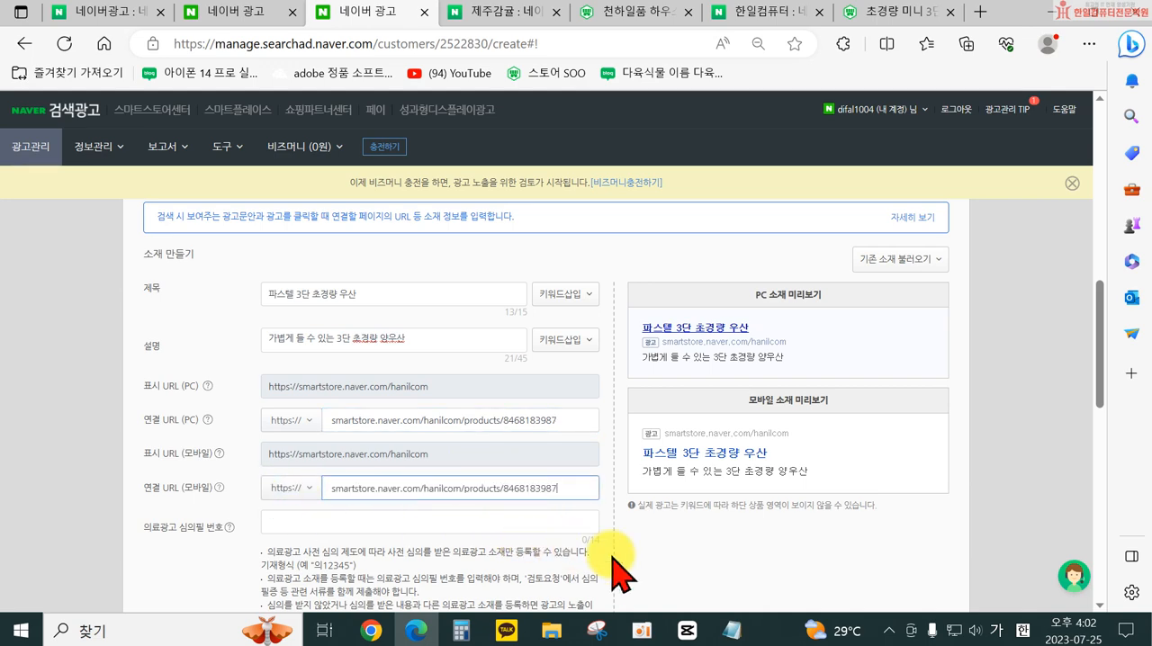
- Create the ad without adding review notes or documents, and close the expected-performance and 확장소재 guide dialogs
scroll(619, 572, down, 7)
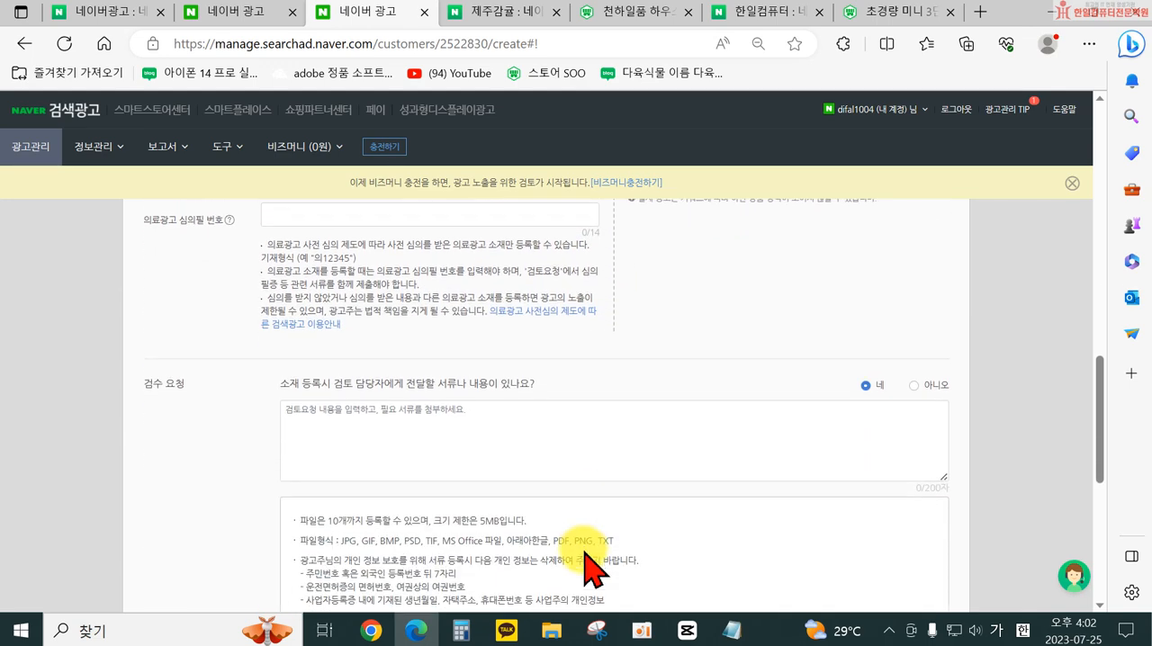
scroll(486, 477, up, 2)
scroll(476, 442, down, 2)
scroll(746, 553, down, 3)
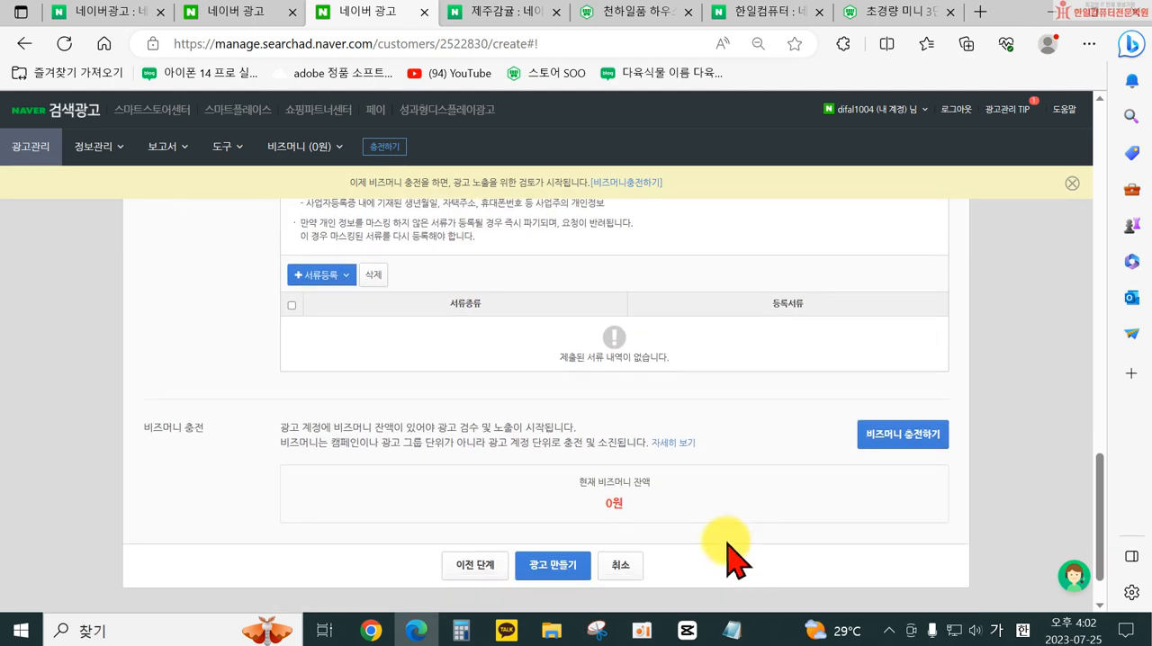
click(546, 564)
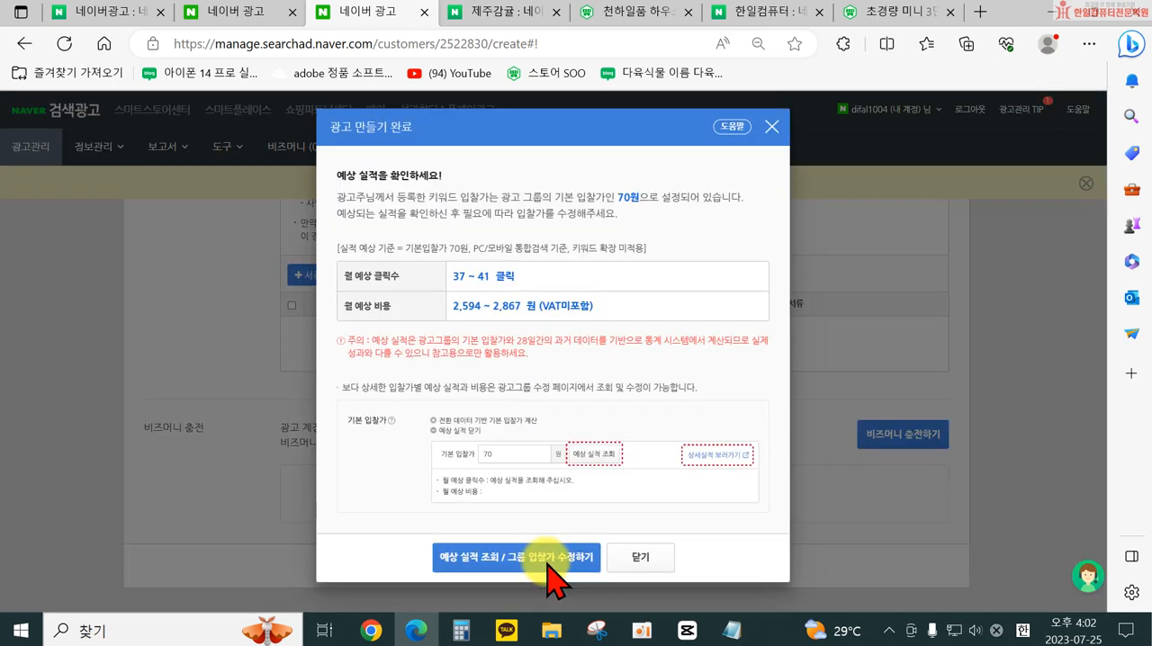
click(635, 556)
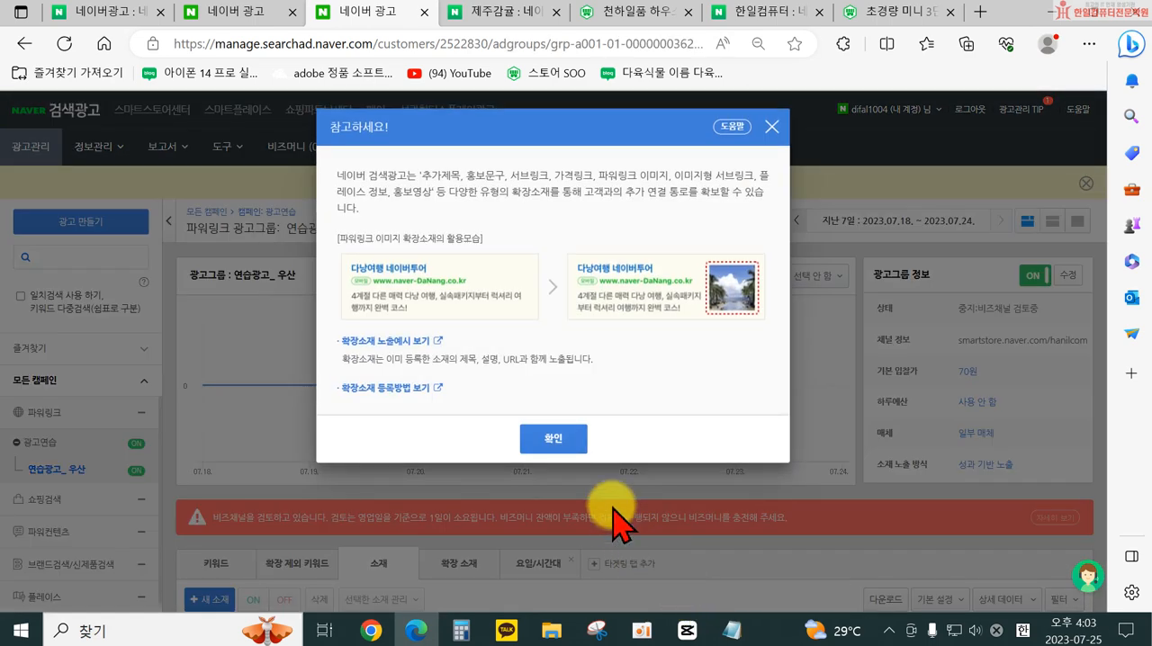
click(542, 436)
- Review the registered creative in the ad group and compare it with the 제주감귤 파워링크 ads
scroll(614, 464, down, 4)
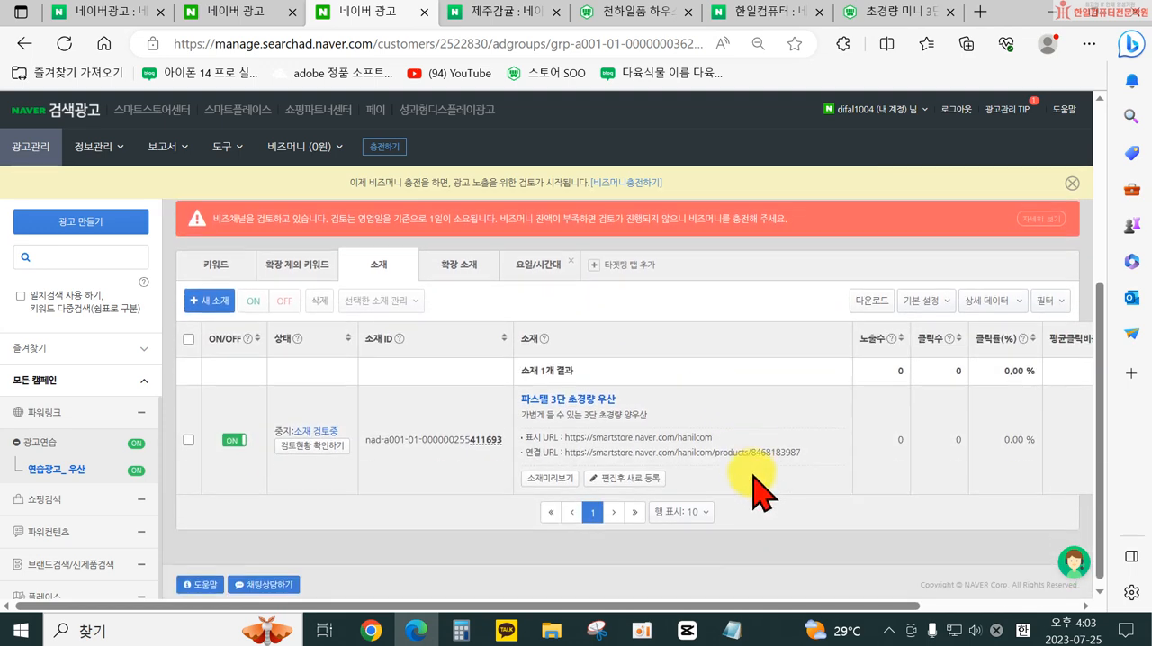
scroll(567, 414, up, 1)
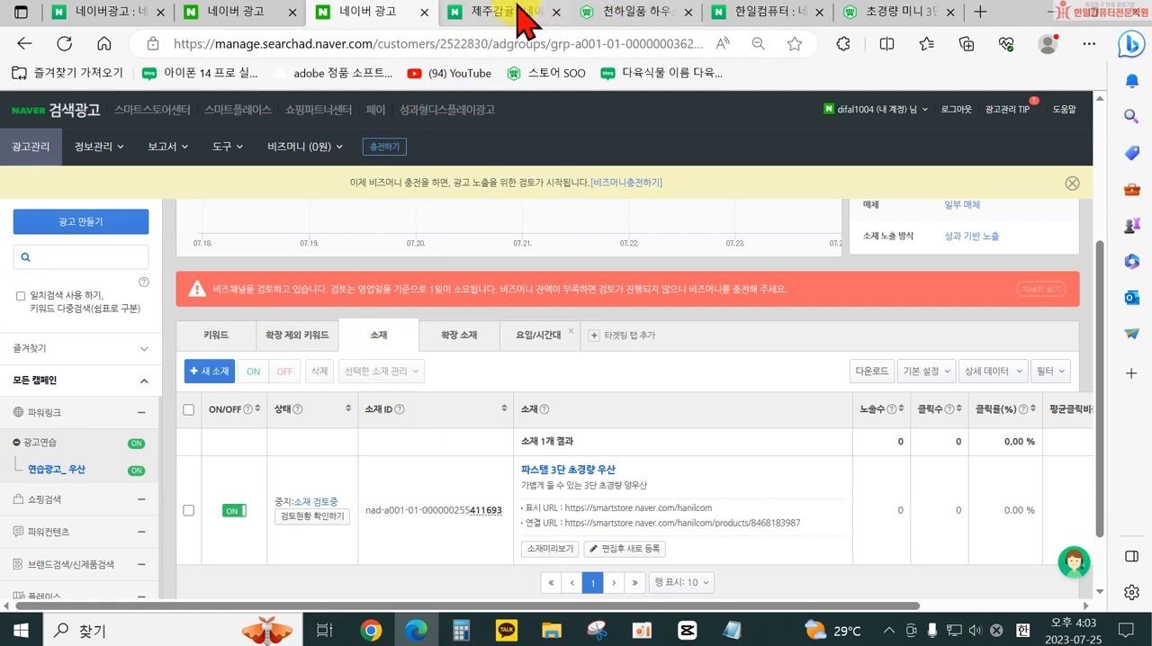
click(497, 16)
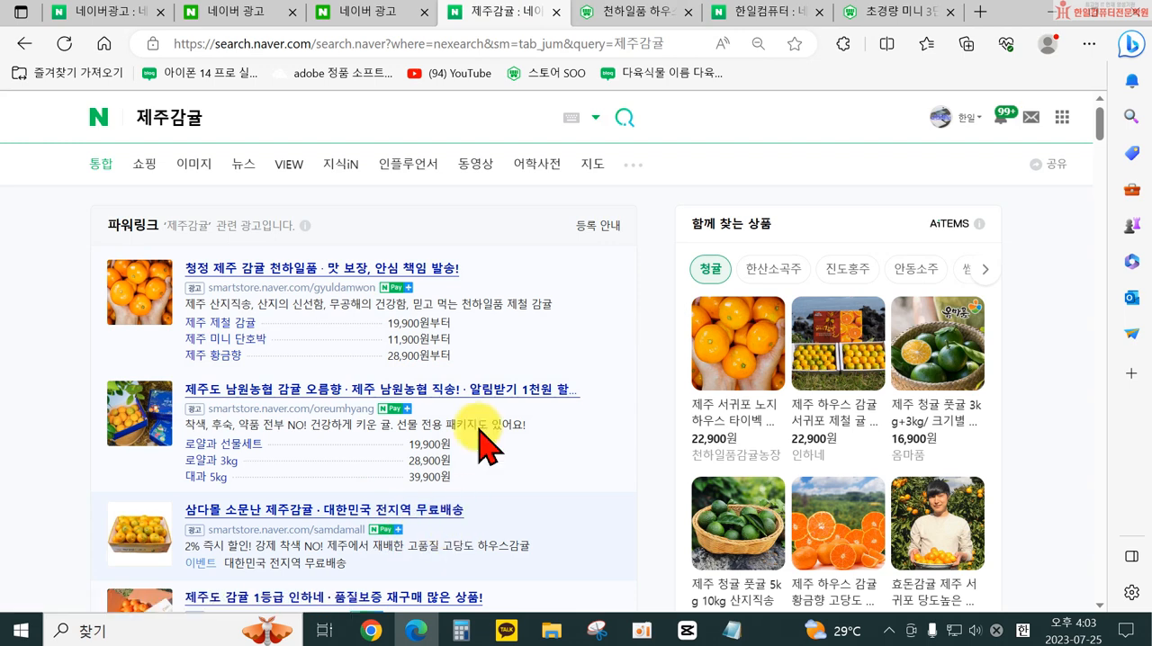
click(385, 12)
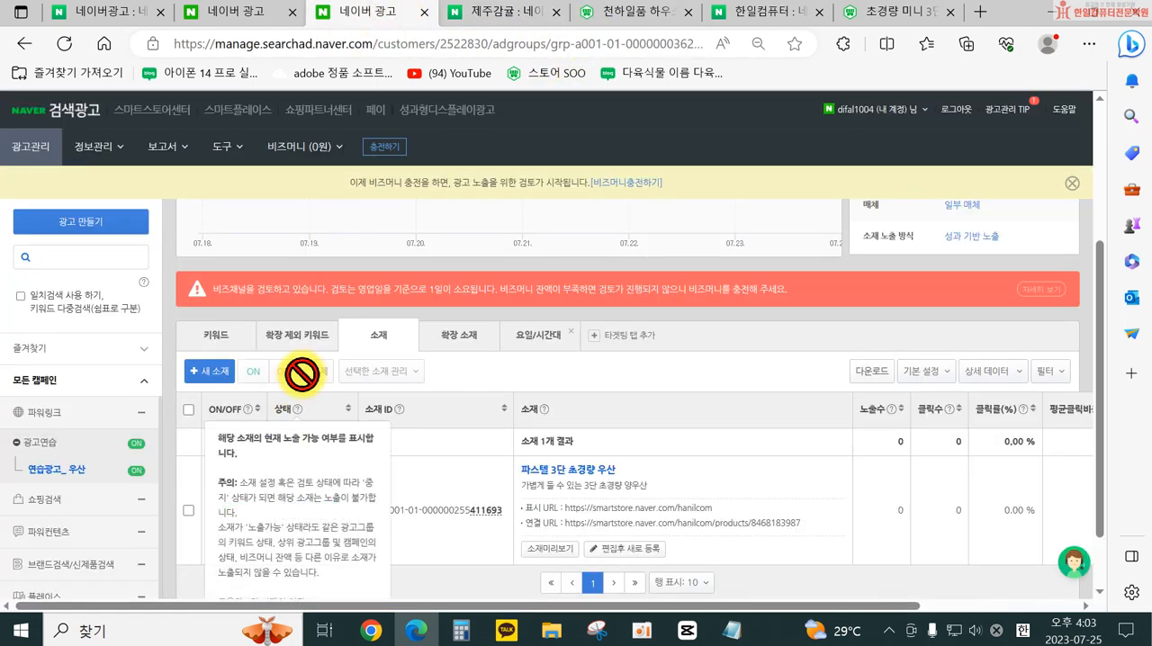
- Look over the 새 소재 생성하기 form and its 기존 소재 불러오기 options, and close it without saving
click(203, 377)
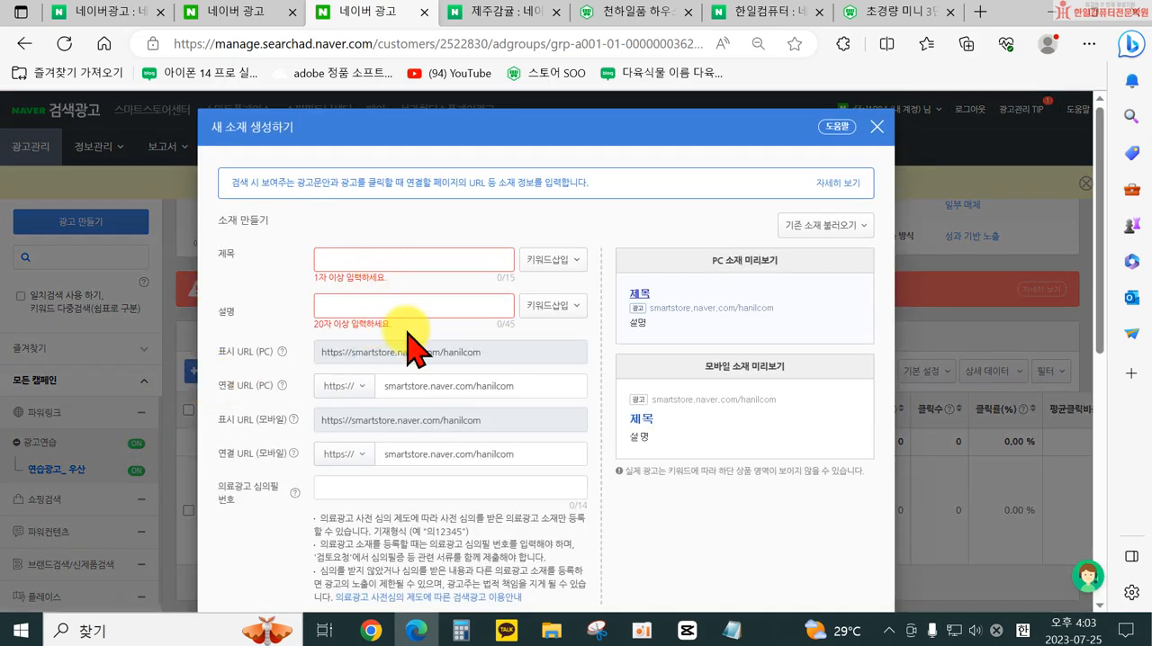
scroll(417, 340, down, 6)
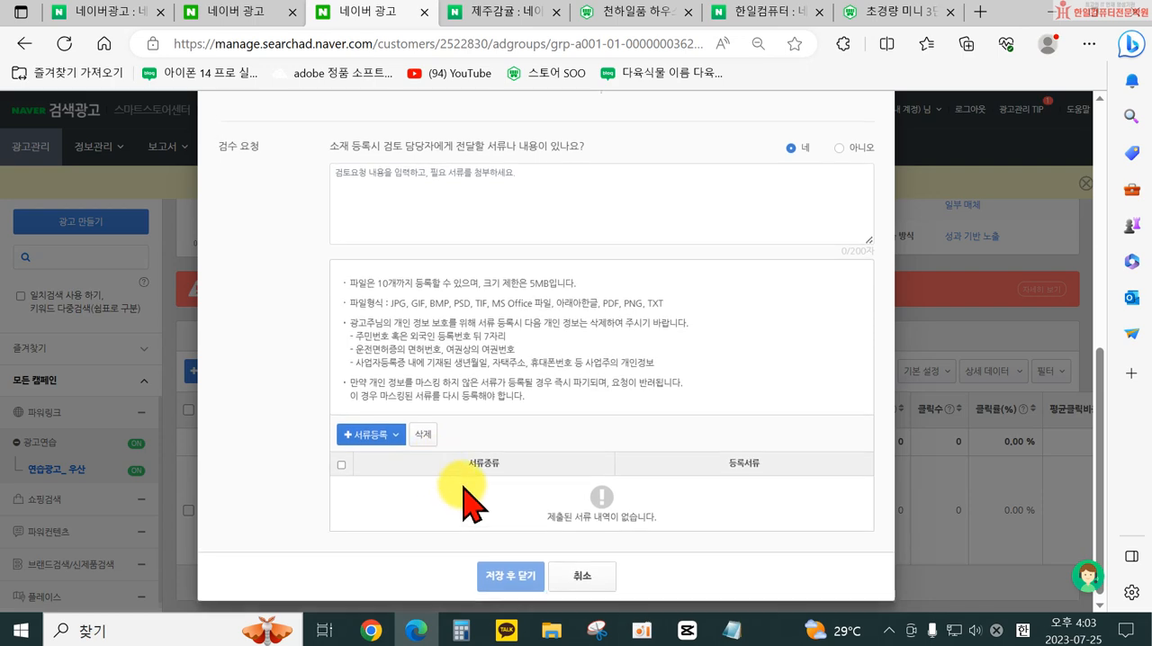
scroll(459, 477, up, 6)
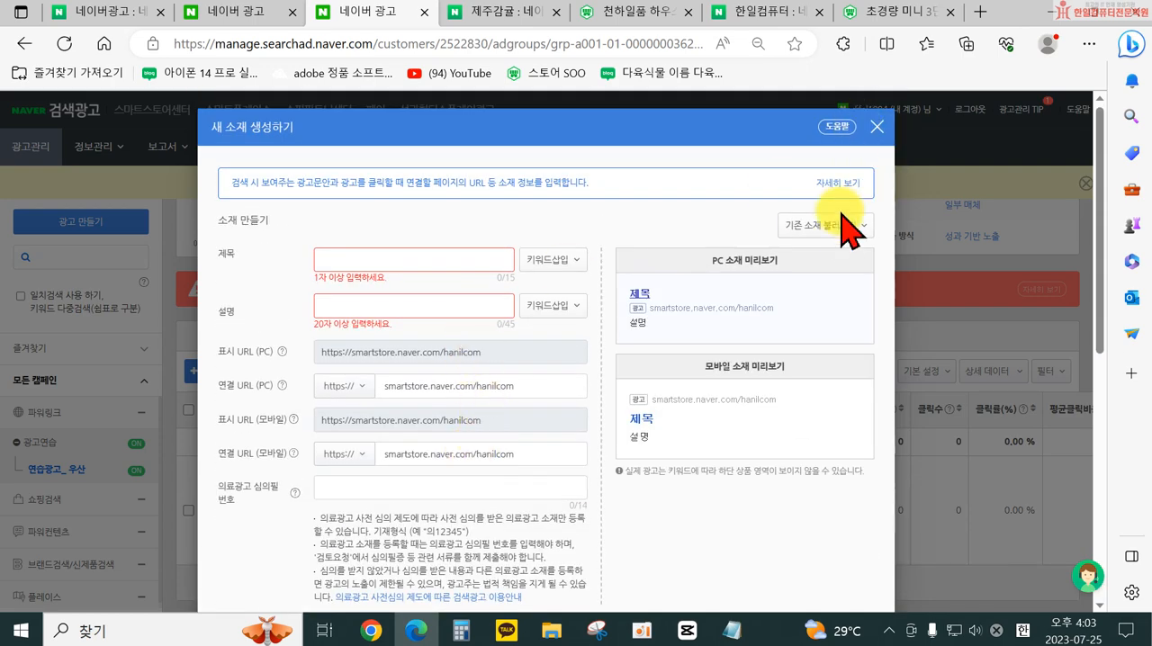
click(821, 225)
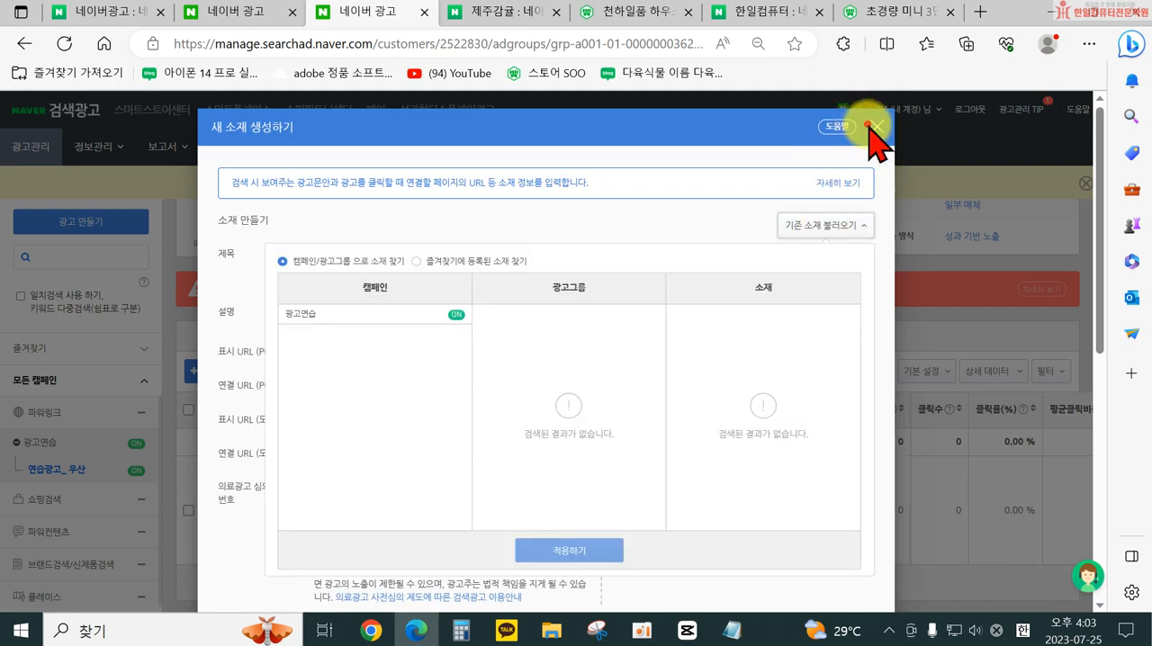
click(875, 127)
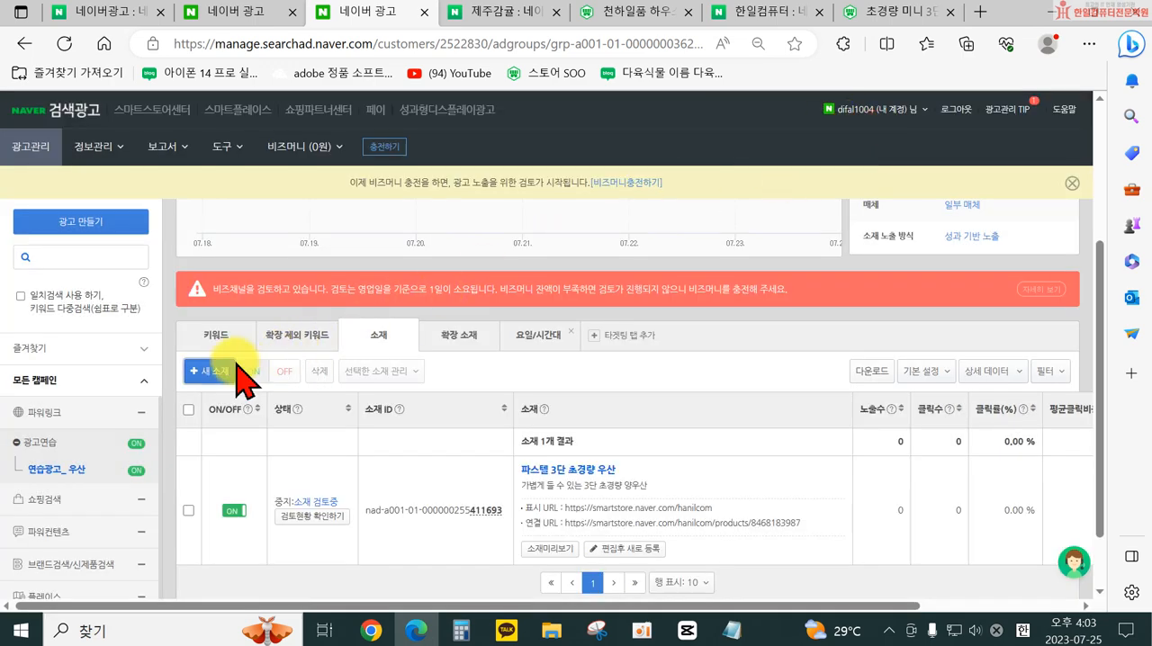
- Start a new 추가제목 확장 소재 for the ad group and enter 정말로 가볍고 예쁜 우산 as its text
click(459, 336)
click(225, 371)
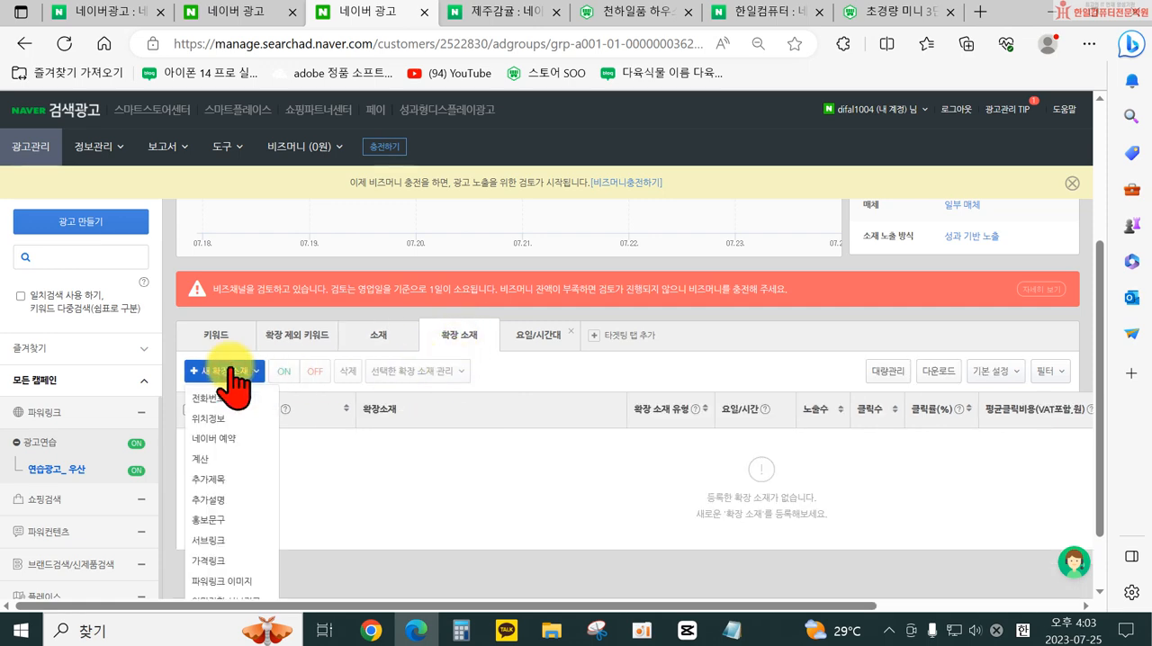
click(221, 479)
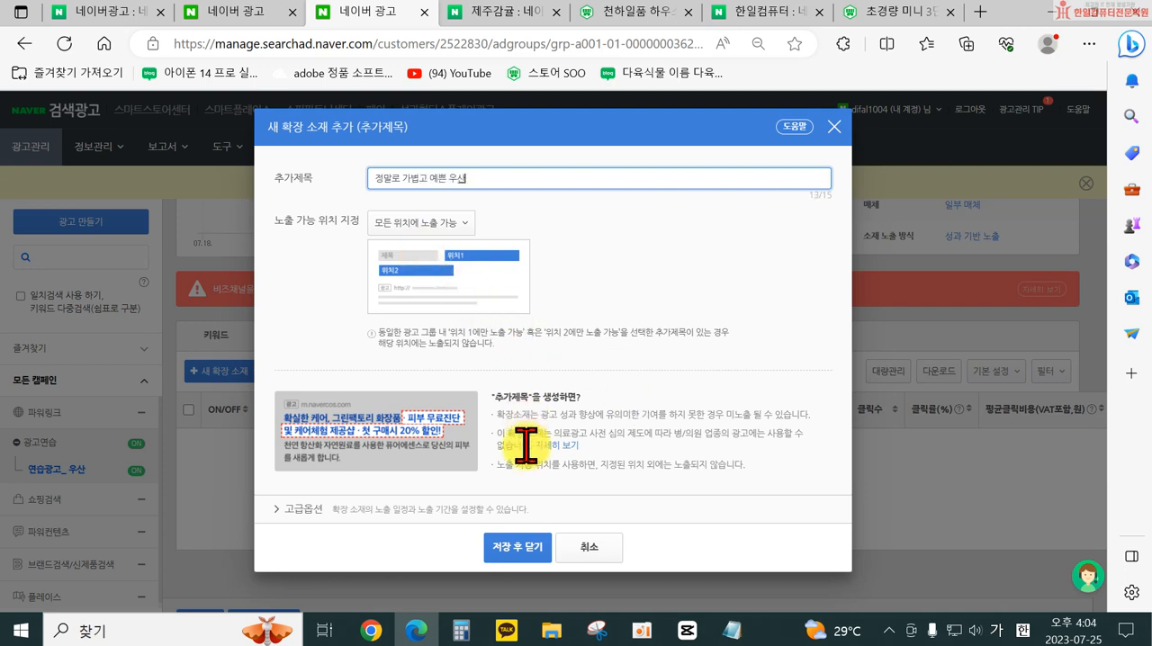
- Expand the 고급옵션 of the 추가제목 and choose 노출 요일/시간대 설정 for its 요일/시간
click(284, 510)
scroll(493, 540, down, 3)
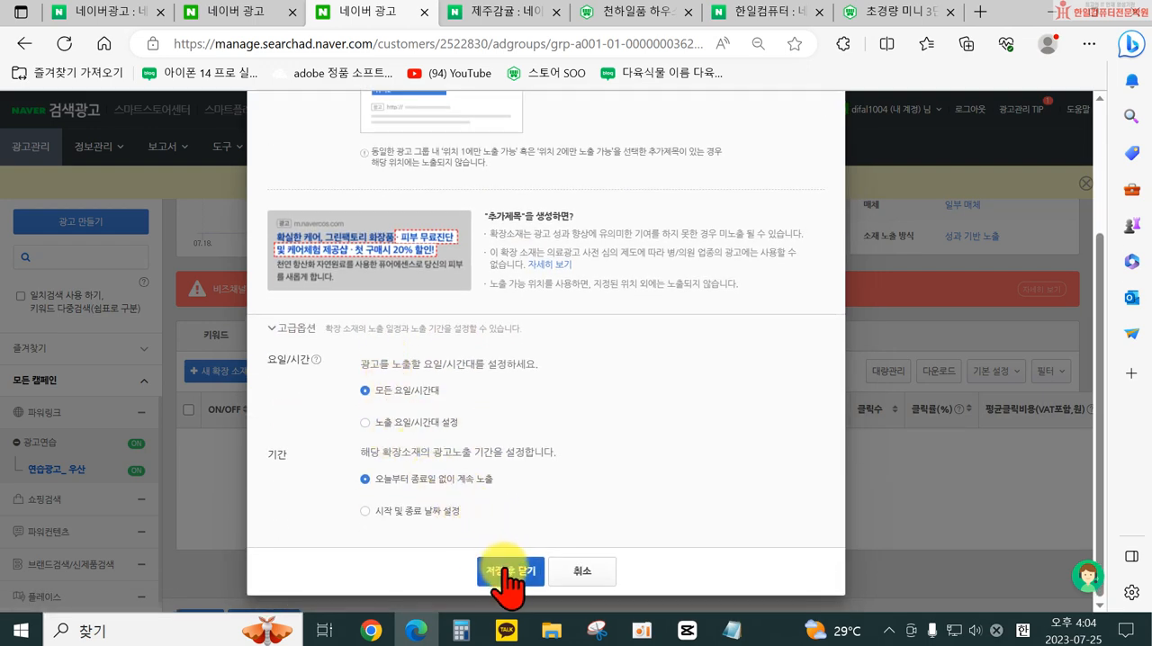
click(416, 424)
scroll(463, 419, down, 5)
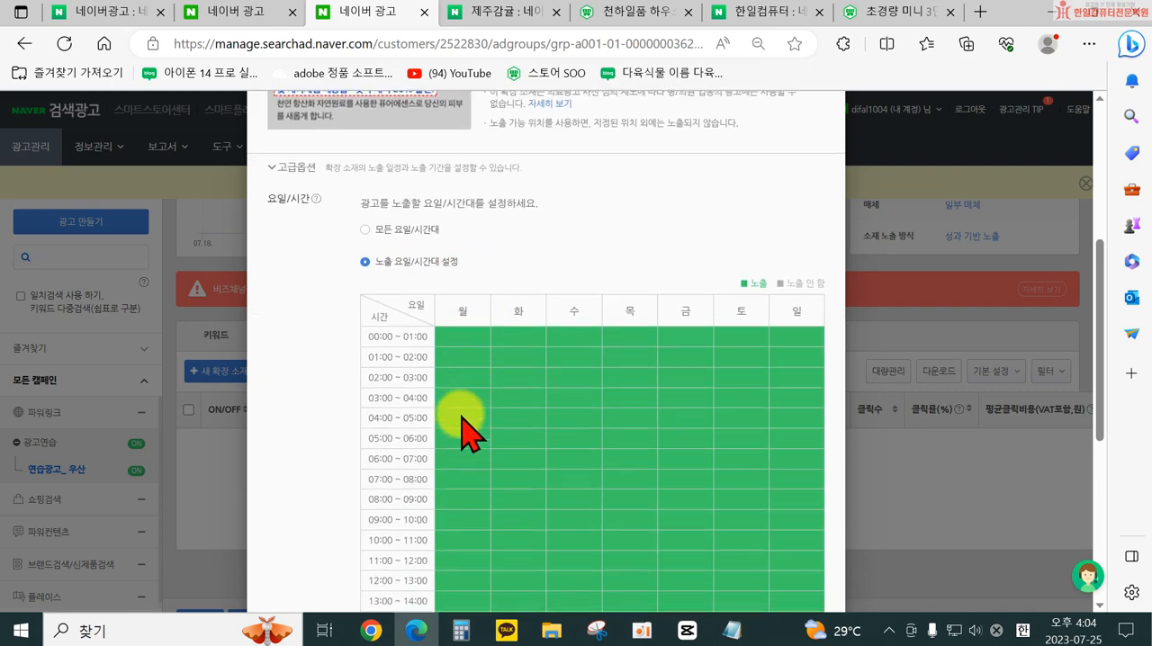
scroll(455, 342, up, 3)
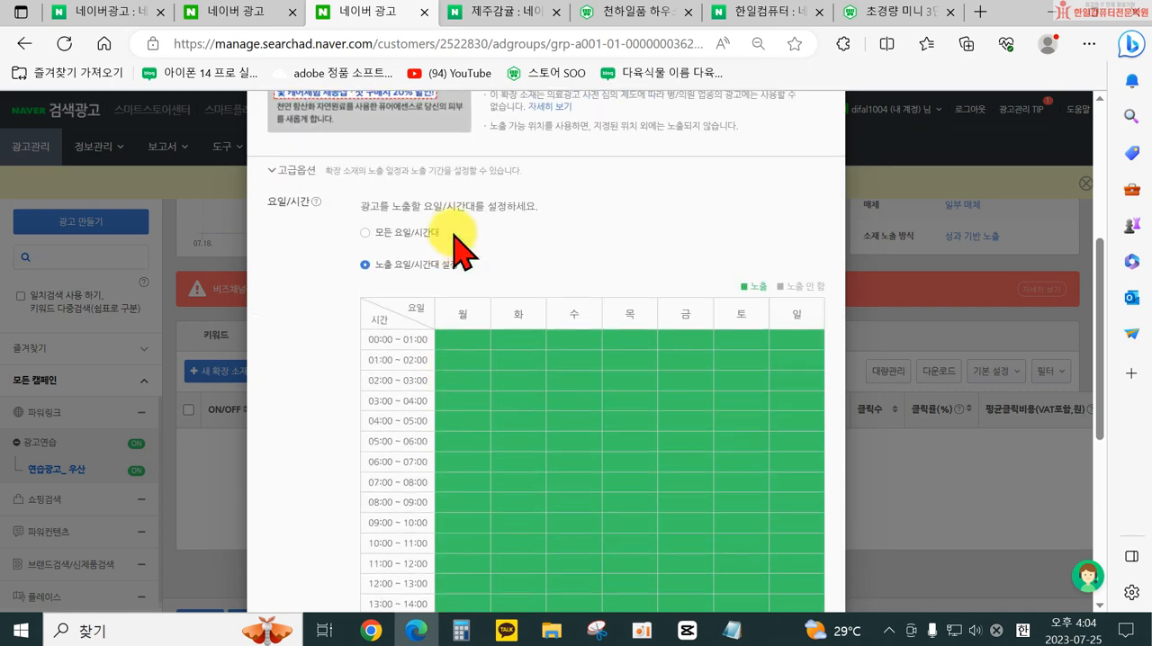
- Turn off exposure at all hours for every day from 월 to 일 in the schedule grid
click(463, 316)
click(519, 317)
click(574, 317)
click(630, 317)
click(686, 317)
click(741, 317)
click(797, 316)
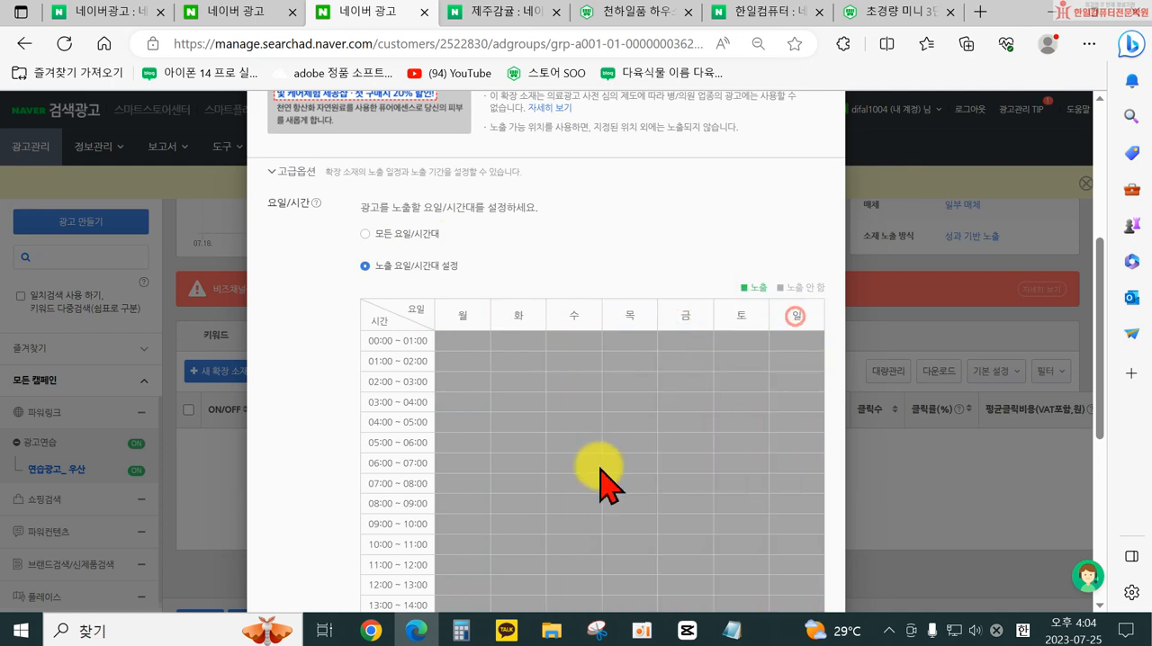
- Enable exposure from 10:00 to 19:00 on 월 through 금 in the schedule grid
scroll(504, 419, down, 5)
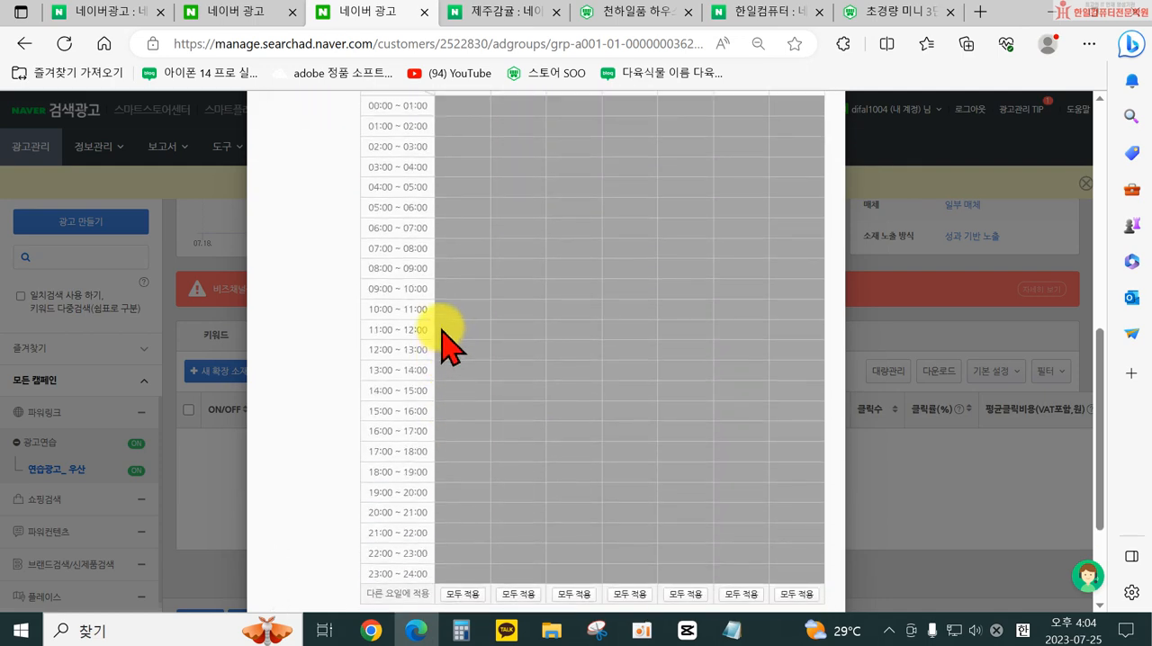
mouse_move(439, 309)
mouse_down()
mouse_move(535, 329)
mouse_move(522, 463)
mouse_move(465, 318)
mouse_move(463, 402)
mouse_move(489, 465)
mouse_move(563, 466)
mouse_move(566, 334)
mouse_move(651, 315)
mouse_move(674, 482)
mouse_move(707, 286)
mouse_up()
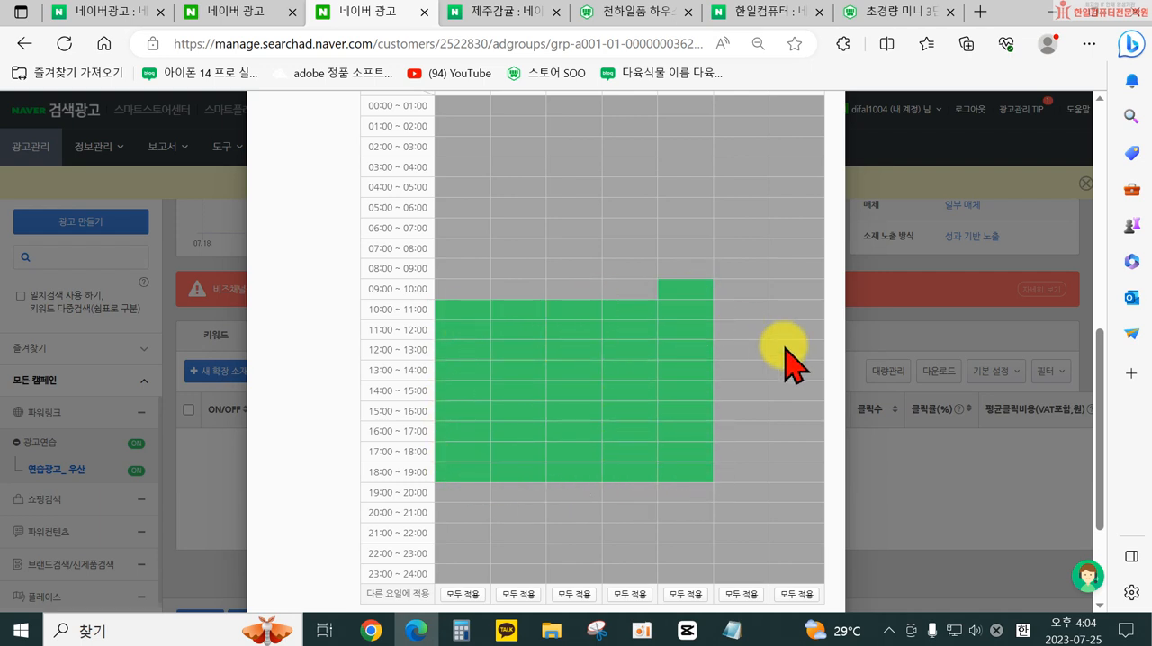
click(684, 288)
scroll(762, 347, down, 2)
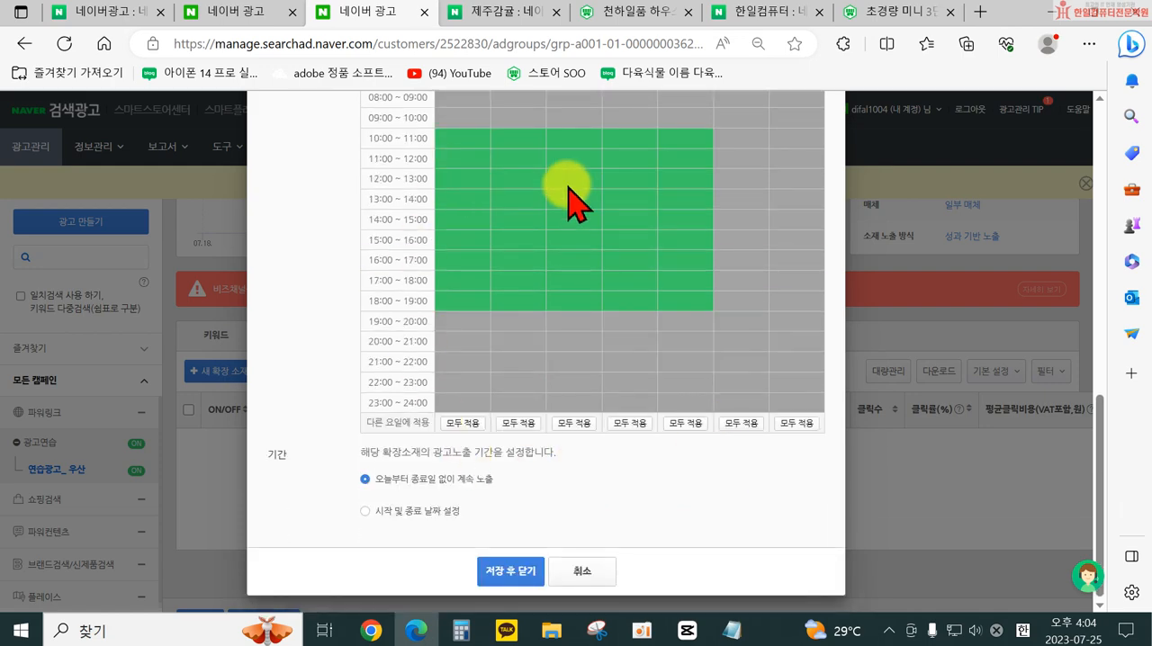
- Exclude 12:00 to 16:00 from the 월–금 exposure schedule and enable 05:00 to 07:00 on the same days
scroll(621, 378, up, 4)
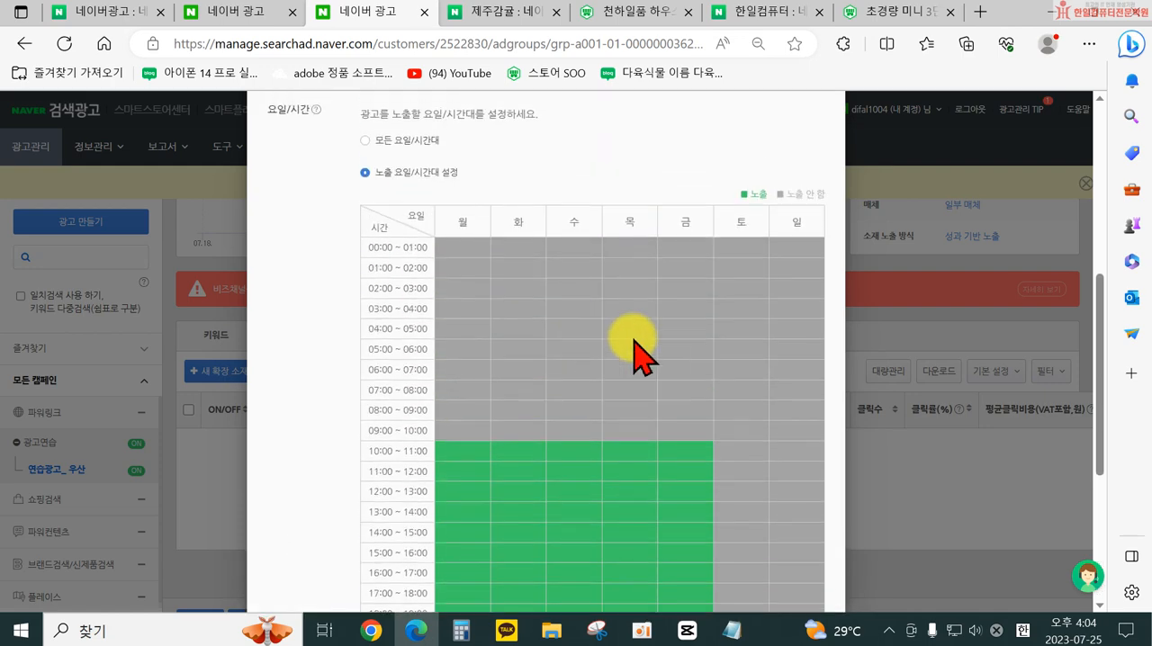
scroll(578, 437, down, 4)
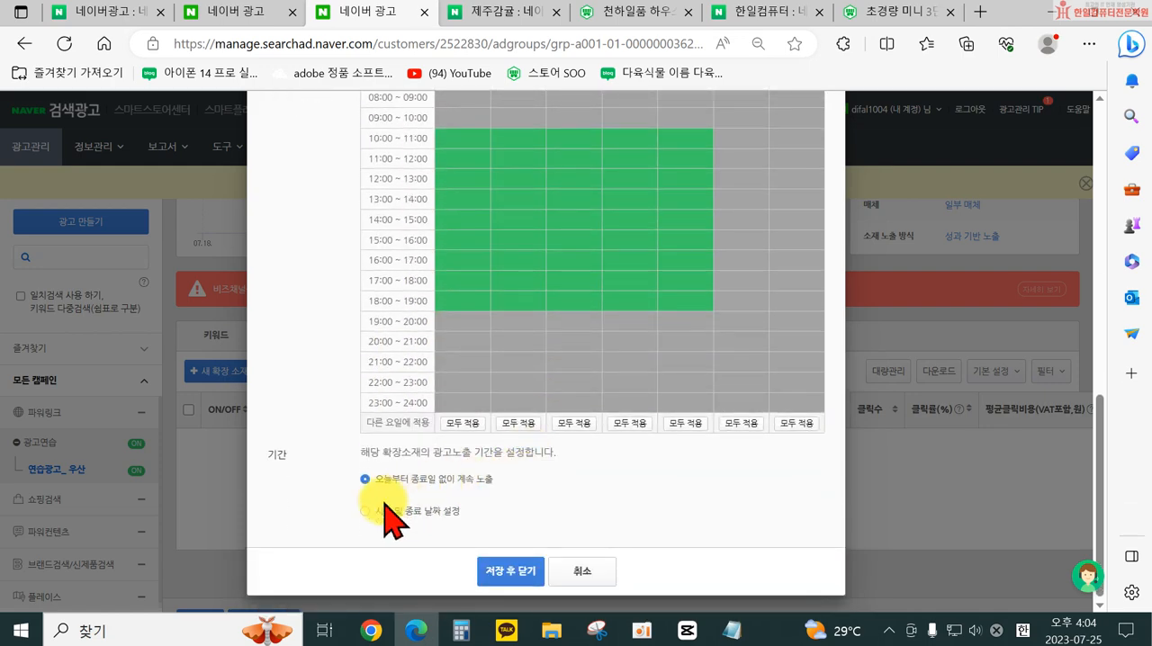
scroll(387, 527, up, 2)
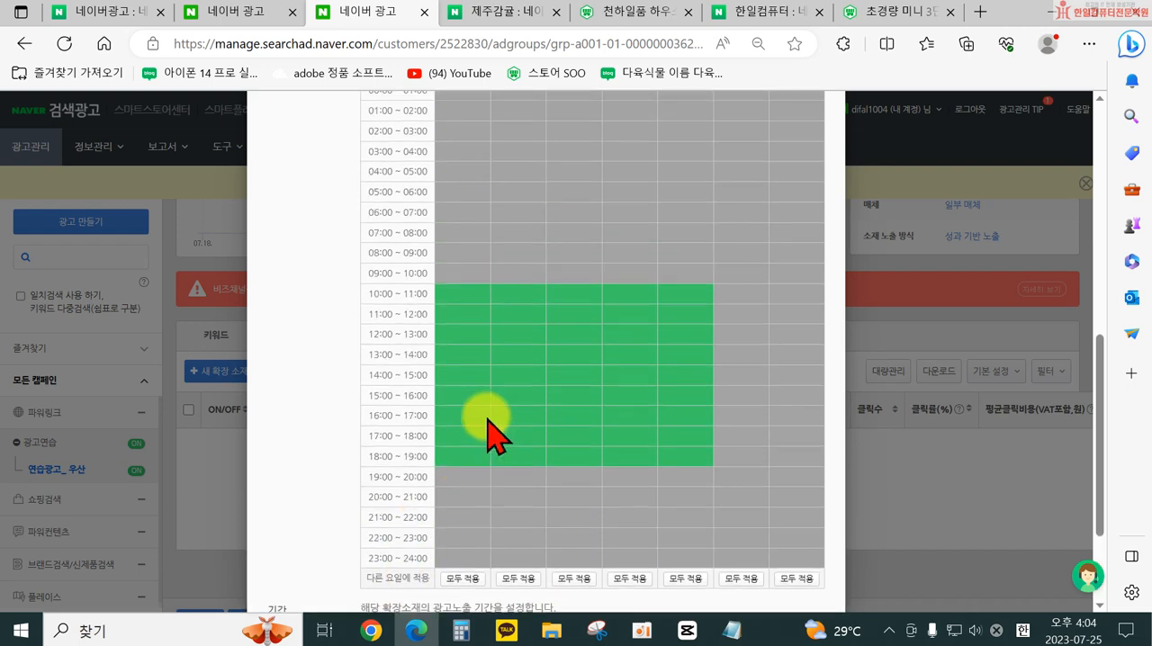
drag(444, 353, 725, 363)
drag(447, 376, 689, 386)
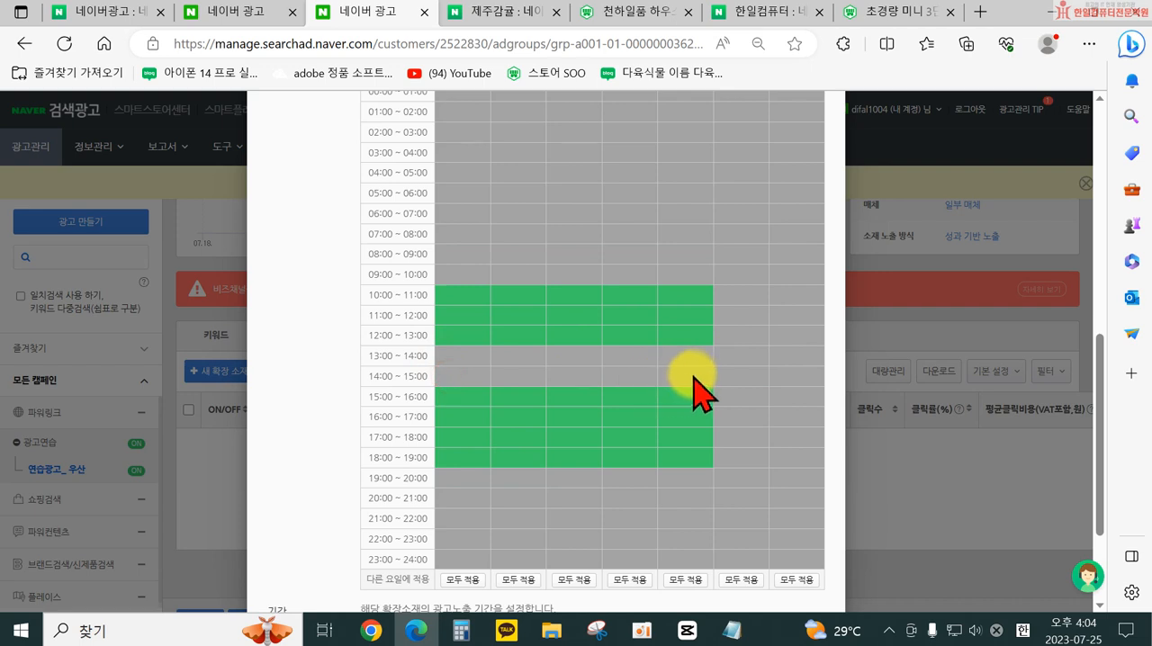
mouse_move(450, 396)
mouse_down()
mouse_move(561, 404)
mouse_move(707, 390)
mouse_up()
drag(446, 335, 715, 335)
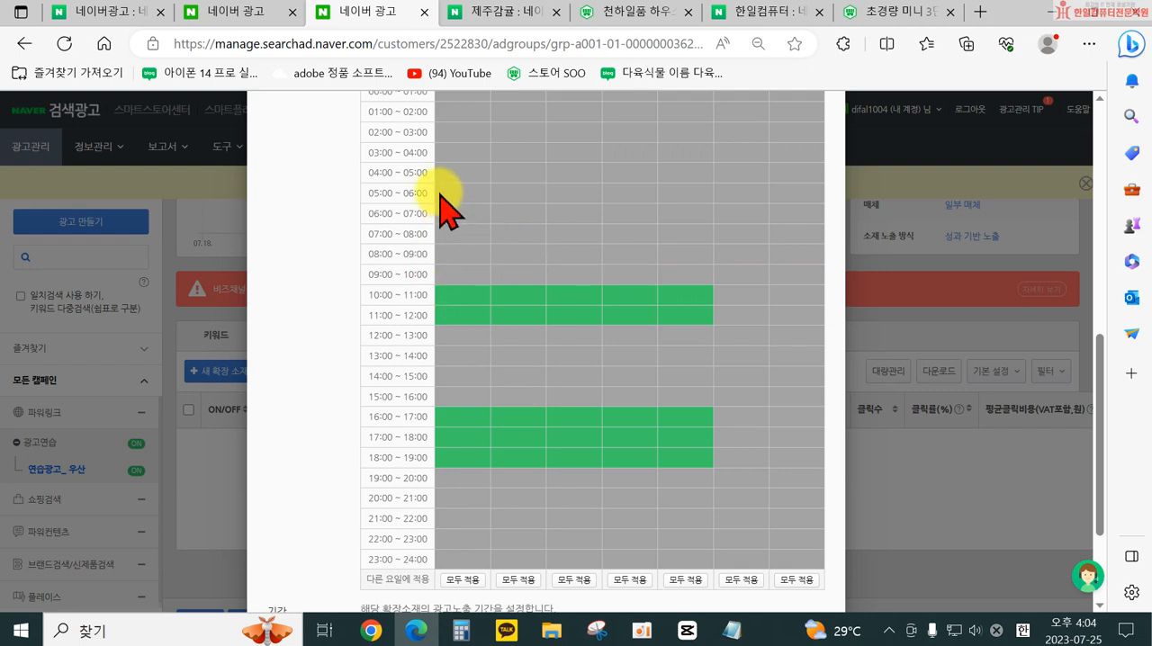
mouse_move(445, 189)
mouse_down()
mouse_move(675, 213)
mouse_move(453, 194)
mouse_move(525, 212)
mouse_move(704, 217)
mouse_up()
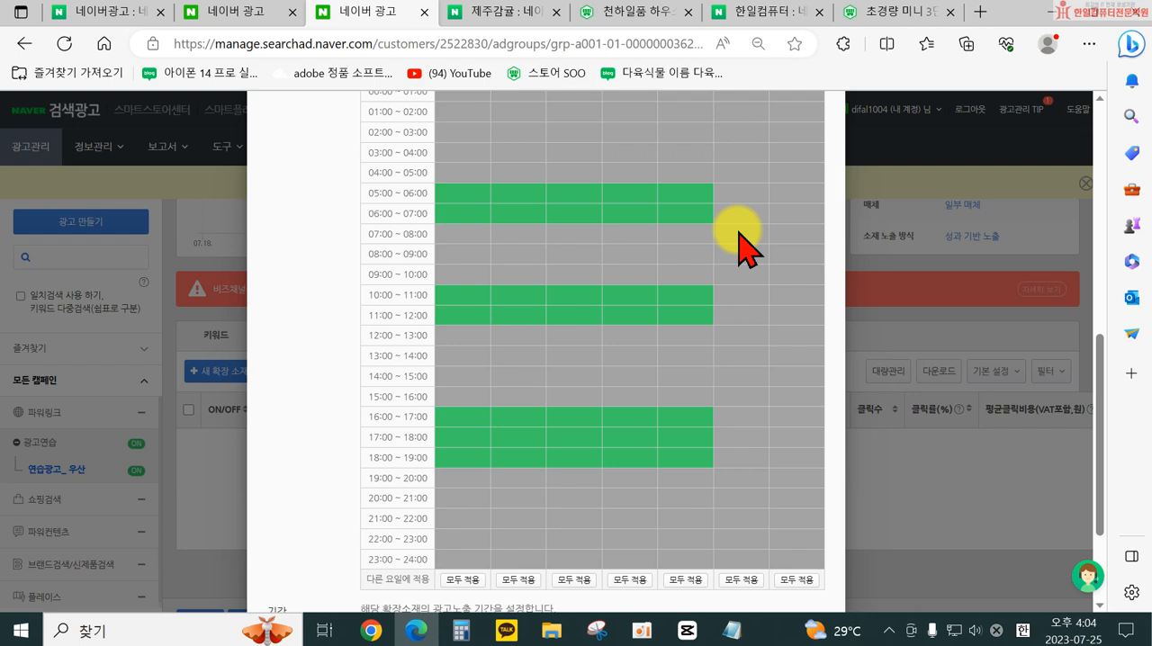
- Cancel the new 추가제목 확장 소재 without saving its exposure schedule
scroll(734, 315, down, 2)
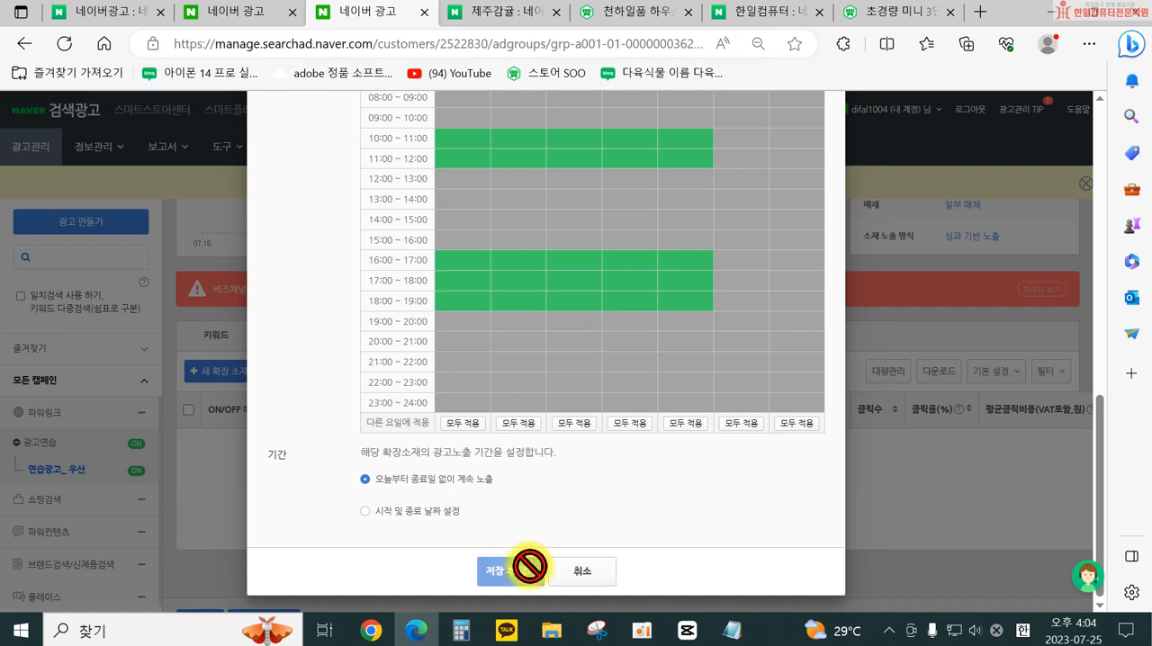
click(597, 576)
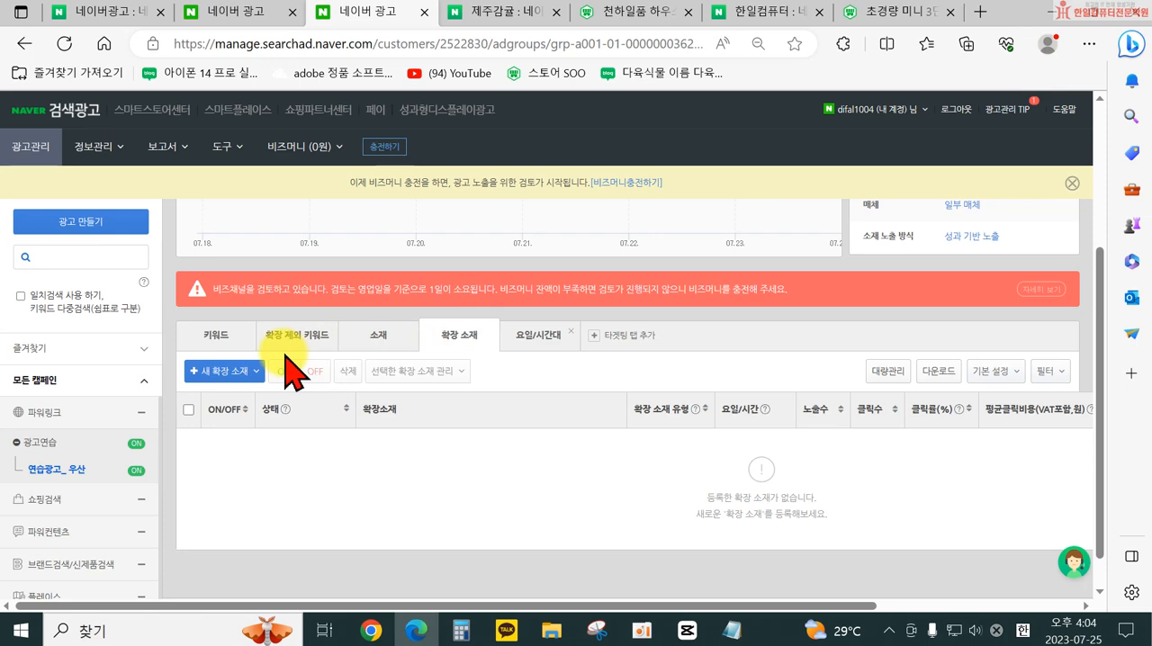
- Open the ad group's 요일/시간대 타겟팅 변경 form and choose 노출 요일/시간대 설정
click(540, 337)
click(236, 379)
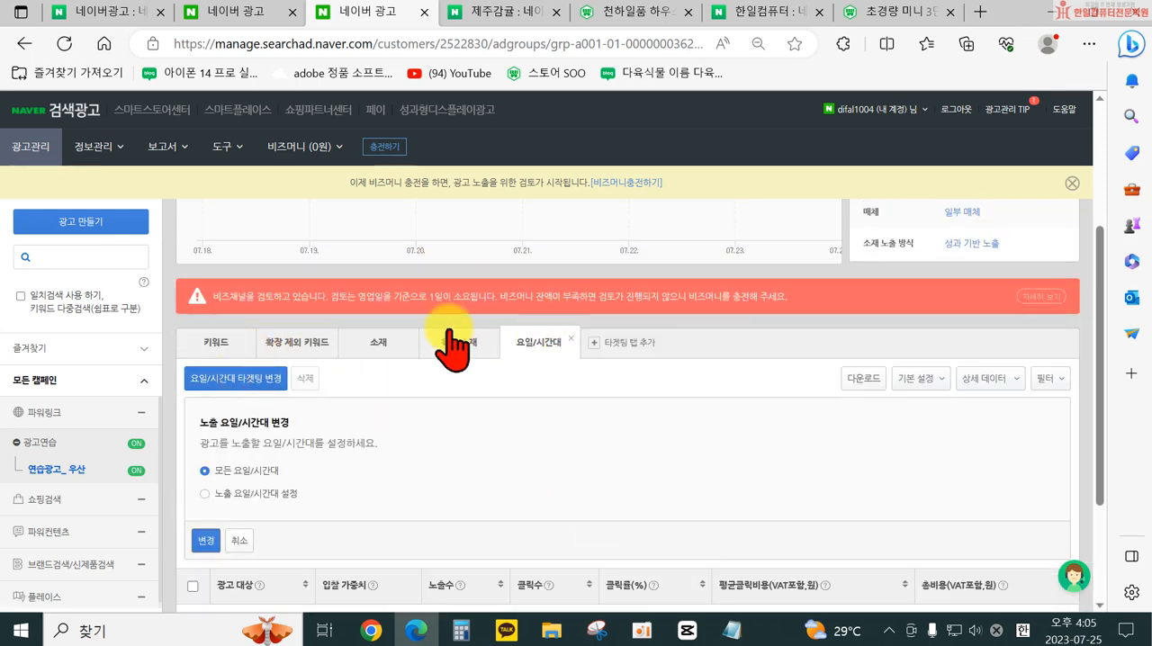
scroll(463, 396, down, 2)
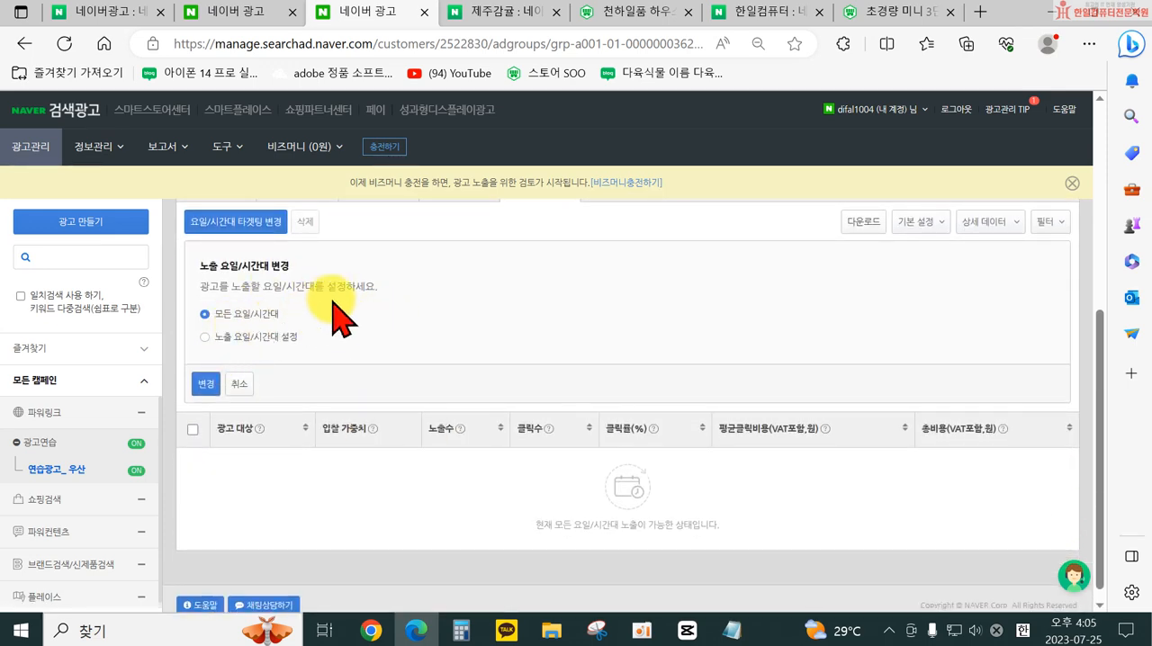
click(252, 340)
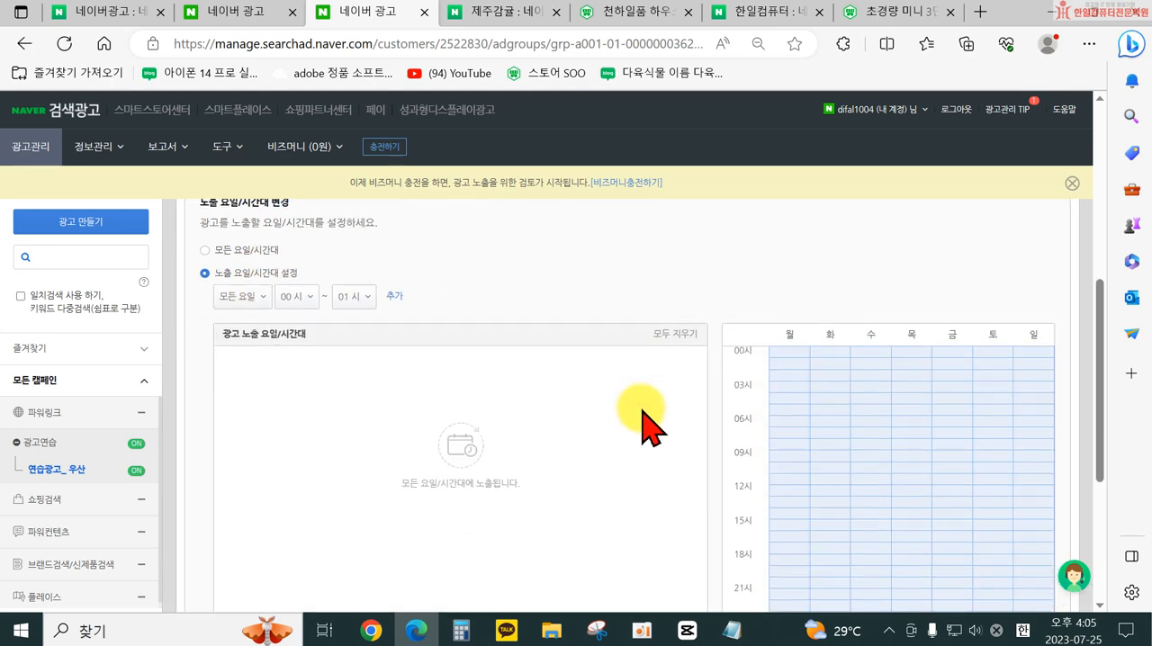
scroll(653, 419, down, 5)
scroll(660, 416, up, 6)
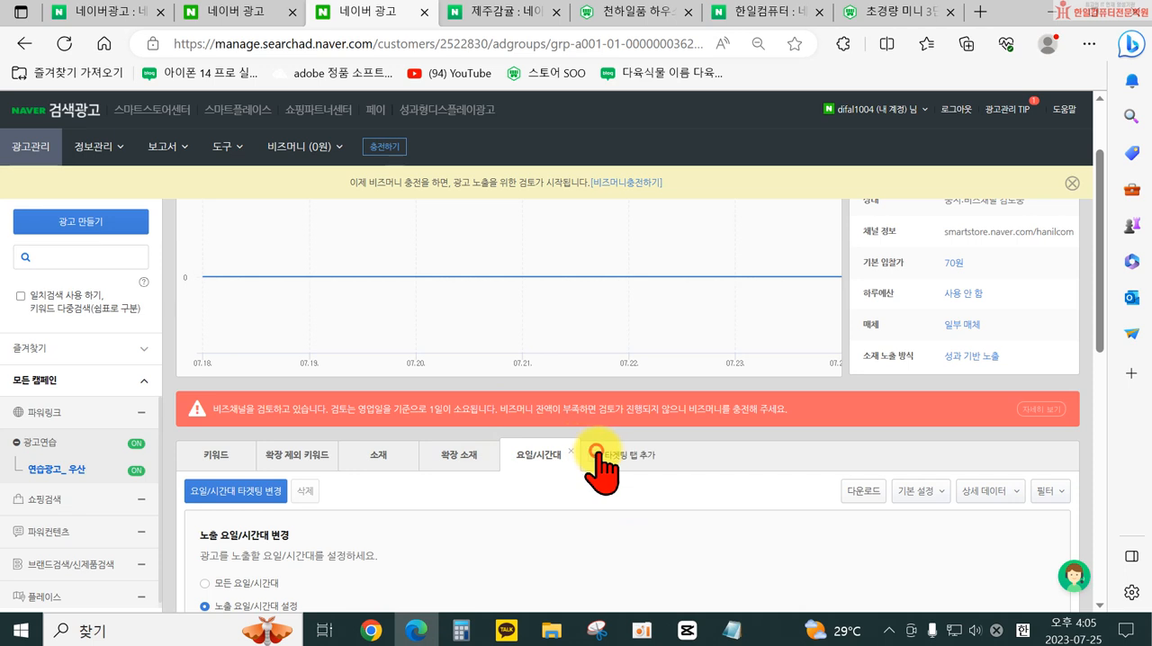
- Add 지역 targeting to the ad group and choose 광고 노출 지역 설정 as its exposure method
click(596, 453)
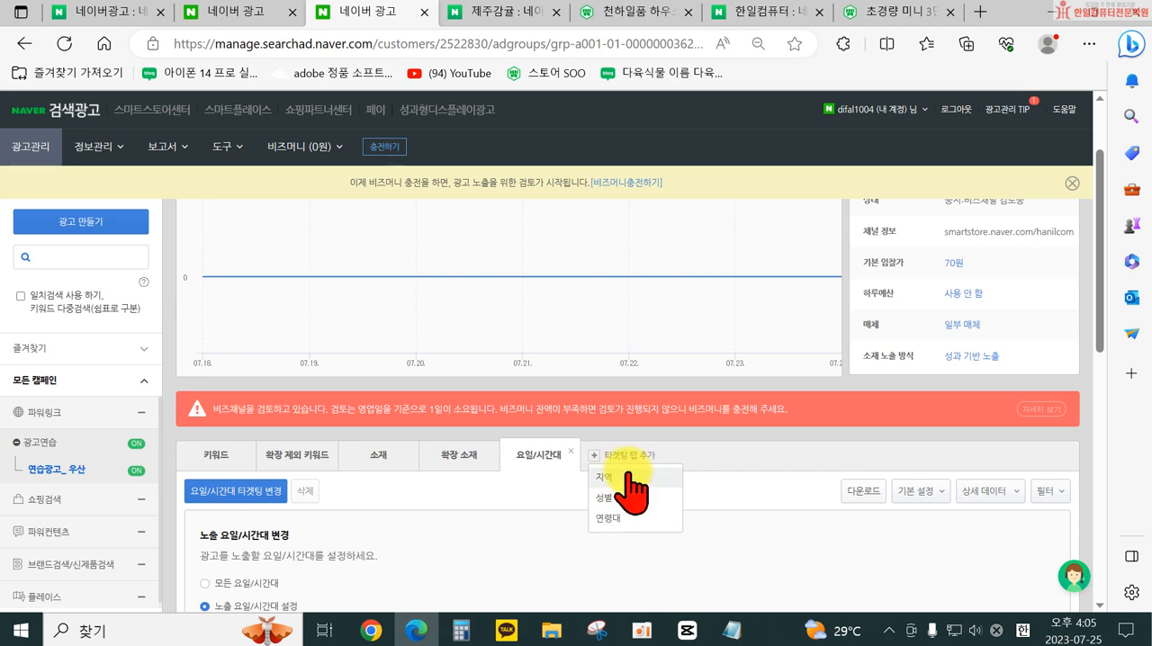
click(621, 477)
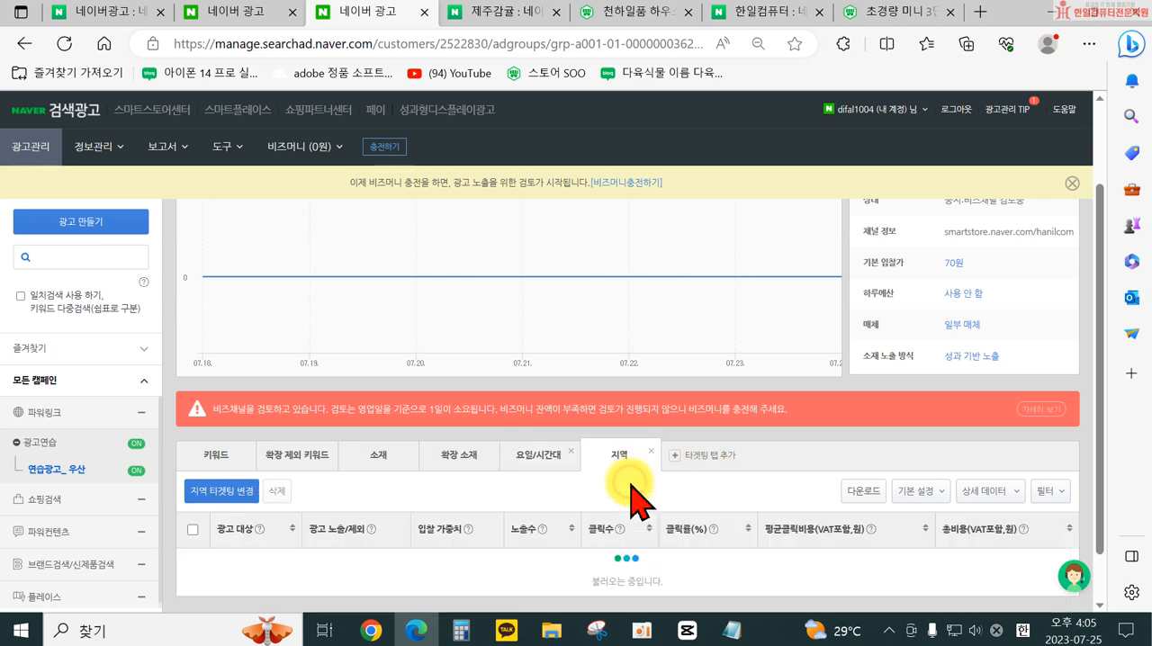
scroll(743, 509, down, 3)
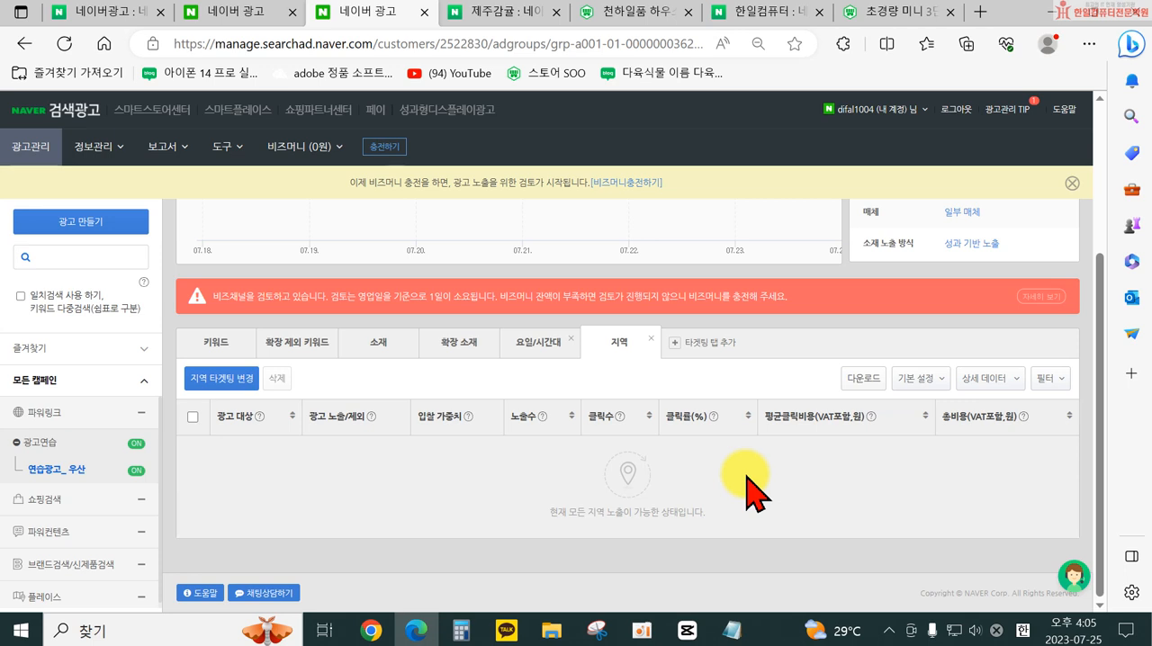
click(202, 382)
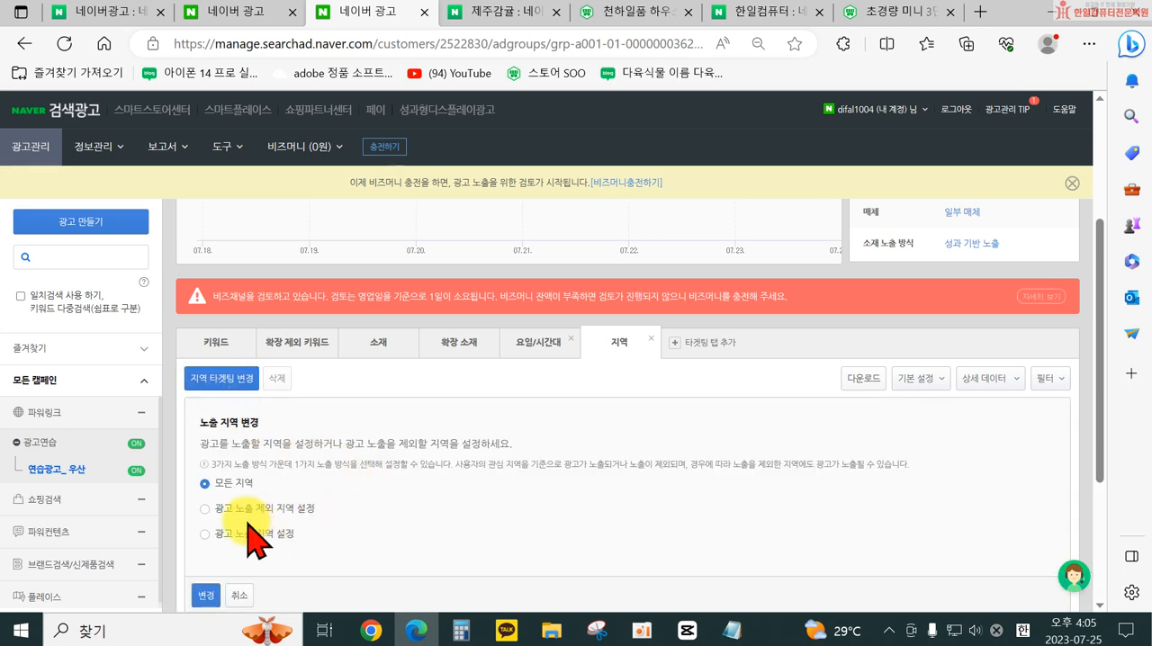
scroll(225, 538, down, 1)
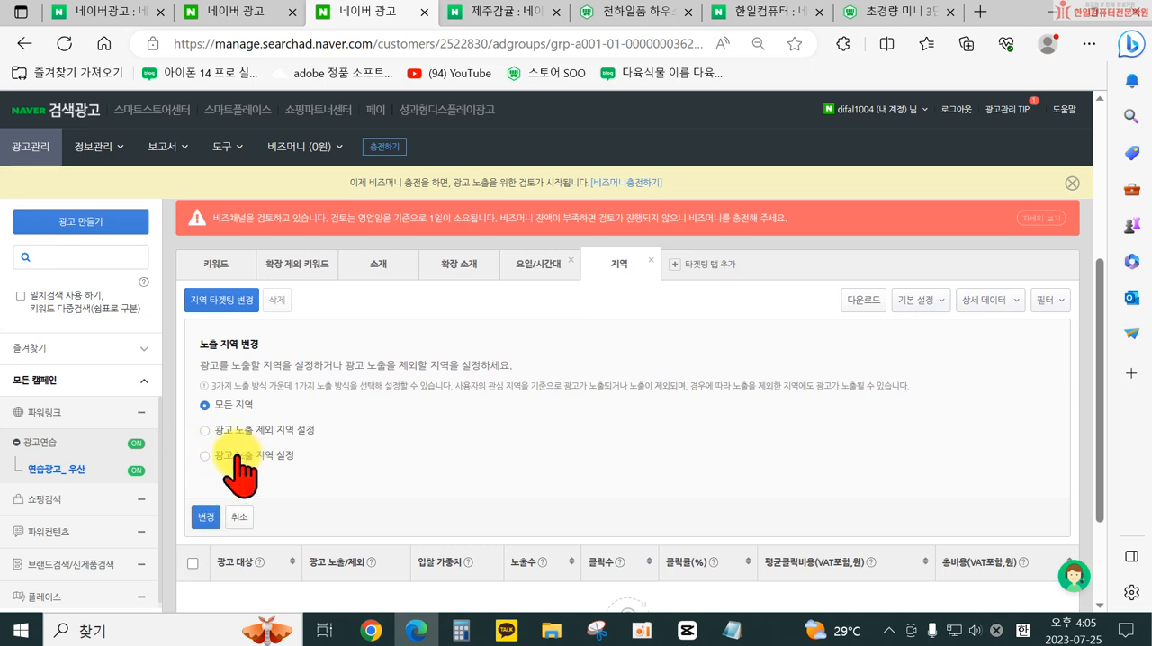
click(206, 455)
scroll(288, 461, down, 1)
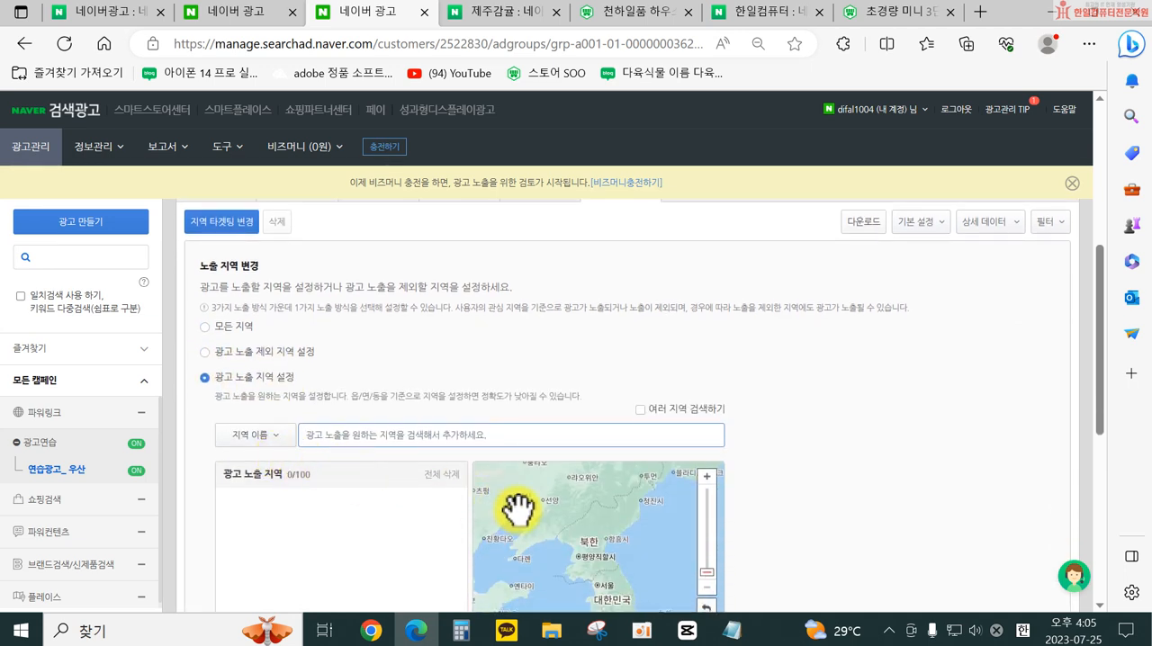
scroll(465, 539, down, 2)
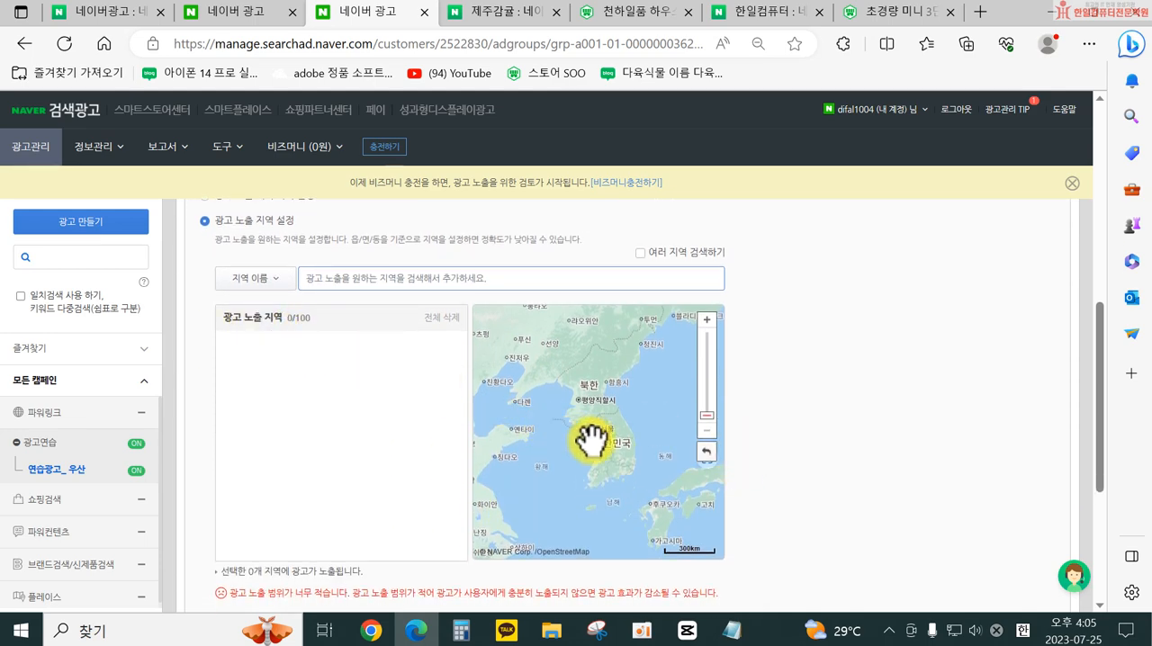
- Add 서울특별시 as the 광고 노출 지역 and apply the region targeting change
click(310, 279)
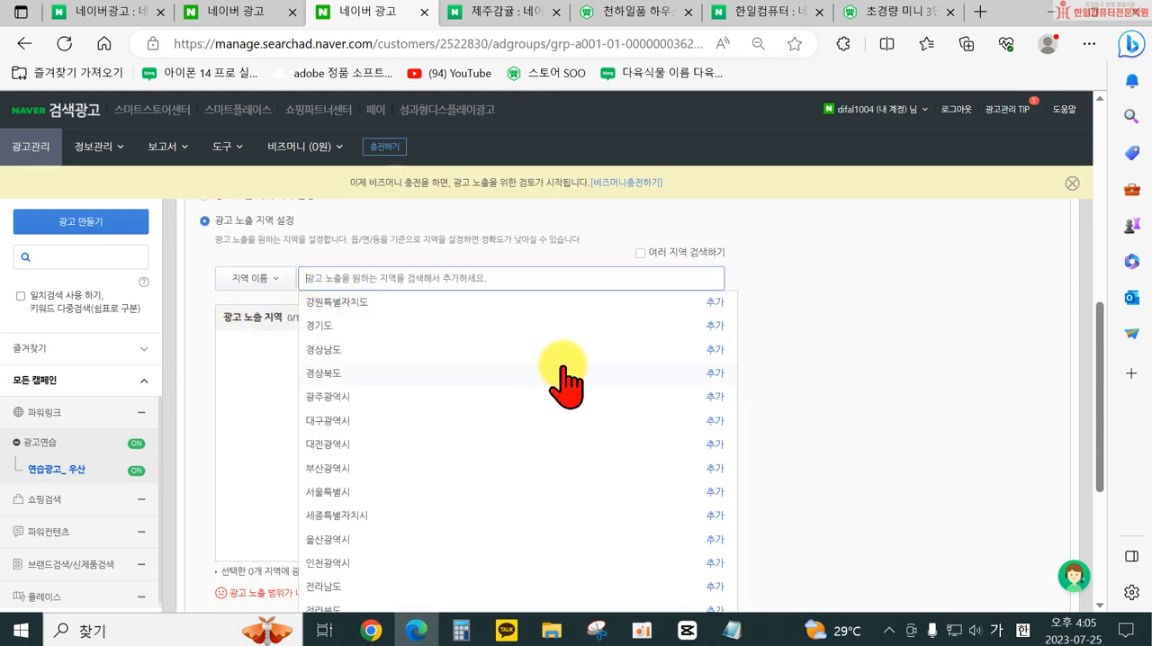
scroll(367, 430, down, 1)
click(334, 414)
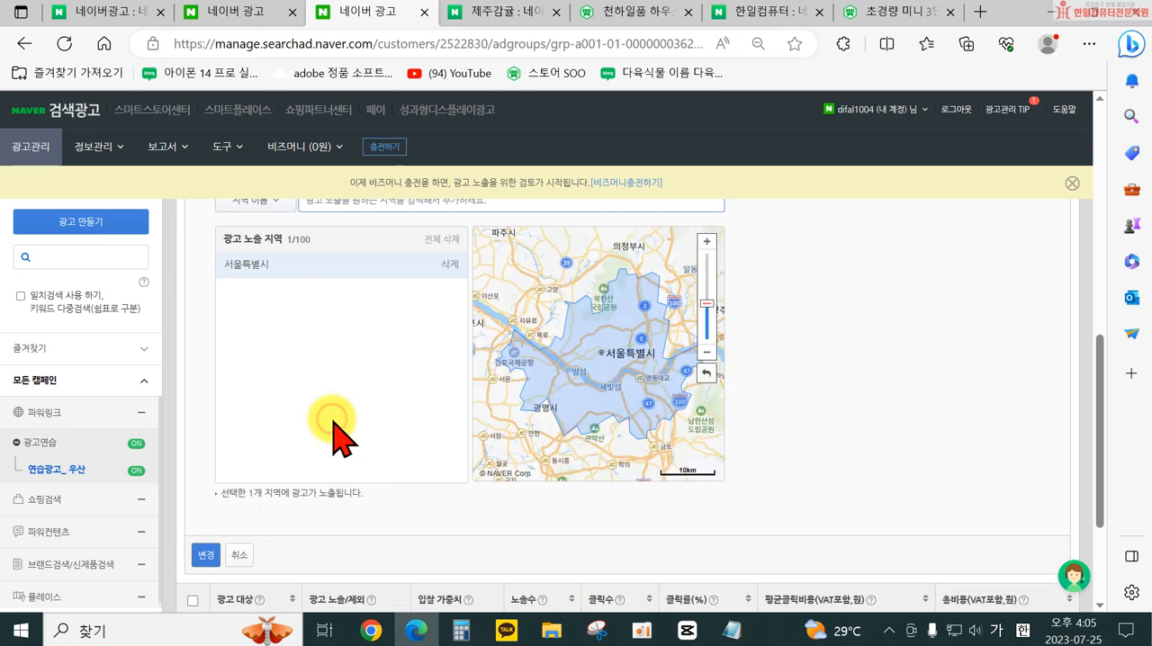
scroll(668, 368, up, 2)
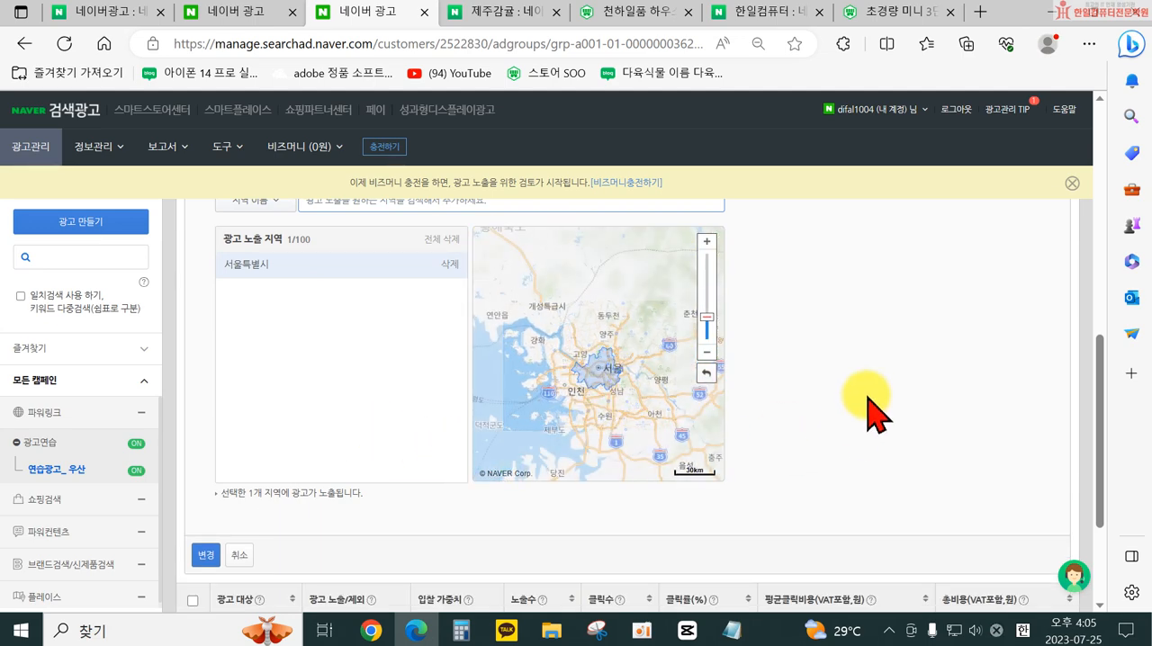
scroll(792, 432, up, 2)
scroll(783, 491, down, 4)
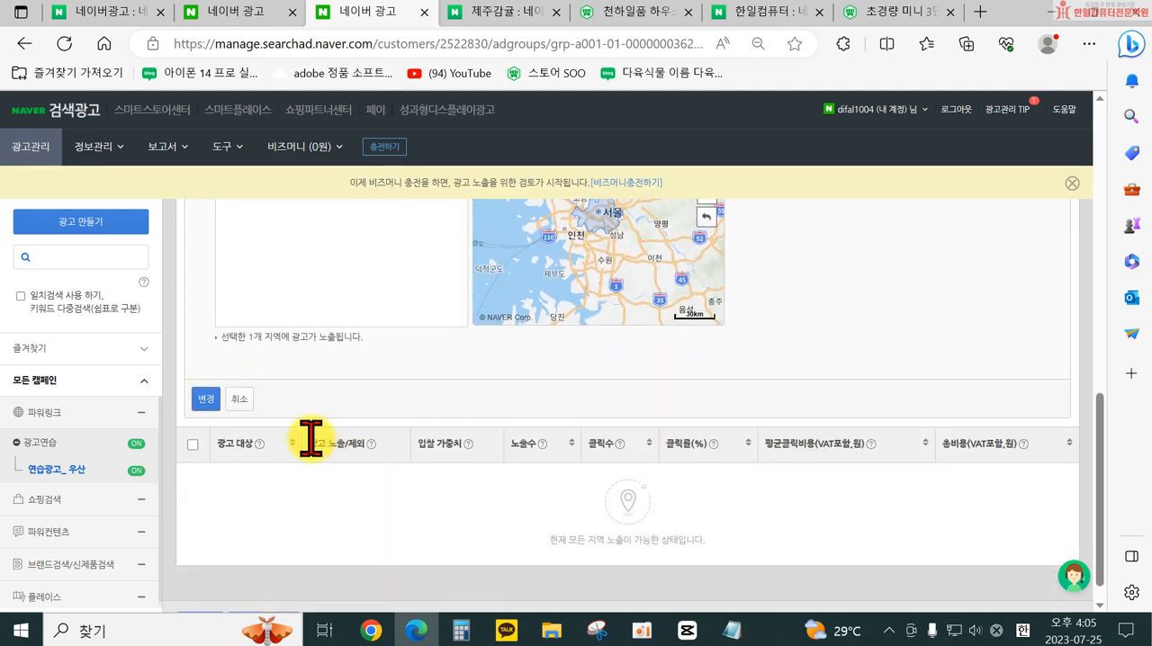
click(206, 404)
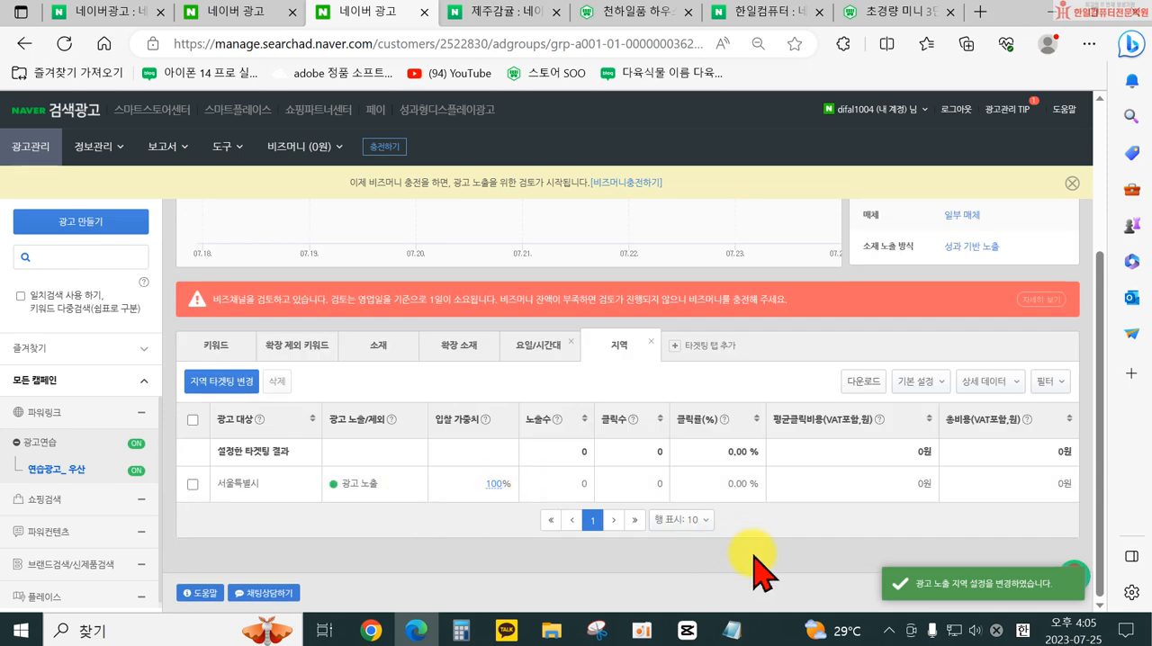
- Close the 지역 and 요일/시간대 targeting tabs and return to the ad group's 키워드 list
click(657, 340)
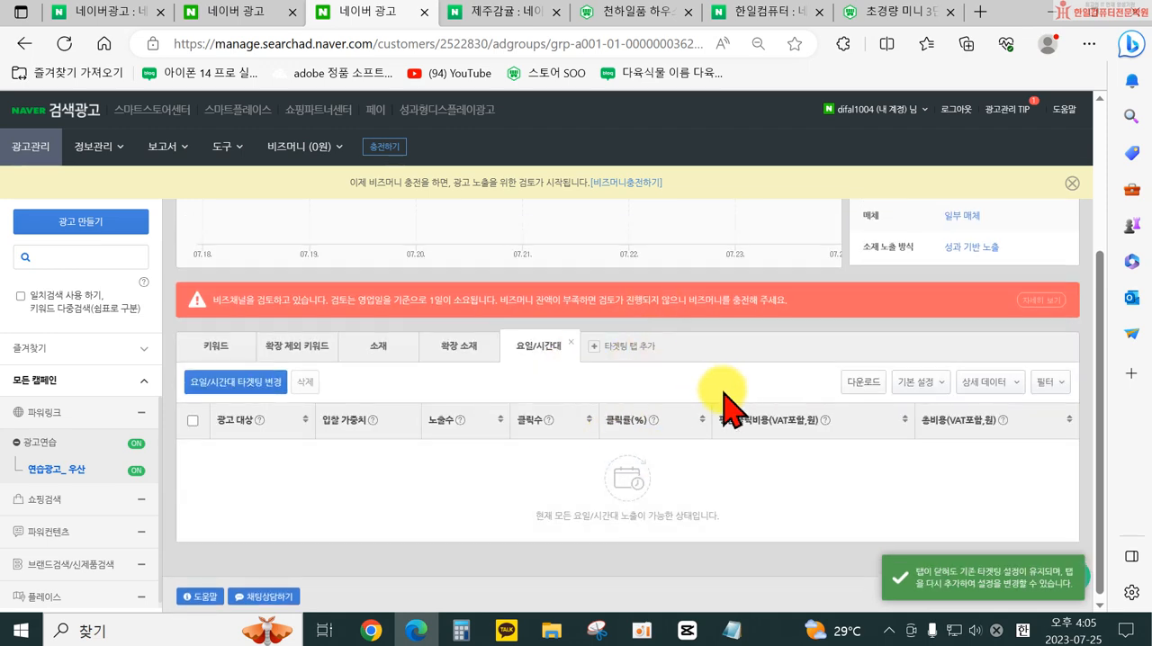
click(569, 339)
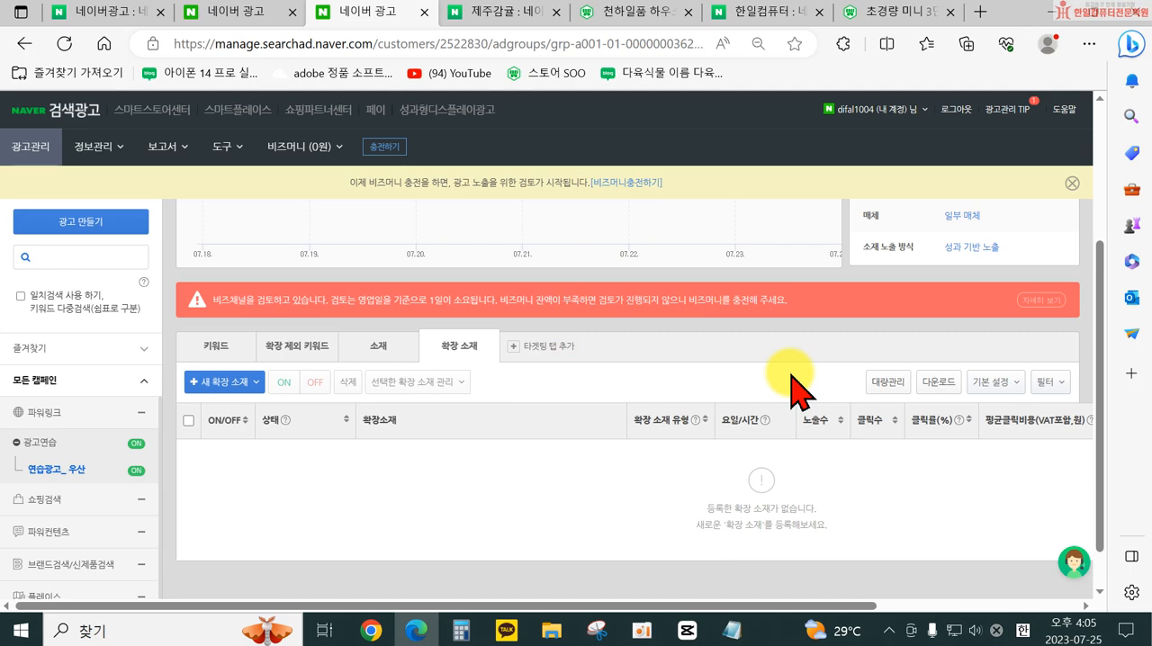
scroll(216, 441, up, 1)
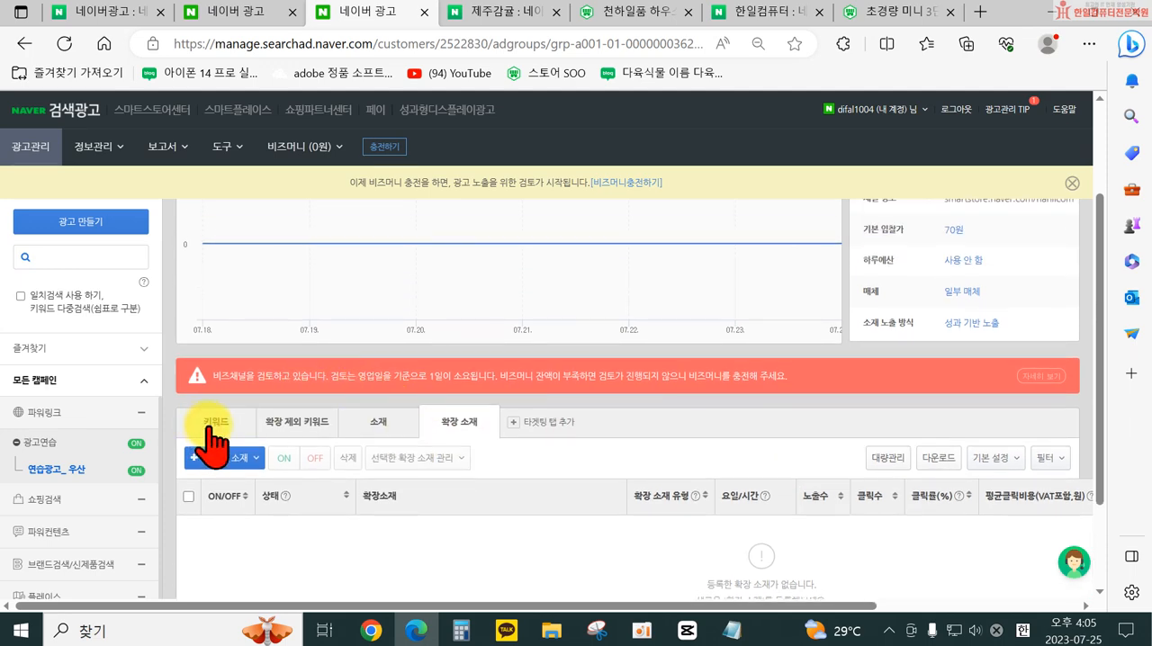
click(213, 430)
scroll(594, 522, down, 3)
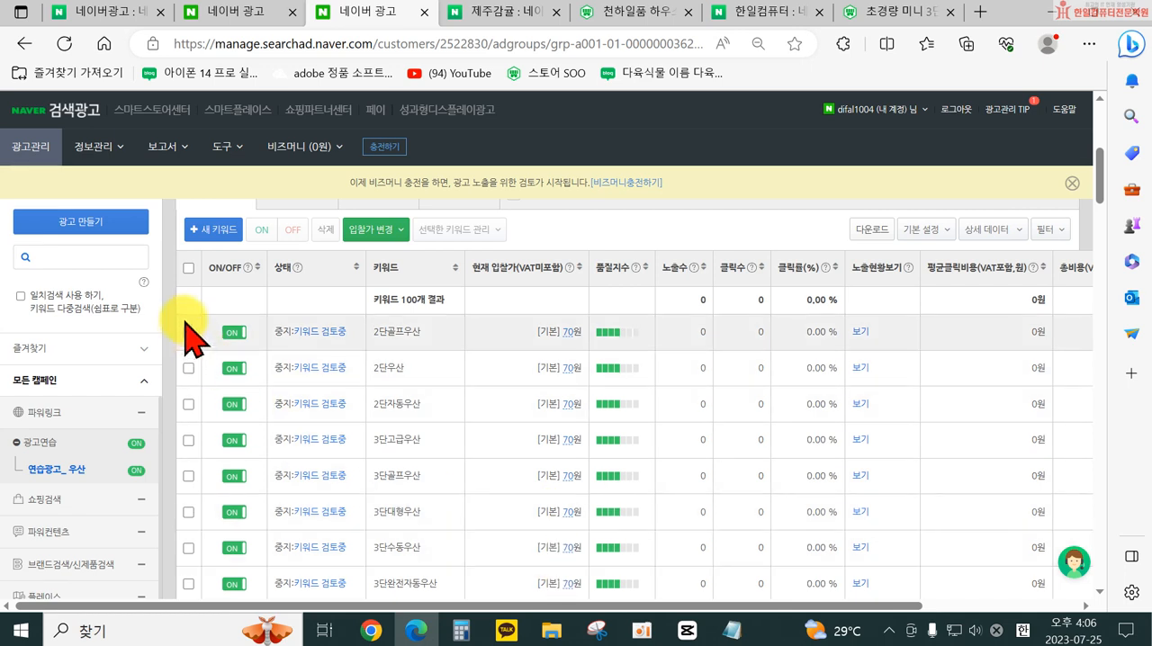
- Select all keywords, set their 입찰가 일괄 변경 to 모바일 검색 3위 평균 입찰가, and preview the changes
click(188, 268)
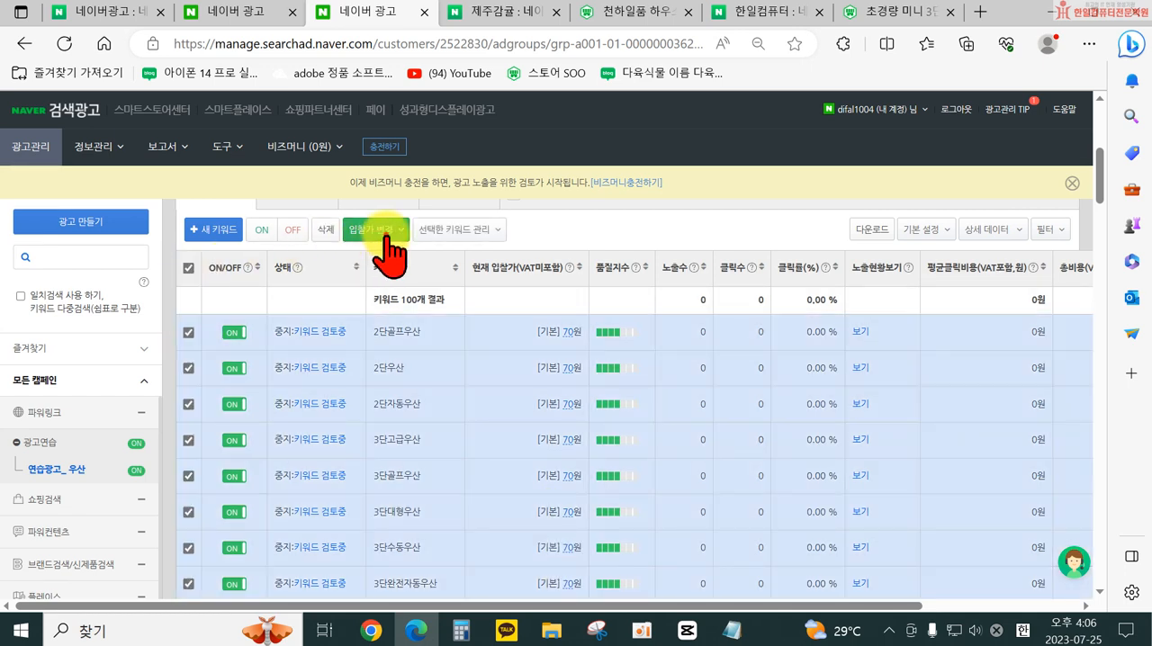
click(378, 231)
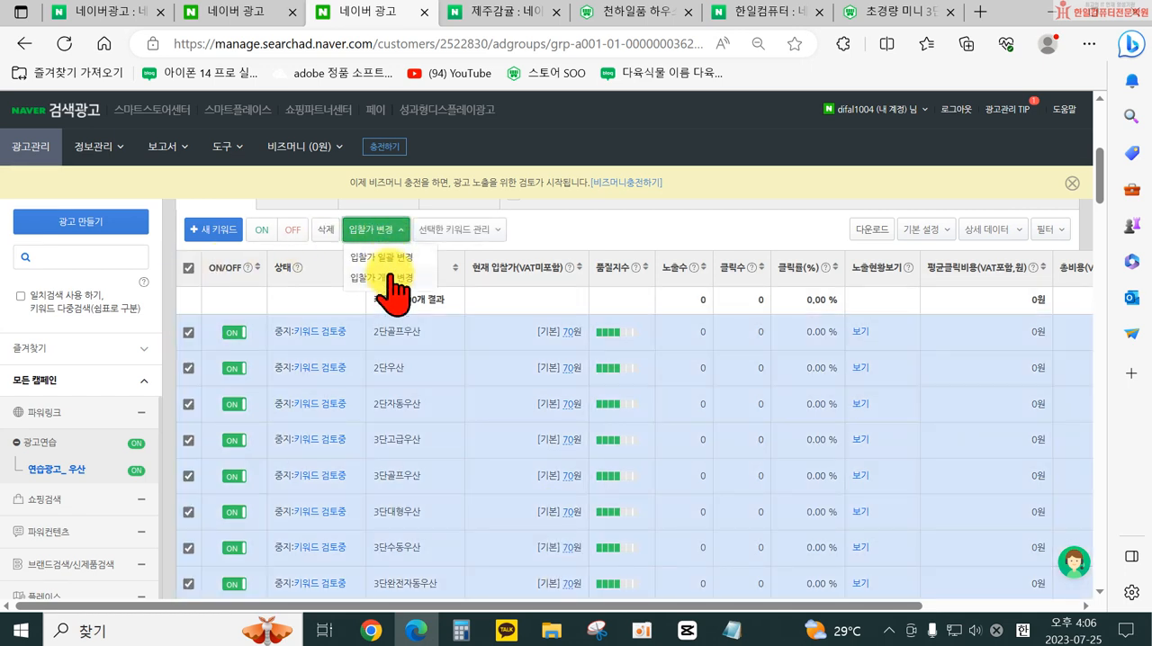
click(389, 259)
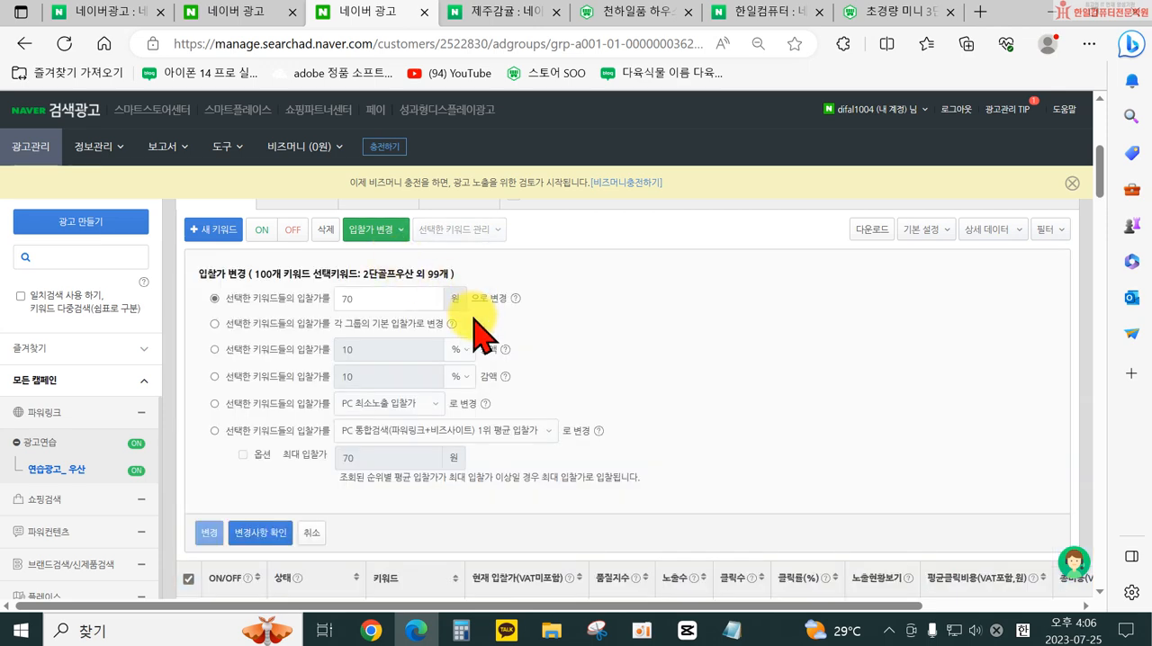
click(216, 431)
click(393, 441)
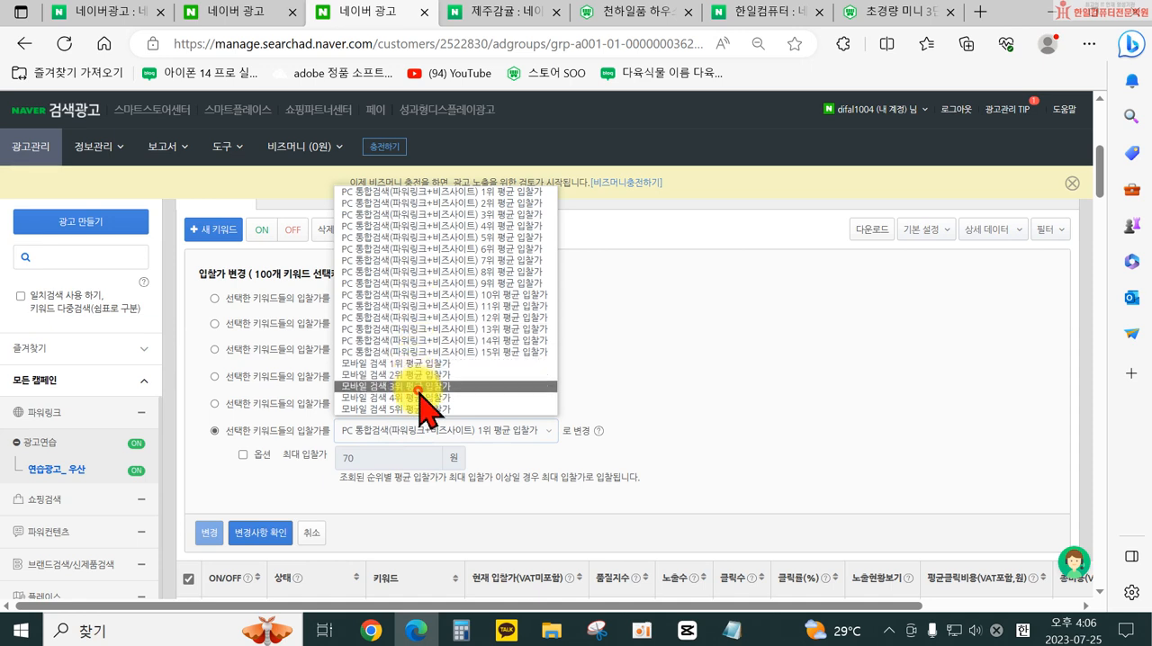
click(421, 386)
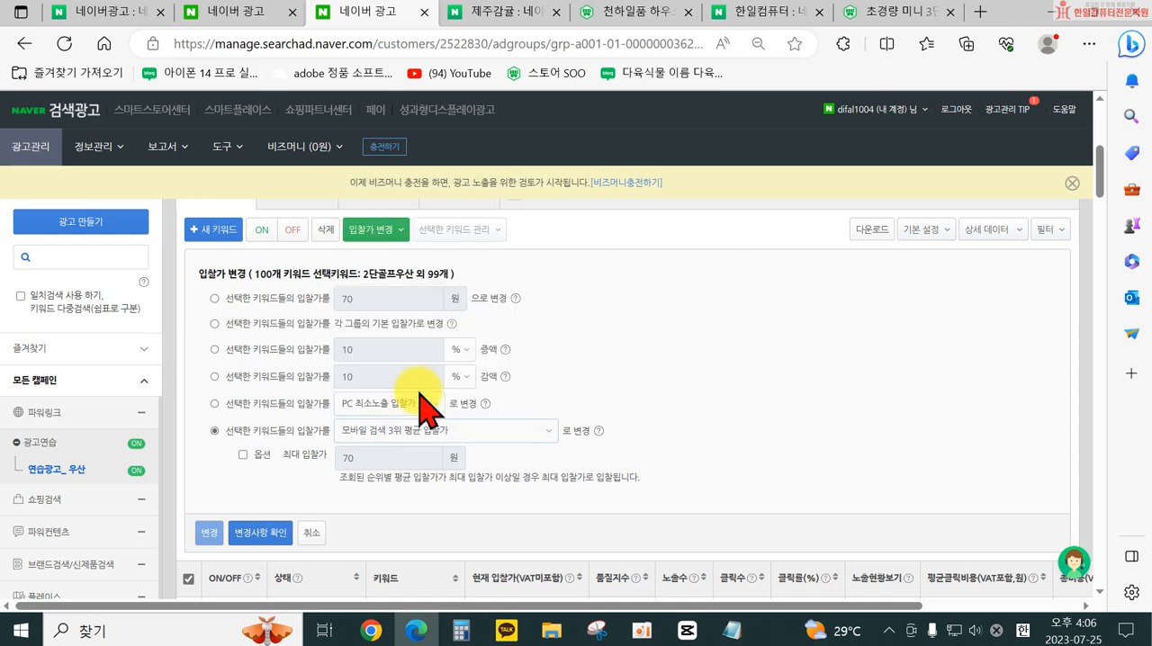
click(269, 554)
- Examine the new bid of each keyword in the 변경사항 미리보기 table
scroll(477, 489, down, 2)
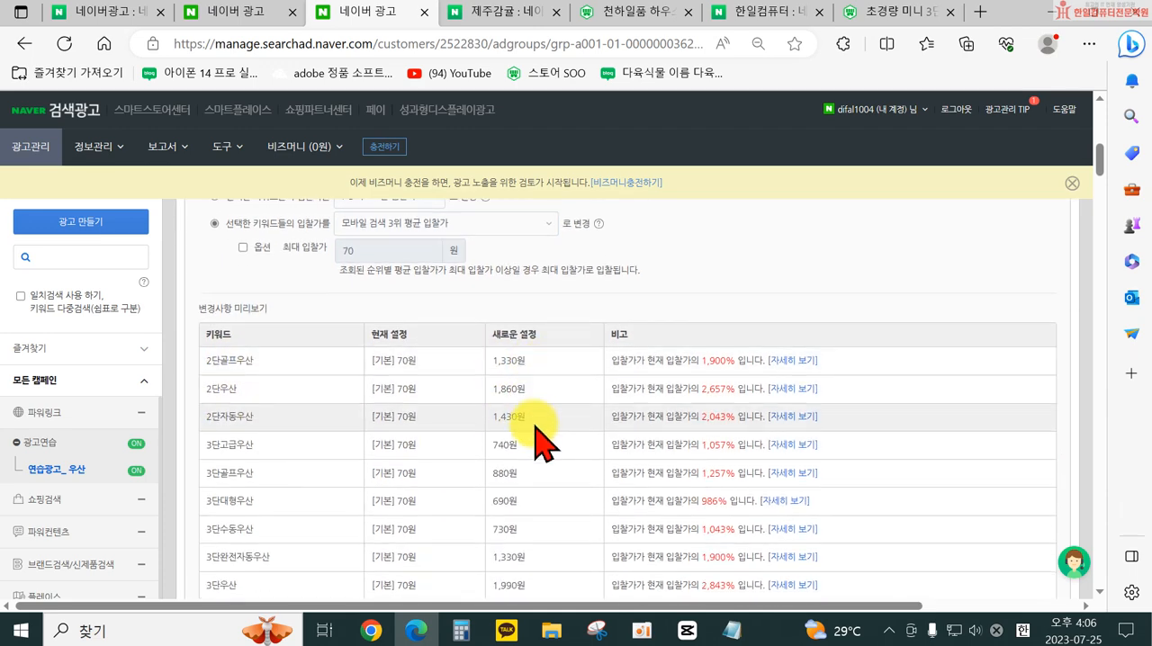
scroll(540, 437, down, 2)
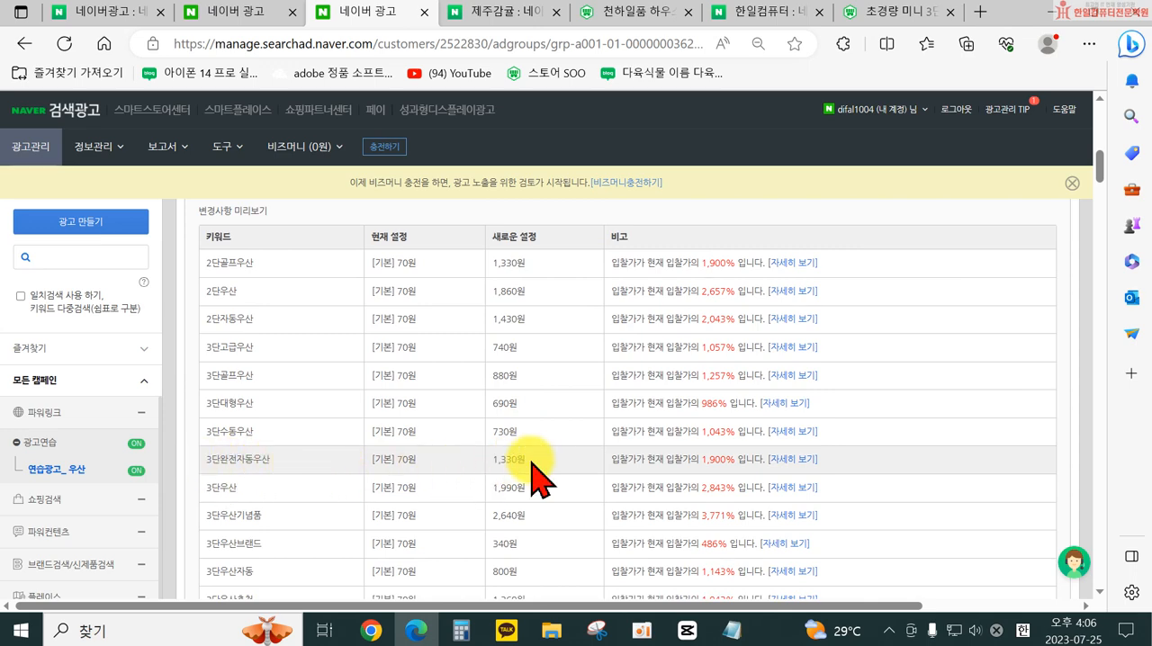
scroll(551, 490, down, 3)
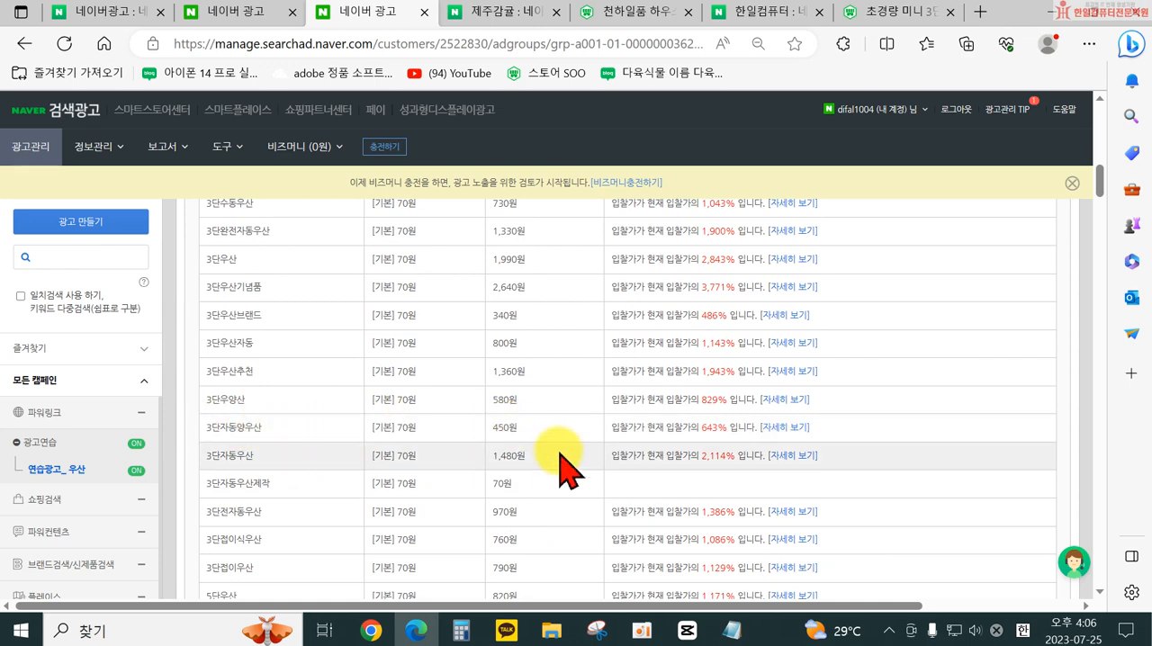
scroll(560, 477, down, 2)
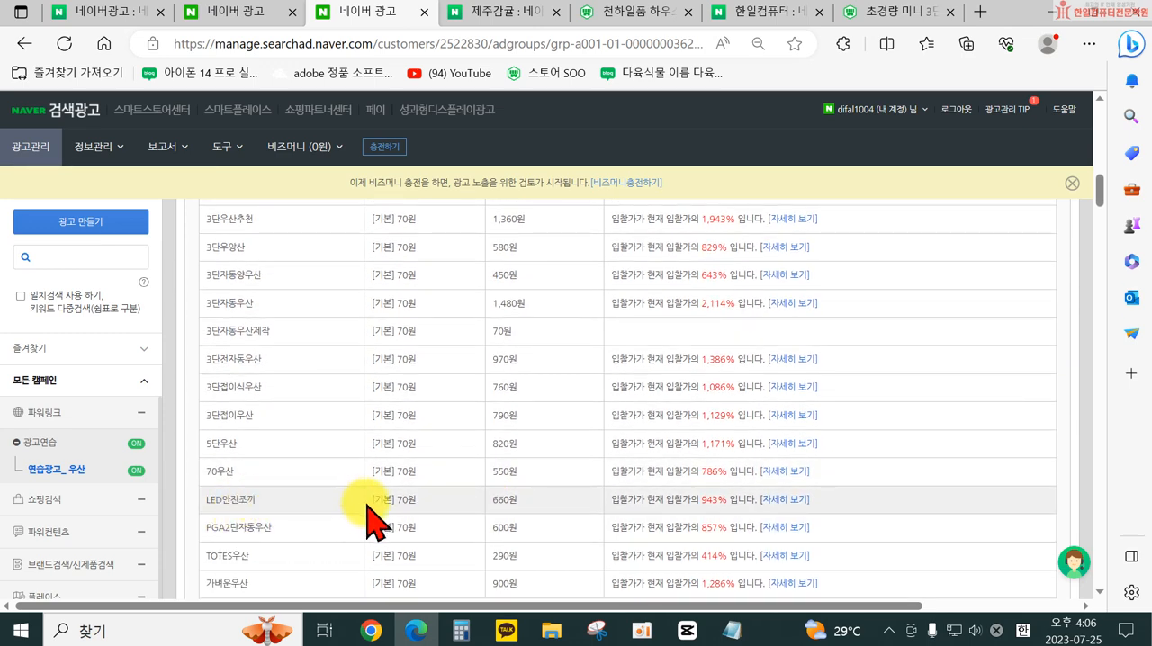
scroll(372, 514, down, 3)
scroll(550, 497, down, 5)
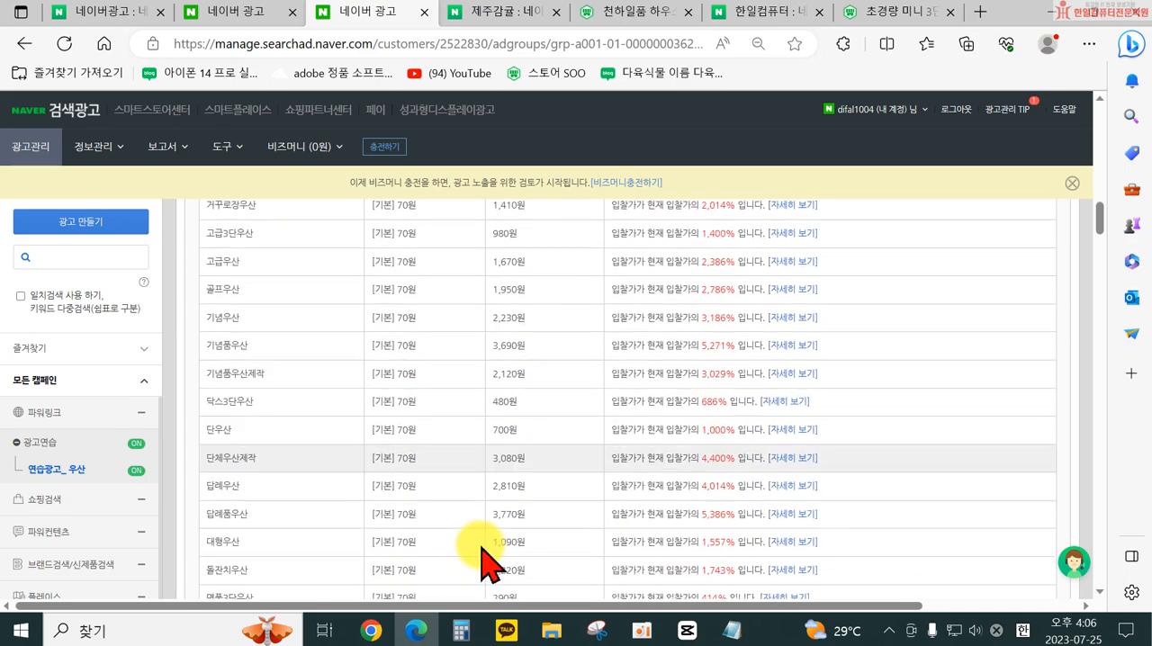
scroll(579, 544, up, 10)
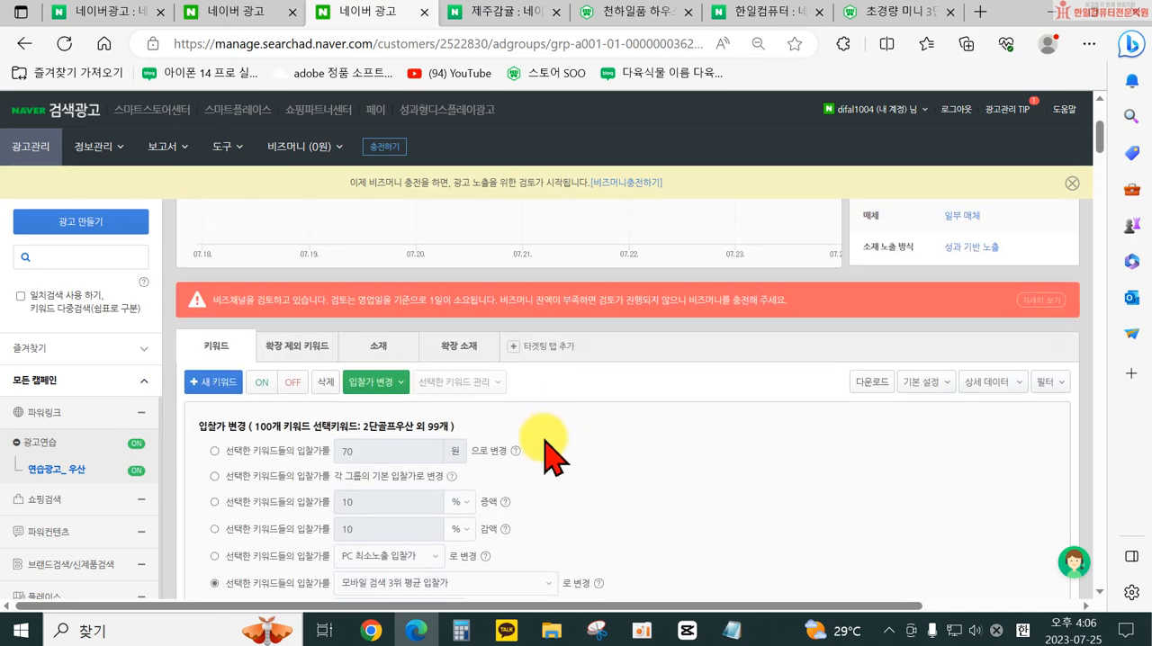
- Enable the 최대 입찰가 option under the 모바일 검색 3위 평균 입찰가 bid change
scroll(551, 445, down, 3)
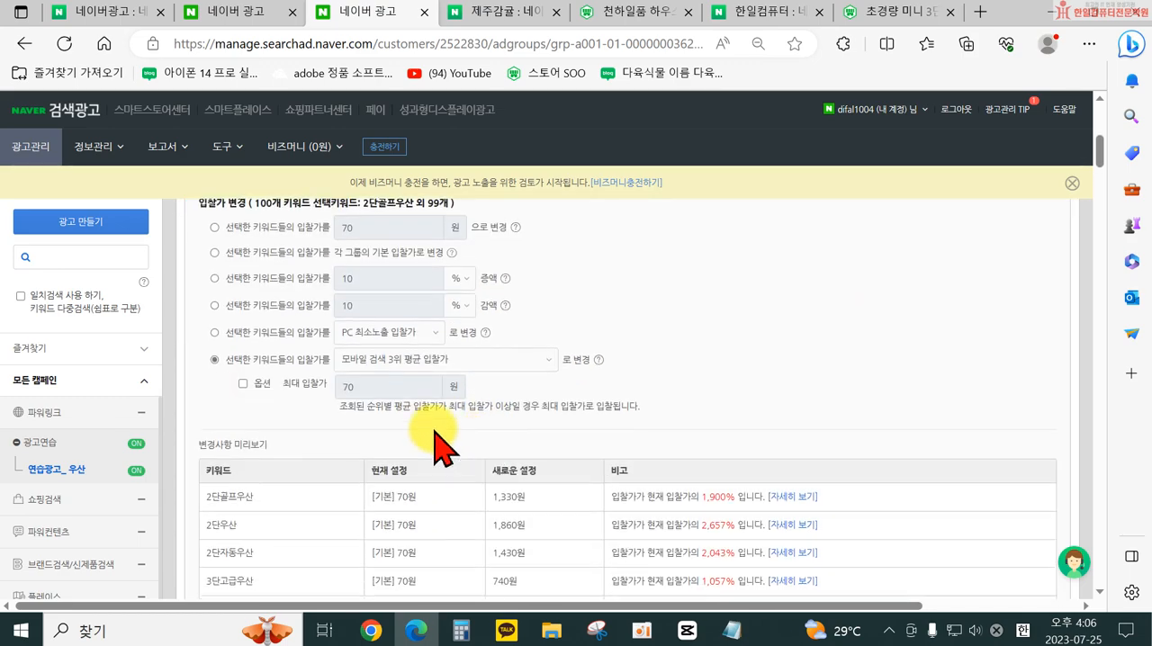
click(439, 351)
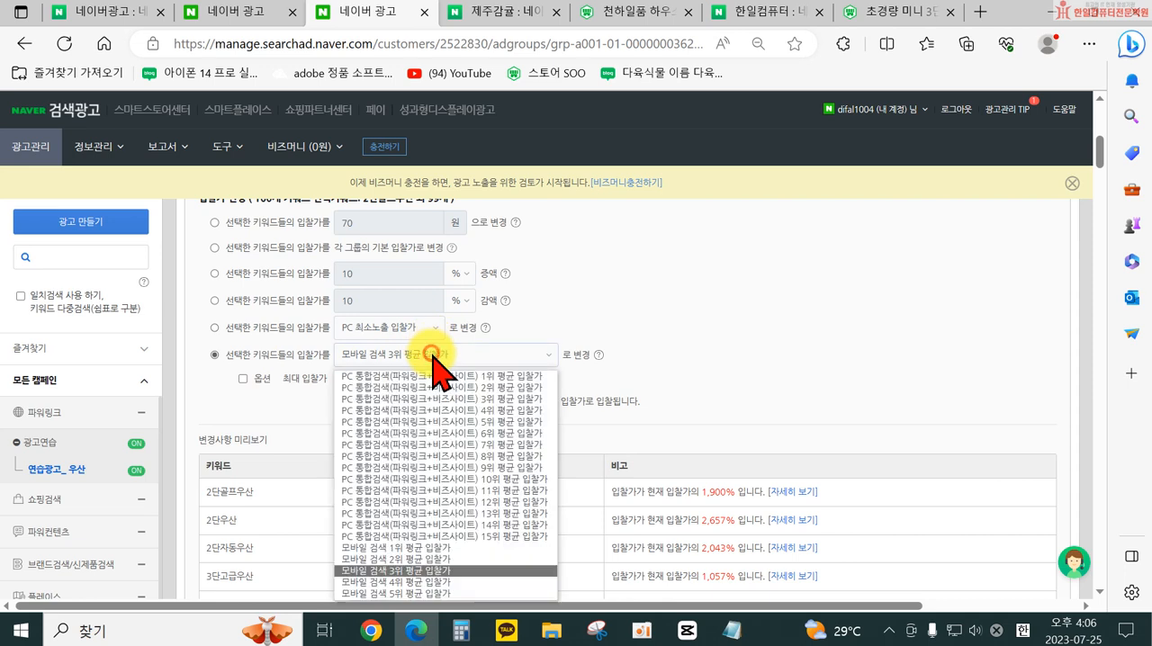
click(270, 379)
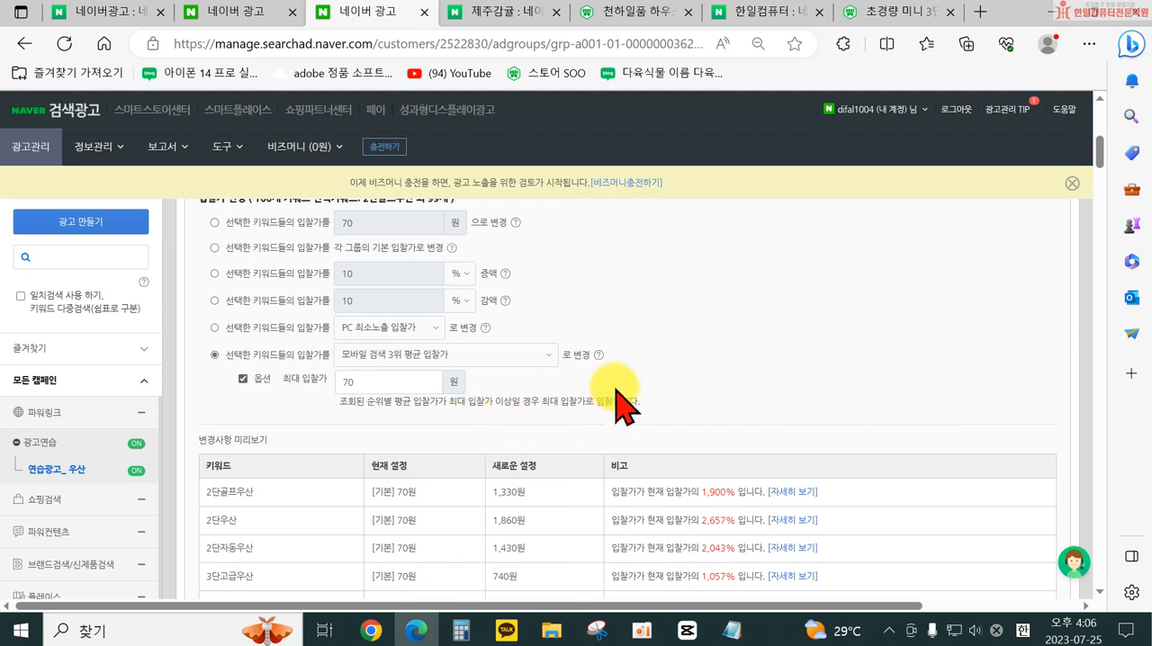
- Switch the bid change to the fixed-amount option and back to the 모바일 검색 3위 평균 입찰가 option
scroll(626, 405, up, 2)
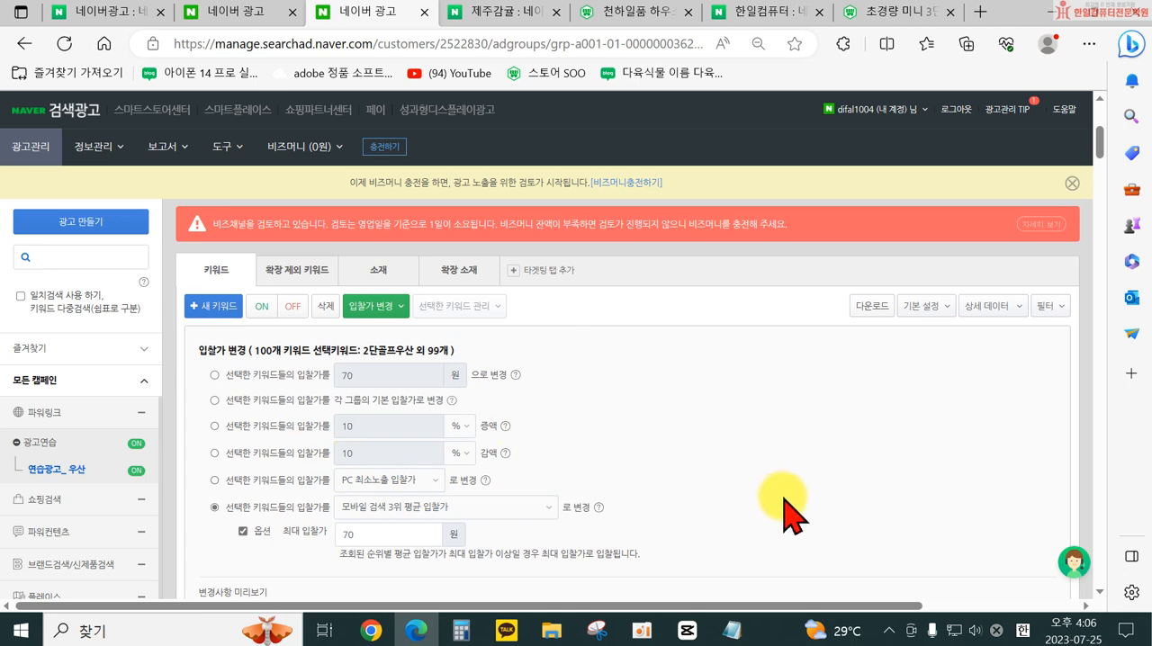
click(314, 376)
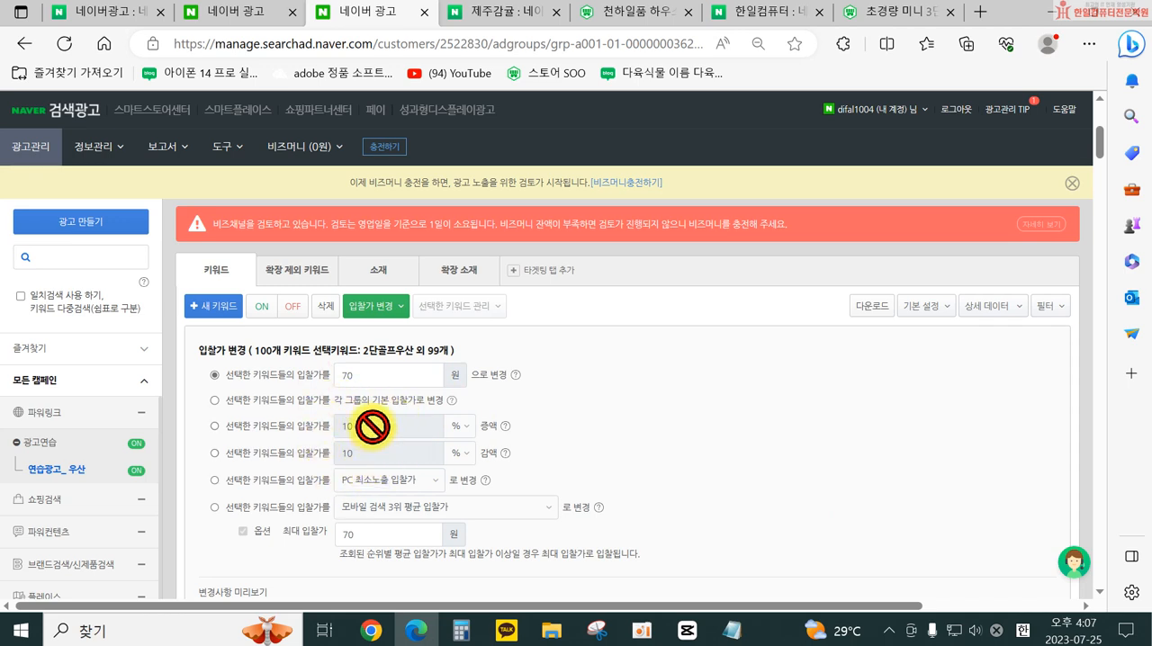
scroll(676, 470, down, 2)
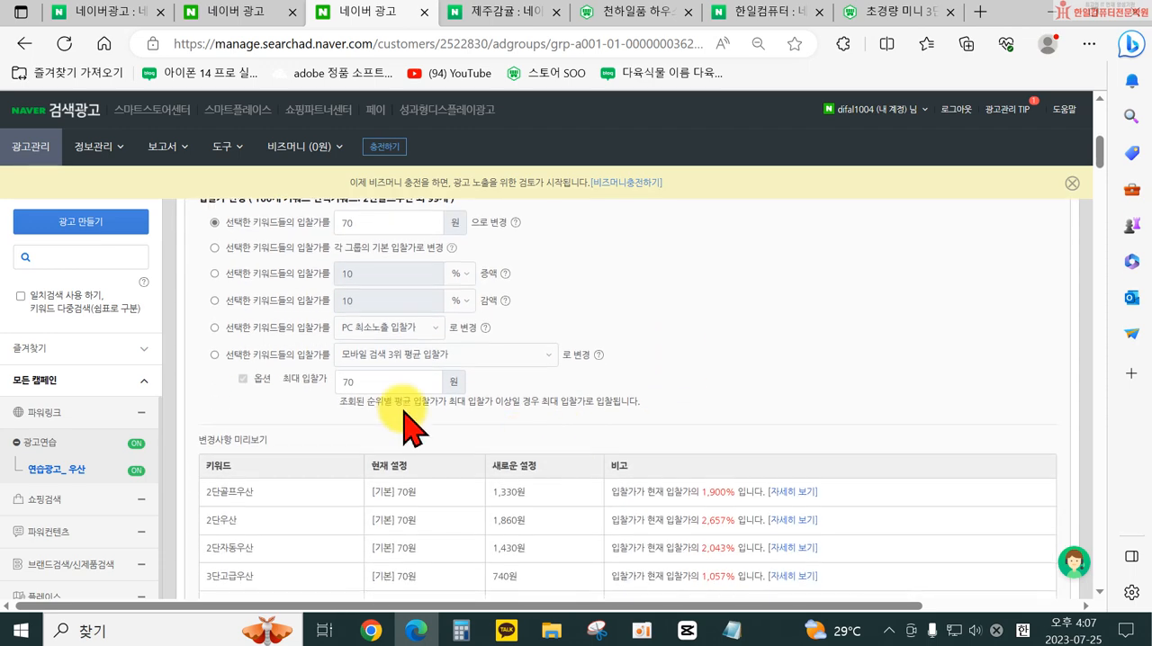
click(304, 357)
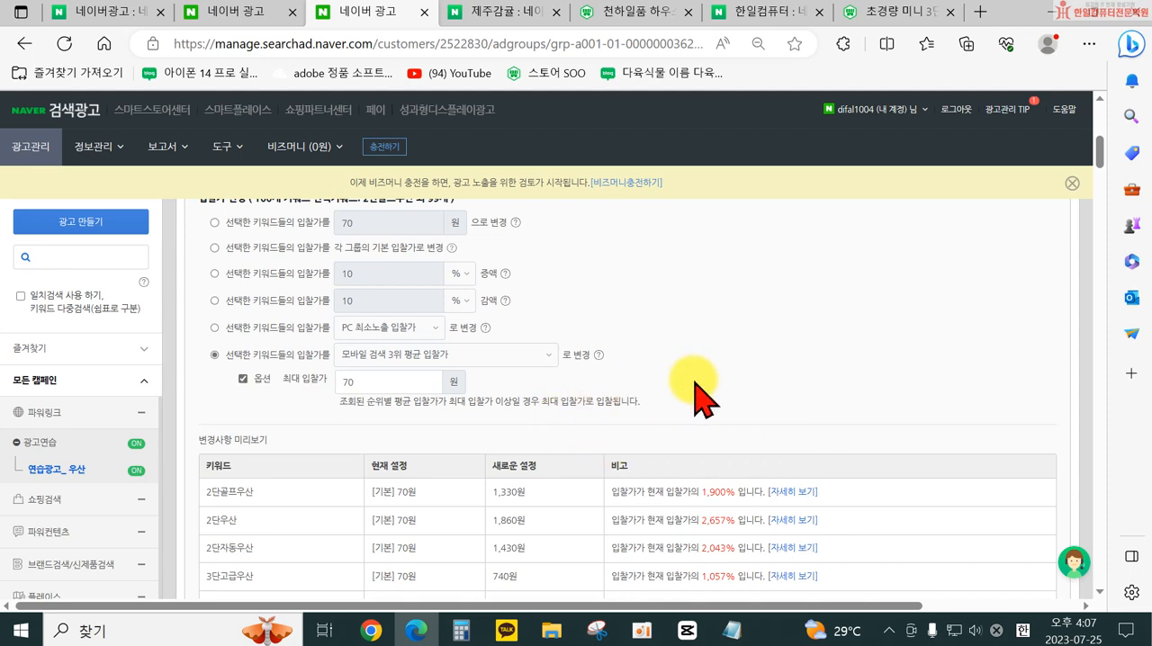
scroll(707, 396, up, 3)
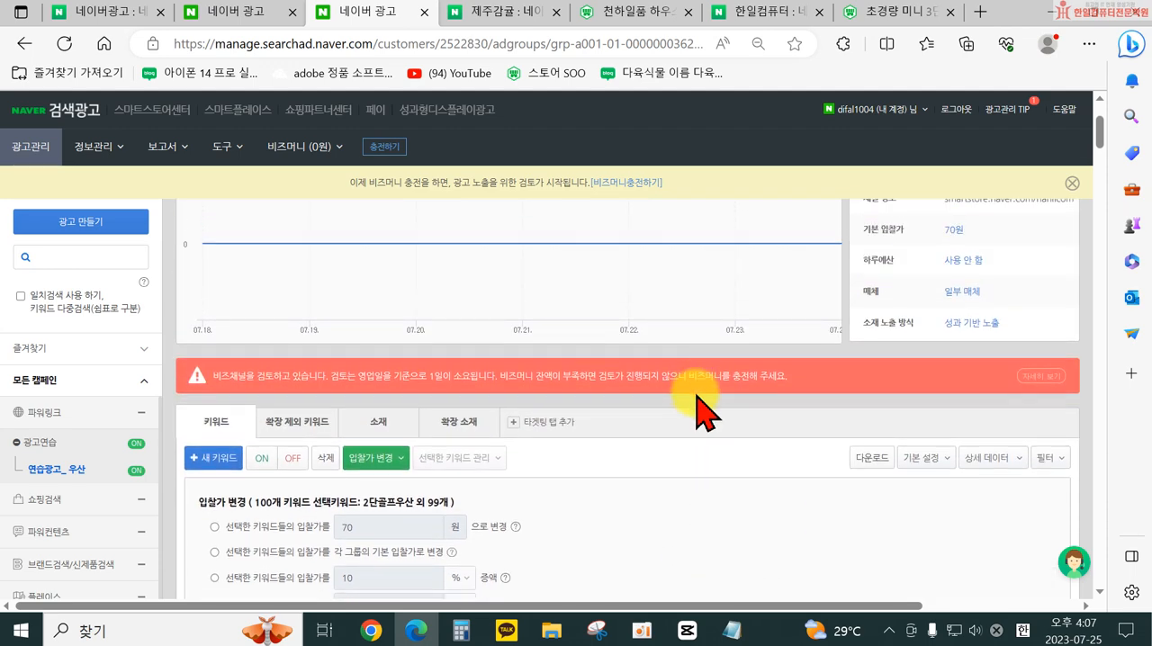
scroll(698, 402, up, 2)
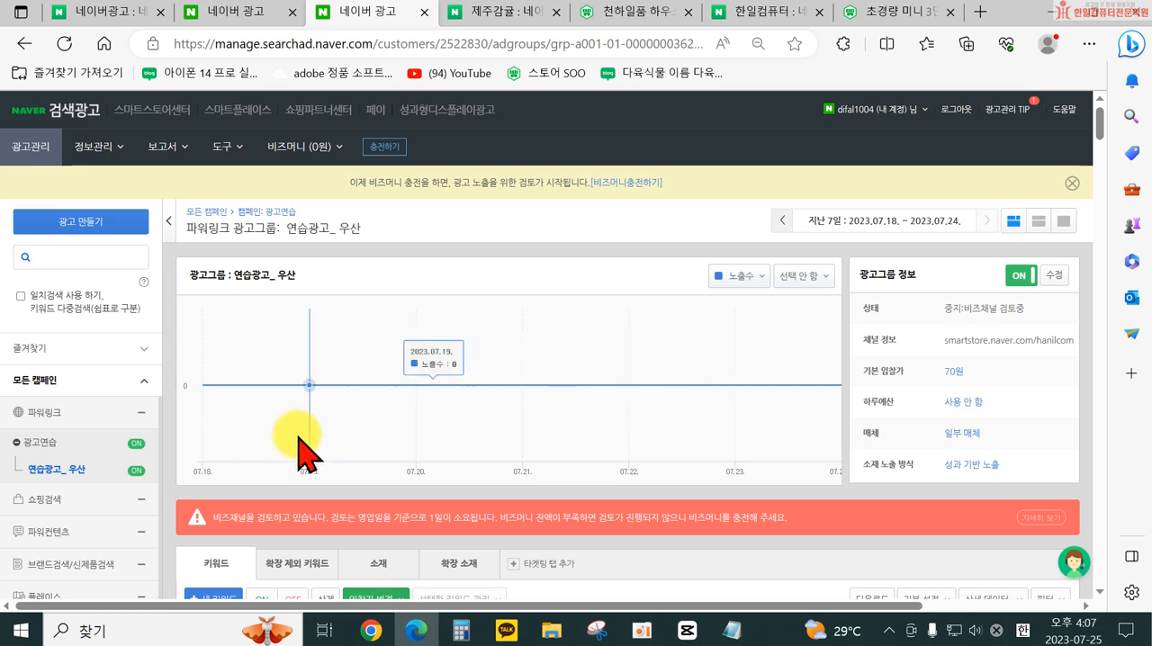